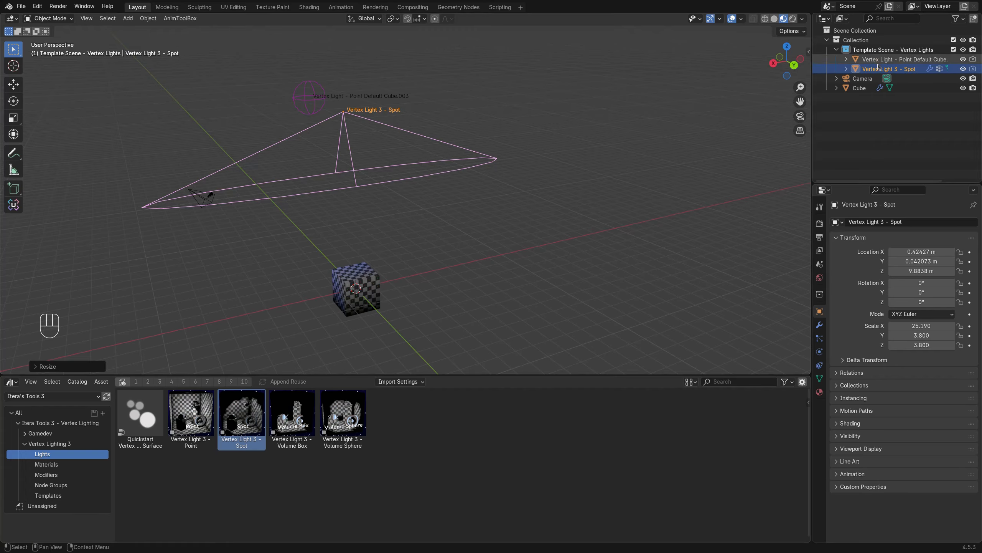
Step: Set the Light Collection of the cube's Quickstart Vertex Lightable Surface modifier to Template Scene - Vertex Lights
{"action": "left_click", "coordinate": [892, 50]}
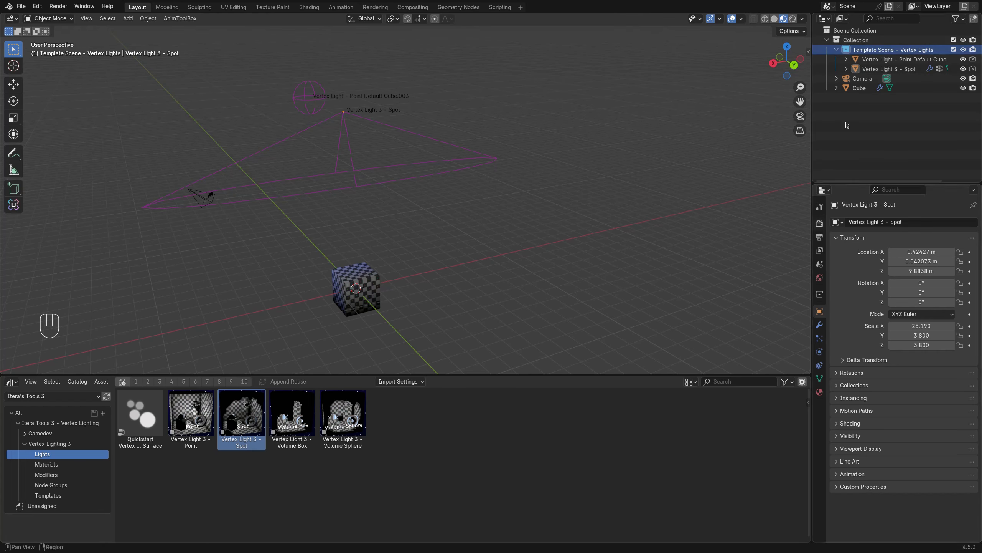
{"action": "left_click", "coordinate": [370, 293]}
{"action": "left_click", "coordinate": [819, 294]}
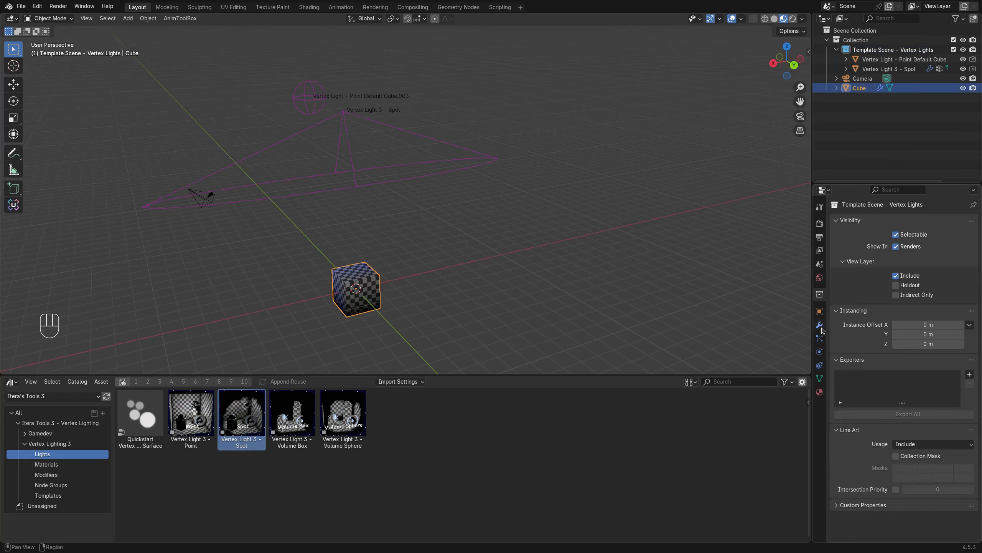
{"action": "left_click", "coordinate": [820, 325]}
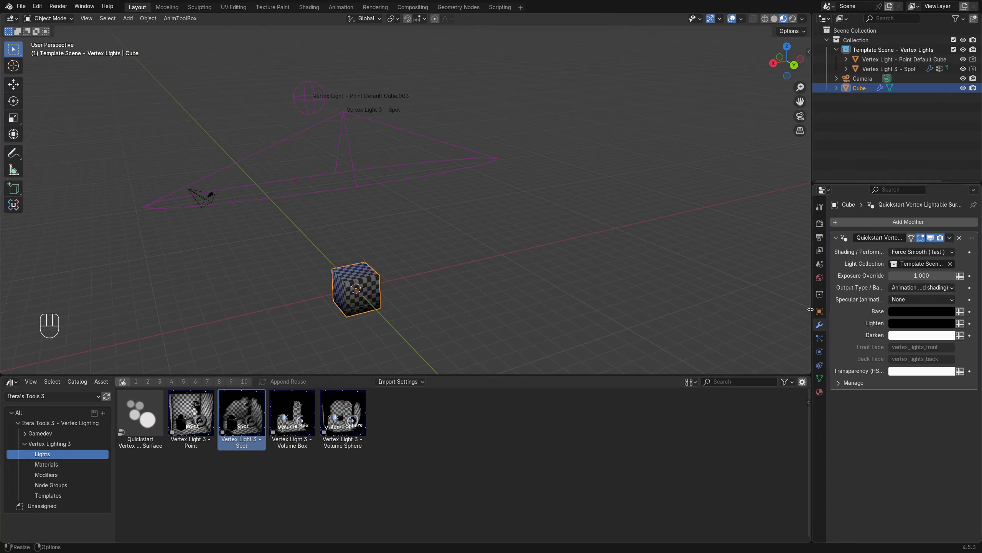
{"action": "left_click_drag", "start_coordinate": [813, 311], "coordinate": [720, 311]}
{"action": "left_click", "coordinate": [872, 263]}
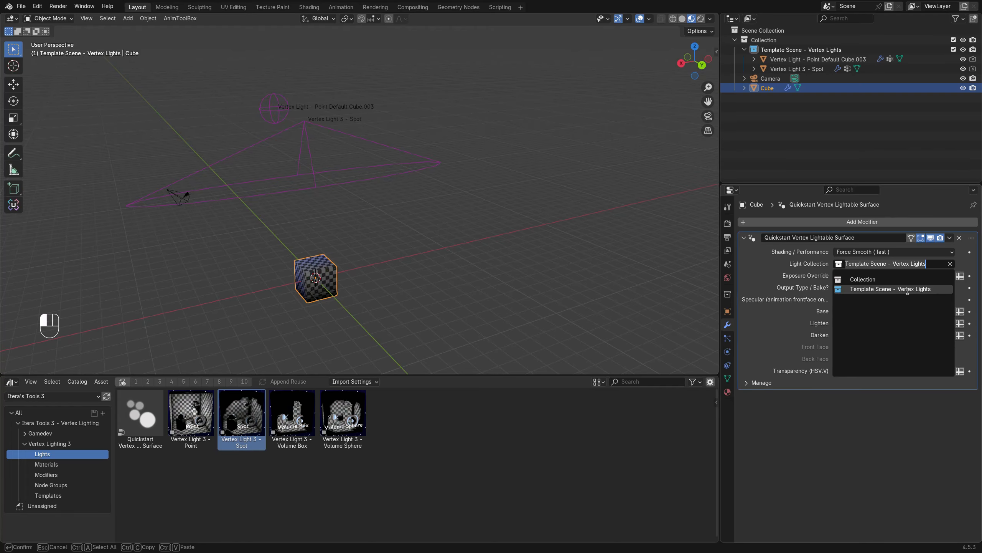
{"action": "left_click", "coordinate": [908, 289]}
Step: Clear the scale of the Vertex Light 3 - Spot object
{"action": "left_click", "coordinate": [797, 69]}
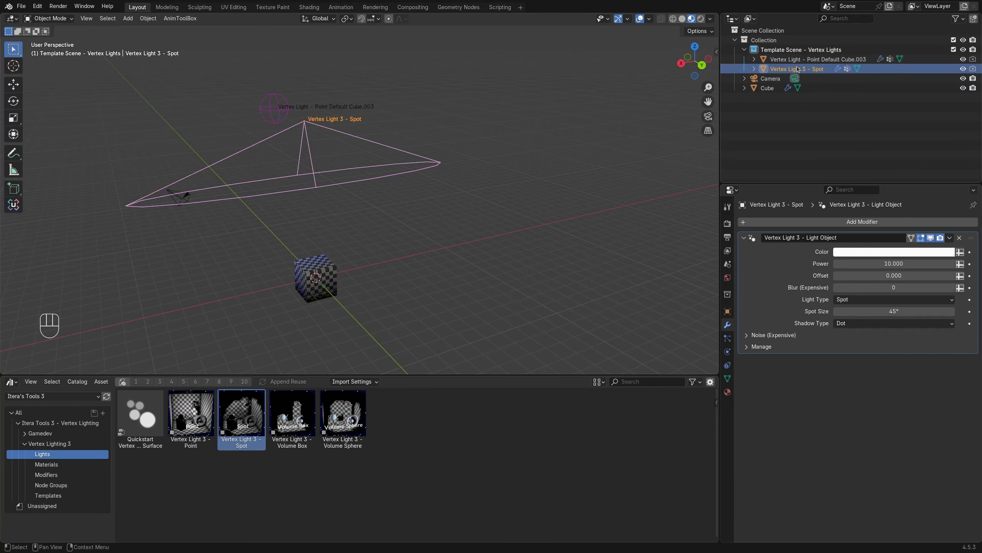
{"action": "middle_click_drag", "start_coordinate": [385, 180], "coordinate": [340, 153]}
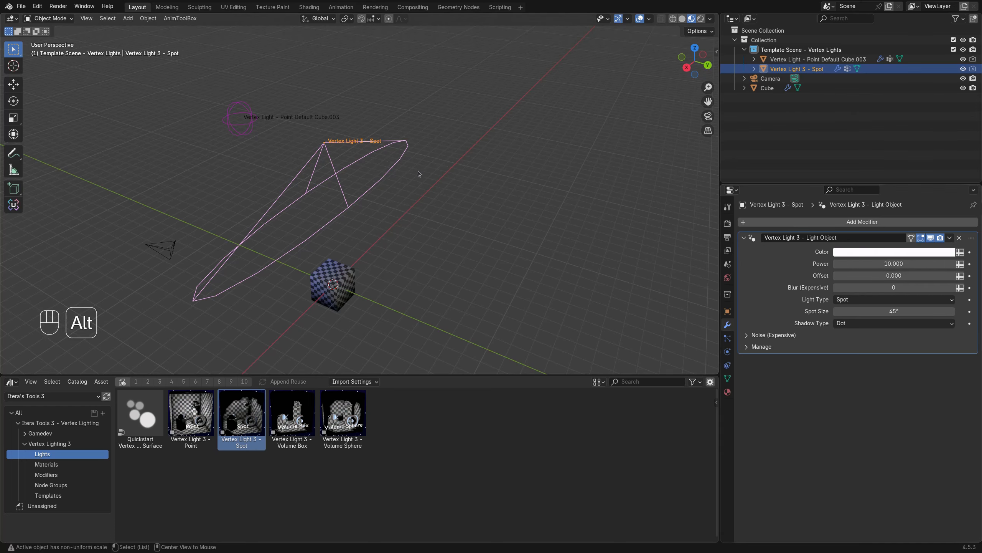
{"action": "key", "text": "alt+s"}
Step: Add a grid to the cube's mesh in Edit Mode and scale it up about 10 times
{"action": "left_click", "coordinate": [336, 288]}
{"action": "key", "text": "Tab"}
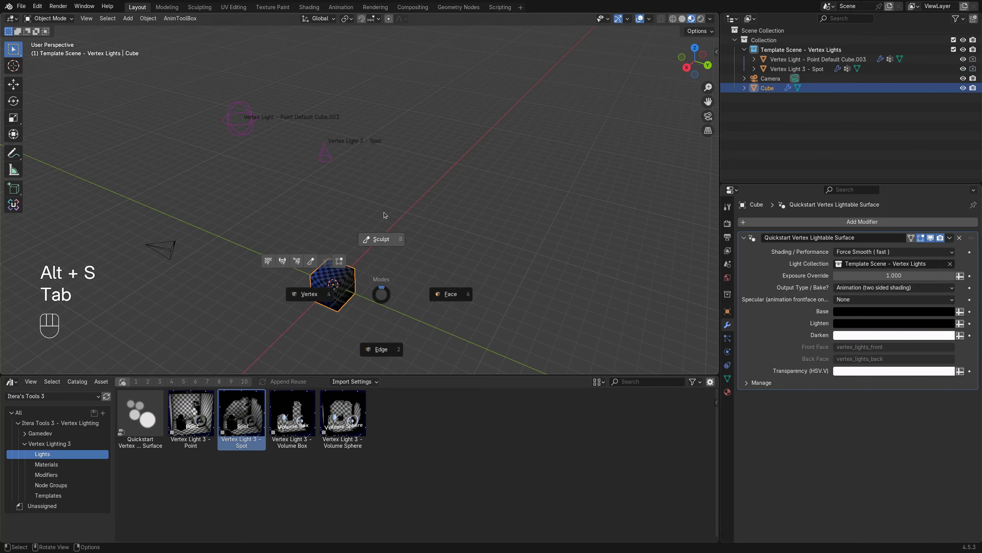
{"action": "key", "text": "Tab"}
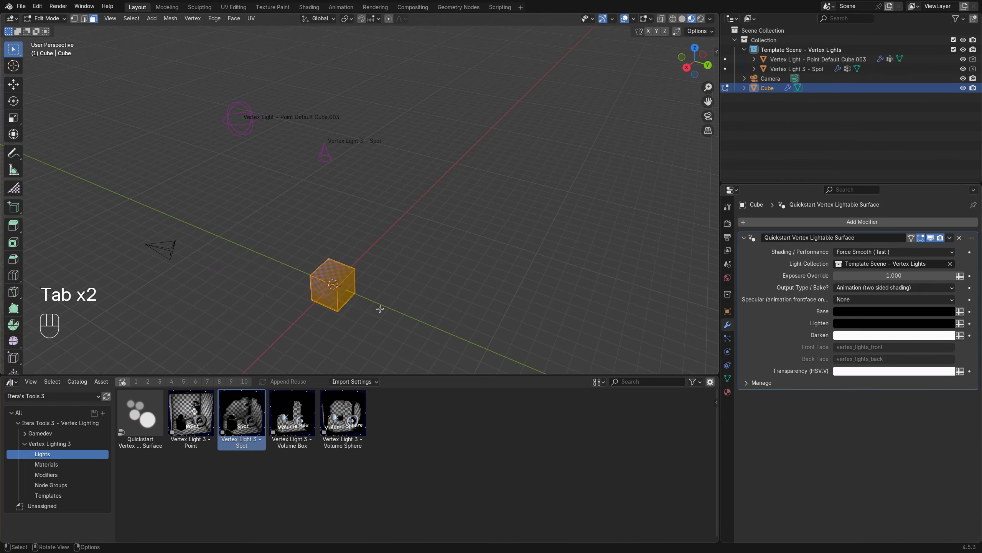
{"action": "middle_click_drag", "start_coordinate": [397, 302], "coordinate": [435, 216], "text": "shift"}
{"action": "key", "text": "shift+a"}
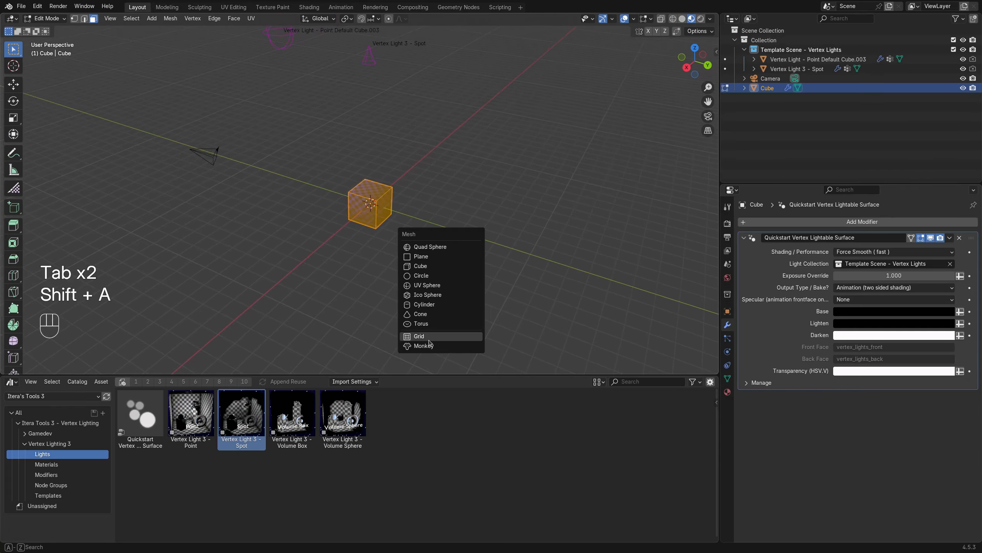
{"action": "left_click", "coordinate": [433, 334]}
{"action": "key", "text": "s"}
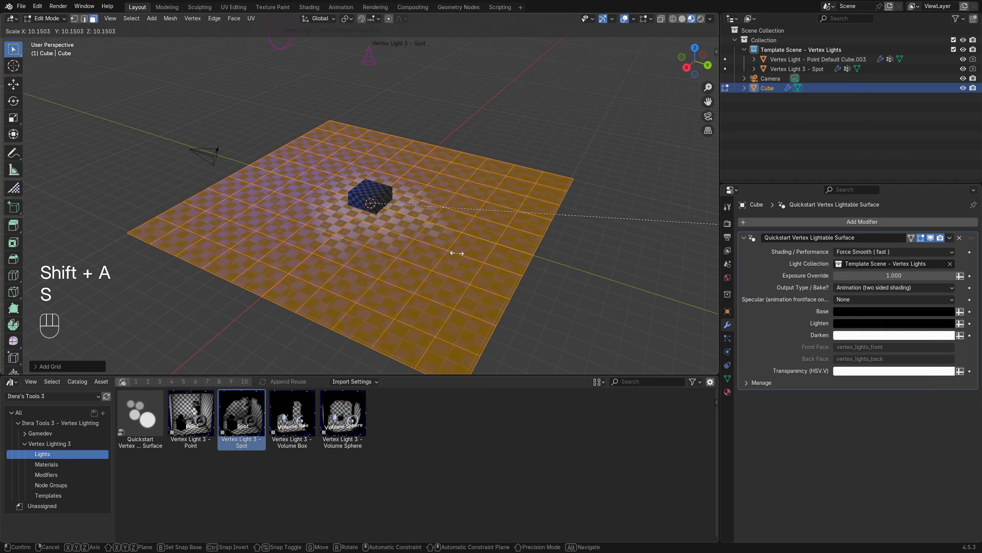
{"action": "left_click", "coordinate": [450, 254]}
Step: Move the new grid down along Z below the cube as a floor and return to Object Mode
{"action": "key", "text": "g"}
{"action": "key", "text": "z"}
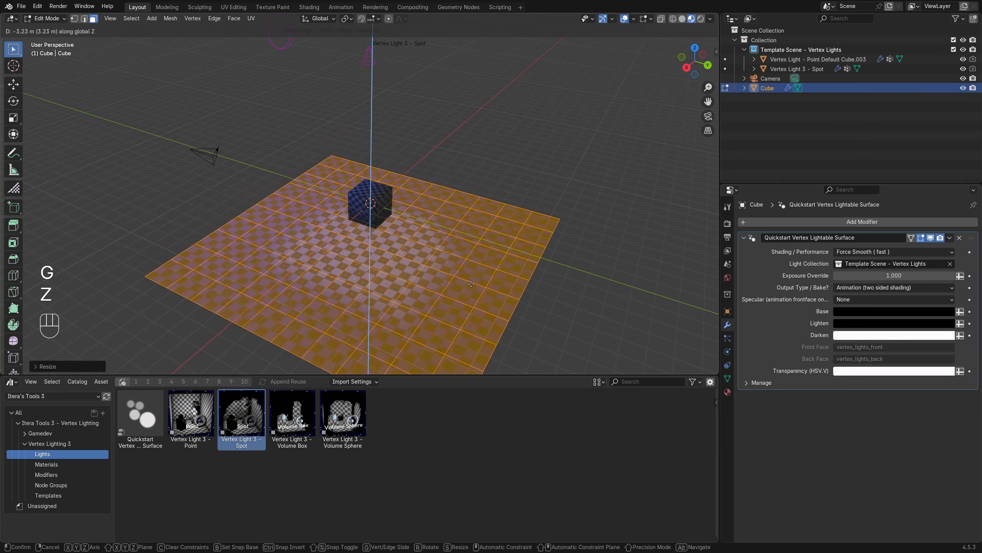
{"action": "left_click", "coordinate": [444, 235]}
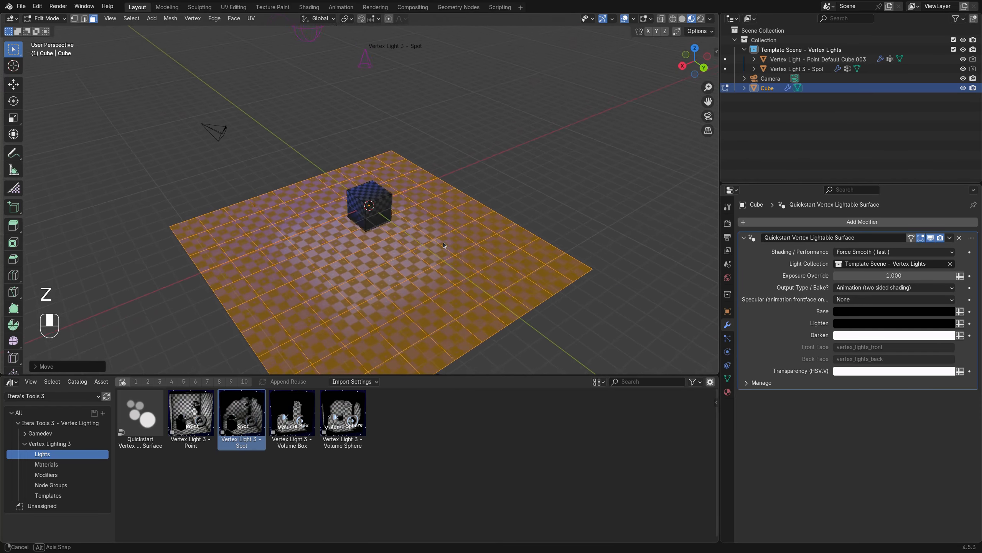
{"action": "key", "text": "Tab"}
{"action": "middle_click_drag", "start_coordinate": [430, 250], "coordinate": [415, 129], "text": "shift"}
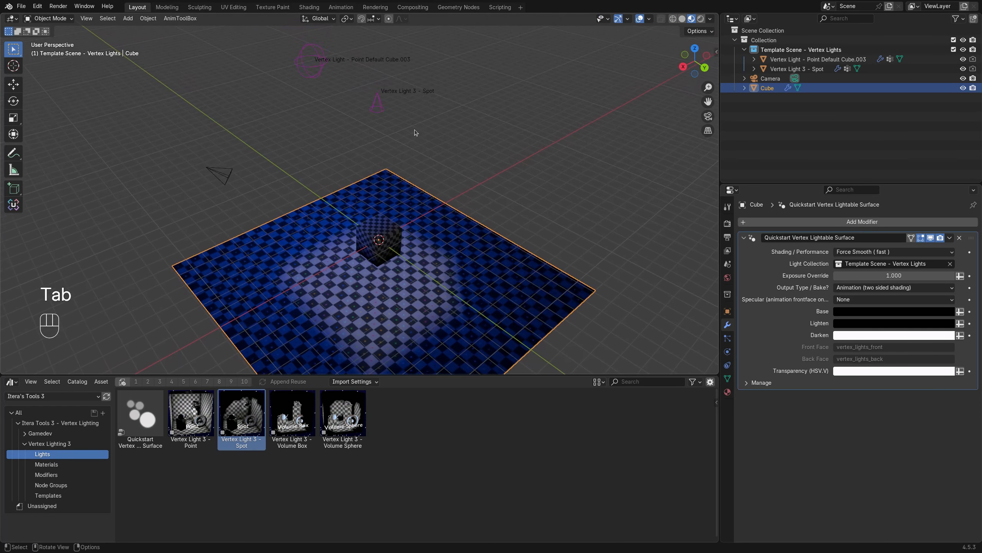
Step: Reposition the spot light slightly above the floor grid and move the point light toward the camera's side
{"action": "left_click", "coordinate": [377, 101]}
{"action": "key", "text": "g"}
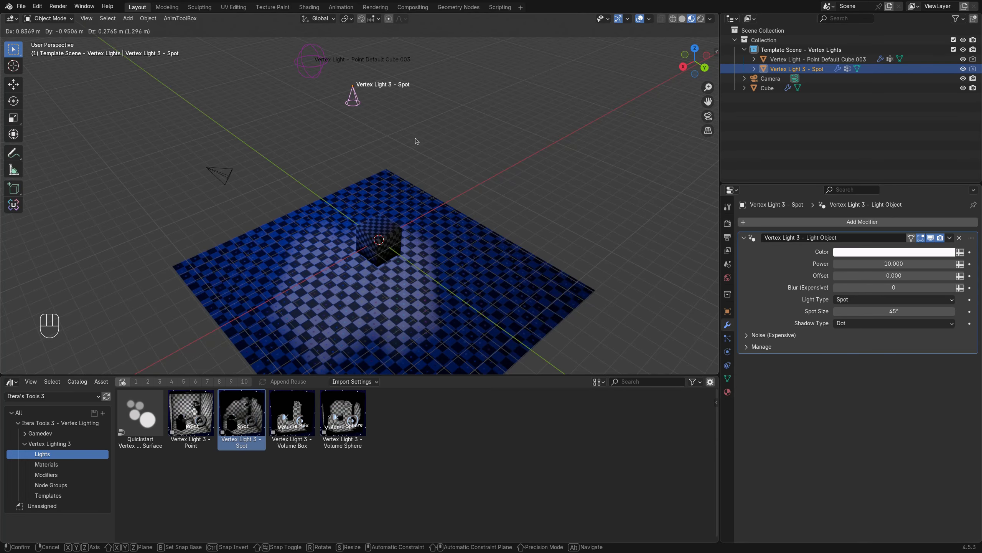
{"action": "left_click", "coordinate": [425, 138]}
{"action": "left_click", "coordinate": [311, 60]}
{"action": "key", "text": "g"}
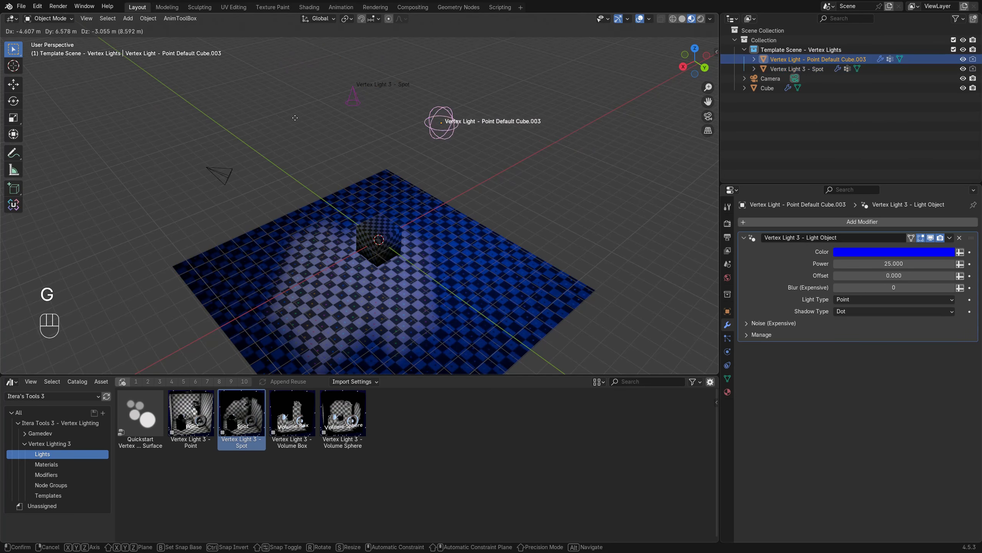
{"action": "left_click", "coordinate": [226, 119]}
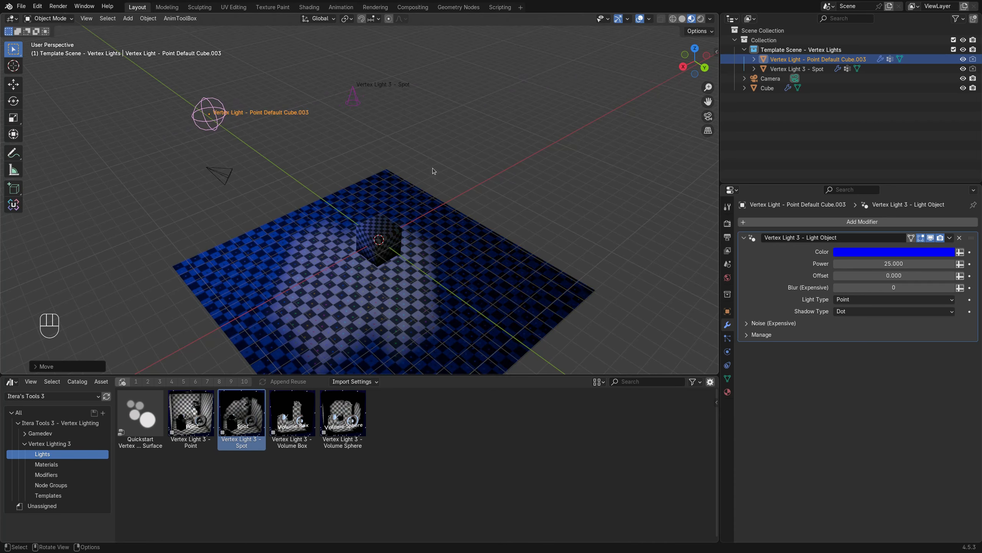
{"action": "middle_click_drag", "start_coordinate": [433, 168], "coordinate": [445, 135], "text": "shift"}
Step: Examine the spot light's color and power settings in its Light Object modifier
{"action": "left_click", "coordinate": [370, 57]}
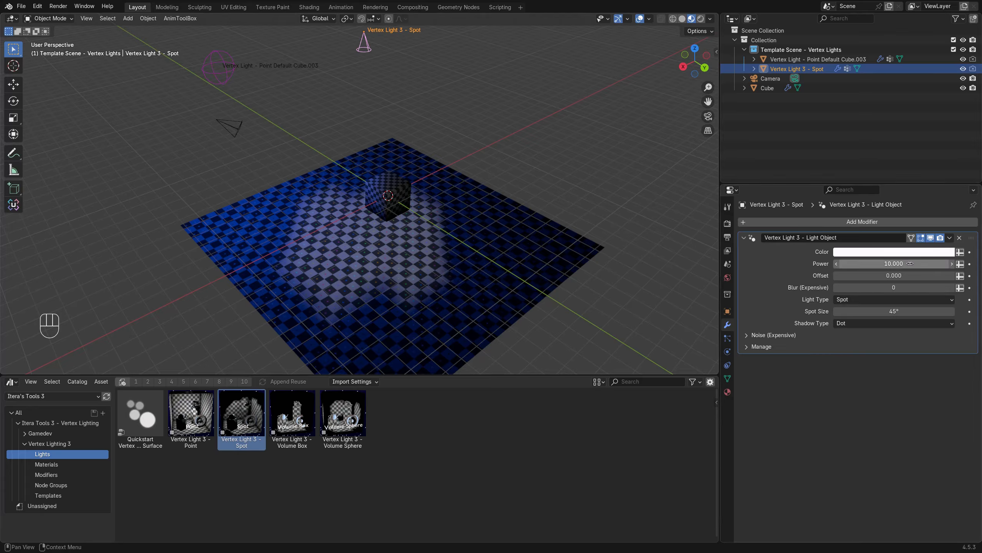
{"action": "left_click", "coordinate": [881, 254]}
{"action": "left_click_drag", "start_coordinate": [901, 159], "coordinate": [903, 133]}
{"action": "mouse_move", "coordinate": [893, 264]}
{"action": "left_mouse_down"}
{"action": "mouse_move", "coordinate": [947, 264]}
{"action": "mouse_move", "coordinate": [895, 264]}
{"action": "left_mouse_up"}
{"action": "key", "text": "Escape"}
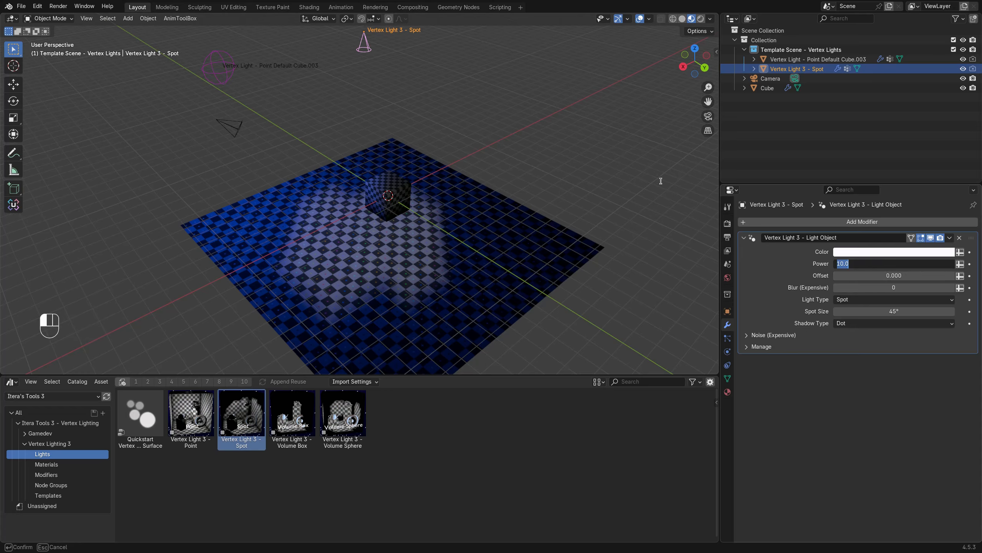
{"action": "left_click", "coordinate": [779, 271]}
Step: Move the spot light about 16 m away so that its cone only reaches the floor's outer corner
{"action": "mouse_move", "coordinate": [357, 45]}
{"action": "left_mouse_down"}
{"action": "mouse_move", "coordinate": [394, 60]}
{"action": "mouse_move", "coordinate": [365, 50]}
{"action": "left_mouse_up"}
{"action": "key", "text": "g"}
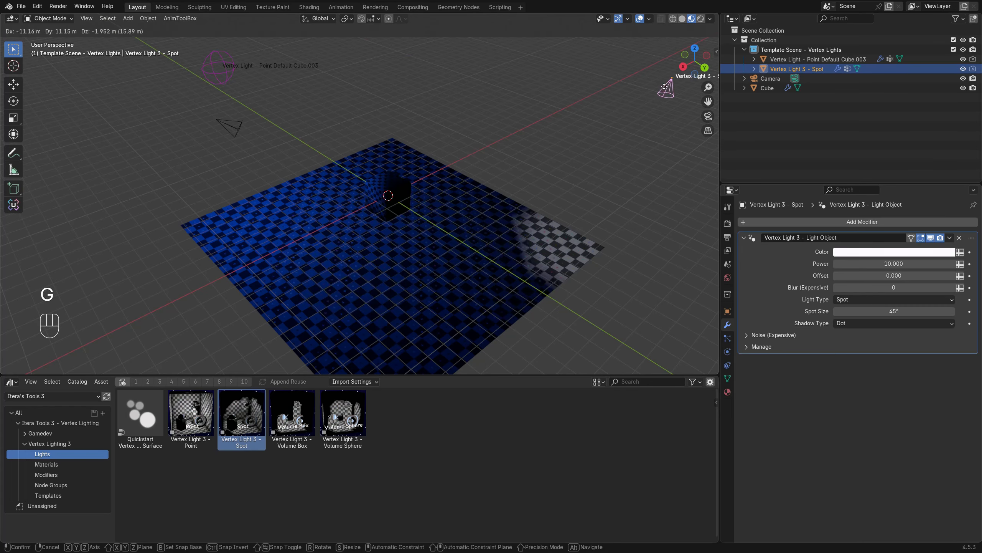
{"action": "left_click", "coordinate": [311, 107]}
Step: Move the point light next to the cube, adjusting its final position horizontally with Z locked
{"action": "left_click", "coordinate": [223, 76]}
{"action": "key", "text": "g"}
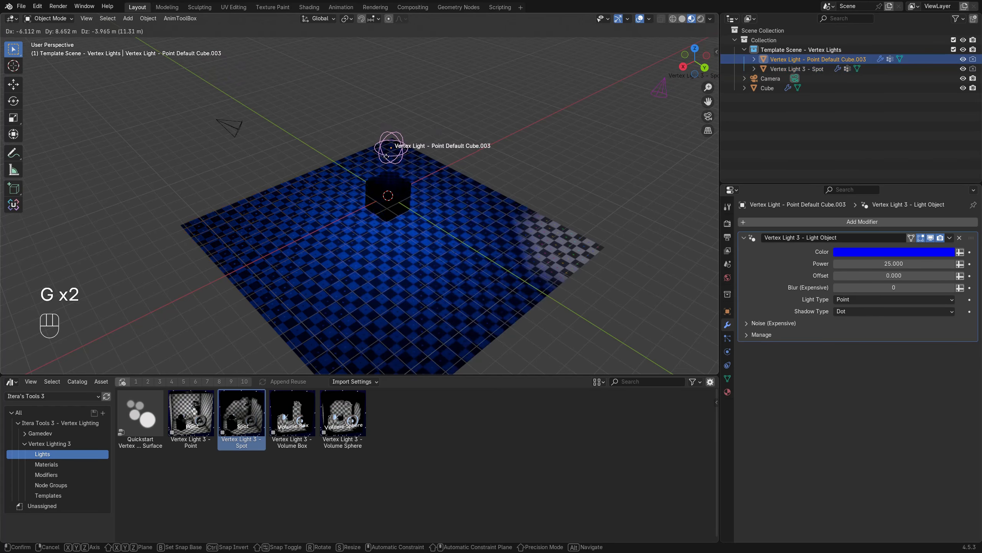
{"action": "key", "text": "g"}
{"action": "key", "text": "shift+z"}
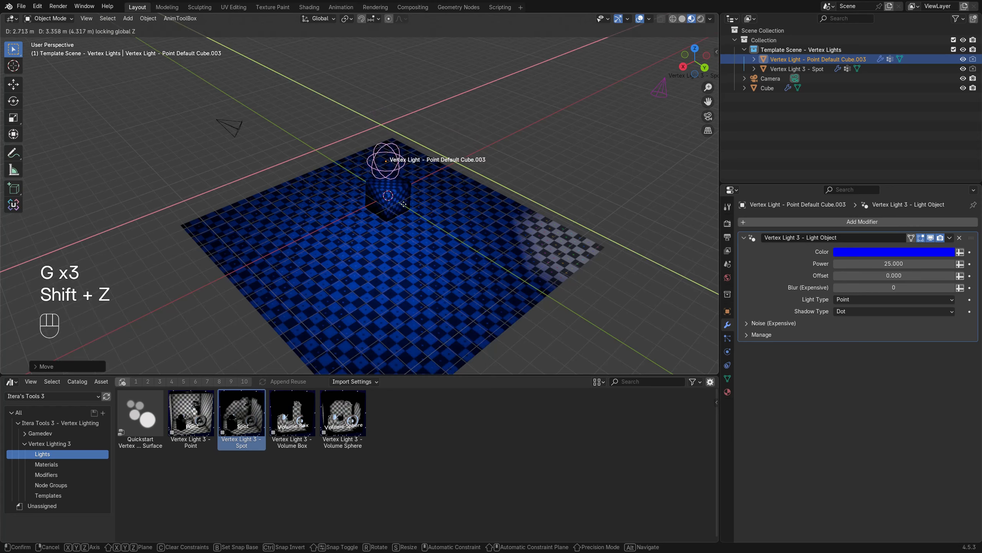
{"action": "left_click", "coordinate": [393, 198]}
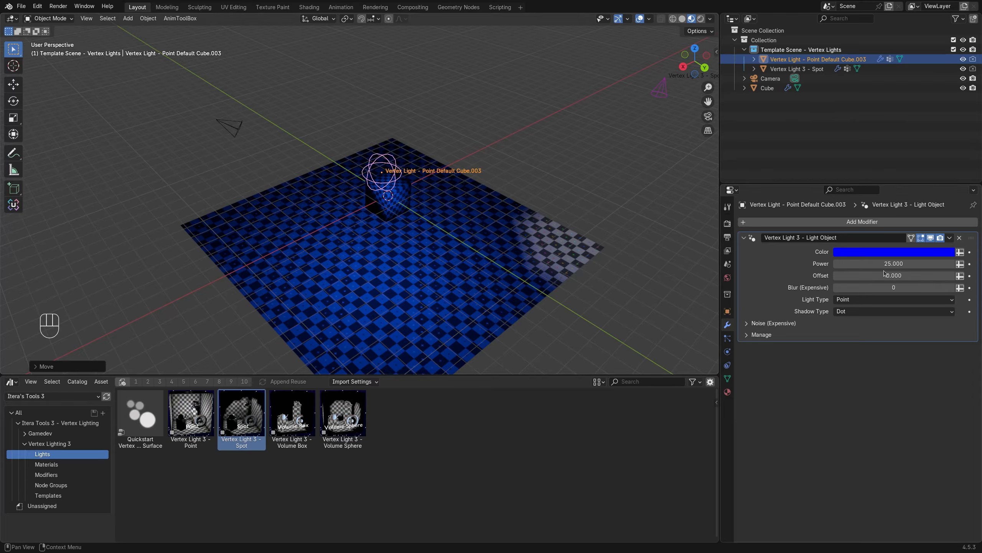
Step: Set the point light's power to 100
{"action": "left_click_drag", "start_coordinate": [887, 264], "coordinate": [929, 261]}
{"action": "left_click", "coordinate": [928, 261]}
{"action": "type", "text": "100"}
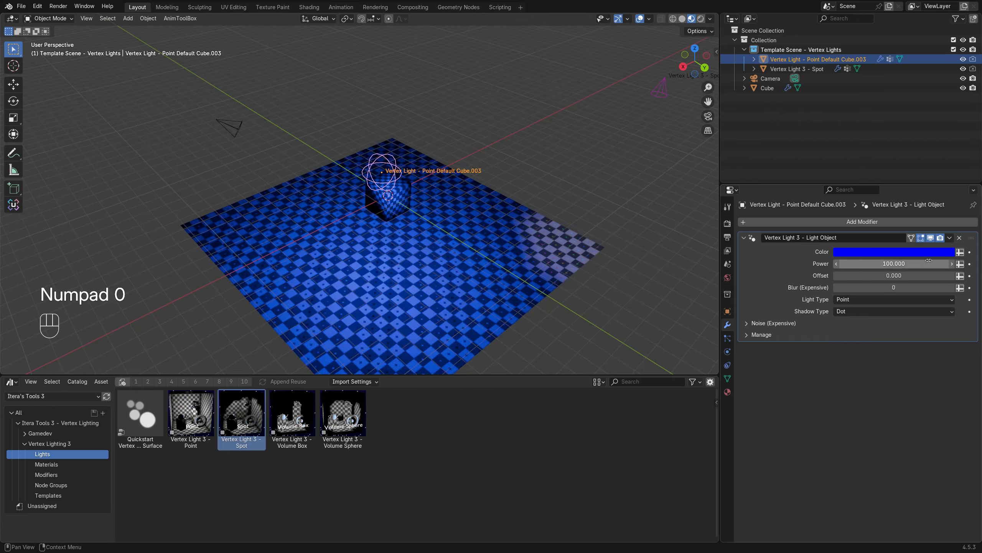
{"action": "key", "text": "Return"}
Step: Duplicate the floor grid in Edit Mode, place the copy horizontally beside the original, and return to Object Mode
{"action": "left_click", "coordinate": [408, 254]}
{"action": "key", "text": "Tab"}
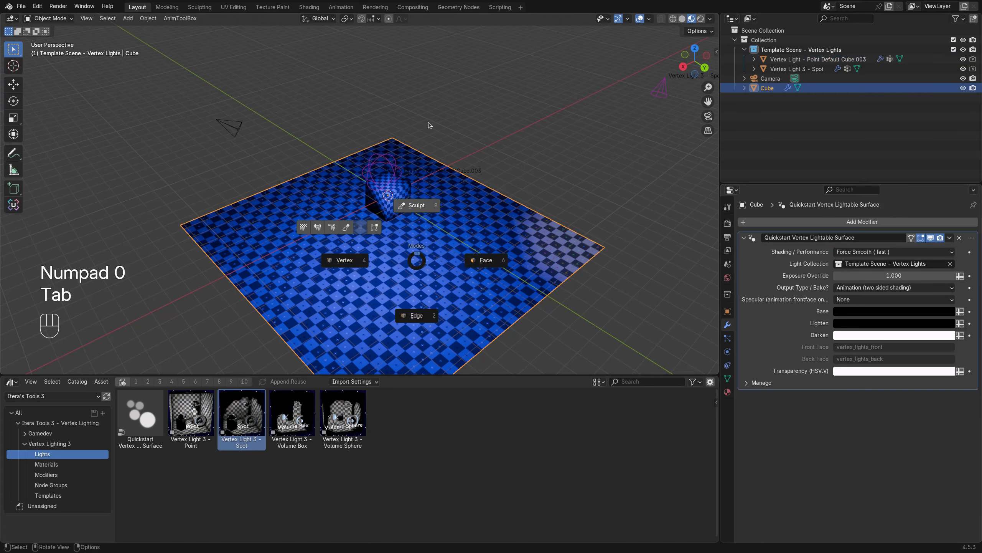
{"action": "left_click", "coordinate": [347, 227]}
{"action": "right_click", "coordinate": [464, 218]}
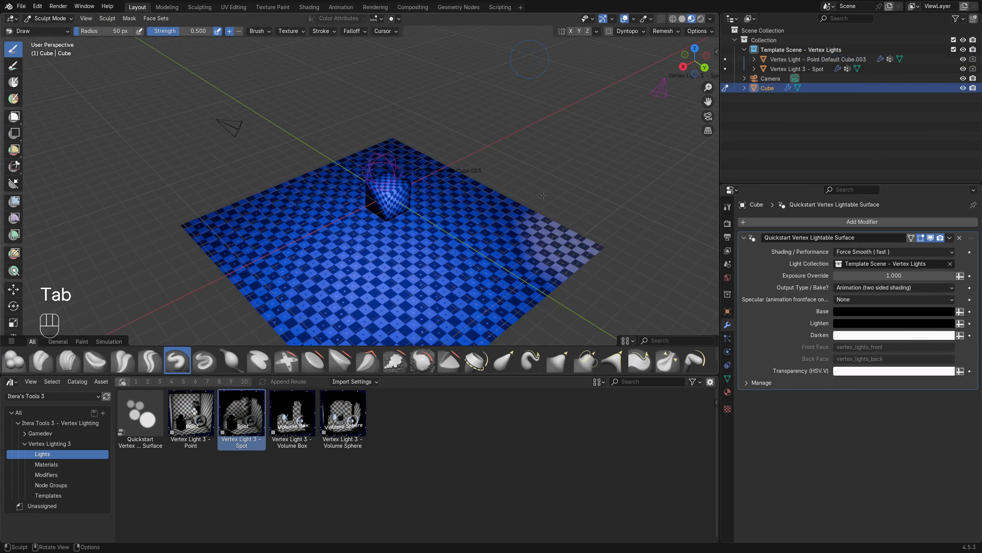
{"action": "key", "text": "Tab"}
{"action": "left_click", "coordinate": [463, 190]}
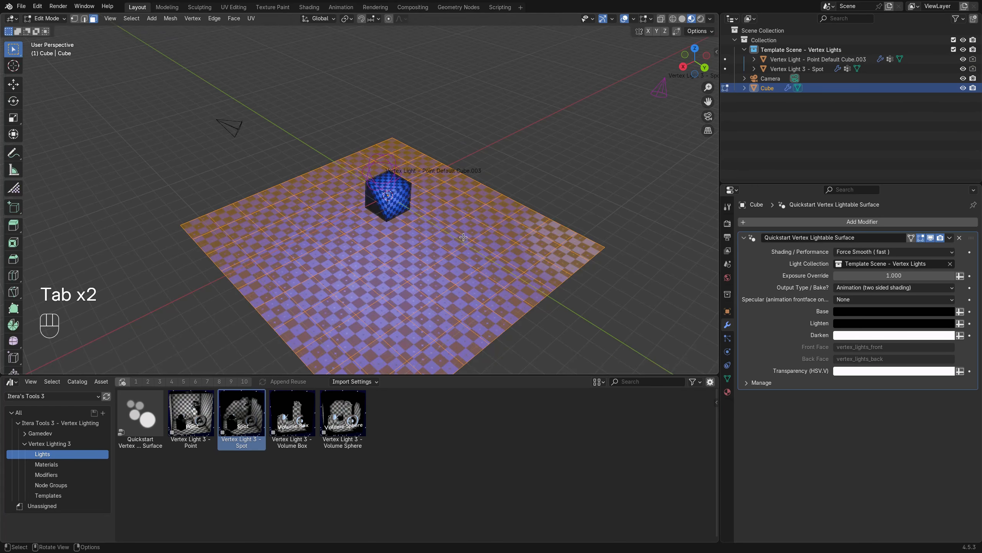
{"action": "key", "text": "shift+d"}
{"action": "key", "text": "shift+z"}
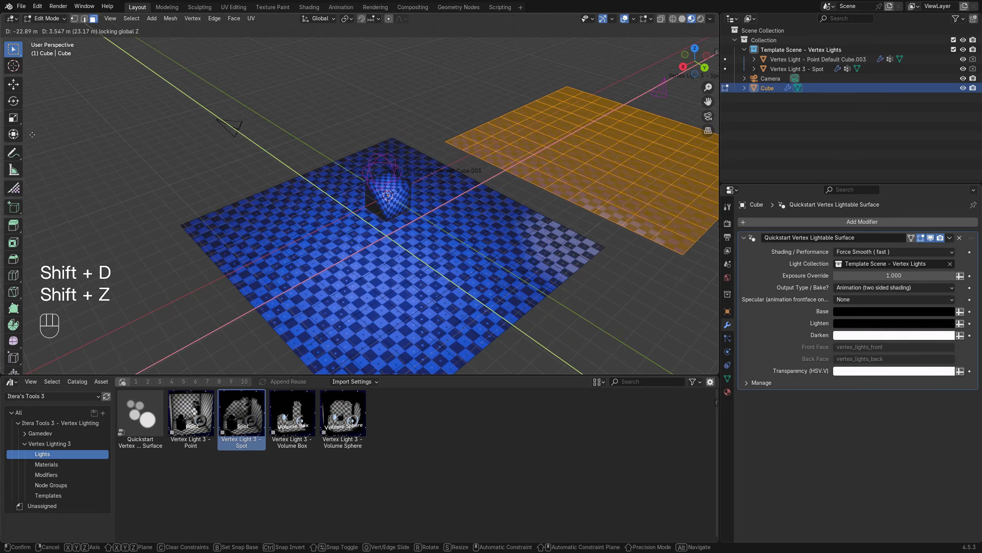
{"action": "left_click", "coordinate": [275, 248]}
{"action": "key", "text": "Tab"}
{"action": "left_click", "coordinate": [470, 225]}
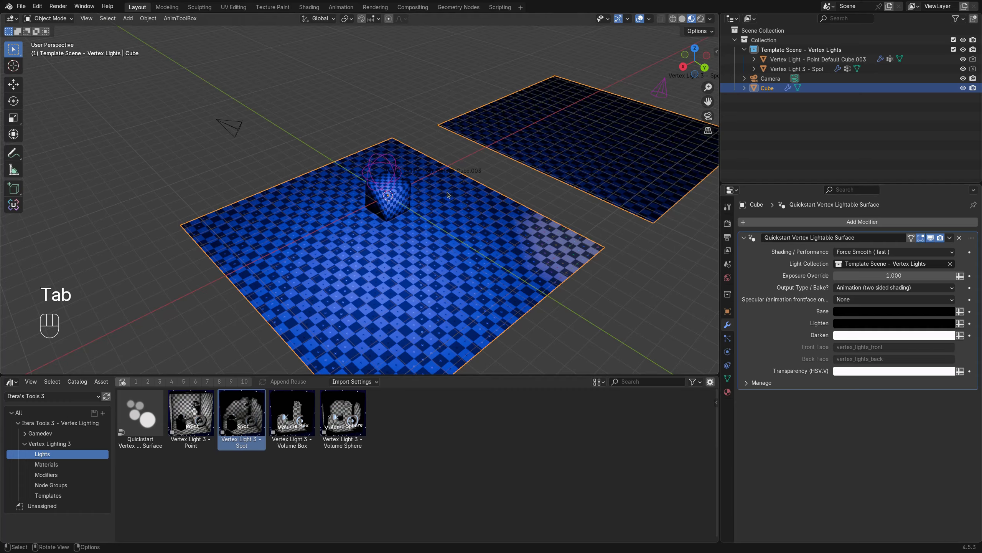
Step: Lower the point light's offset to -1.077
{"action": "left_click", "coordinate": [389, 162]}
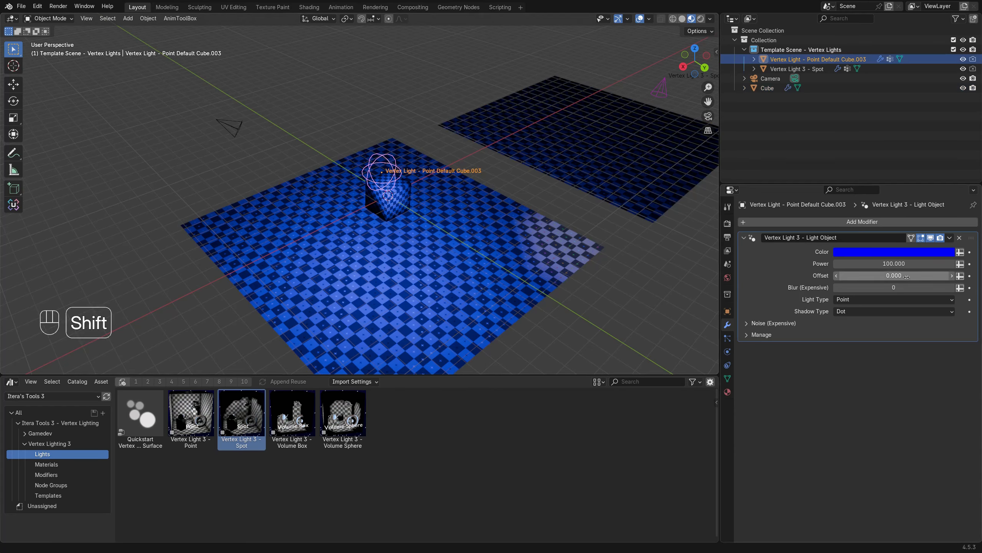
{"action": "left_click_drag", "start_coordinate": [906, 276], "coordinate": [918, 277]}
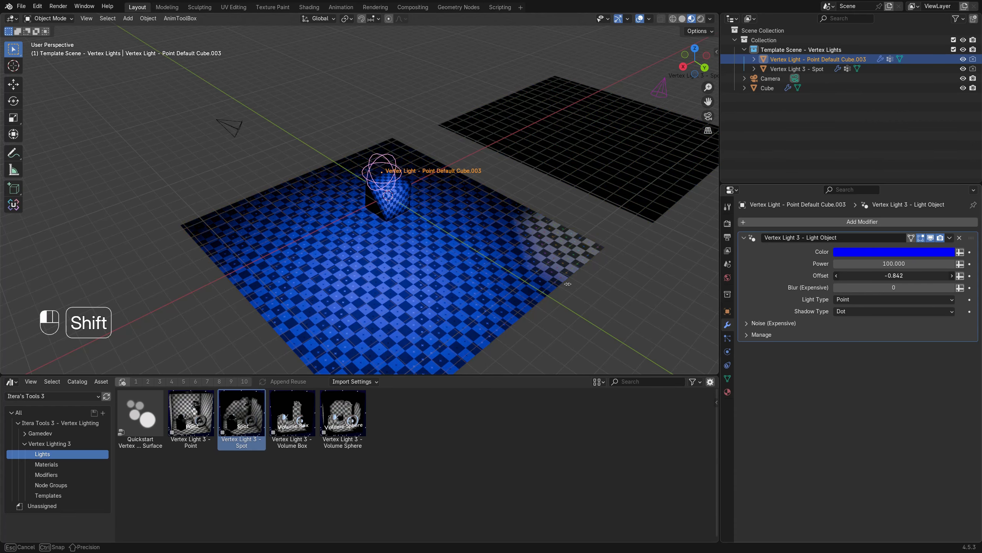
{"action": "left_click_drag", "start_coordinate": [494, 292], "coordinate": [494, 292], "text": "shift"}
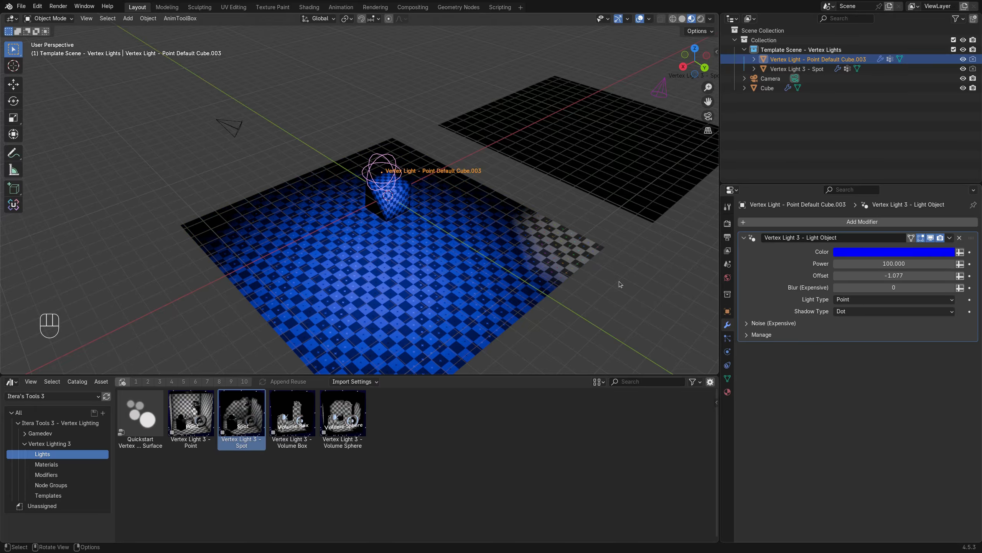
{"action": "middle_click_drag", "start_coordinate": [618, 281], "coordinate": [513, 286]}
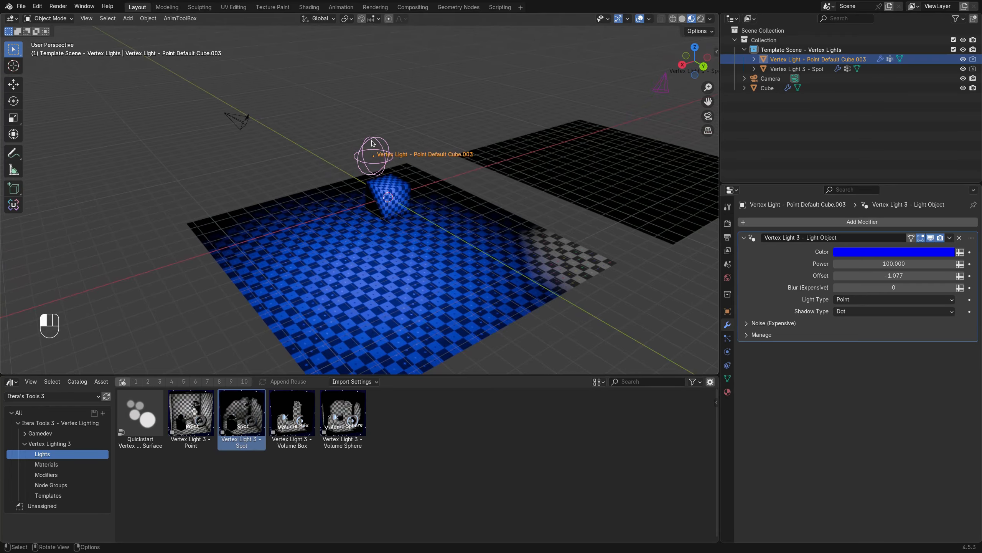
Step: Move the point light down along Z by about 5 m, close to the floor
{"action": "key", "text": "g"}
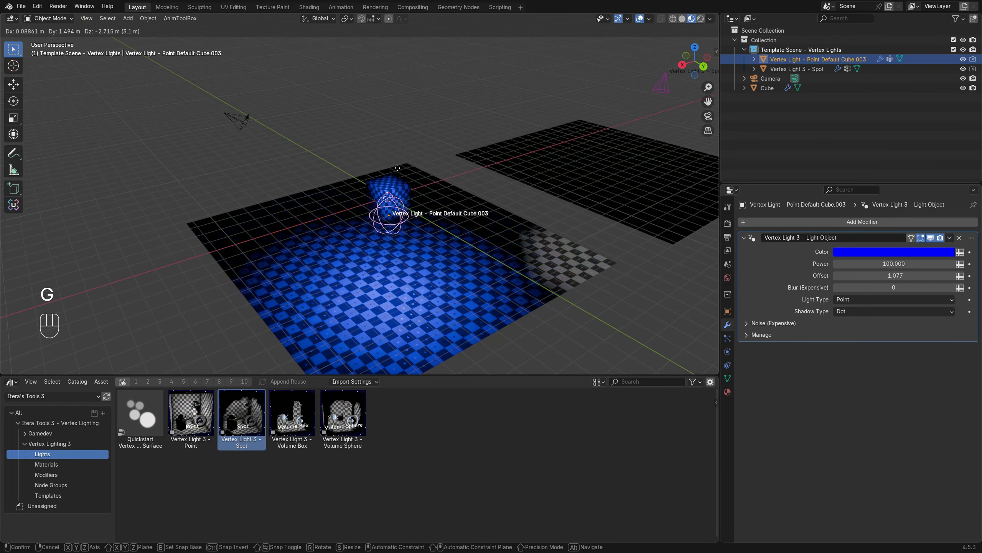
{"action": "right_click", "coordinate": [394, 140]}
{"action": "key", "text": "g"}
{"action": "key", "text": "z"}
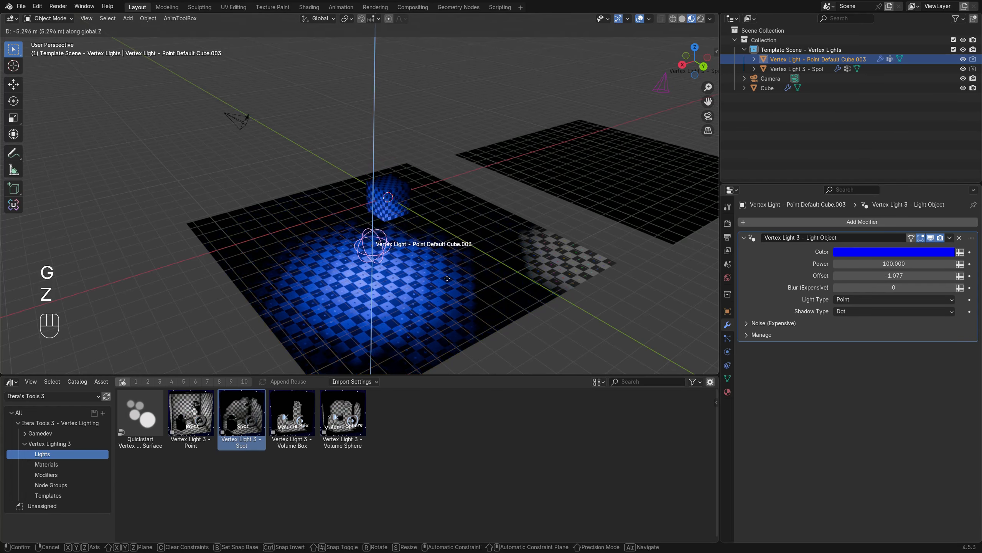
{"action": "left_click", "coordinate": [476, 275]}
{"action": "middle_click_drag", "start_coordinate": [485, 254], "coordinate": [390, 195]}
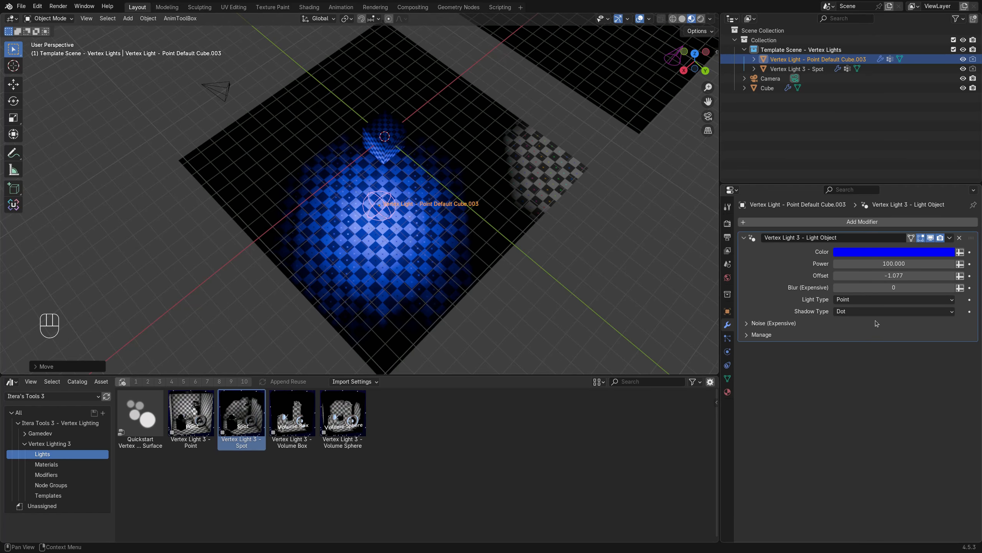
Step: Raise the point light's blur to 3 and return it to 0
{"action": "left_click", "coordinate": [952, 289]}
{"action": "left_click", "coordinate": [952, 288]}
{"action": "left_click", "coordinate": [952, 288]}
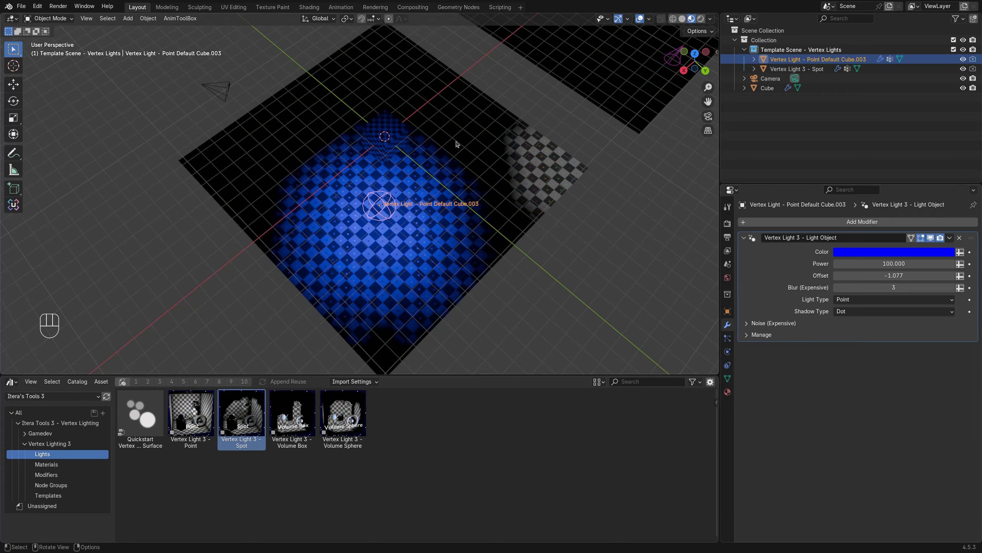
{"action": "left_click", "coordinate": [836, 289]}
{"action": "left_click", "coordinate": [837, 289]}
{"action": "left_click", "coordinate": [836, 289]}
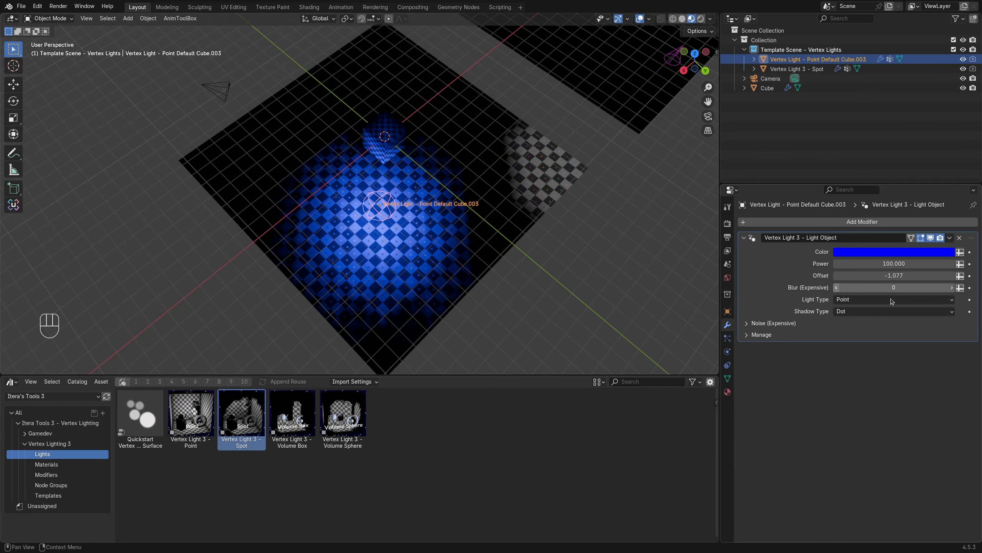
Step: Reset the point light's offset to 0 and set its power to 10
{"action": "left_click", "coordinate": [908, 276]}
{"action": "type", "text": "0"}
{"action": "key", "text": "Return"}
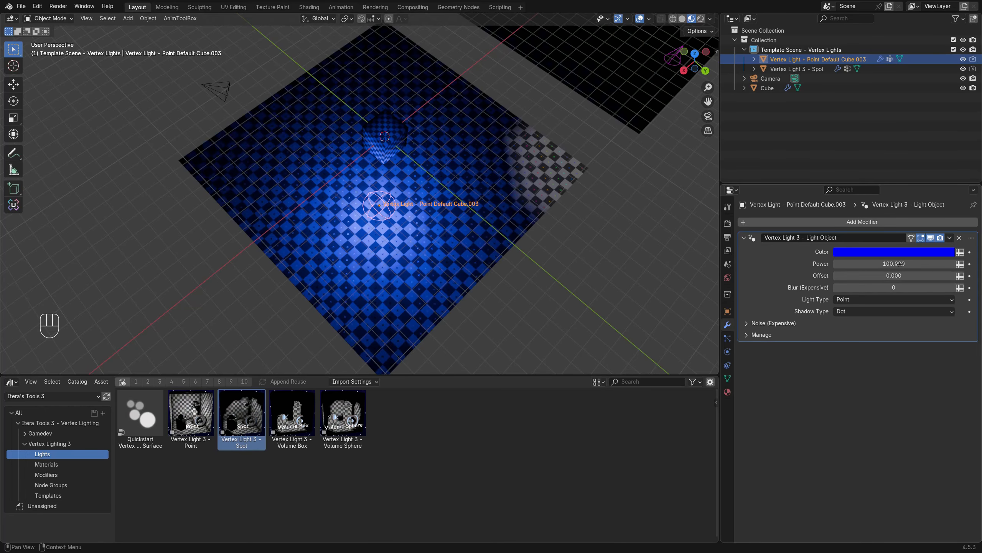
{"action": "left_click", "coordinate": [900, 264]}
{"action": "type", "text": "10"}
{"action": "key", "text": "Return"}
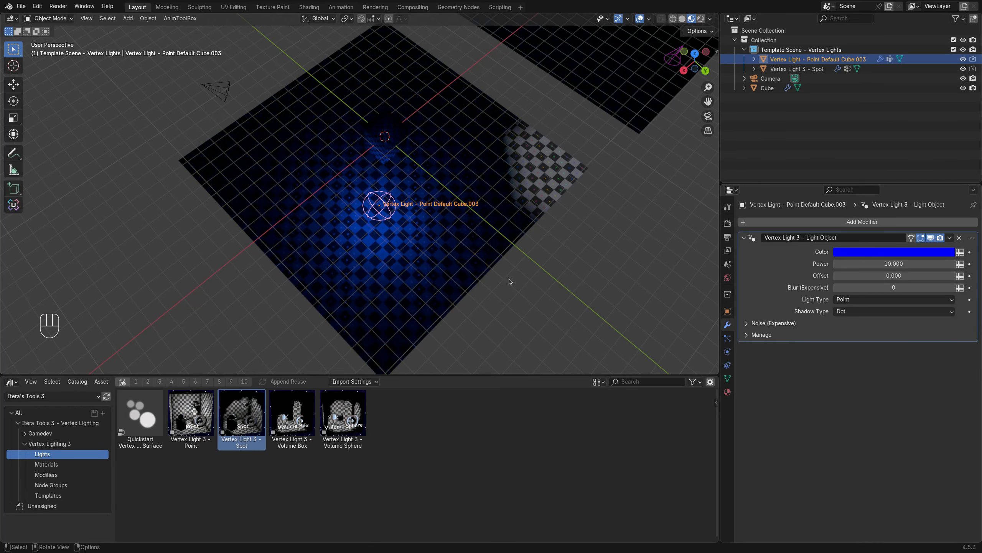
Step: Move the point light about 3.5 m upward and across the floor, close to the cube
{"action": "middle_click_drag", "start_coordinate": [508, 278], "coordinate": [451, 259]}
{"action": "key", "text": "g"}
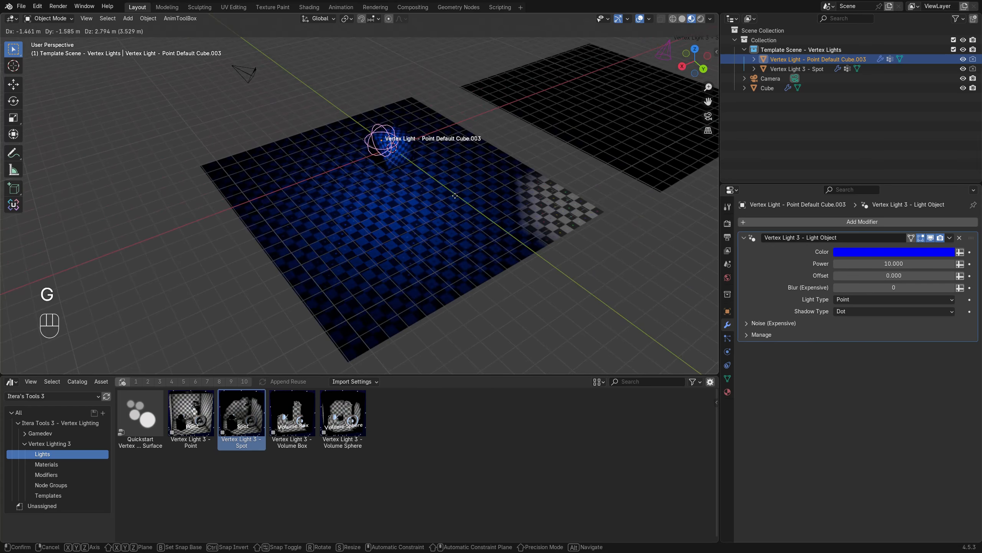
{"action": "left_click", "coordinate": [455, 199]}
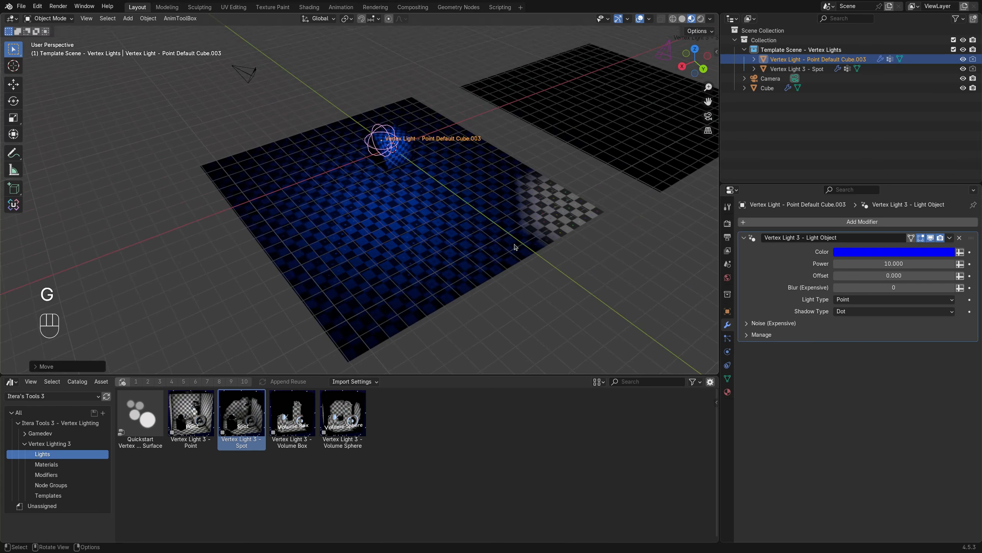
Step: Change the light type to Spot and aim its cone elsewhere on the floor with a free trackball rotation
{"action": "left_click", "coordinate": [863, 300]}
{"action": "left_click", "coordinate": [859, 305]}
{"action": "left_click", "coordinate": [857, 302]}
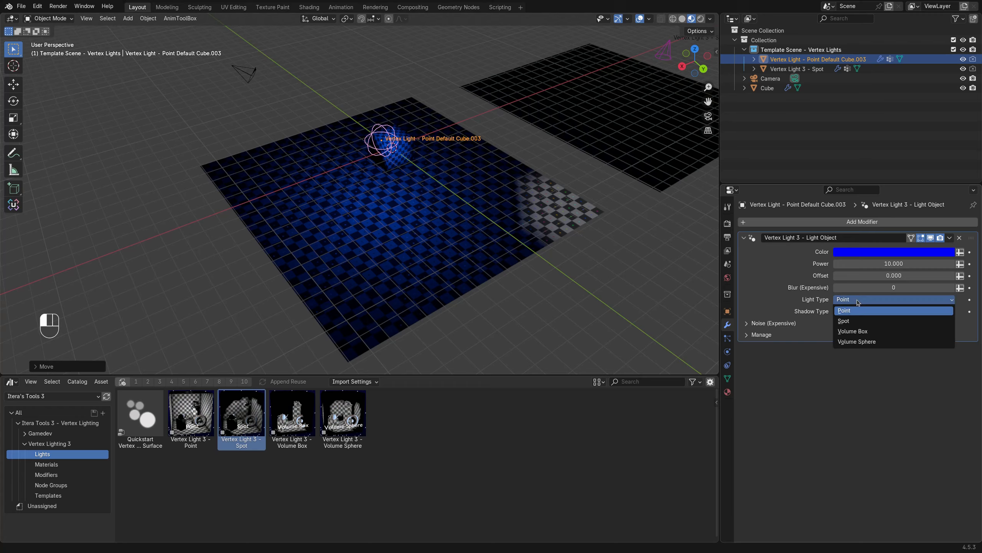
{"action": "left_click", "coordinate": [855, 321]}
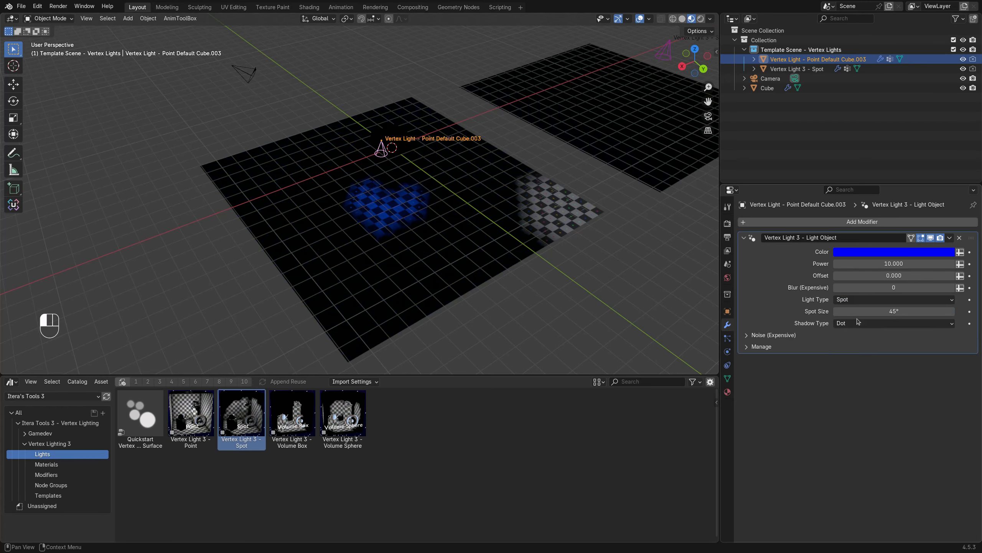
{"action": "key", "text": "r"}
{"action": "key", "text": "r"}
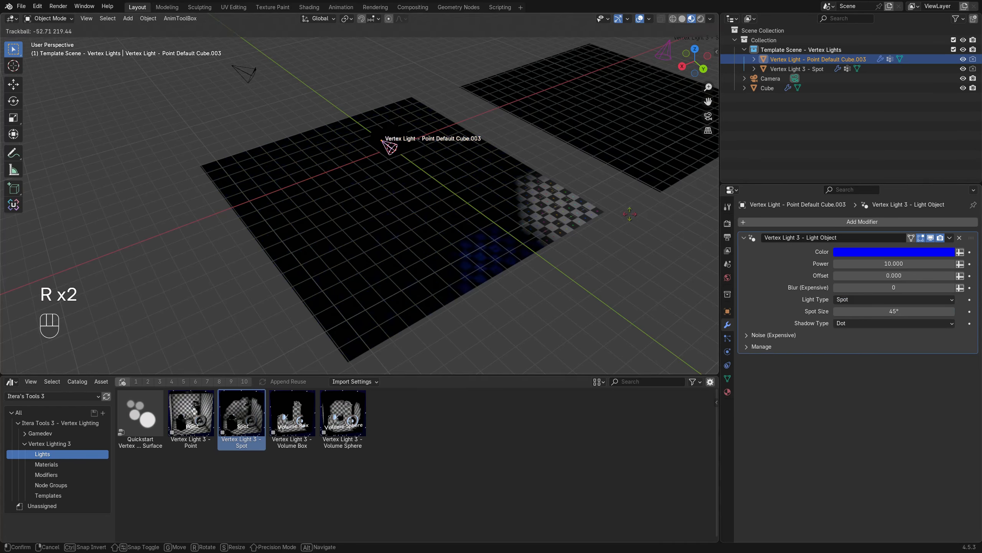
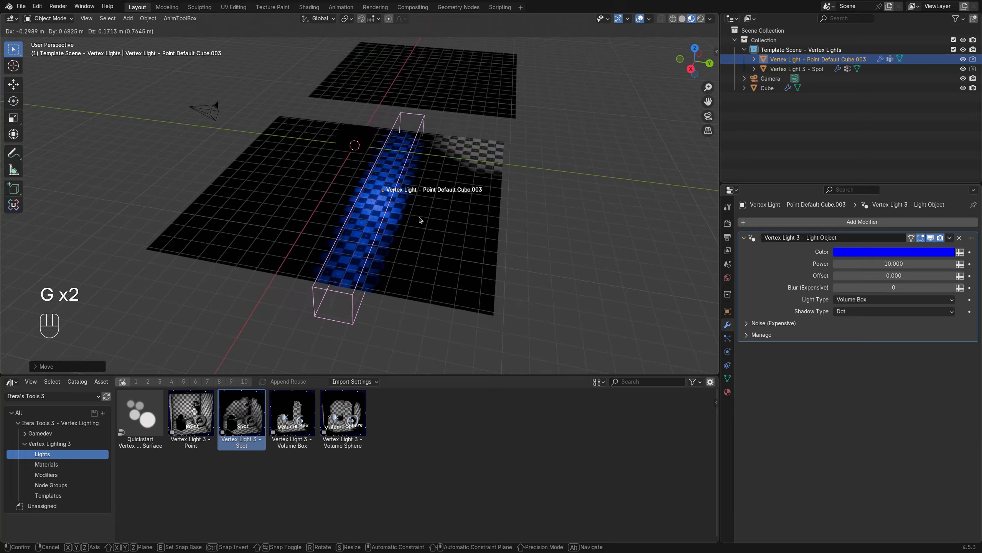
Step: Try a free trackball rotation of the elongated volume box light
{"action": "key", "text": "r"}
{"action": "key", "text": "r"}
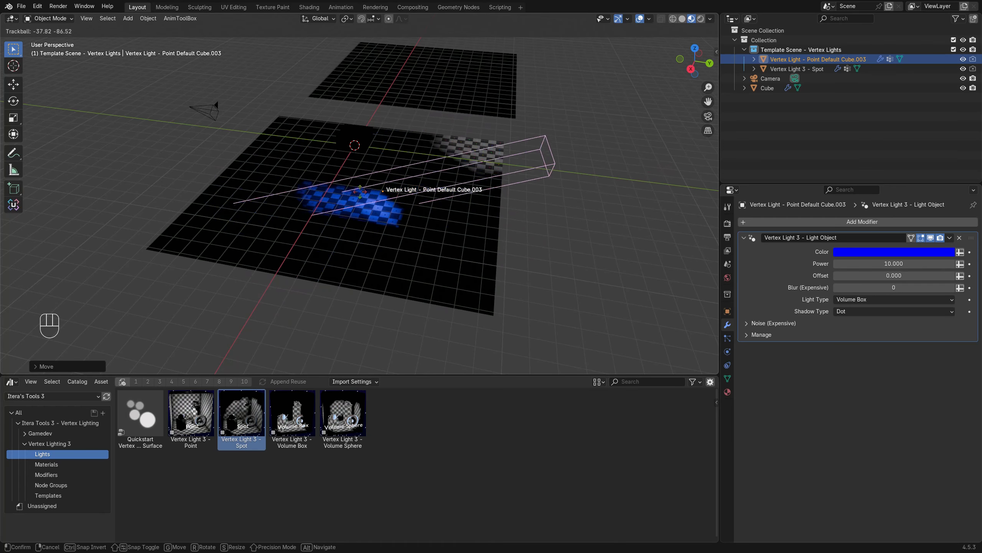
{"action": "left_click", "coordinate": [553, 182]}
Step: Change the light type to Volume Sphere and stretch the light along Y so it covers a wide part of the floor
{"action": "left_click", "coordinate": [878, 313]}
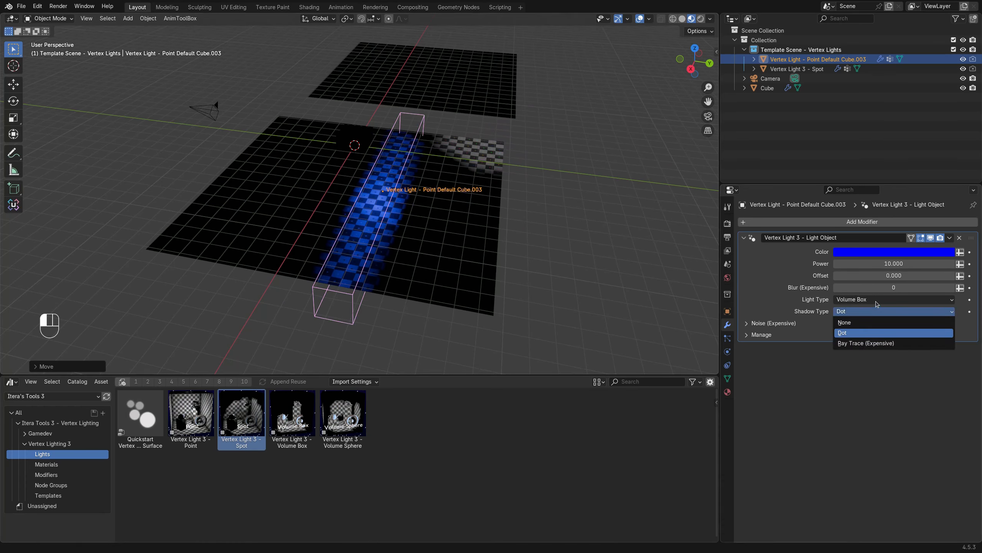
{"action": "left_click", "coordinate": [878, 300]}
{"action": "left_click", "coordinate": [878, 339]}
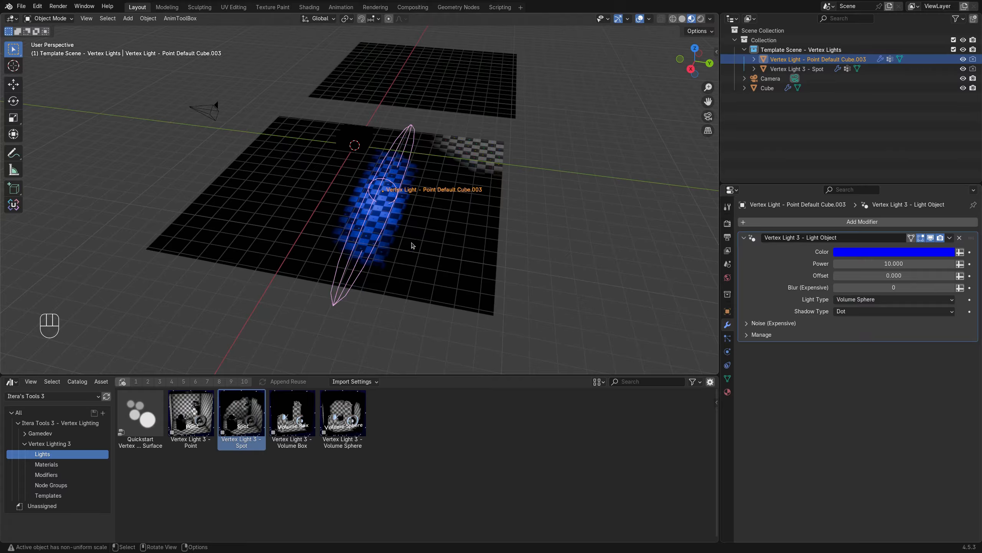
{"action": "key", "text": "s"}
{"action": "key", "text": "x"}
{"action": "key", "text": "y"}
{"action": "key", "text": "shift+h"}
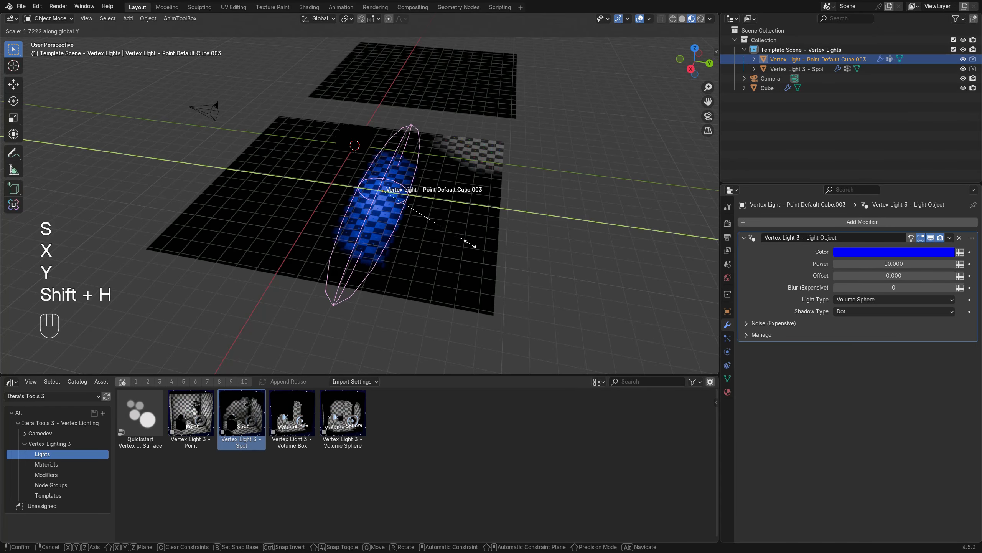
{"action": "left_click", "coordinate": [65, 243]}
Step: Try a free trackball rotation of the stretched volume sphere light
{"action": "key", "text": "r"}
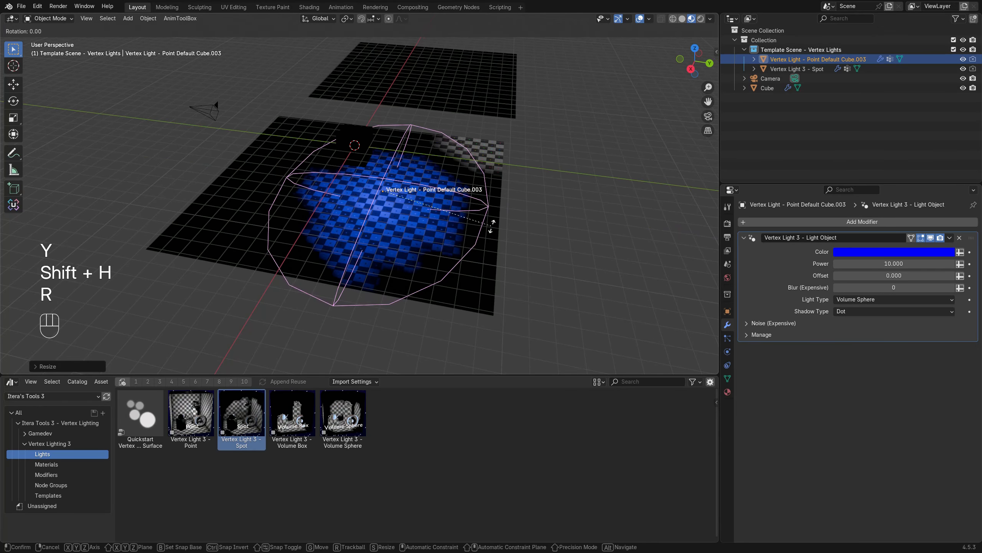
{"action": "key", "text": "r"}
{"action": "right_click", "coordinate": [496, 165]}
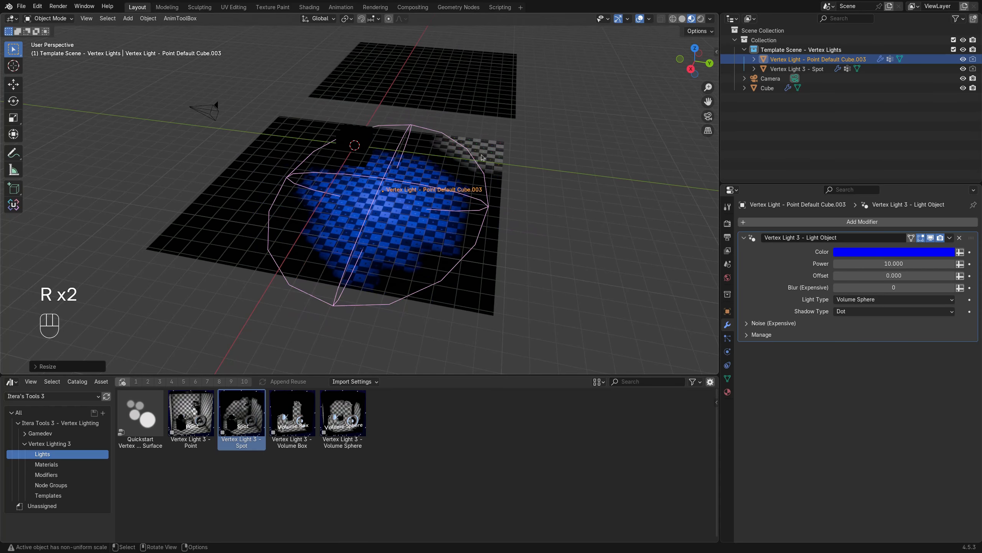
Step: Set the volume sphere light's shadow type to None
{"action": "middle_click_drag", "start_coordinate": [415, 317], "coordinate": [360, 221]}
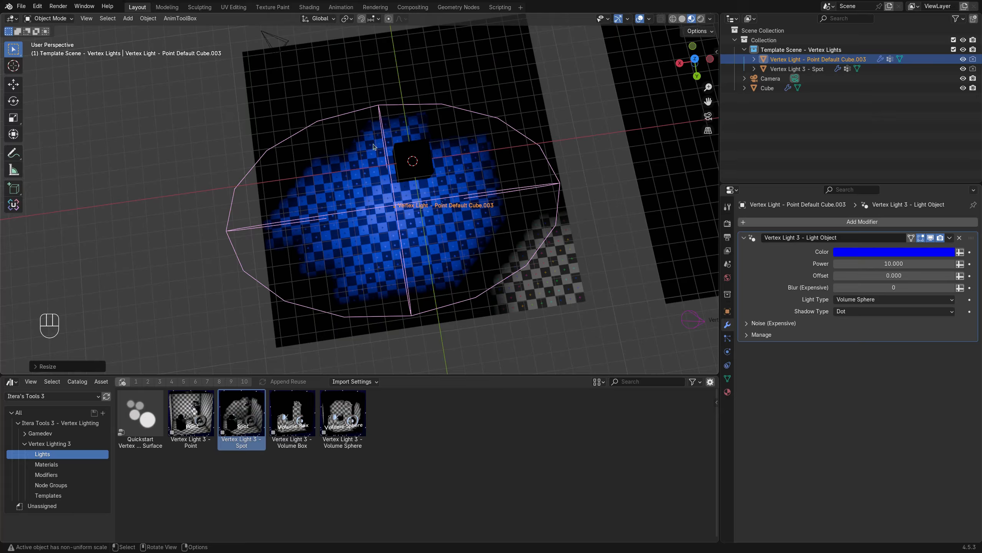
{"action": "left_click", "coordinate": [871, 314]}
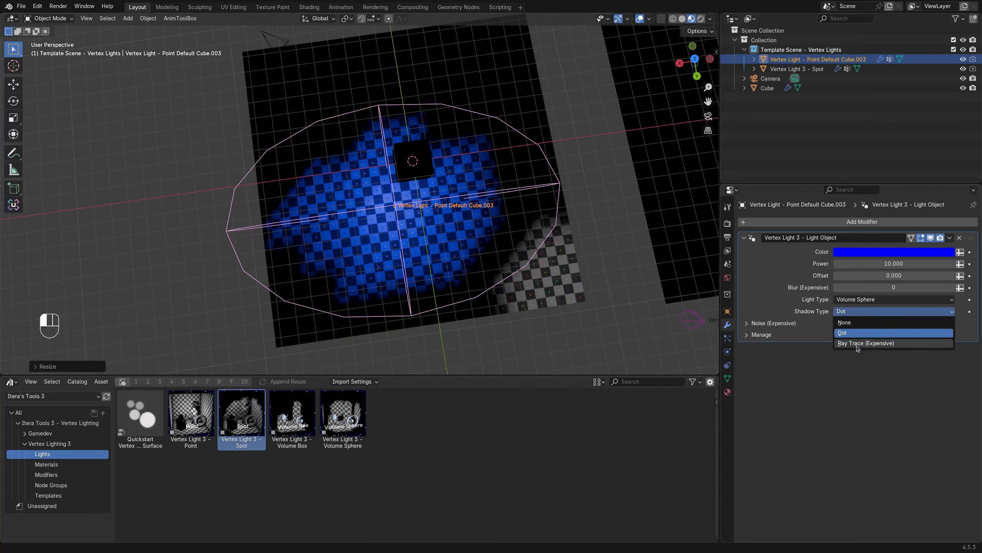
{"action": "left_click", "coordinate": [846, 322]}
{"action": "middle_click_drag", "start_coordinate": [681, 221], "coordinate": [419, 223]}
Step: Lower the volume sphere light's power to 0.775
{"action": "left_click_drag", "start_coordinate": [893, 264], "coordinate": [444, 258], "text": "shift"}
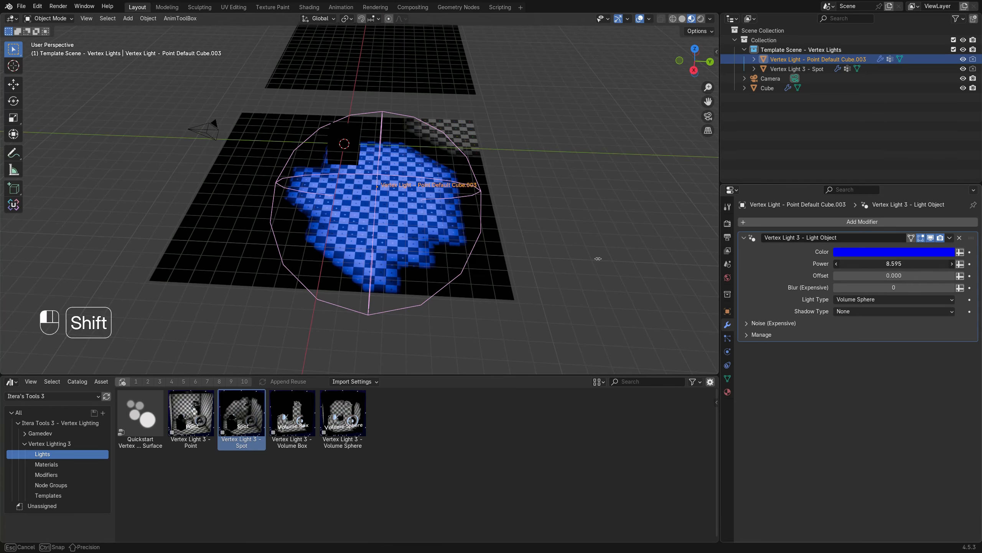
{"action": "left_click_drag", "start_coordinate": [568, 267], "coordinate": [451, 301], "text": "shift"}
{"action": "left_click_drag", "start_coordinate": [374, 288], "coordinate": [563, 280], "text": "shift"}
Step: Add a Vertex Light 3 - Volume Box asset to the scene and move it onto an unlit corner of the floor
{"action": "left_click", "coordinate": [297, 428]}
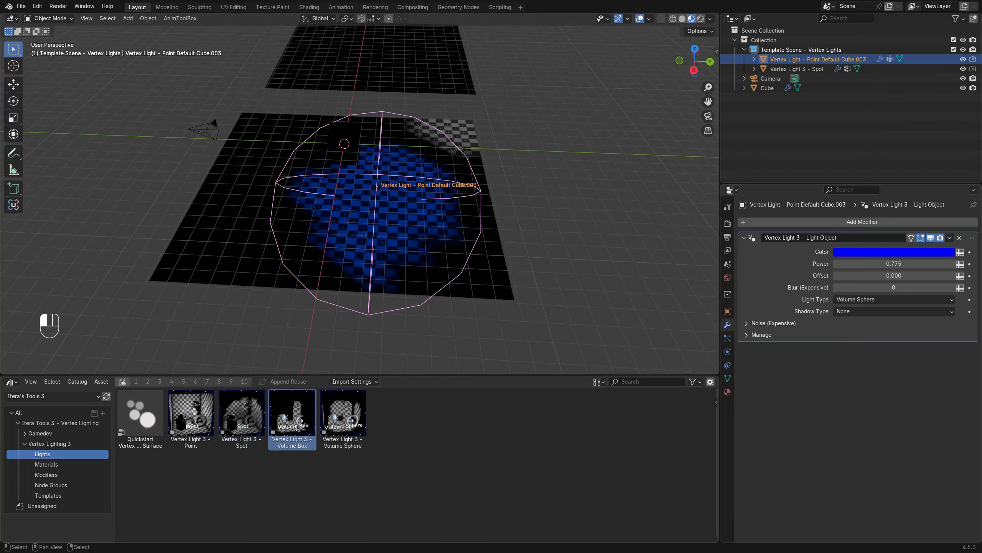
{"action": "left_click_drag", "start_coordinate": [297, 427], "coordinate": [240, 254]}
{"action": "key", "text": "g"}
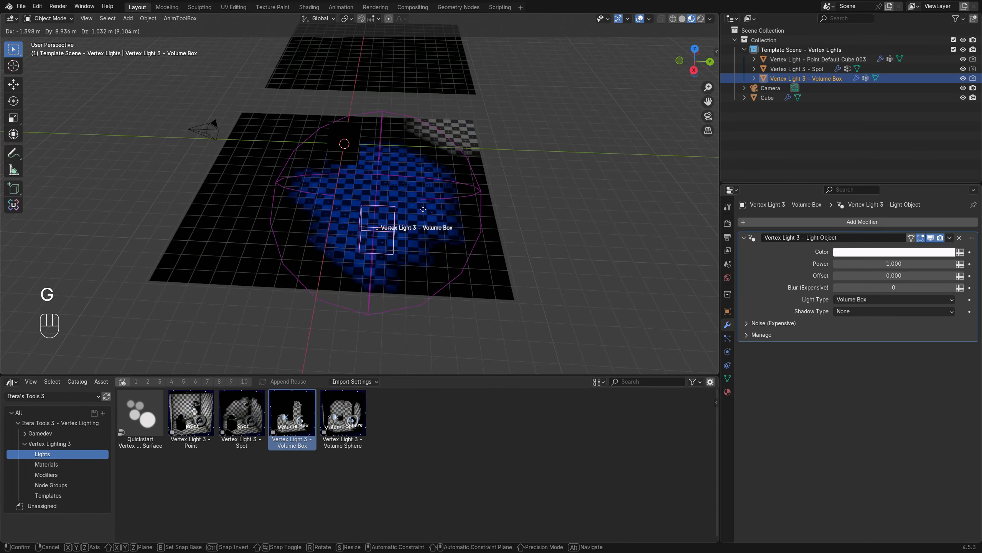
{"action": "left_click", "coordinate": [281, 255]}
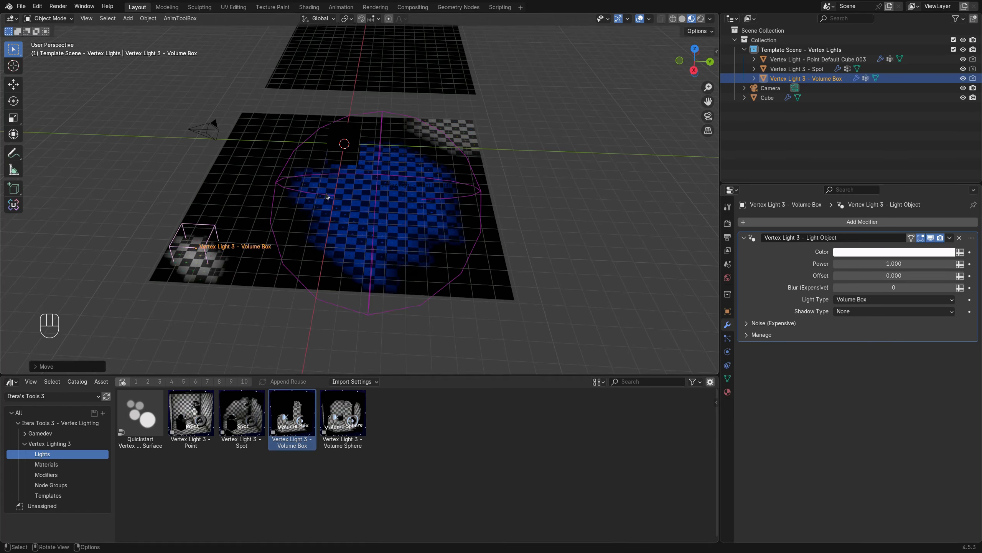
Step: Change the blue volume sphere light's type to Point and clear its scale
{"action": "left_click", "coordinate": [381, 178]}
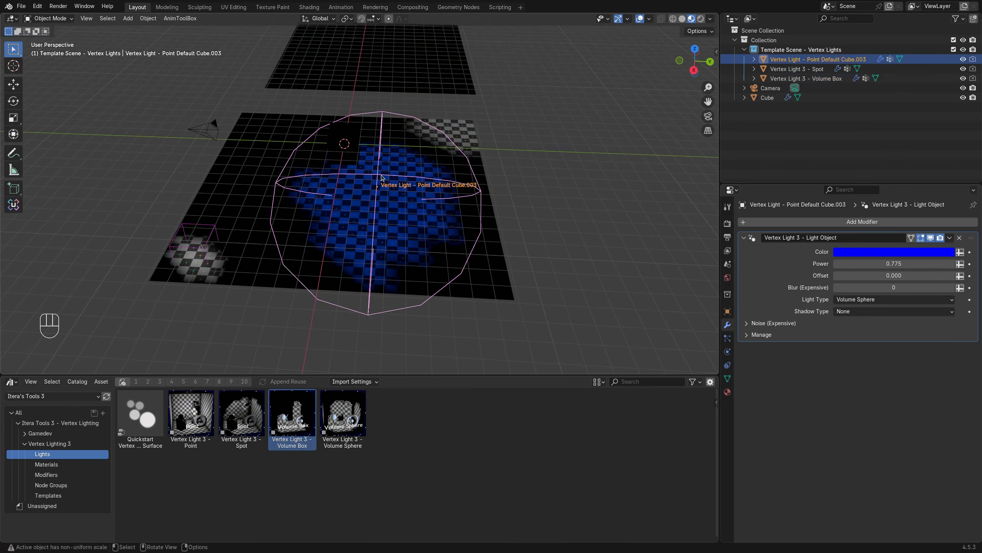
{"action": "left_click", "coordinate": [879, 298]}
{"action": "left_click", "coordinate": [851, 307]}
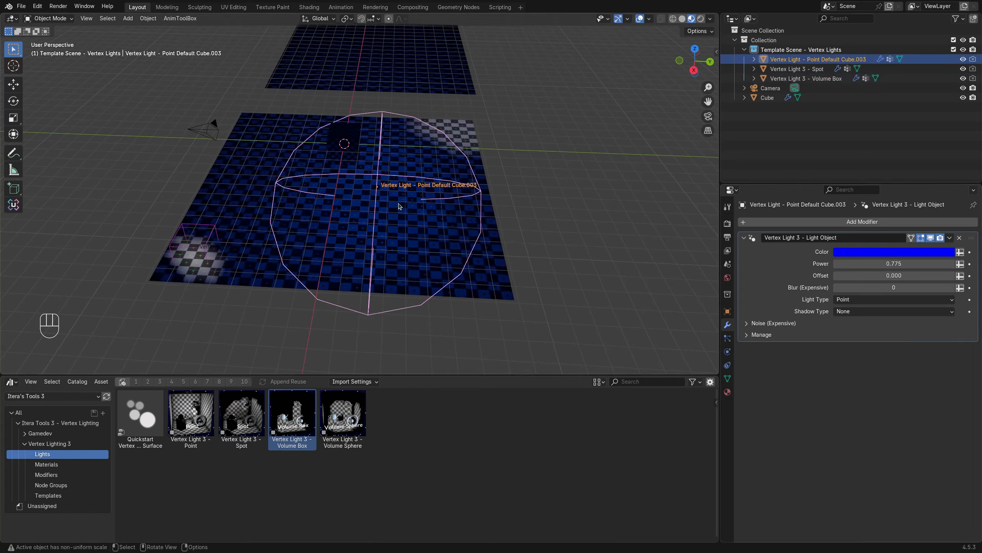
{"action": "key", "text": "g"}
{"action": "right_click", "coordinate": [433, 213]}
{"action": "key", "text": "alt+s"}
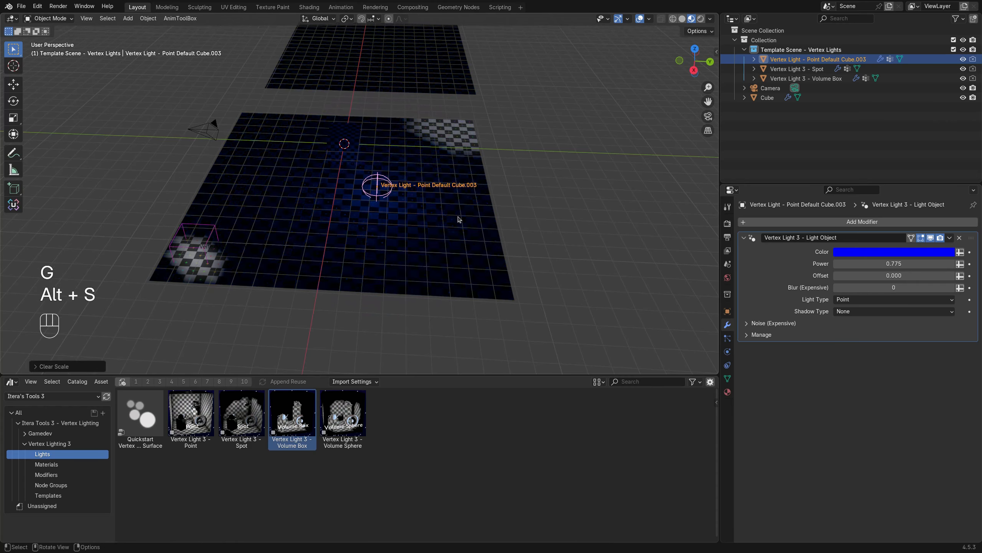
Step: Raise the point light along Z above the floor and set its power to 10
{"action": "key", "text": "g"}
{"action": "key", "text": "z"}
{"action": "left_click", "coordinate": [456, 155]}
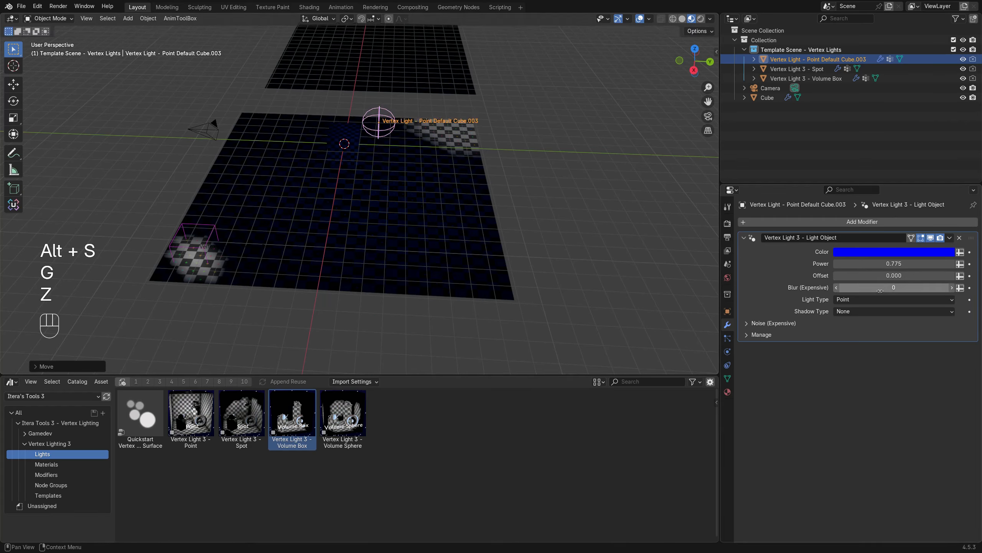
{"action": "left_click_drag", "start_coordinate": [888, 264], "coordinate": [928, 264]}
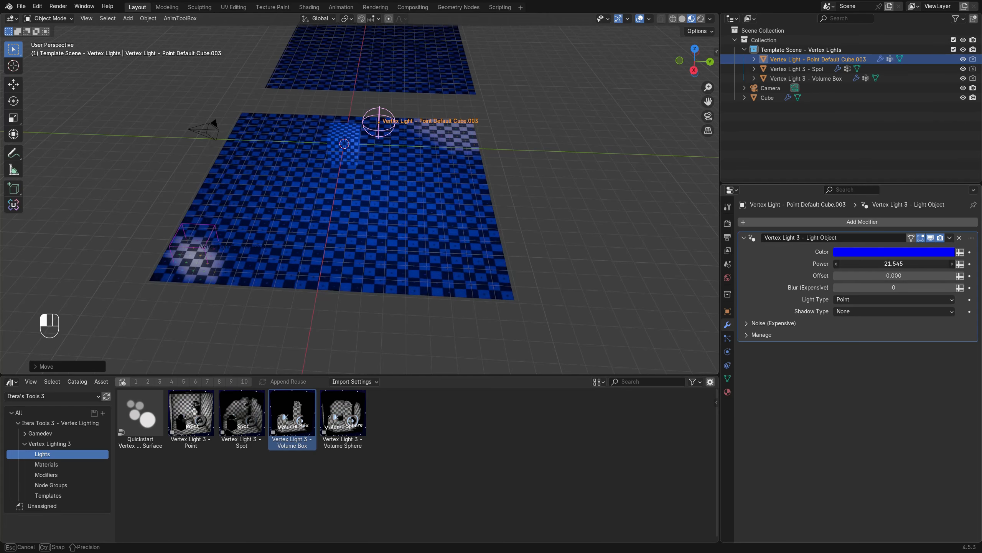
{"action": "key", "text": "Escape"}
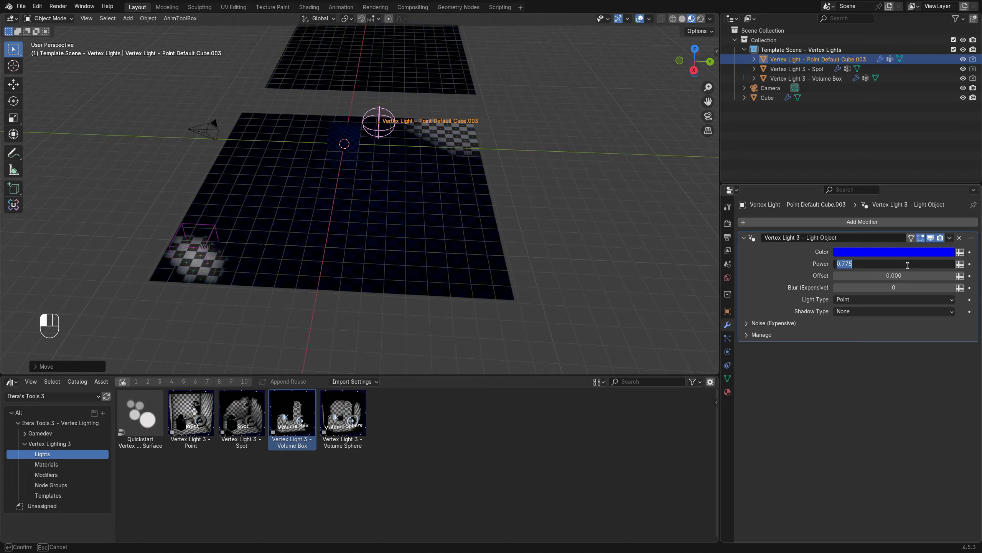
{"action": "type", "text": "10"}
{"action": "key", "text": "Return"}
Step: Move the point light to a spot just above the cube
{"action": "key", "text": "g"}
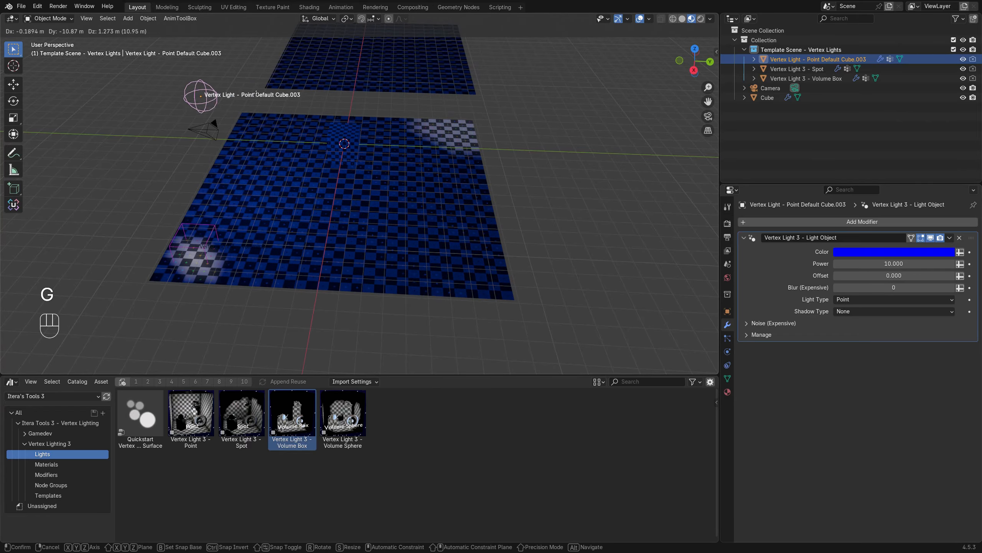
{"action": "left_click", "coordinate": [486, 168]}
{"action": "middle_click_drag", "start_coordinate": [486, 167], "coordinate": [493, 147]}
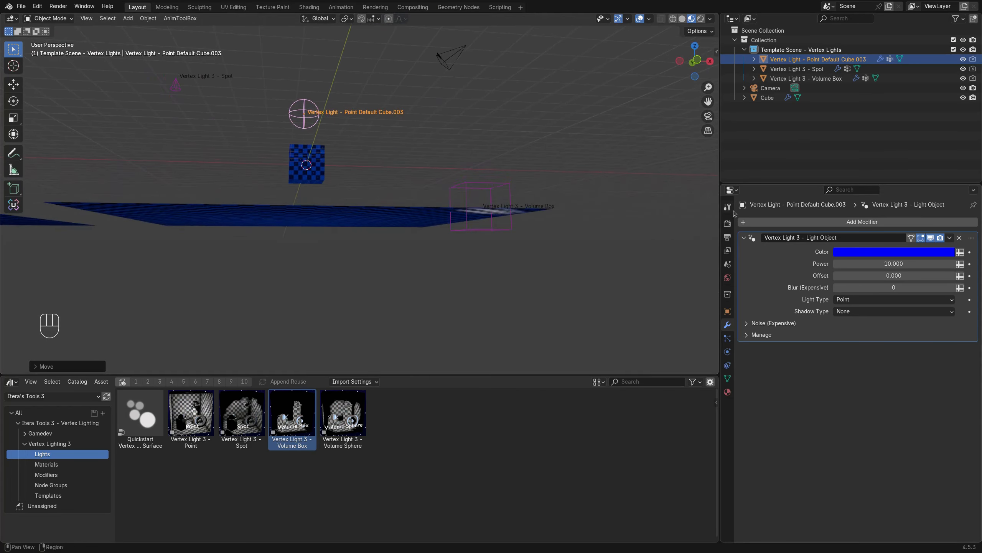
Step: Set the point light's shadow type to Dot and its power to 30
{"action": "left_click", "coordinate": [897, 299]}
{"action": "left_click", "coordinate": [893, 311]}
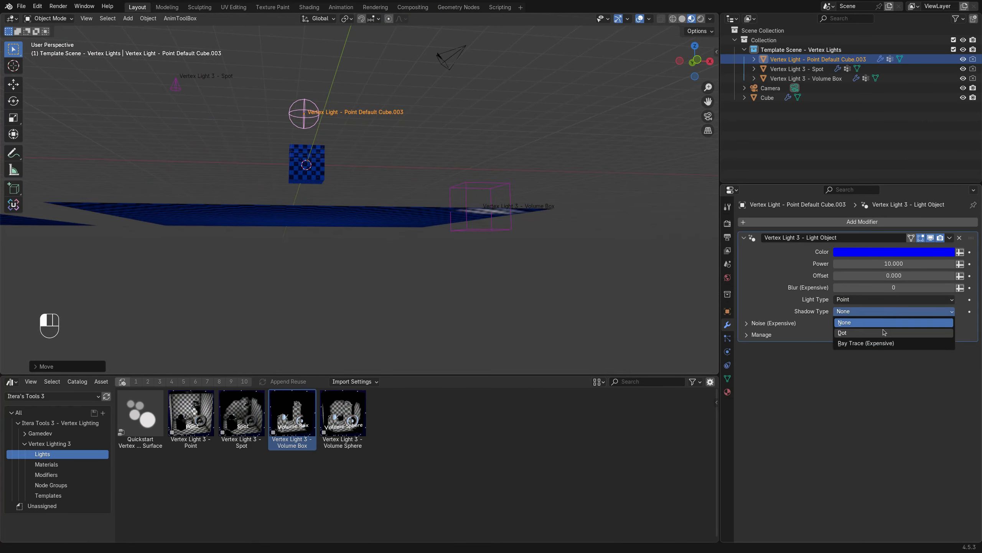
{"action": "left_click", "coordinate": [885, 332]}
{"action": "middle_click_drag", "start_coordinate": [525, 174], "coordinate": [294, 116]}
{"action": "left_click", "coordinate": [911, 265]}
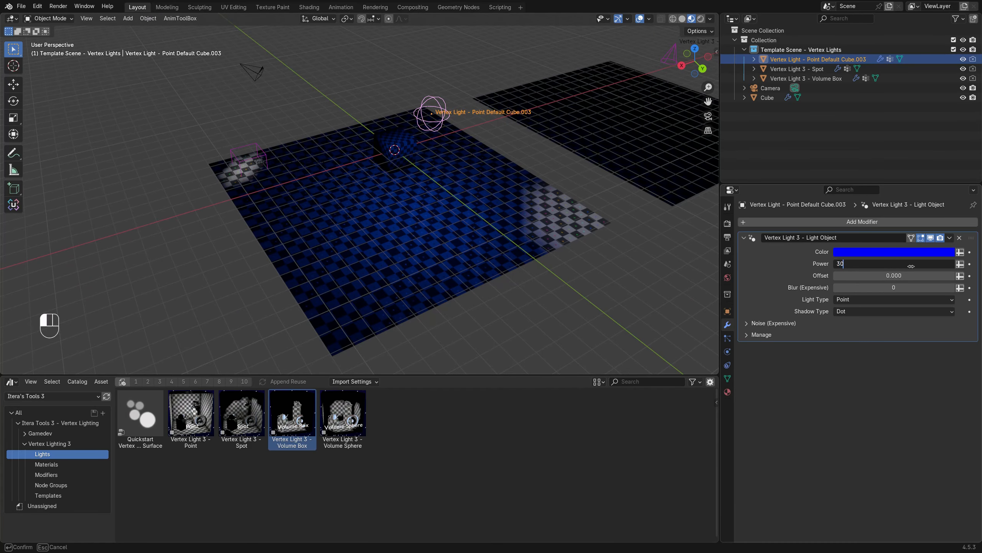
{"action": "key", "text": "Return"}
Step: Shift the point light slightly farther from the cube, toward the neighbouring floor grid
{"action": "middle_click_drag", "start_coordinate": [459, 123], "coordinate": [447, 153]}
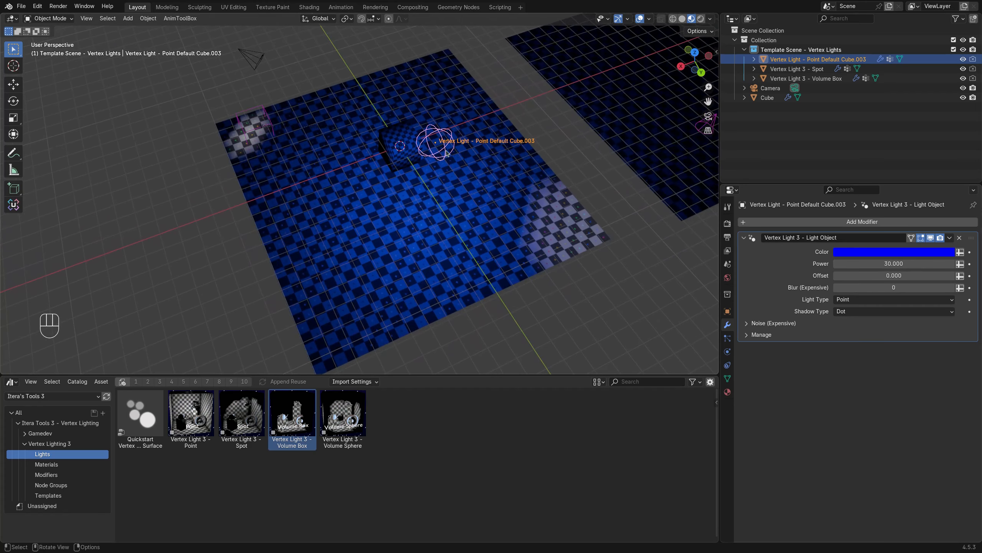
{"action": "key", "text": "g"}
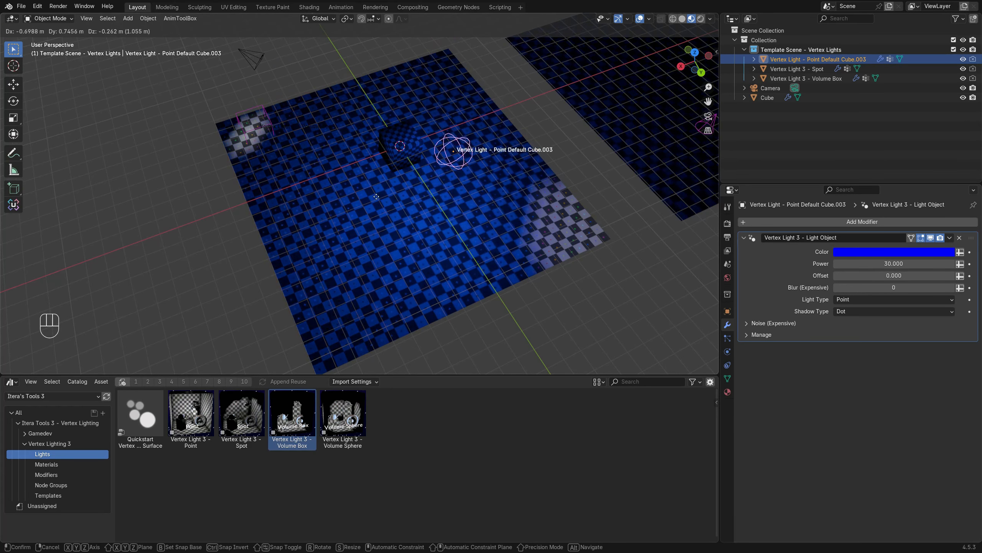
{"action": "left_click", "coordinate": [471, 177]}
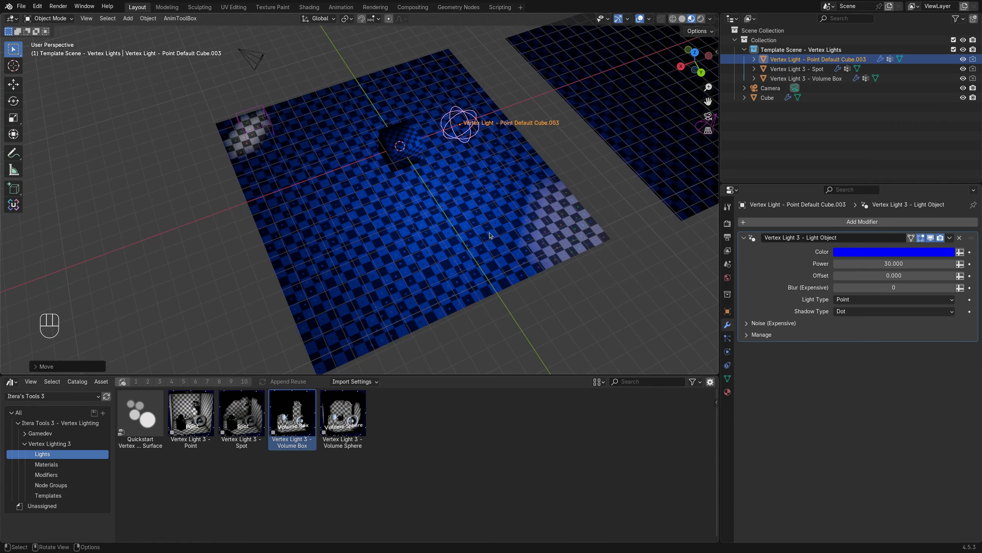
Step: Set the point light's shadow type to Ray Trace (Expensive)
{"action": "mouse_move", "coordinate": [471, 177]}
{"action": "middle_mouse_down"}
{"action": "mouse_move", "coordinate": [531, 180]}
{"action": "mouse_move", "coordinate": [524, 233]}
{"action": "mouse_move", "coordinate": [479, 177]}
{"action": "mouse_move", "coordinate": [467, 181]}
{"action": "middle_mouse_up"}
{"action": "scroll", "coordinate": [523, 232], "scroll_direction": "up", "scroll_amount": 2}
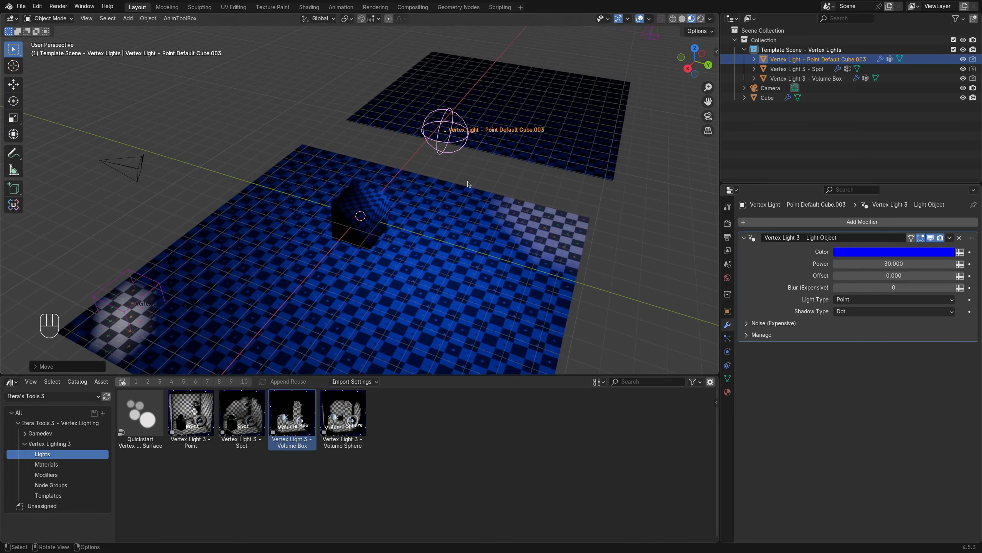
{"action": "left_click", "coordinate": [865, 312]}
{"action": "left_click", "coordinate": [861, 344]}
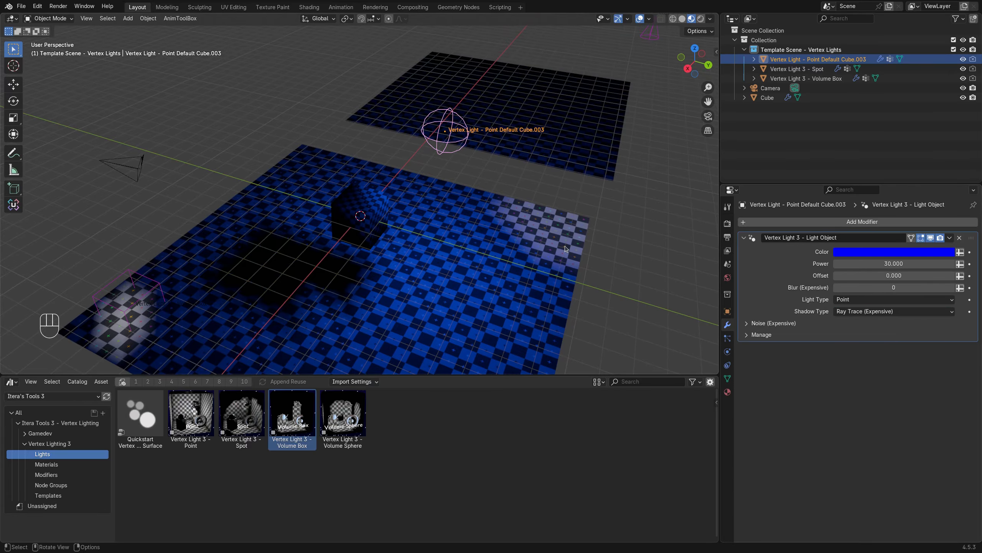
Step: Move the point light around the cube and place it about 0.7 m higher, near the gap between the two floor grids
{"action": "middle_click_drag", "start_coordinate": [564, 247], "coordinate": [518, 232]}
{"action": "key", "text": "g"}
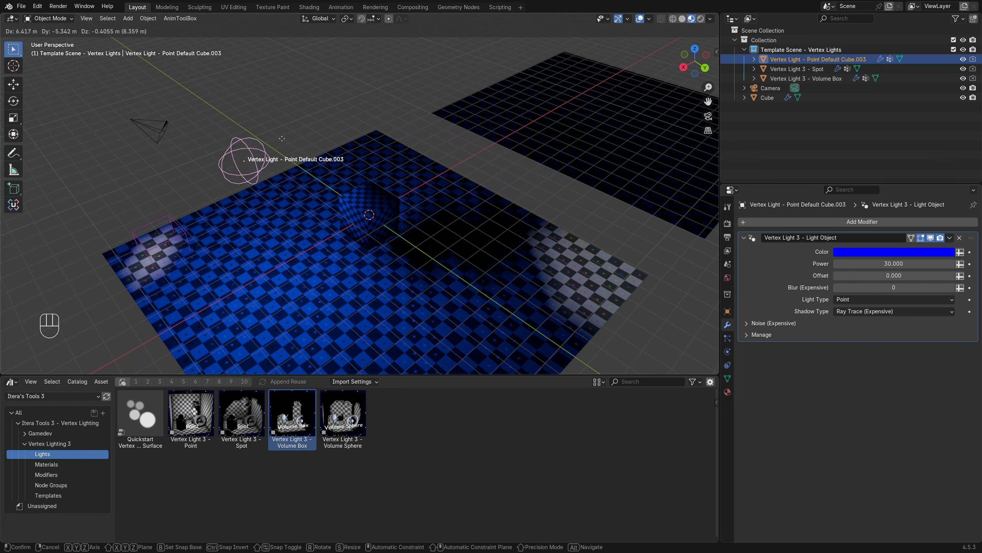
{"action": "left_click", "coordinate": [463, 118]}
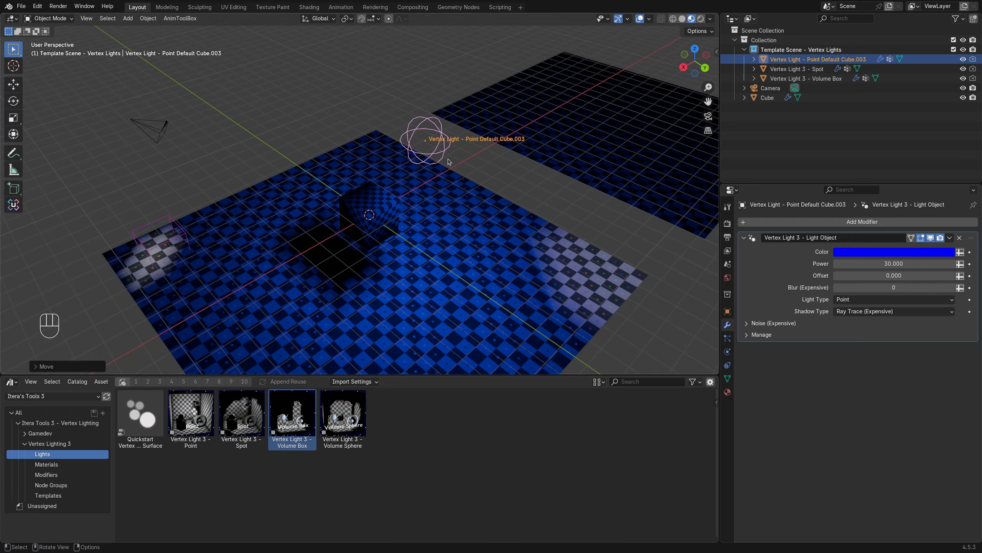
{"action": "key", "text": "g"}
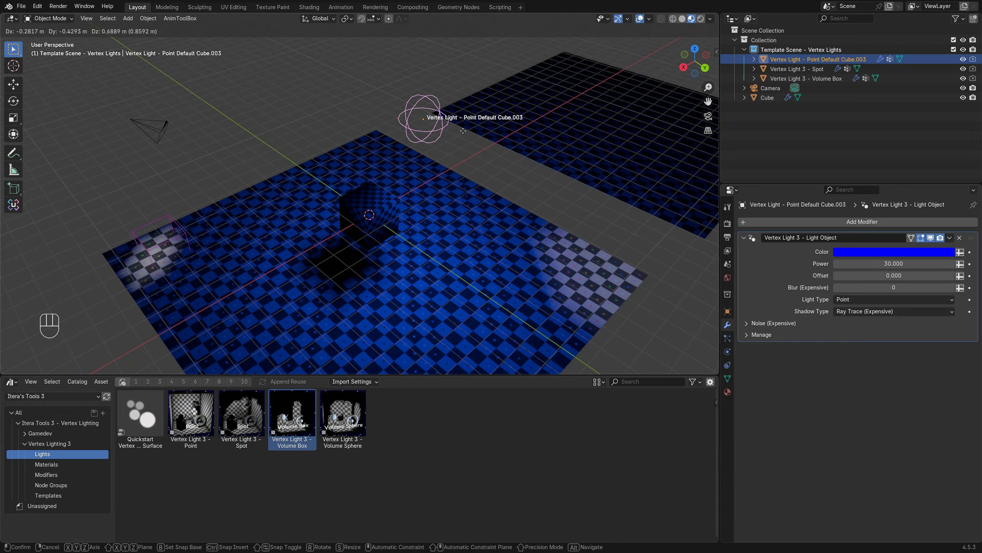
{"action": "left_click", "coordinate": [463, 131]}
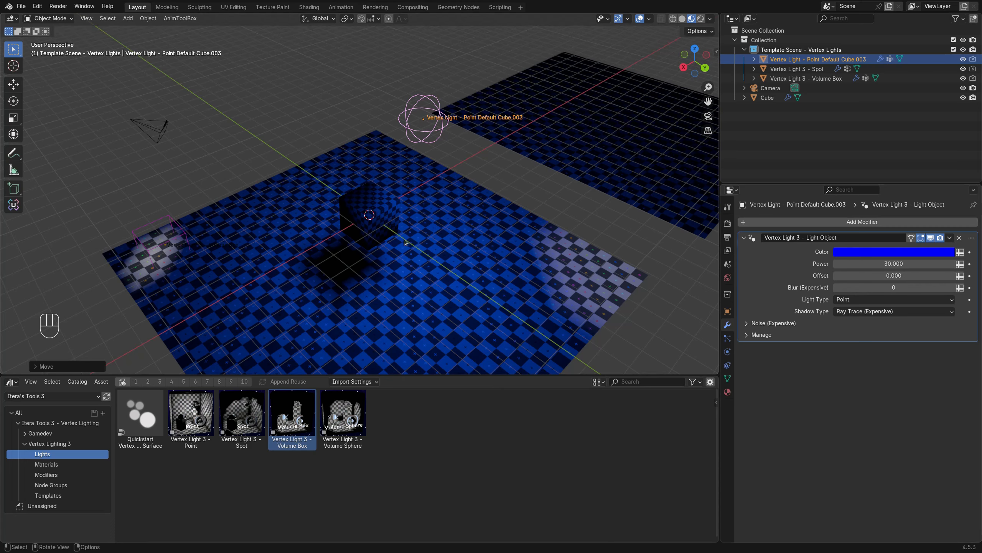
Step: Select the floor and cube mesh and set its Shading / Performance to Unlit ( off / edit )
{"action": "left_click", "coordinate": [382, 212]}
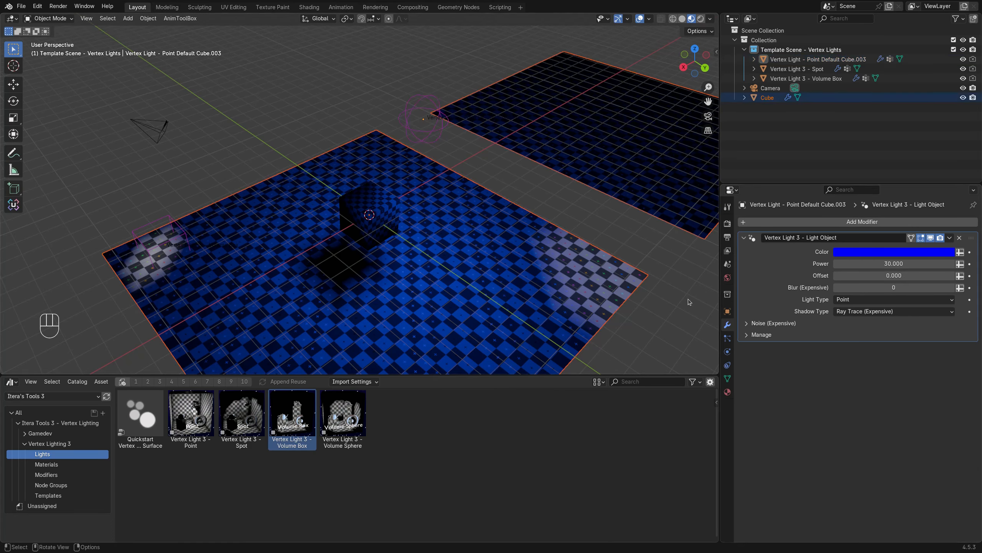
{"action": "middle_click_drag", "start_coordinate": [580, 286], "coordinate": [558, 248]}
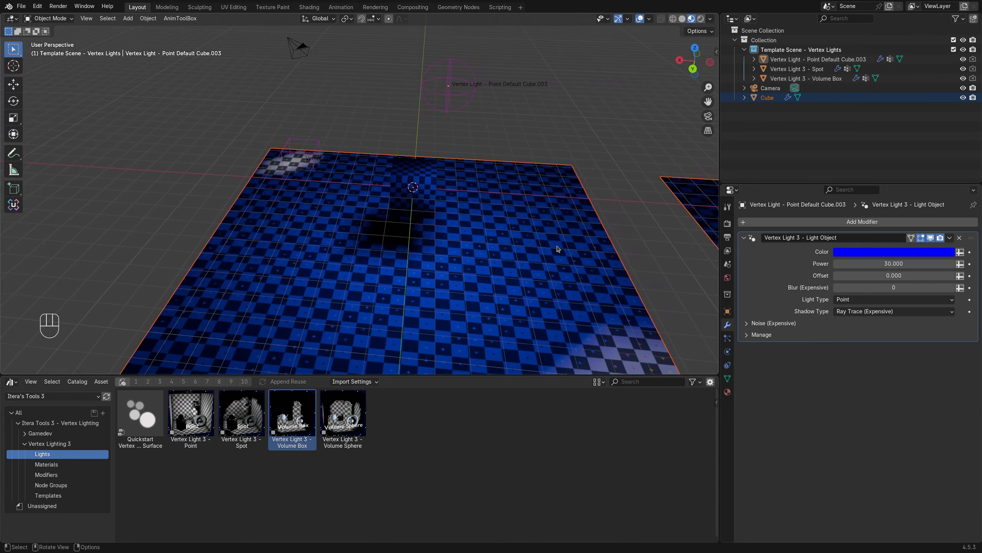
{"action": "left_click", "coordinate": [500, 233]}
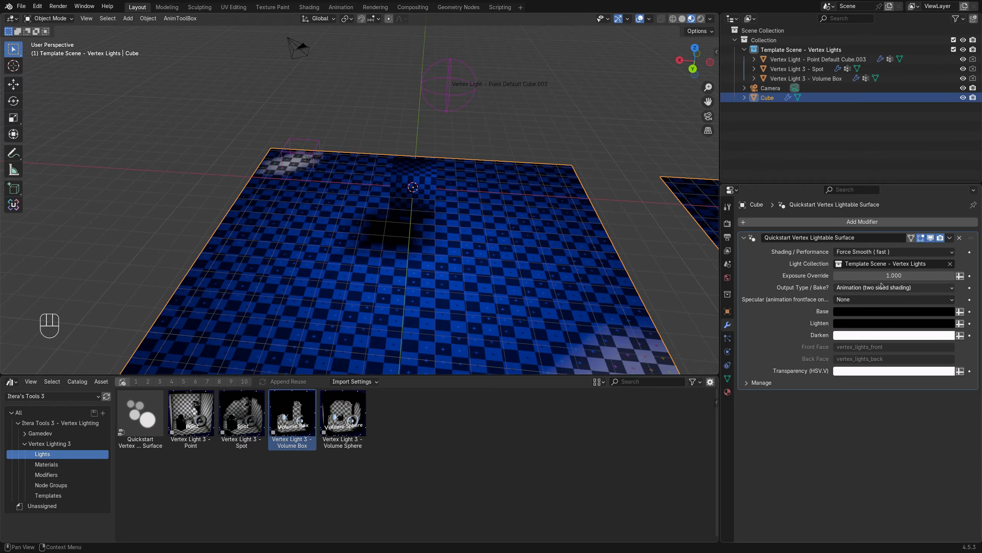
{"action": "middle_click_drag", "start_coordinate": [644, 315], "coordinate": [619, 312]}
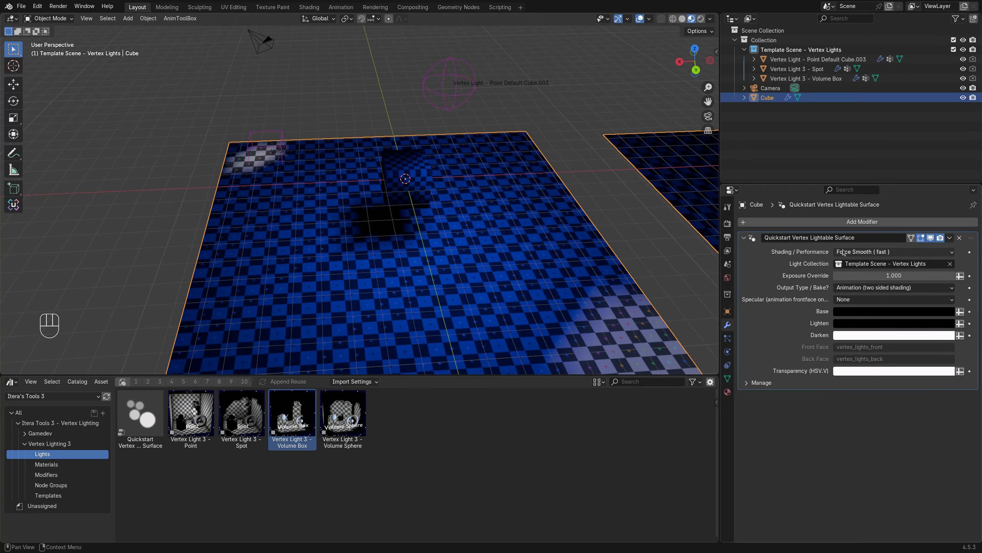
{"action": "left_click", "coordinate": [880, 252]}
{"action": "left_click", "coordinate": [881, 263]}
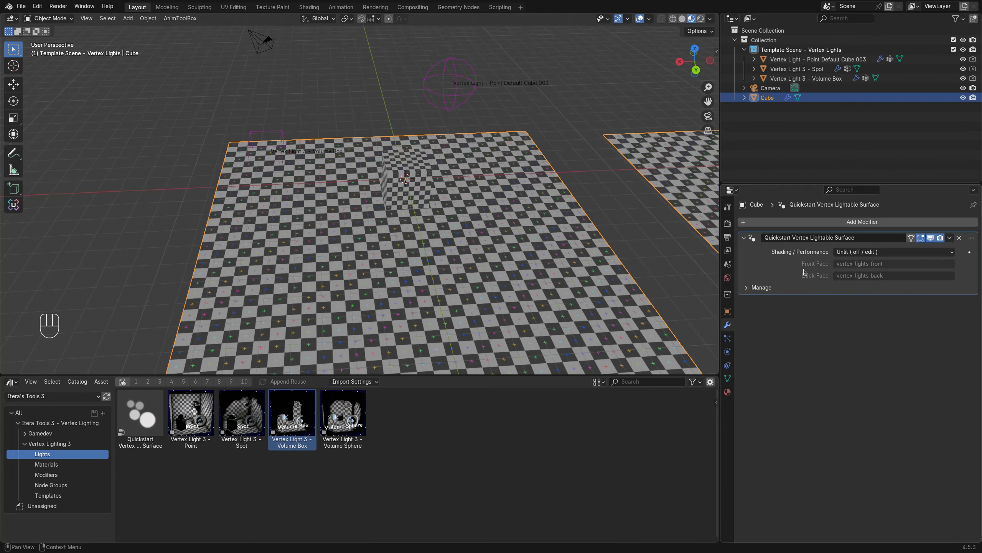
Step: Set the surface's Shading / Performance to Regular ( slow )
{"action": "mouse_move", "coordinate": [436, 242]}
{"action": "middle_mouse_down"}
{"action": "mouse_move", "coordinate": [379, 226]}
{"action": "mouse_move", "coordinate": [430, 245]}
{"action": "middle_mouse_up"}
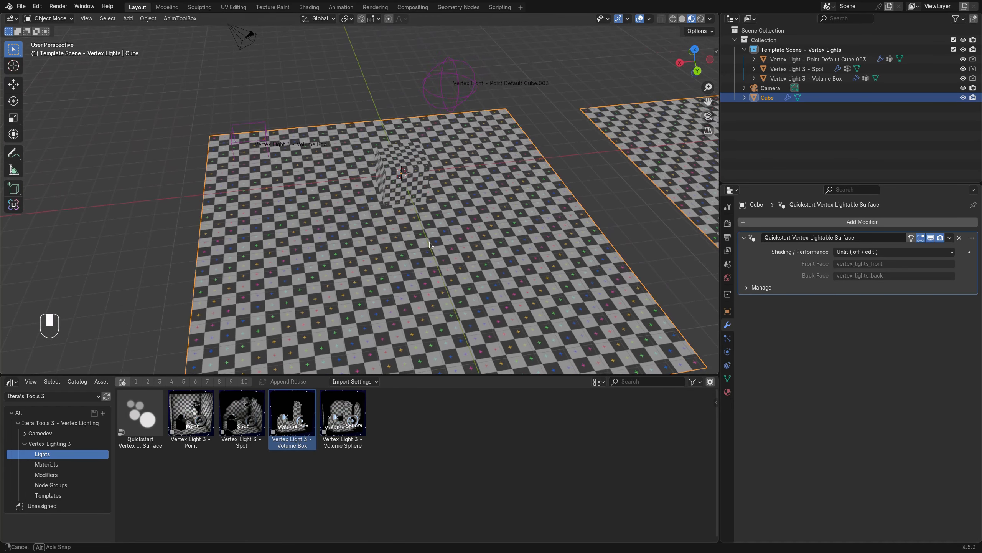
{"action": "left_click", "coordinate": [853, 253]}
{"action": "left_click", "coordinate": [866, 271]}
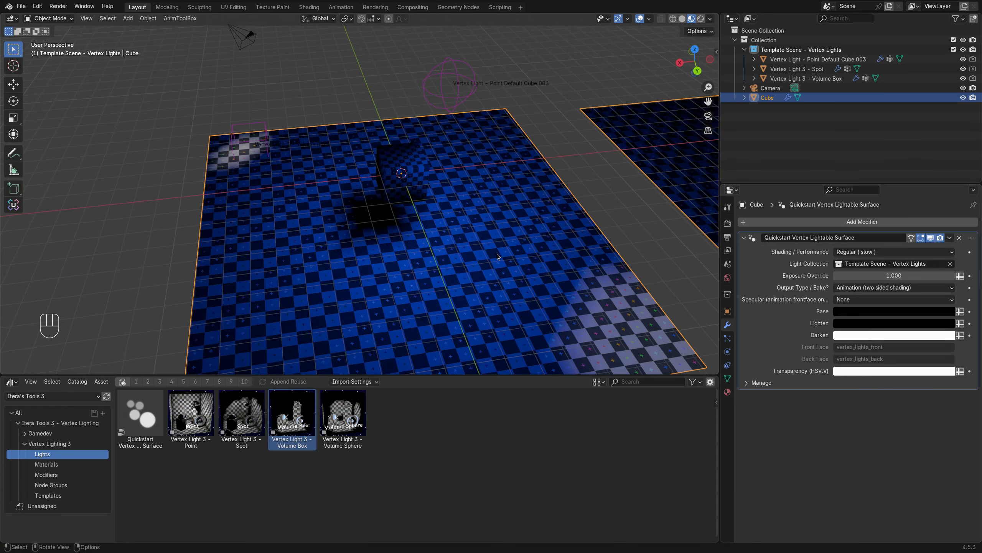
Step: In Edit Mode, mark all edges of the linked cube geometry as sharp and return to Object Mode
{"action": "mouse_move", "coordinate": [518, 316]}
{"action": "middle_mouse_down"}
{"action": "mouse_move", "coordinate": [517, 282]}
{"action": "mouse_move", "coordinate": [586, 238]}
{"action": "mouse_move", "coordinate": [475, 220]}
{"action": "middle_mouse_up"}
{"action": "key", "text": "Tab"}
{"action": "left_click", "coordinate": [533, 220]}
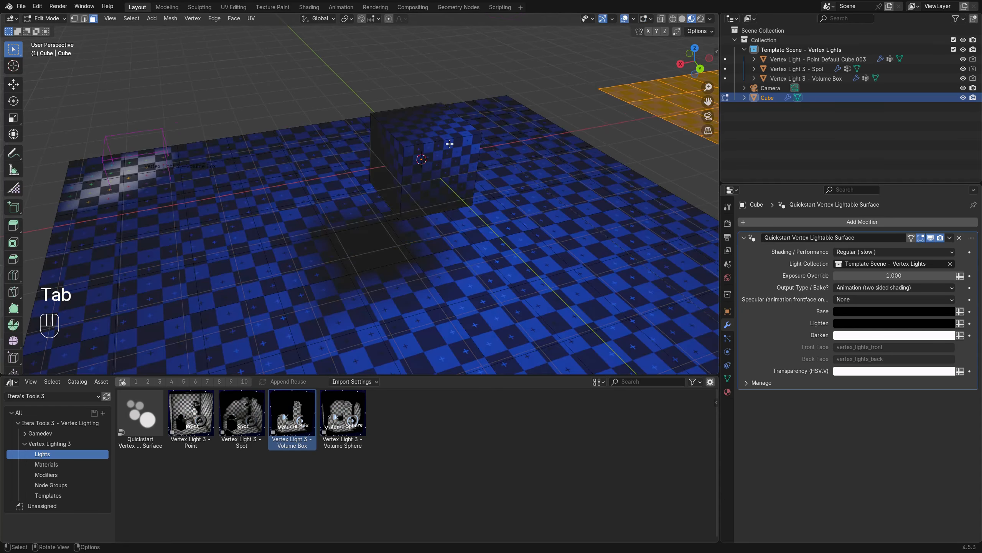
{"action": "left_click", "coordinate": [424, 133]}
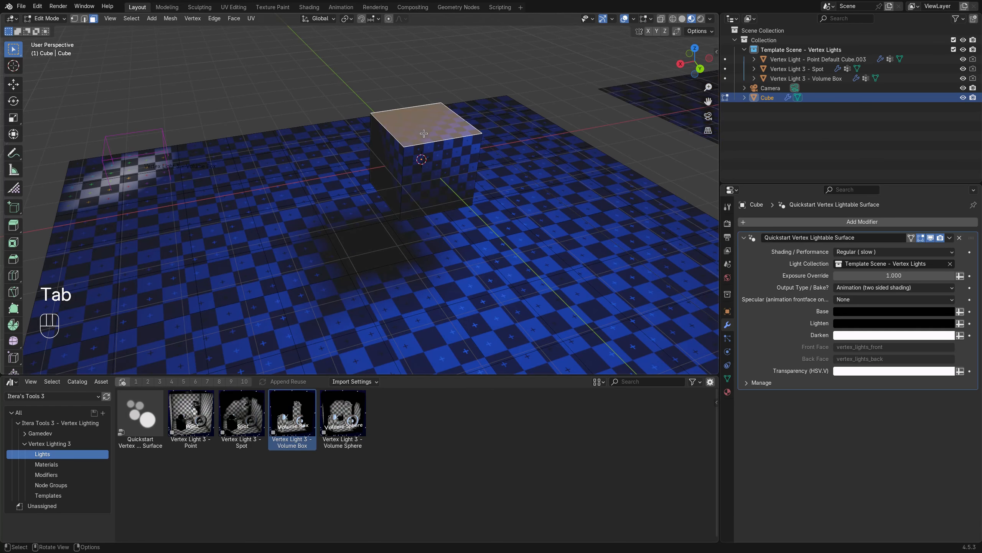
{"action": "key", "text": "a"}
{"action": "left_click", "coordinate": [445, 155]}
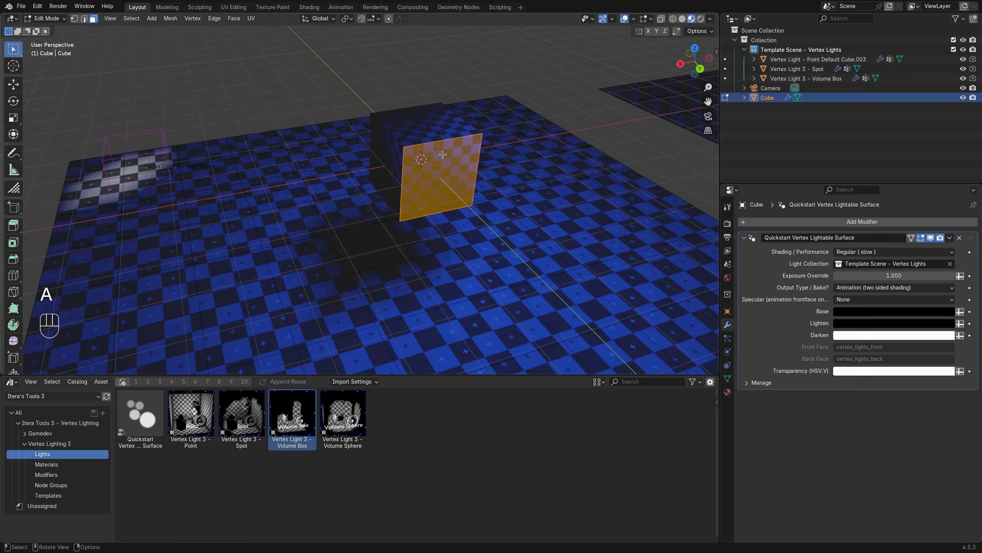
{"action": "key", "text": "ctrl+l"}
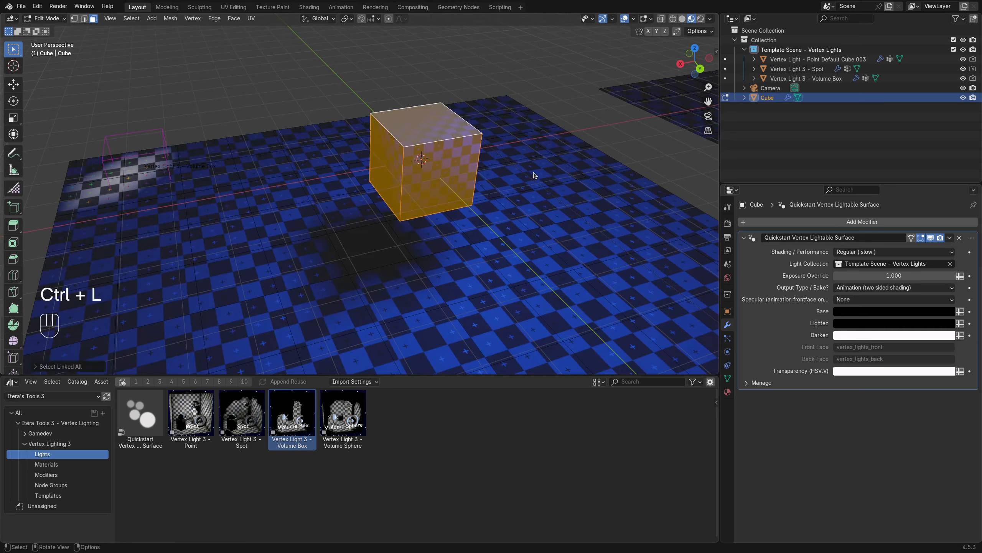
{"action": "key", "text": "ctrl+e"}
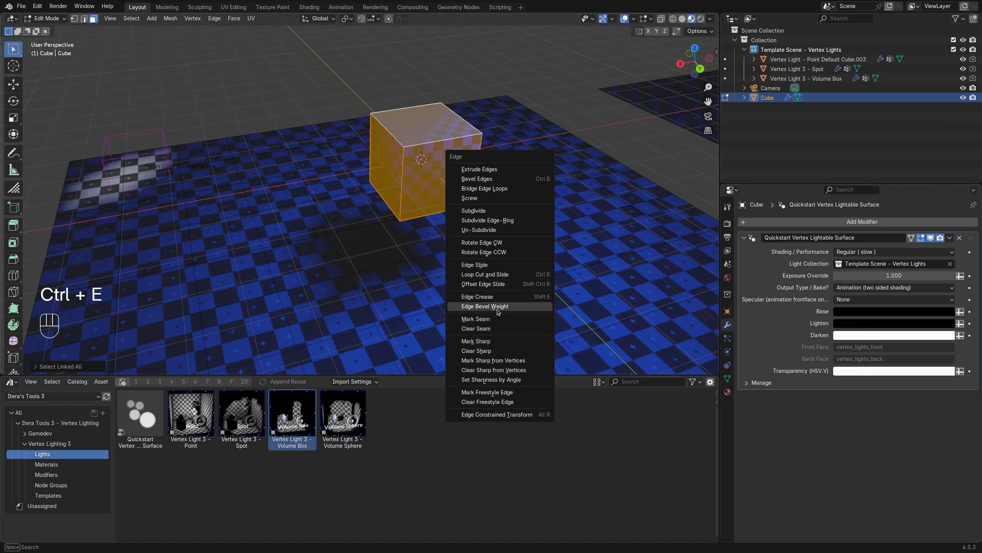
{"action": "left_click", "coordinate": [498, 341]}
{"action": "key", "text": "Tab"}
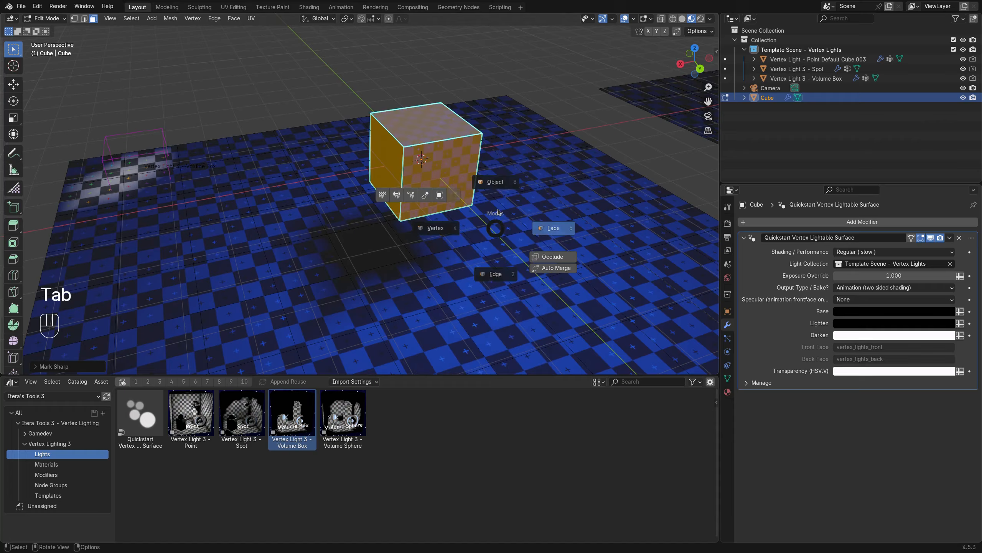
{"action": "middle_click_drag", "start_coordinate": [498, 216], "coordinate": [271, 213]}
Step: Switch the surface's Shading / Performance to Force Smooth ( fast ) and inspect the cube's shading
{"action": "left_click", "coordinate": [885, 254]}
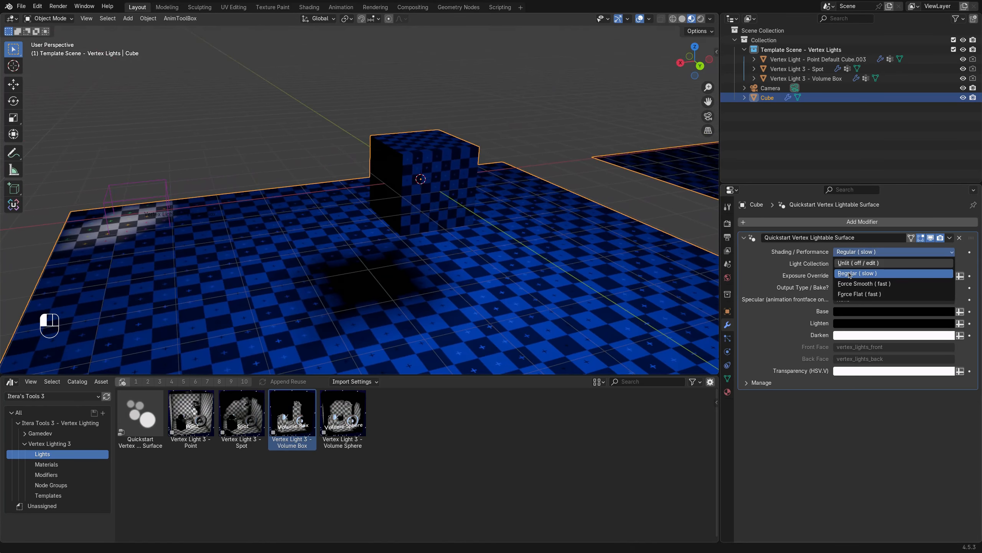
{"action": "left_click", "coordinate": [878, 285]}
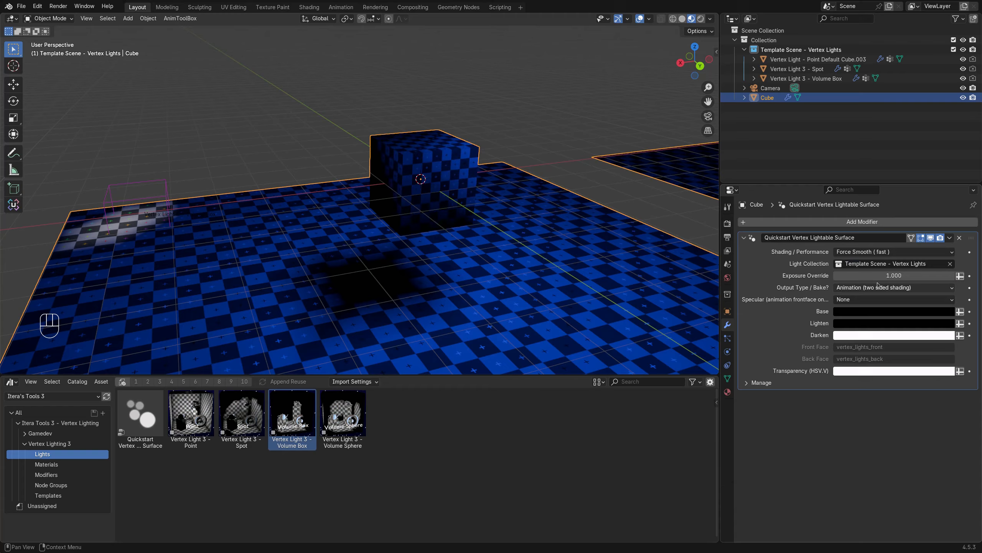
{"action": "middle_click_drag", "start_coordinate": [549, 236], "coordinate": [573, 239]}
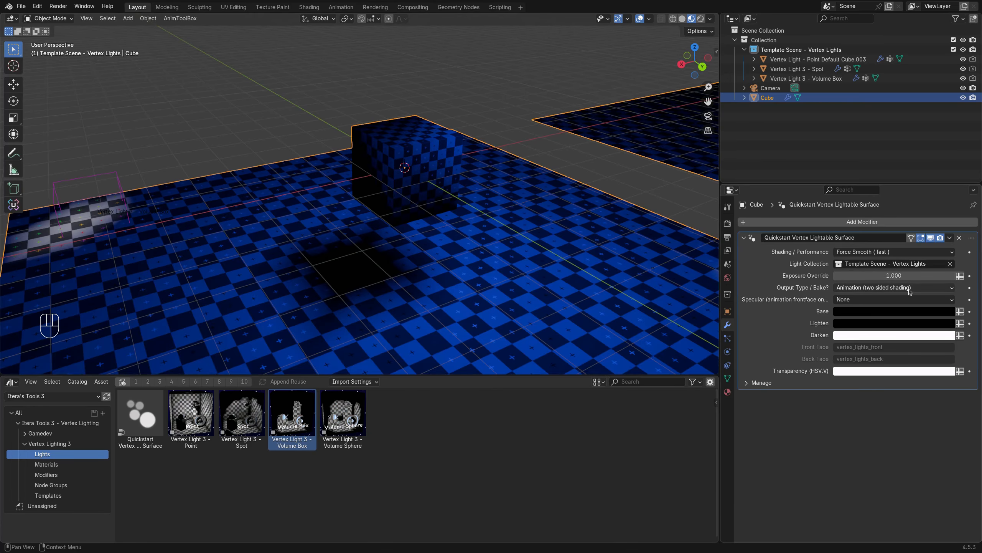
Step: Switch the surface's Shading / Performance to Force Flat ( fast ) and inspect the blocky shadow
{"action": "left_click", "coordinate": [897, 251]}
{"action": "left_click", "coordinate": [904, 291]}
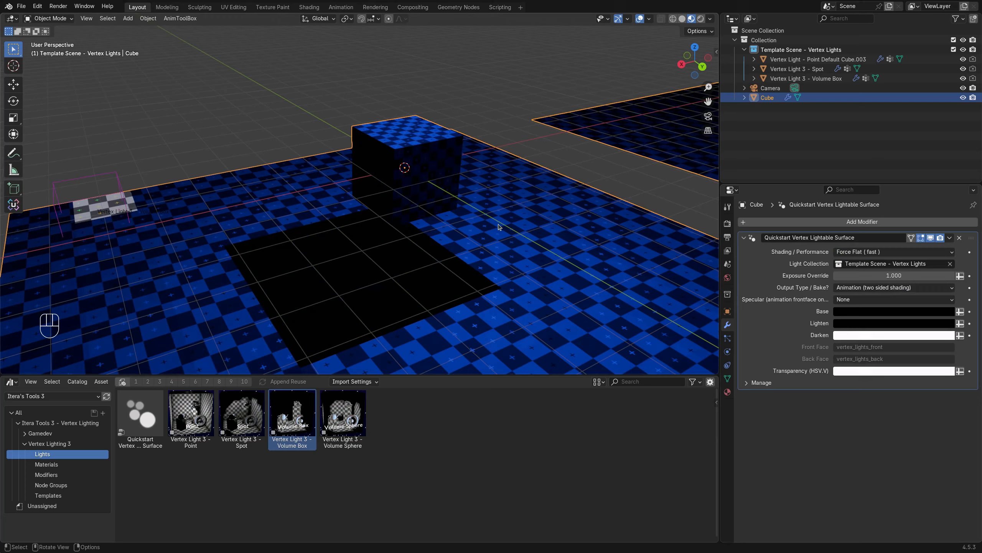
{"action": "mouse_move", "coordinate": [462, 226]}
{"action": "middle_mouse_down"}
{"action": "mouse_move", "coordinate": [502, 249]}
{"action": "mouse_move", "coordinate": [389, 133]}
{"action": "middle_mouse_up"}
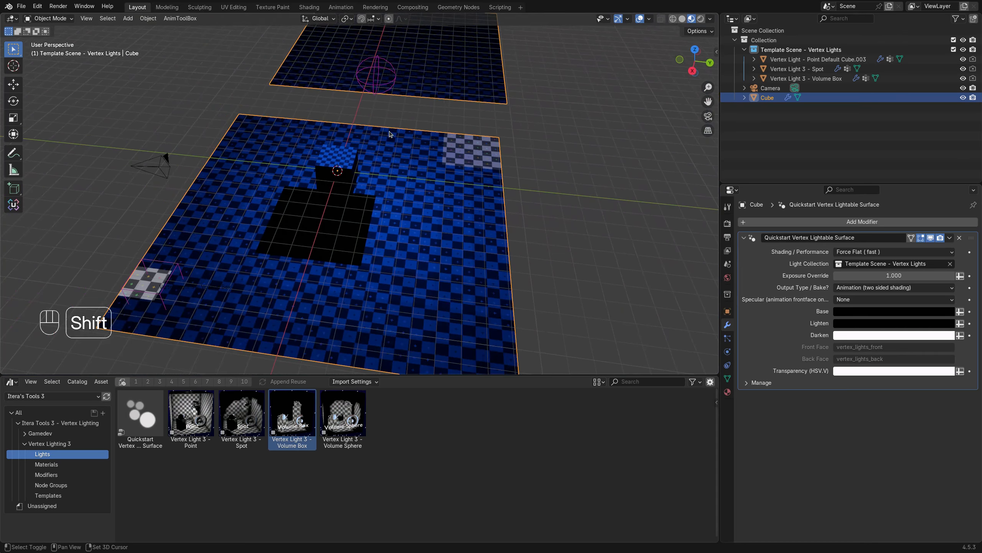
Step: Move the point light slightly lower, toward the far edge of the floor behind the cube
{"action": "left_click", "coordinate": [371, 86]}
{"action": "key", "text": "g"}
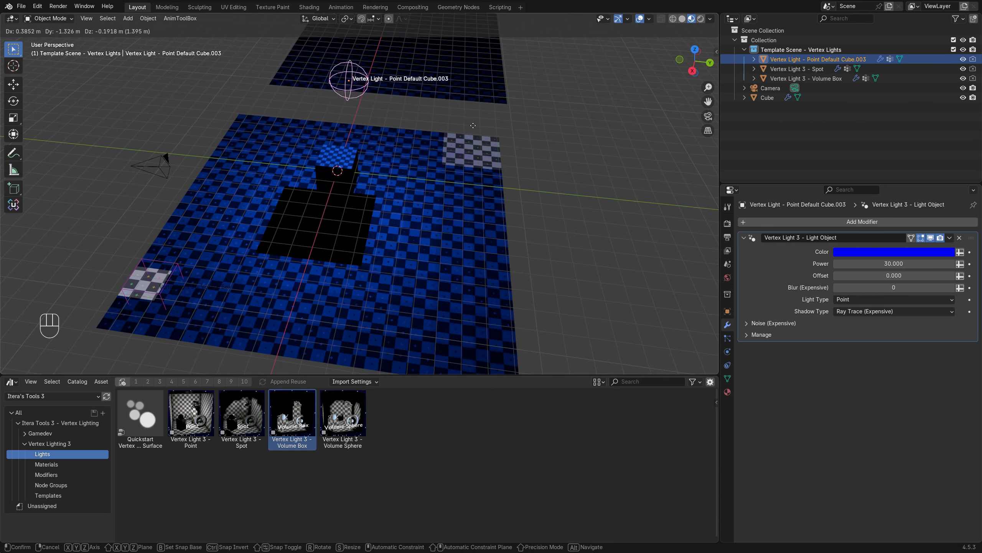
{"action": "left_click", "coordinate": [490, 138]}
{"action": "scroll", "coordinate": [388, 258], "scroll_direction": "up", "scroll_amount": 3}
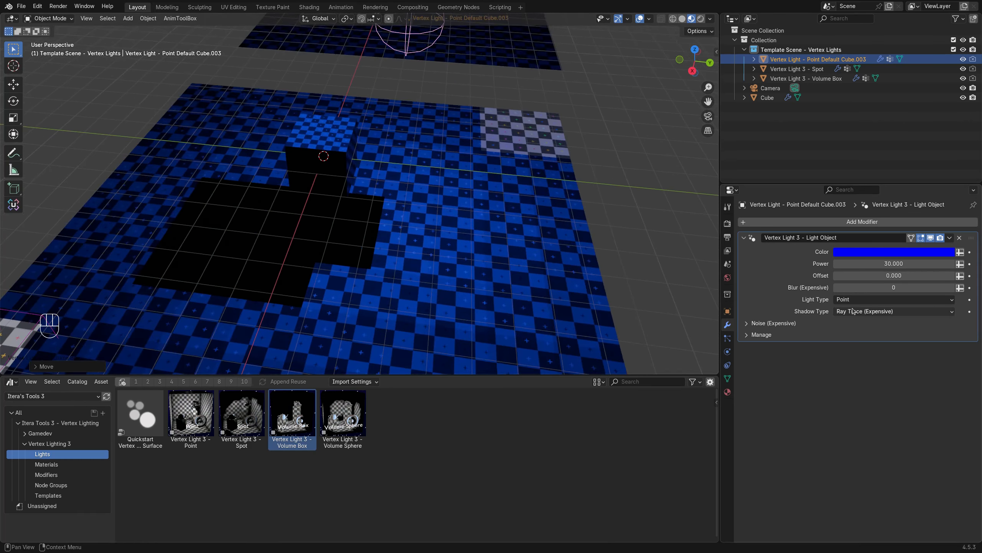
Step: Select the floor mesh, keep its output type at Animation (two sided shading), and set its shading back to Force Smooth ( fast )
{"action": "left_click", "coordinate": [435, 220]}
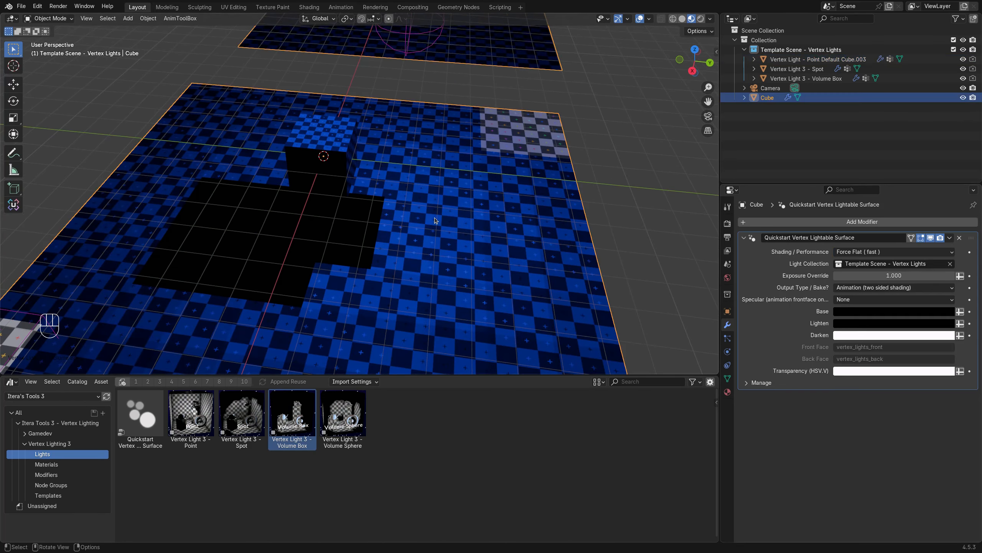
{"action": "left_click", "coordinate": [892, 291]}
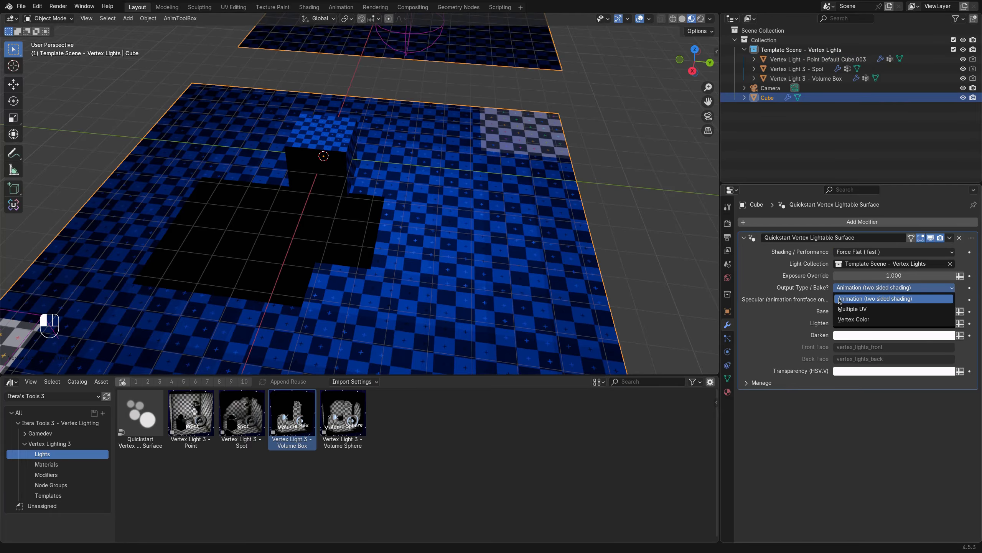
{"action": "left_click", "coordinate": [891, 298]}
{"action": "left_click", "coordinate": [871, 251]}
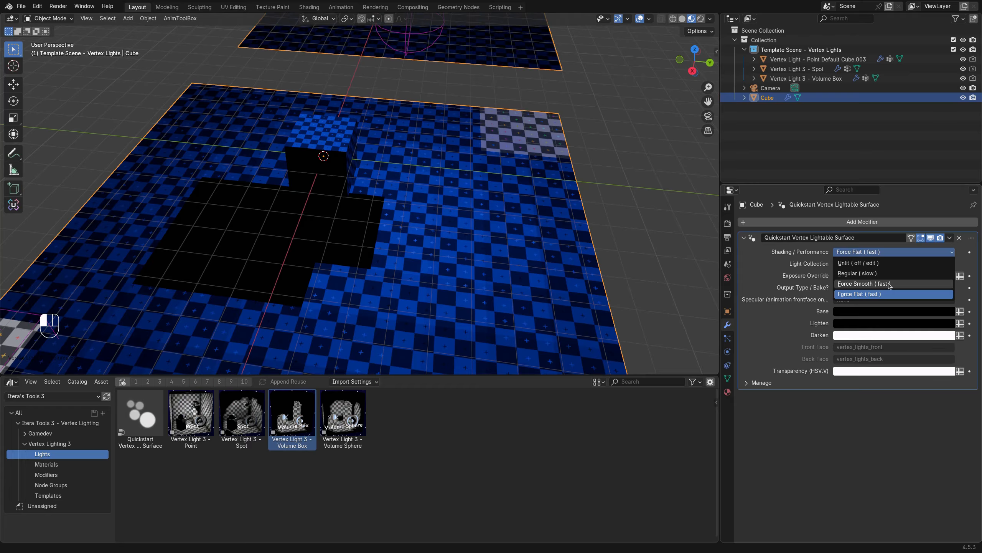
{"action": "left_click", "coordinate": [885, 284]}
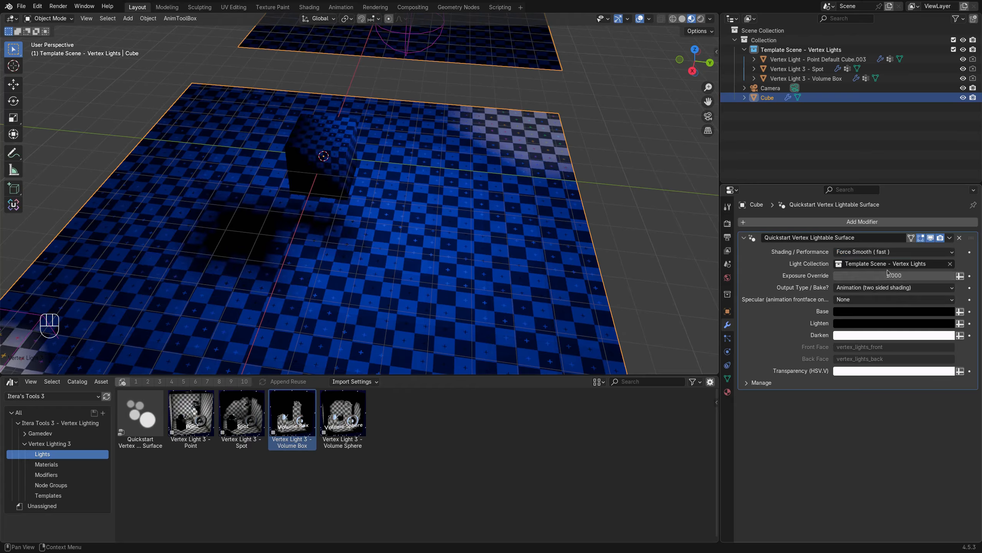
Step: Try a higher Exposure Override of about 1.57 on the surface and restore it to 1.000
{"action": "left_click", "coordinate": [863, 288]}
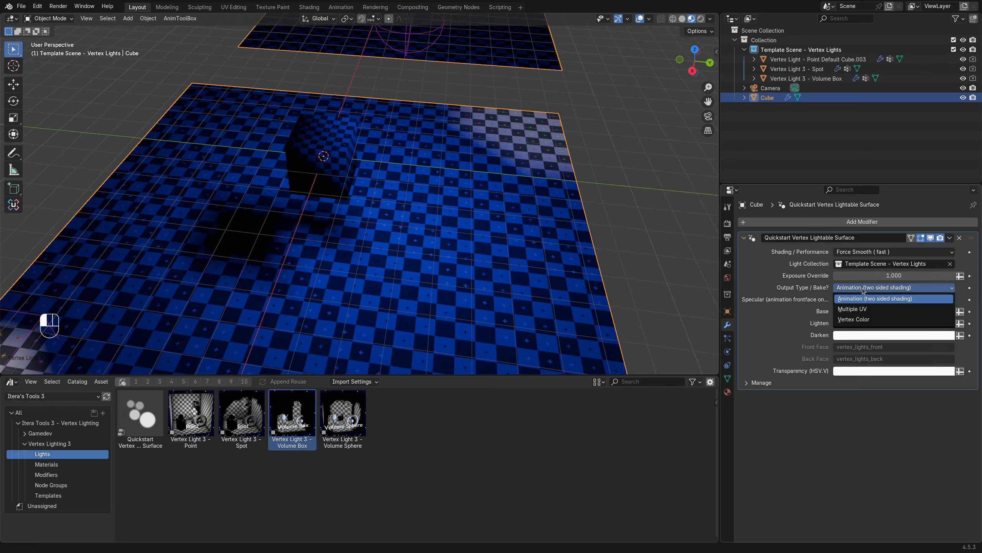
{"action": "left_click", "coordinate": [863, 291]}
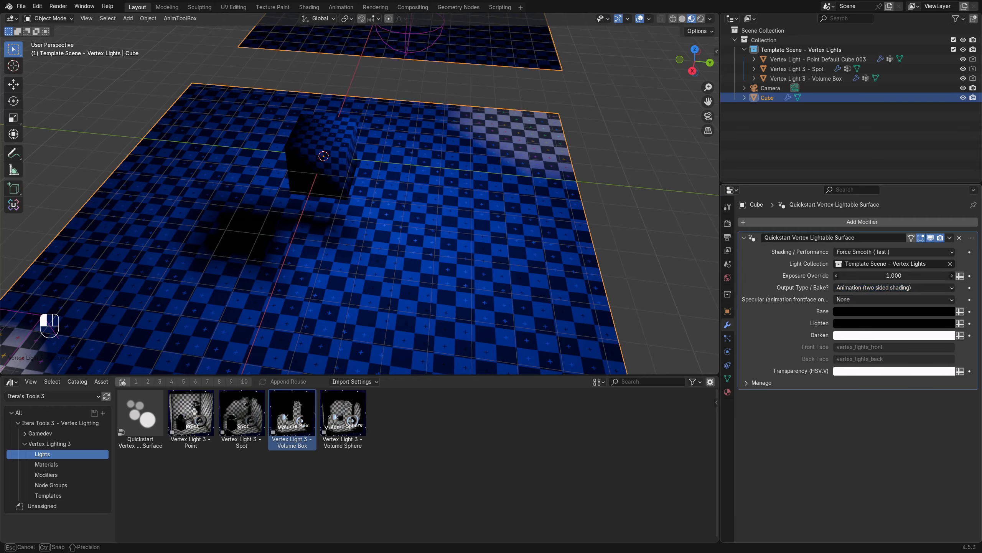
{"action": "left_click_drag", "start_coordinate": [420, 320], "coordinate": [404, 268], "text": "shift"}
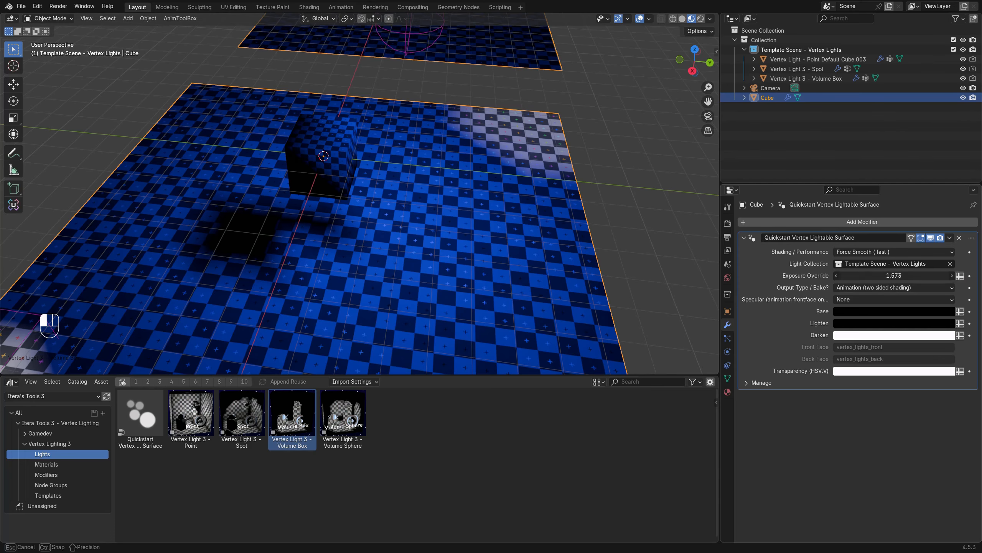
{"action": "left_click_drag", "start_coordinate": [404, 268], "coordinate": [901, 276], "text": "shift"}
{"action": "key", "text": "Return"}
Step: Duplicate the blue point light above the floor and place the copy underneath the floor mesh
{"action": "left_click", "coordinate": [887, 290]}
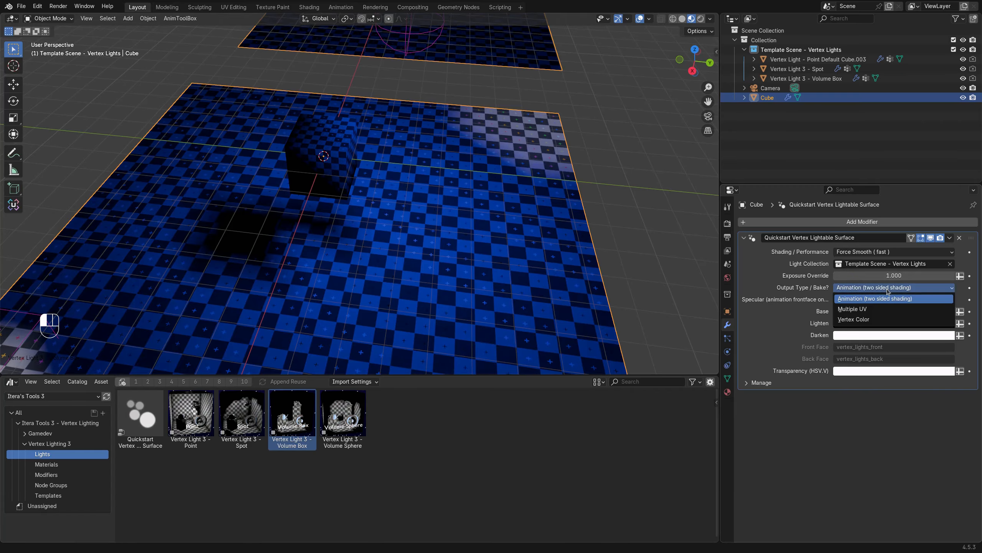
{"action": "middle_click_drag", "start_coordinate": [526, 281], "coordinate": [509, 221]}
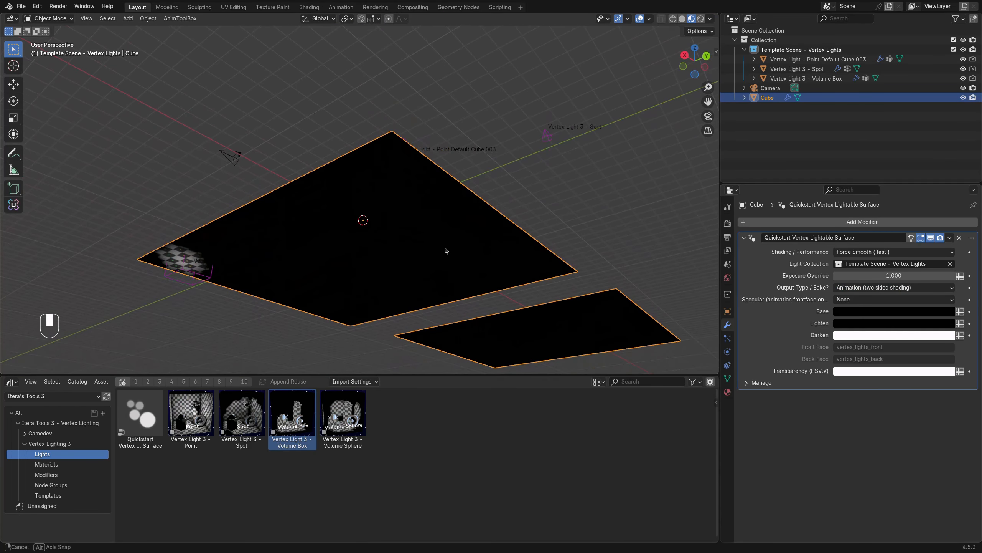
{"action": "middle_click_drag", "start_coordinate": [445, 250], "coordinate": [424, 150]}
{"action": "left_click", "coordinate": [402, 138]}
{"action": "key", "text": "shift+d"}
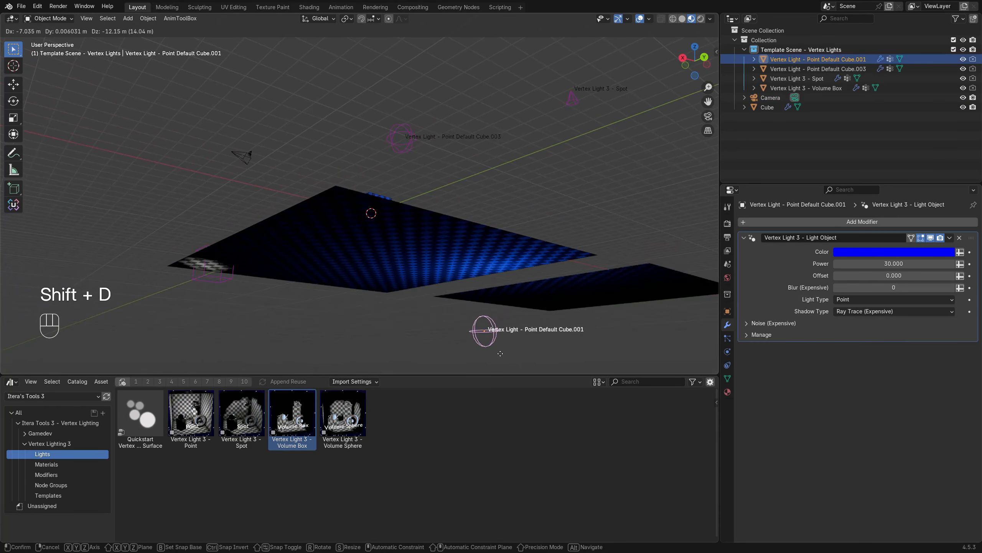
{"action": "left_click", "coordinate": [410, 378]}
Step: Set the duplicated light's color to pure red and view the floor from below and above
{"action": "left_click", "coordinate": [862, 252]}
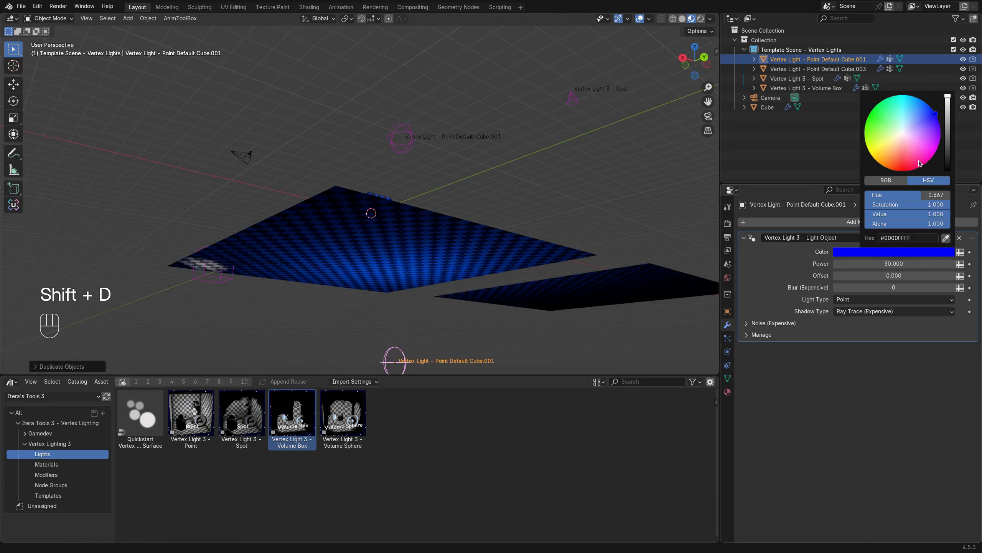
{"action": "left_click_drag", "start_coordinate": [921, 164], "coordinate": [906, 165]}
{"action": "middle_click_drag", "start_coordinate": [619, 271], "coordinate": [556, 235]}
{"action": "scroll", "coordinate": [553, 329], "scroll_direction": "down", "scroll_amount": 6}
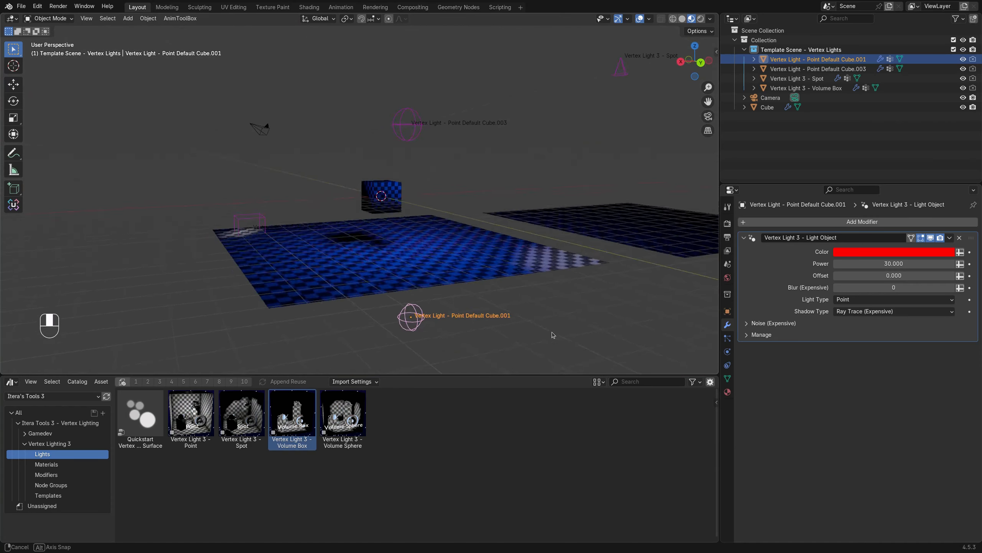
{"action": "middle_click_drag", "start_coordinate": [552, 332], "coordinate": [550, 268]}
Step: Select the floor mesh and set its lightable surface modifier's Specular option to Gouraud
{"action": "left_click", "coordinate": [451, 262]}
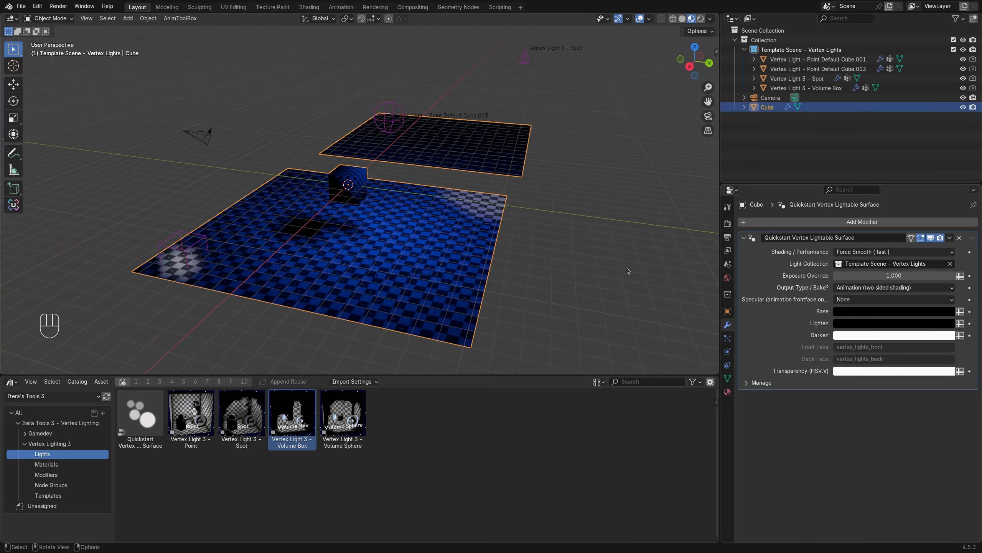
{"action": "middle_click_drag", "start_coordinate": [627, 270], "coordinate": [664, 262]}
{"action": "left_click", "coordinate": [914, 288]}
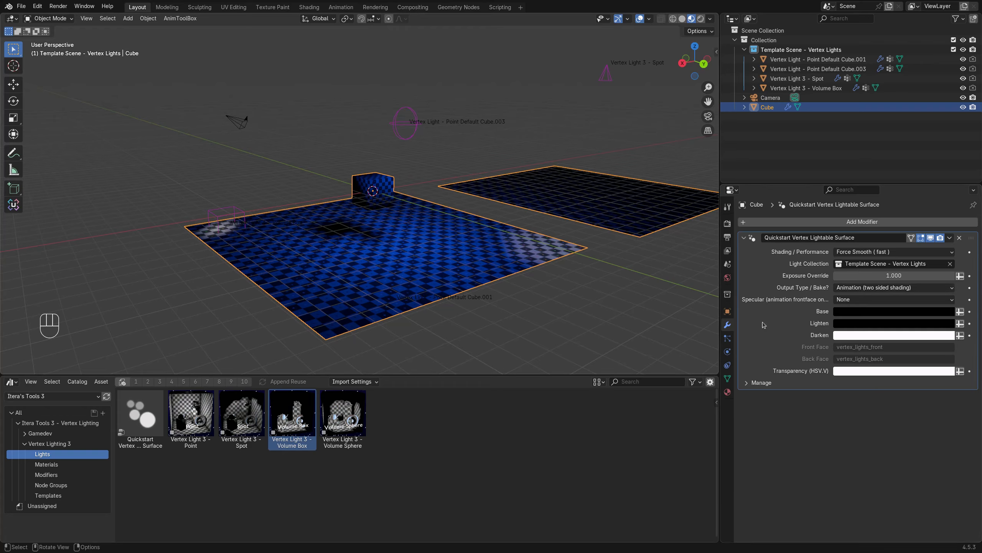
{"action": "left_click", "coordinate": [847, 300]}
{"action": "left_click", "coordinate": [865, 321]}
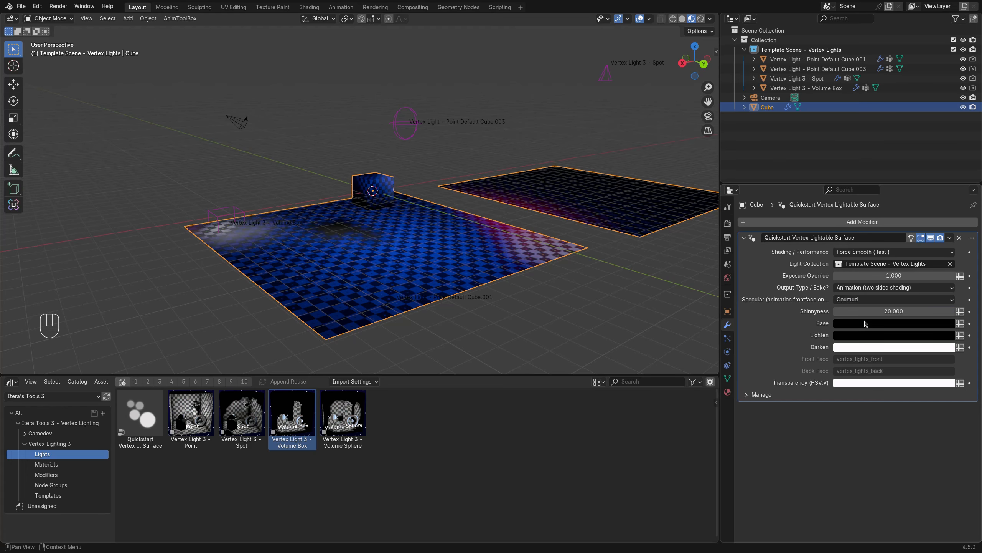
Step: Walk through the scene in camera view to examine the Gouraud specular highlights on the floor and cube from different angles
{"action": "middle_click_drag", "start_coordinate": [515, 239], "coordinate": [542, 255]}
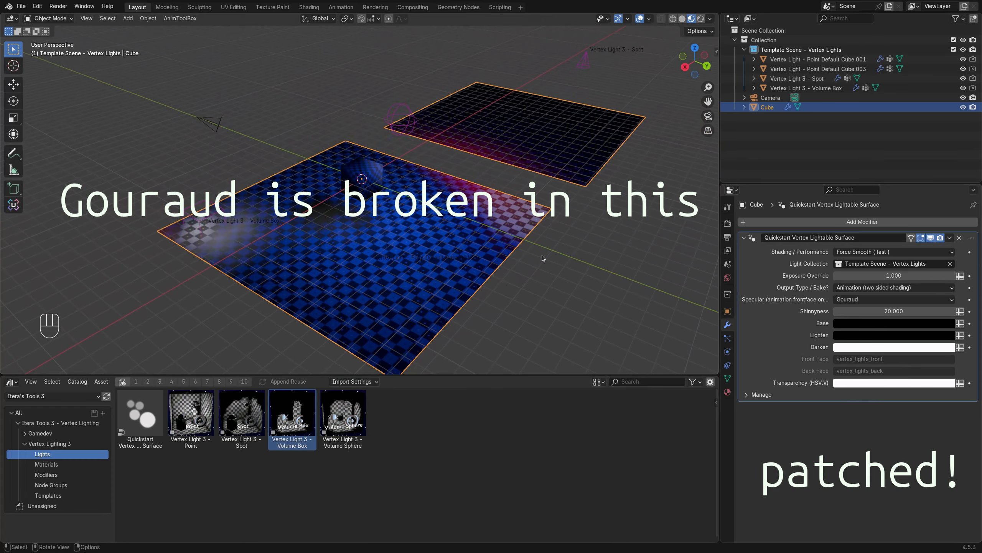
{"action": "key", "text": "KP_0"}
{"action": "key", "text": "shift+grave"}
{"action": "key", "text": "d"}
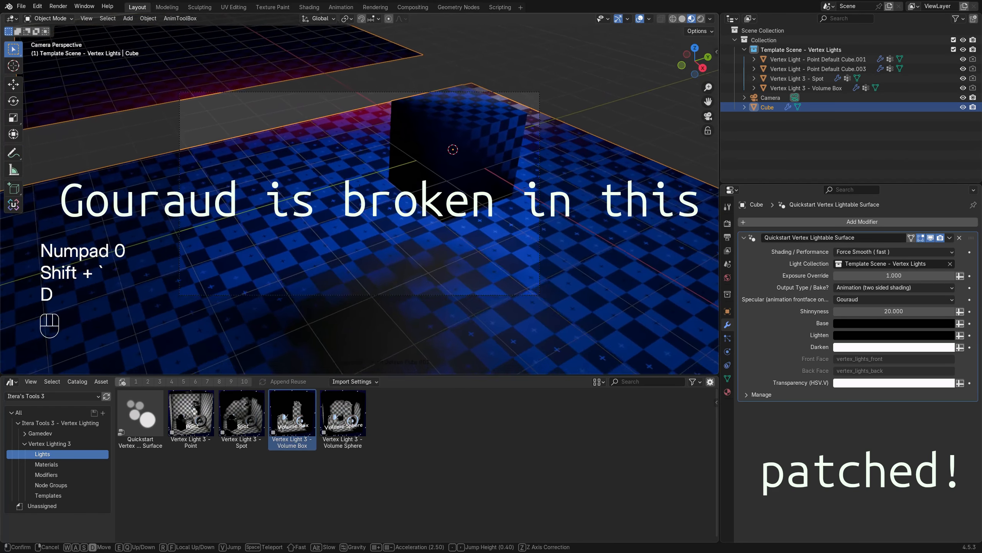
{"action": "key", "text": "shift+d"}
{"action": "key", "text": "shift+s"}
{"action": "key", "text": "shift+d"}
{"action": "key", "text": "shift+w"}
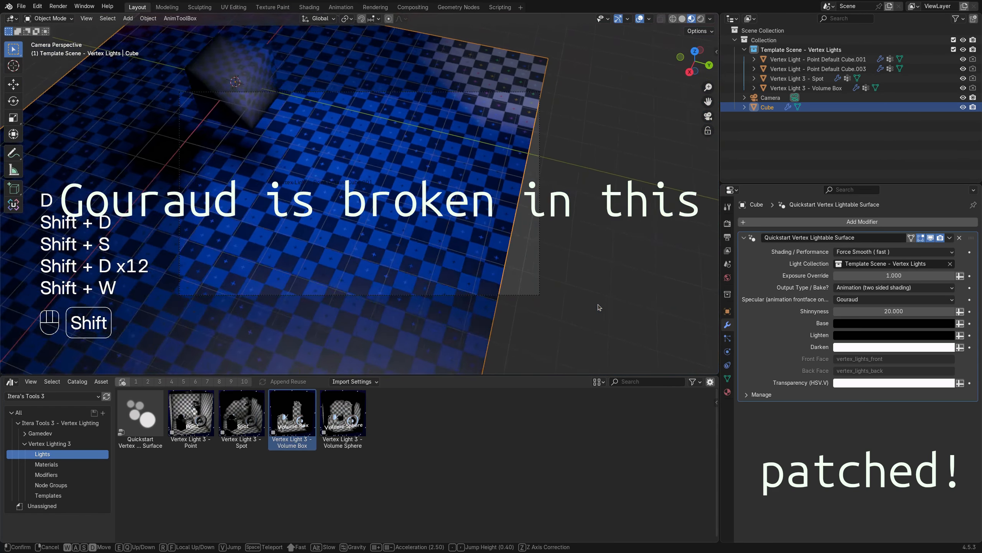
{"action": "key", "text": "shift+w"}
{"action": "key", "text": "shift+w"}
{"action": "key", "text": "shift+w"}
{"action": "key", "text": "shift+a"}
{"action": "key", "text": "shift+s"}
{"action": "key", "text": "shift+s"}
{"action": "key", "text": "shift+s"}
{"action": "key", "text": "shift+s"}
{"action": "key", "text": "shift+s"}
{"action": "key", "text": "shift+s"}
{"action": "key", "text": "shift+s"}
{"action": "key", "text": "shift+s"}
{"action": "key", "text": "shift+s"}
{"action": "key", "text": "shift+a"}
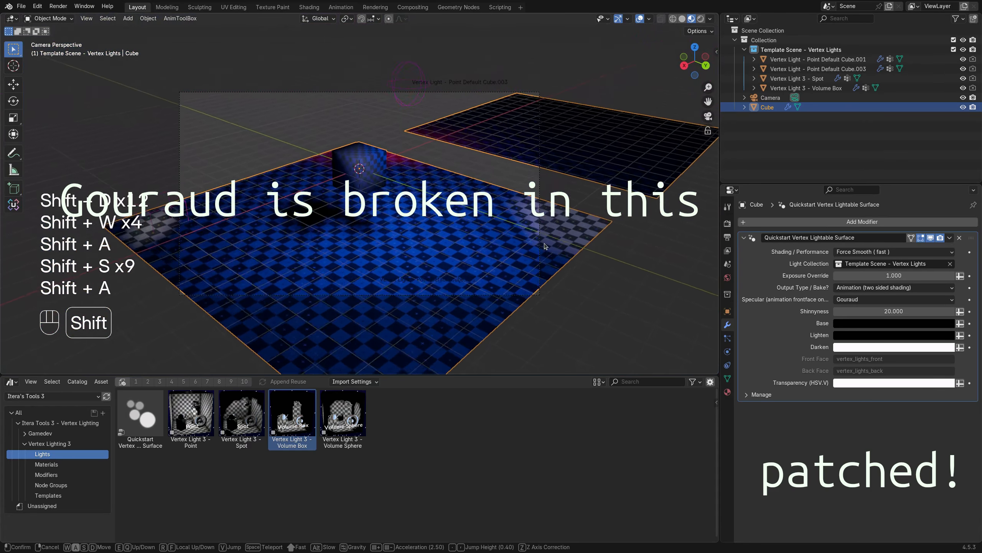
{"action": "key", "text": "shift+w"}
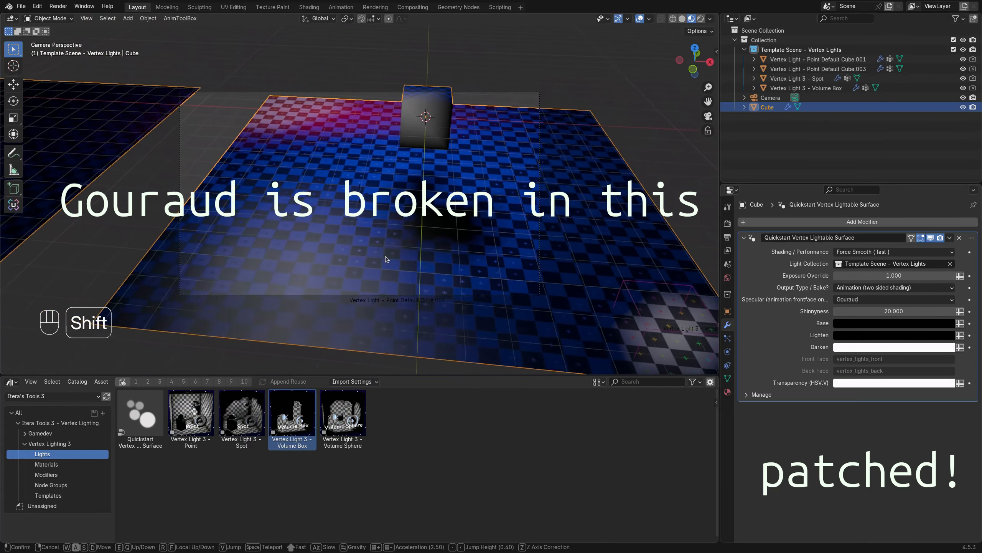
{"action": "key", "text": "shift+a"}
{"action": "key", "text": "shift+a"}
{"action": "key", "text": "shift+d"}
{"action": "key", "text": "shift+d"}
{"action": "key", "text": "shift+d"}
{"action": "key", "text": "shift+d"}
{"action": "key", "text": "shift+d"}
{"action": "key", "text": "shift+d"}
{"action": "key", "text": "shift+d"}
{"action": "key", "text": "shift+d"}
{"action": "key", "text": "shift+d"}
{"action": "key", "text": "shift+d"}
{"action": "key", "text": "shift+d"}
{"action": "key", "text": "shift+d"}
{"action": "key", "text": "shift+d"}
{"action": "key", "text": "shift+d"}
{"action": "key", "text": "shift+d"}
{"action": "key", "text": "shift+d"}
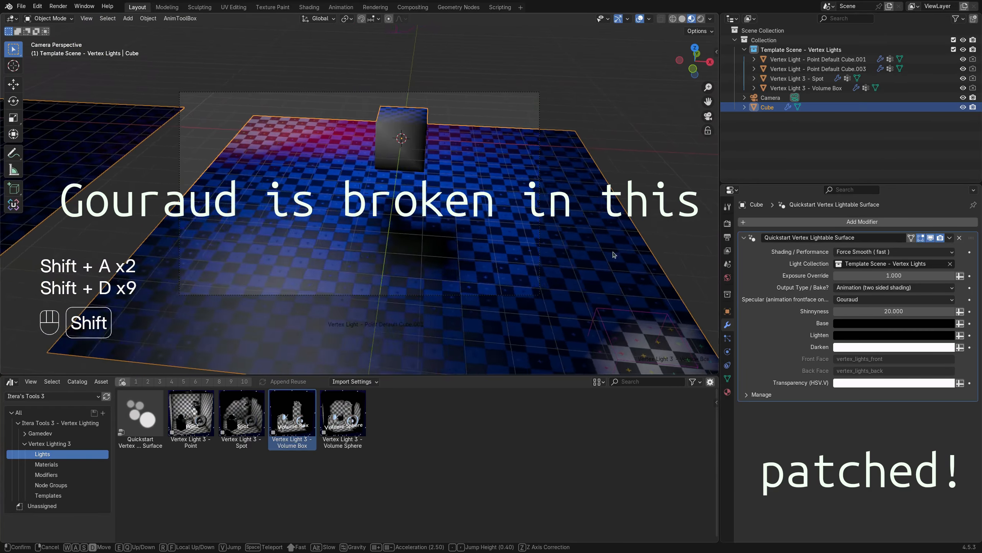
{"action": "key", "text": "shift+d"}
{"action": "key", "text": "shift+d"}
{"action": "key", "text": "shift+d"}
{"action": "key", "text": "shift+d"}
{"action": "key", "text": "shift+d"}
{"action": "key", "text": "shift+d"}
{"action": "key", "text": "shift+d"}
{"action": "key", "text": "shift+d"}
{"action": "key", "text": "shift+d"}
{"action": "key", "text": "shift+d"}
{"action": "key", "text": "shift+d"}
{"action": "key", "text": "shift+d"}
{"action": "key", "text": "shift+d"}
{"action": "key", "text": "shift+d"}
{"action": "key", "text": "shift+d"}
{"action": "key", "text": "shift+d"}
{"action": "key", "text": "shift+d"}
{"action": "left_click", "coordinate": [842, 246]}
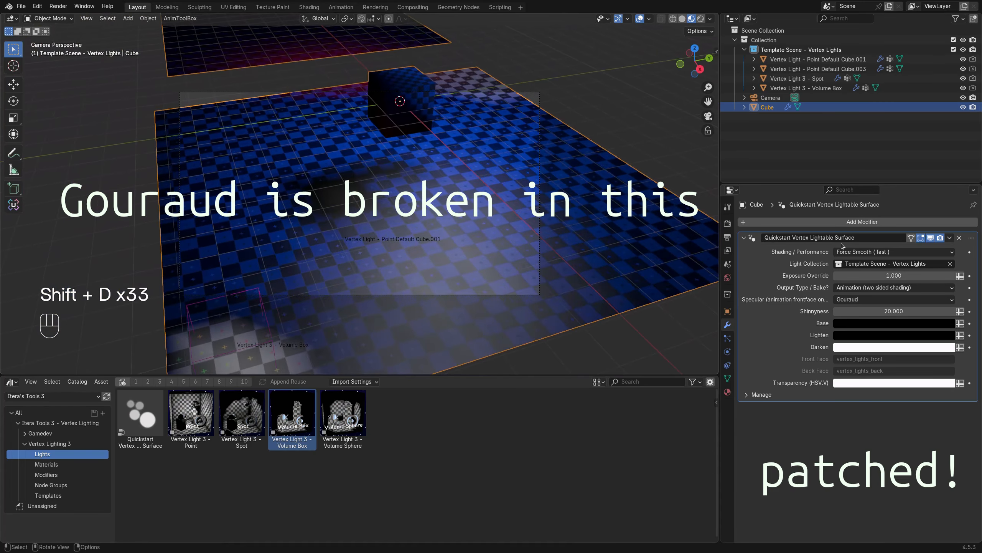
Step: Raise the surface modifier's Shinnyness to about 49.52
{"action": "left_click_drag", "start_coordinate": [906, 314], "coordinate": [928, 314]}
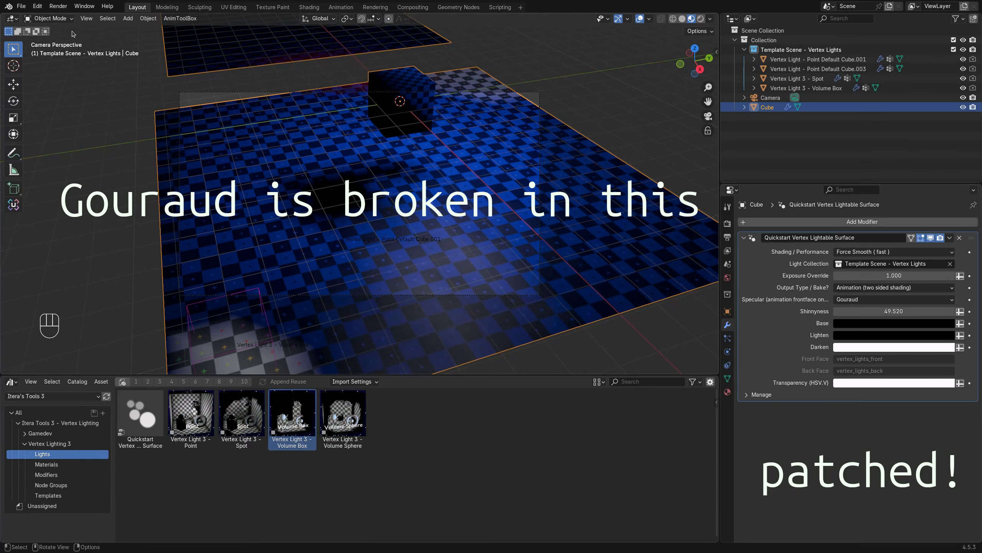
Step: Split the 3D viewport in two and turn the new area into a Shader Editor with its sidebar hidden
{"action": "left_click_drag", "start_coordinate": [2, 13], "coordinate": [290, 162]}
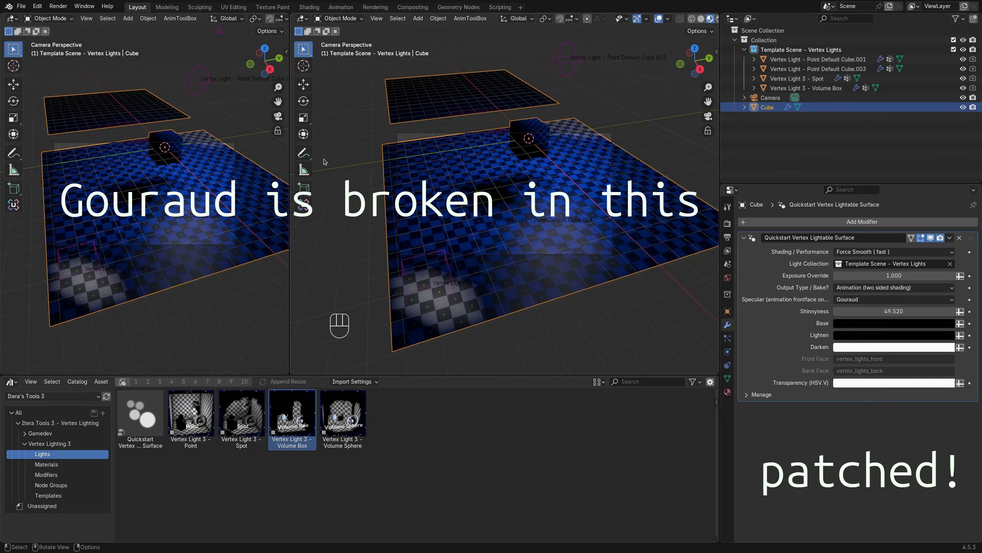
{"action": "left_click", "coordinate": [11, 18]}
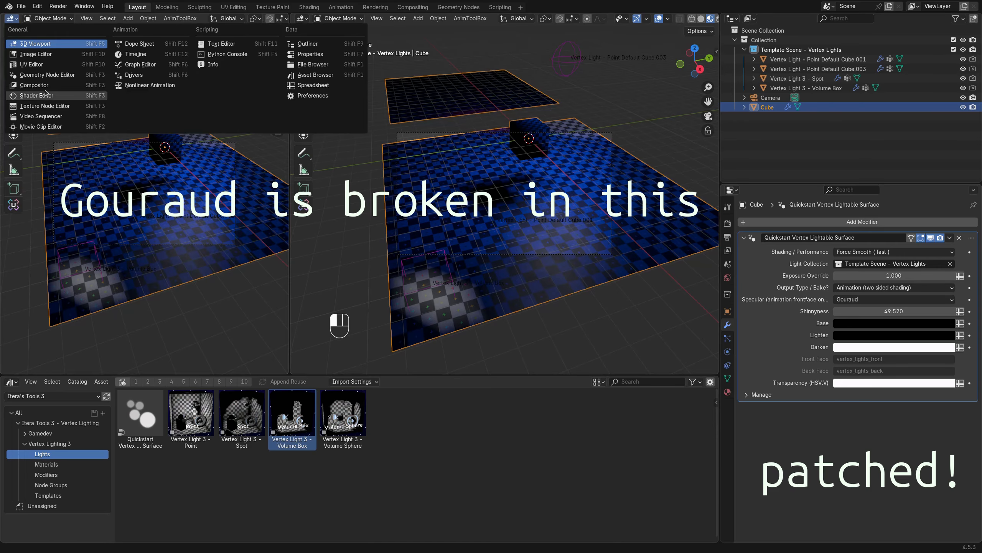
{"action": "left_click", "coordinate": [58, 98]}
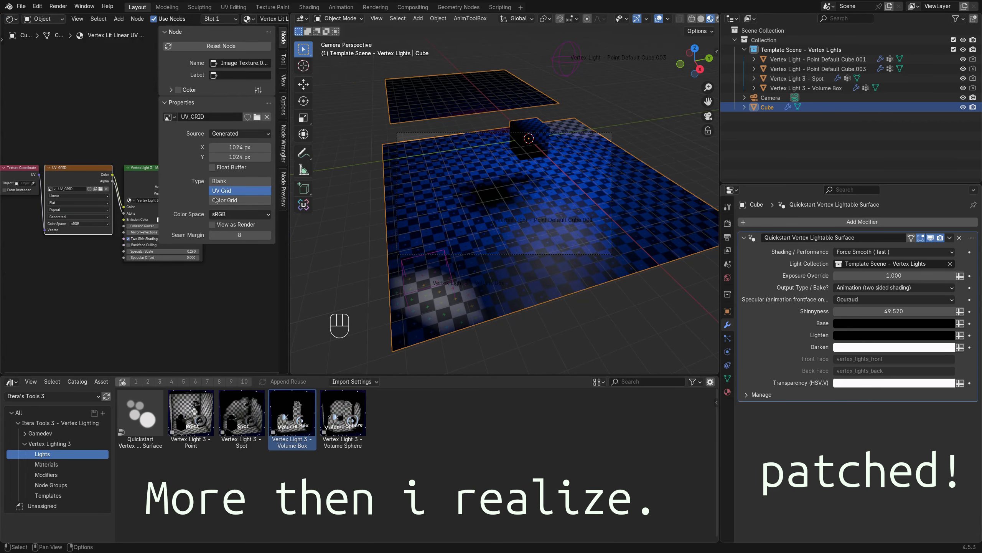
{"action": "key", "text": "n"}
{"action": "scroll", "coordinate": [224, 222], "scroll_direction": "up", "scroll_amount": 1}
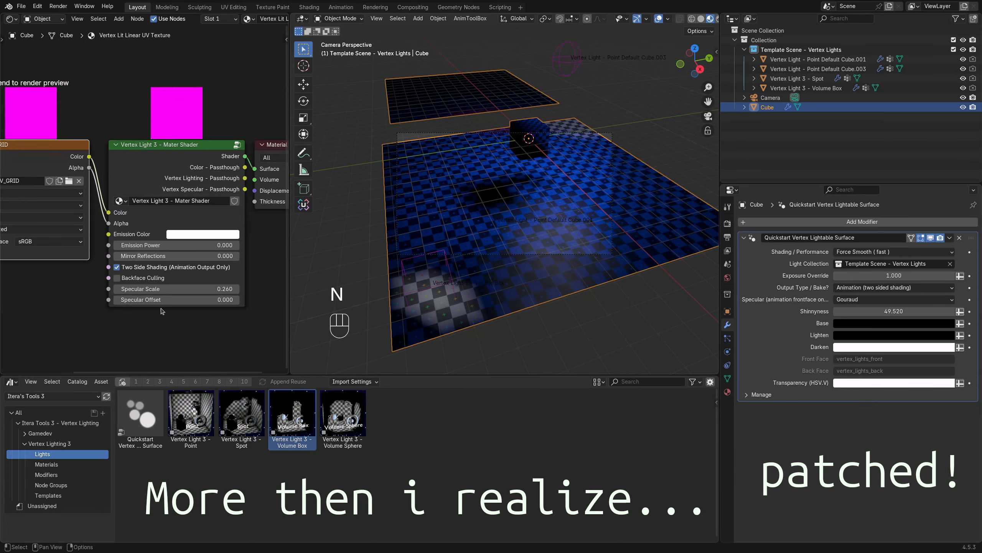
Step: On the Vertex Light 3 - Mater Shader node, set Specular Scale to 1.520 and Specular Offset to -0.130
{"action": "middle_click_drag", "start_coordinate": [183, 334], "coordinate": [128, 264], "text": "shift"}
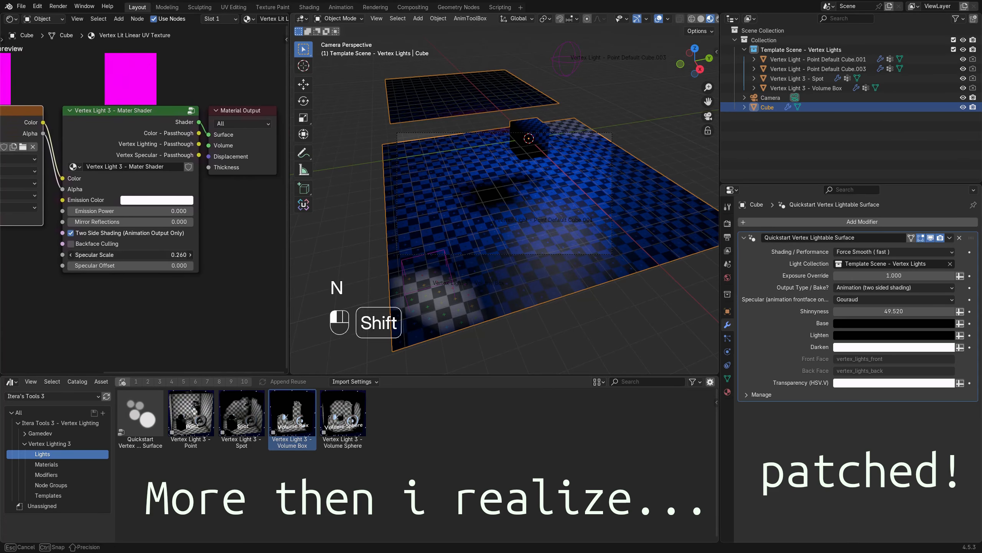
{"action": "left_click_drag", "start_coordinate": [131, 255], "coordinate": [170, 254], "text": "shift"}
{"action": "left_click_drag", "start_coordinate": [409, 261], "coordinate": [416, 261], "text": "shift"}
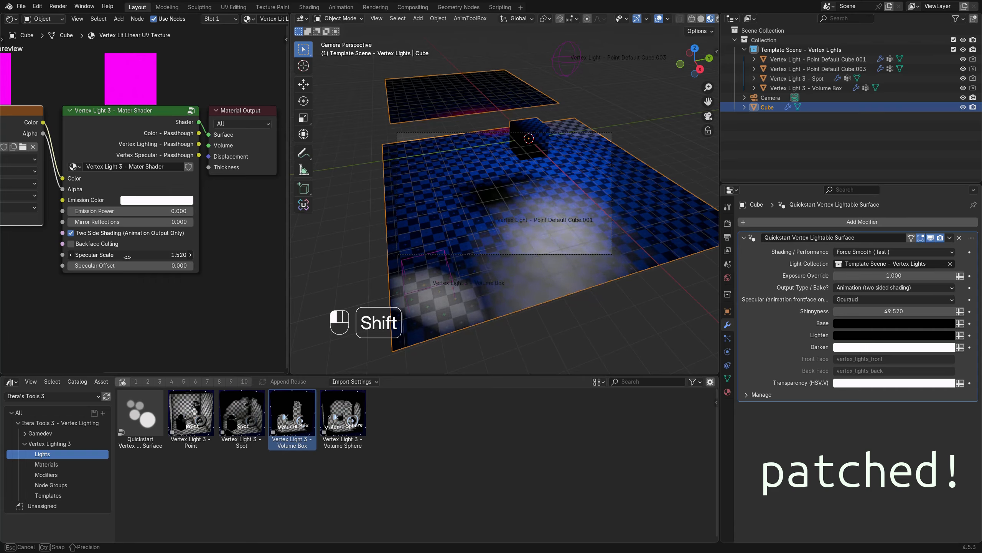
{"action": "mouse_move", "coordinate": [128, 265]}
{"action": "left_mouse_down", "text": "shift"}
{"action": "mouse_move", "coordinate": [116, 266]}
{"action": "mouse_move", "coordinate": [142, 266]}
{"action": "mouse_move", "coordinate": [122, 266]}
{"action": "left_mouse_up", "text": "shift"}
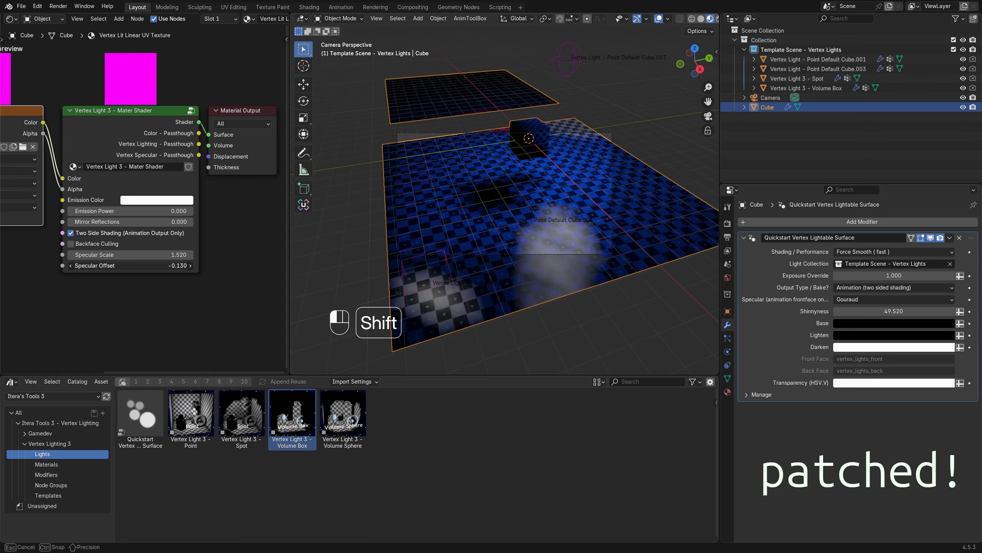
{"action": "mouse_move", "coordinate": [390, 268]}
{"action": "left_mouse_down", "text": "shift"}
{"action": "mouse_move", "coordinate": [410, 268]}
{"action": "mouse_move", "coordinate": [390, 268]}
{"action": "left_mouse_up", "text": "shift"}
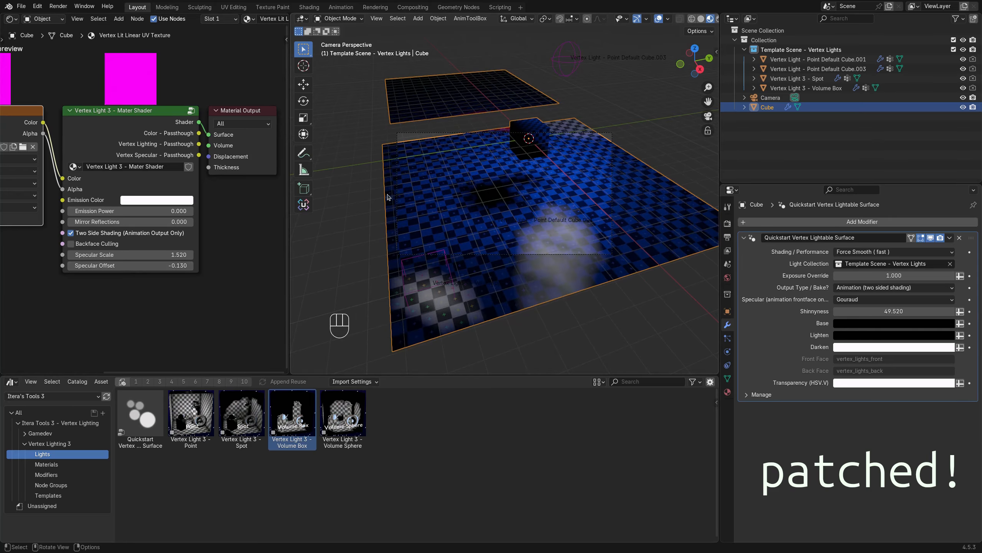
Step: Select the blue point light above the floor and walk around in camera view to examine the specular highlights from both sides of the cube
{"action": "left_click", "coordinate": [576, 68]}
{"action": "middle_click_drag", "start_coordinate": [641, 209], "coordinate": [532, 243]}
{"action": "key", "text": "KP_0"}
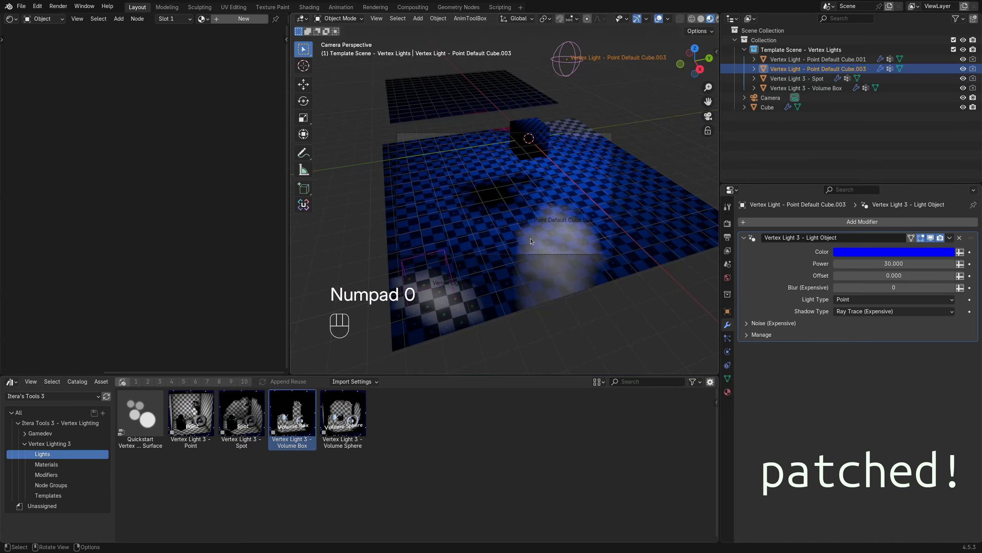
{"action": "key", "text": "shift+grave"}
{"action": "key", "text": "w"}
{"action": "key", "text": "shift+a"}
{"action": "key", "text": "shift+a"}
{"action": "key", "text": "shift+a"}
{"action": "key", "text": "shift+s"}
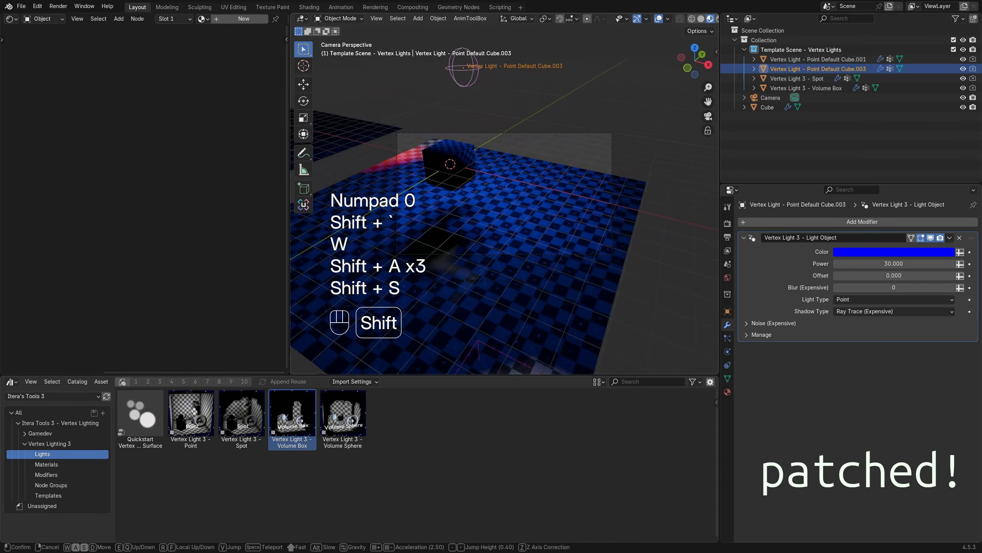
{"action": "key", "text": "shift+d"}
{"action": "key", "text": "shift+w"}
{"action": "key", "text": "shift+w"}
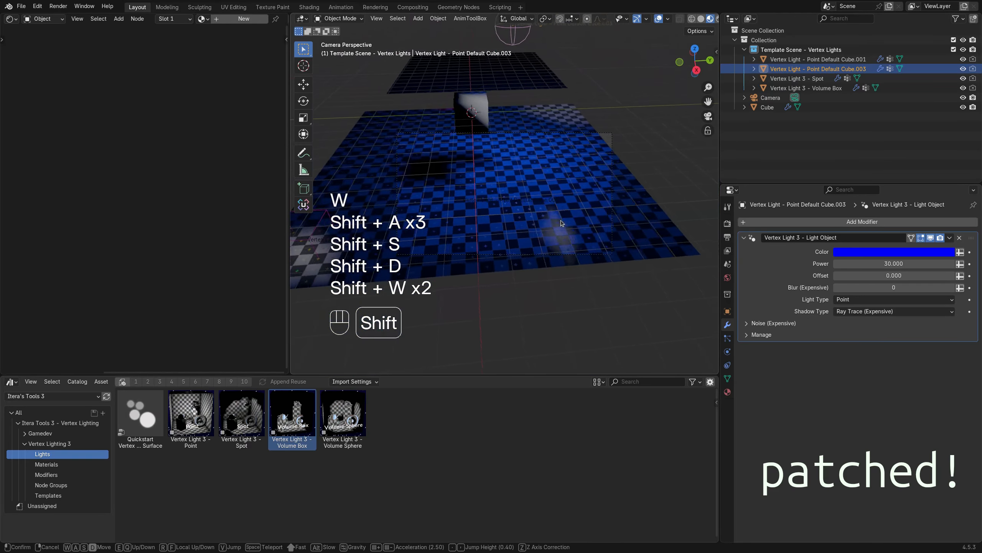
{"action": "key", "text": "shift+w"}
{"action": "key", "text": "shift+a"}
{"action": "key", "text": "shift+d"}
{"action": "key", "text": "shift+d"}
{"action": "key", "text": "shift+d"}
{"action": "key", "text": "shift+d"}
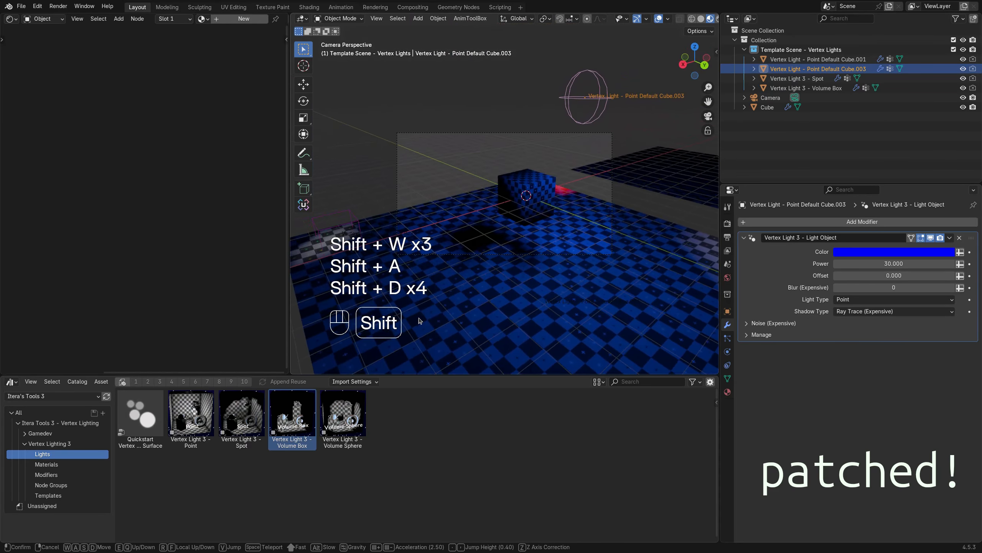
Step: Walk close over the floor, strafing back and forth, to examine how the white specular highlight behaves near the cube
{"action": "key", "text": "shift+a"}
{"action": "key", "text": "shift+a"}
{"action": "key", "text": "shift+a"}
{"action": "key", "text": "shift+a"}
{"action": "key", "text": "shift+a"}
{"action": "key", "text": "shift+a"}
{"action": "key", "text": "shift+a"}
{"action": "key", "text": "shift+a"}
{"action": "key", "text": "shift+a"}
{"action": "key", "text": "shift+a"}
{"action": "key", "text": "shift+a"}
{"action": "key", "text": "shift+a"}
{"action": "key", "text": "shift+s"}
{"action": "key", "text": "shift+s"}
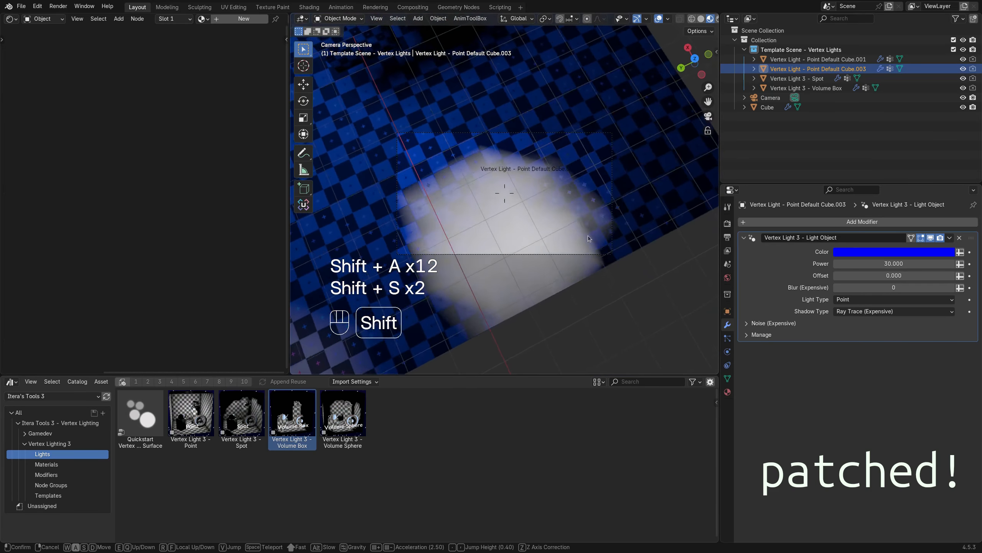
{"action": "key", "text": "shift+d"}
{"action": "key", "text": "shift+d"}
{"action": "key", "text": "shift+d"}
{"action": "key", "text": "shift+d"}
{"action": "key", "text": "shift+d"}
{"action": "key", "text": "shift+d"}
{"action": "key", "text": "shift+w"}
{"action": "key", "text": "shift+d"}
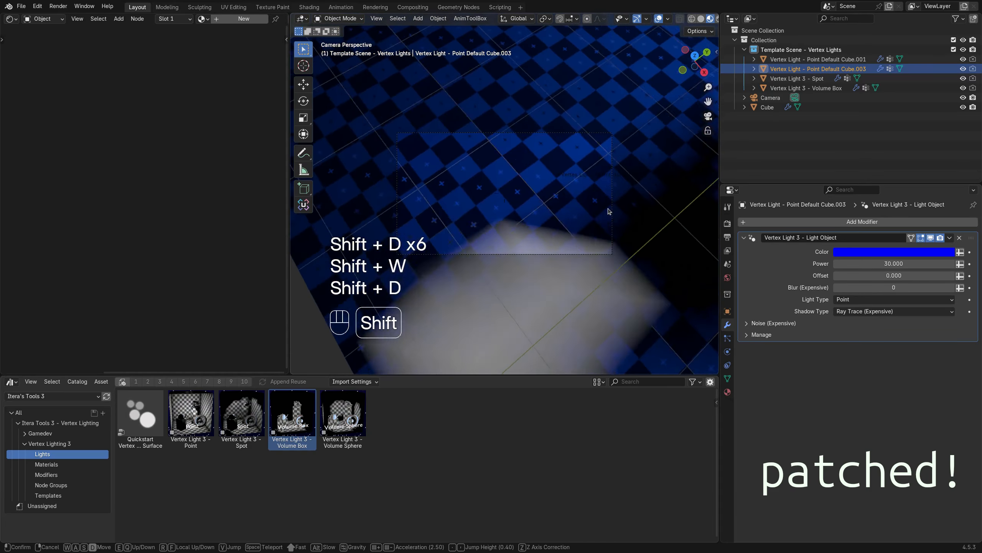
{"action": "key", "text": "shift+s"}
{"action": "key", "text": "shift+d"}
{"action": "key", "text": "shift+d"}
{"action": "key", "text": "shift+d"}
{"action": "key", "text": "shift+d"}
{"action": "key", "text": "shift+d"}
{"action": "key", "text": "shift+d"}
{"action": "key", "text": "shift+d"}
{"action": "key", "text": "shift+a"}
{"action": "key", "text": "shift+a"}
{"action": "key", "text": "shift+a"}
{"action": "key", "text": "shift+a"}
{"action": "key", "text": "shift+a"}
{"action": "key", "text": "shift+a"}
{"action": "key", "text": "shift+a"}
{"action": "key", "text": "shift+a"}
{"action": "key", "text": "shift+a"}
{"action": "key", "text": "shift+a"}
{"action": "key", "text": "shift+a"}
{"action": "key", "text": "shift+a"}
{"action": "key", "text": "shift+a"}
{"action": "key", "text": "shift+a"}
{"action": "key", "text": "shift+a"}
{"action": "key", "text": "shift+a"}
{"action": "key", "text": "shift+a"}
{"action": "key", "text": "shift+a"}
{"action": "key", "text": "shift+a"}
{"action": "key", "text": "shift+a"}
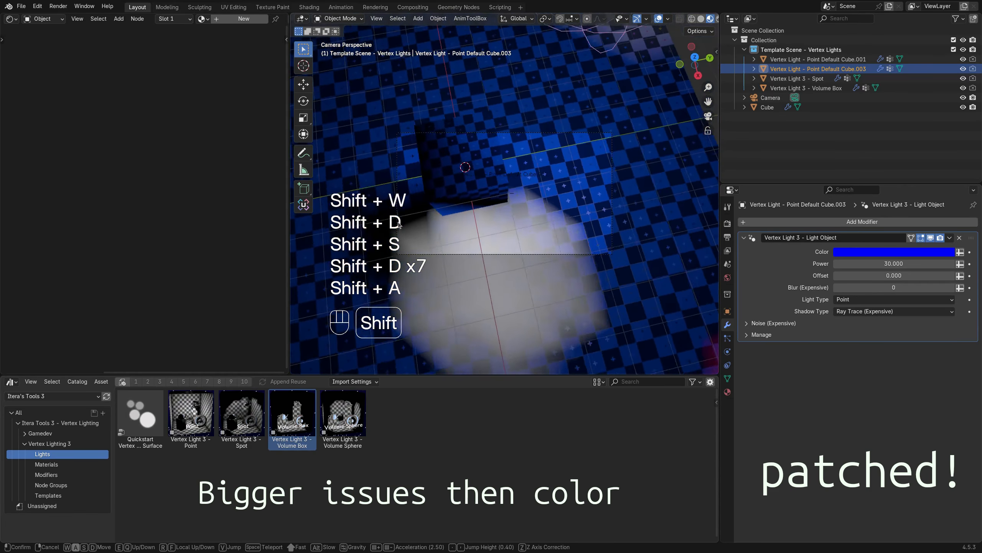
{"action": "key", "text": "shift+d"}
{"action": "key", "text": "shift+d"}
{"action": "key", "text": "shift+d"}
{"action": "key", "text": "shift+d"}
{"action": "key", "text": "shift+d"}
{"action": "key", "text": "shift+d"}
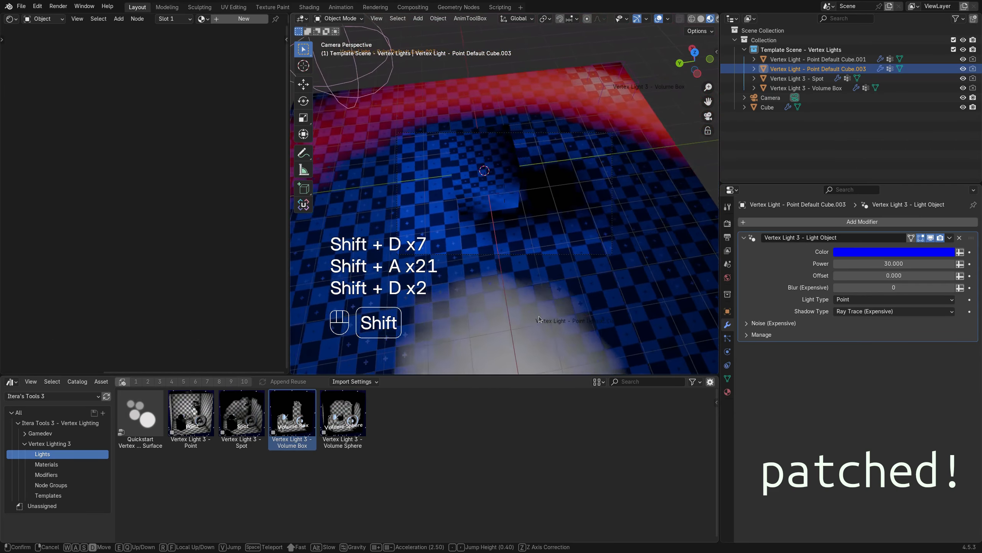
Step: Walk beneath the floor to examine the red lighting on its underside
{"action": "key", "text": "shift+w"}
{"action": "key", "text": "shift+w"}
{"action": "key", "text": "shift+w"}
{"action": "key", "text": "shift+w"}
{"action": "key", "text": "shift+w"}
{"action": "key", "text": "shift+w"}
{"action": "key", "text": "shift+w"}
{"action": "key", "text": "shift+w"}
{"action": "key", "text": "shift+w"}
{"action": "key", "text": "shift+w"}
{"action": "key", "text": "shift+w"}
{"action": "key", "text": "shift+w"}
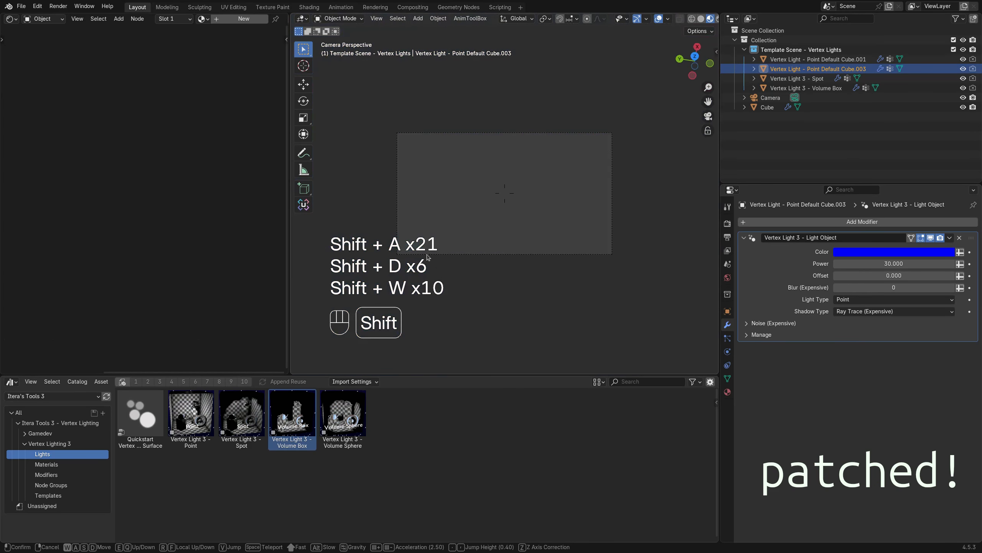
{"action": "key", "text": "shift+s"}
{"action": "key", "text": "shift+s"}
{"action": "key", "text": "shift+s"}
{"action": "key", "text": "shift+s"}
{"action": "key", "text": "shift+s"}
{"action": "key", "text": "shift+s"}
{"action": "key", "text": "shift+s"}
{"action": "key", "text": "shift+a"}
{"action": "key", "text": "shift+d"}
{"action": "key", "text": "shift+d"}
{"action": "key", "text": "shift+d"}
{"action": "key", "text": "shift+d"}
{"action": "key", "text": "shift+d"}
{"action": "key", "text": "shift+d"}
{"action": "key", "text": "shift+d"}
{"action": "key", "text": "shift+d"}
{"action": "key", "text": "shift+d"}
{"action": "key", "text": "shift+d"}
{"action": "key", "text": "shift+d"}
{"action": "key", "text": "shift+d"}
{"action": "key", "text": "shift+d"}
{"action": "key", "text": "shift+d"}
{"action": "key", "text": "shift+d"}
{"action": "key", "text": "shift+d"}
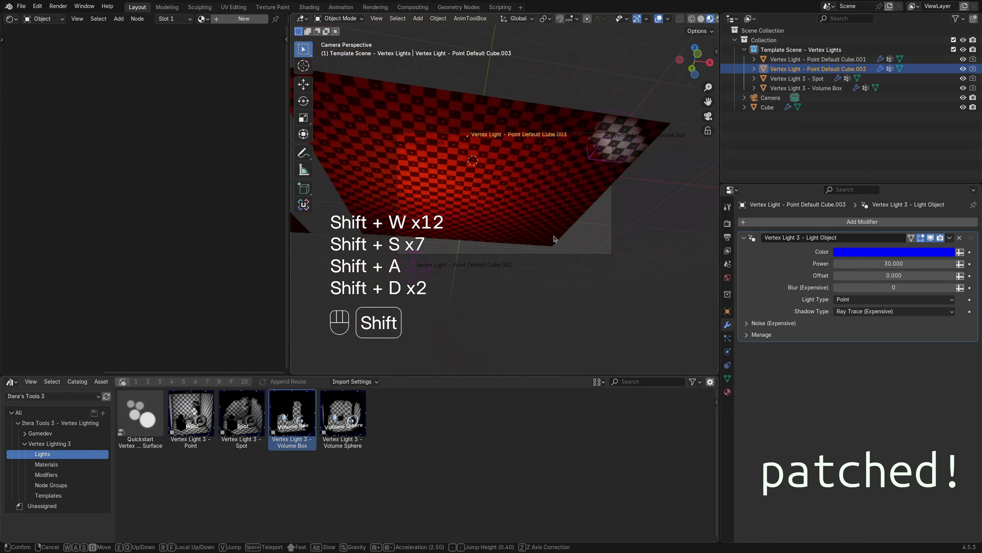
{"action": "key", "text": "shift+a"}
{"action": "key", "text": "shift+w"}
{"action": "key", "text": "shift+e"}
{"action": "key", "text": "shift+e"}
{"action": "key", "text": "shift+e"}
{"action": "key", "text": "shift+e"}
{"action": "key", "text": "shift+e"}
{"action": "key", "text": "shift+e"}
{"action": "key", "text": "shift+e"}
{"action": "key", "text": "shift+e"}
{"action": "key", "text": "shift+e"}
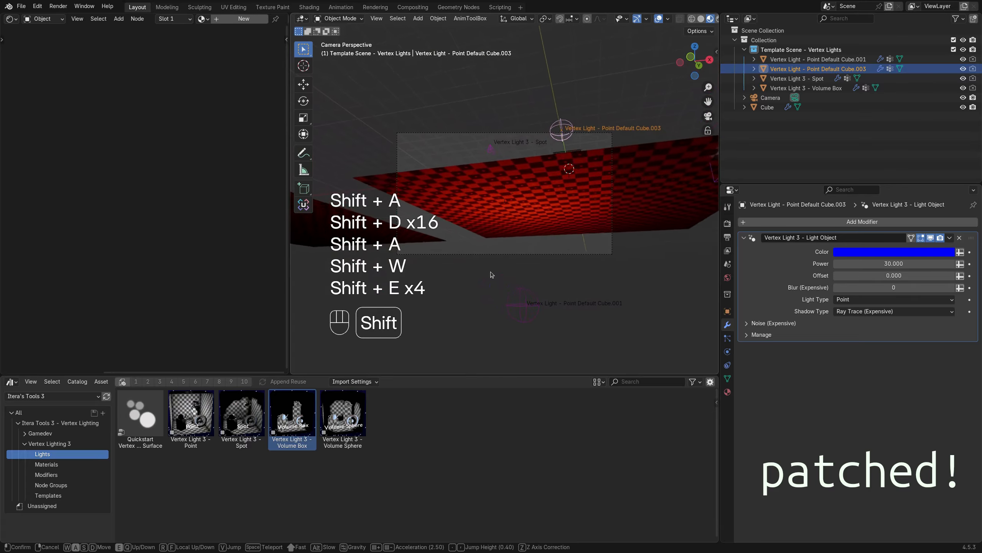
Step: Walk from beneath the floor up above its surface to examine the pink specular highlight around the cube
{"action": "key", "text": "shift+w"}
{"action": "key", "text": "shift+w"}
{"action": "key", "text": "shift+w"}
{"action": "key", "text": "shift+w"}
{"action": "key", "text": "shift+w"}
{"action": "key", "text": "shift+w"}
{"action": "key", "text": "shift+w"}
{"action": "key", "text": "shift+w"}
{"action": "key", "text": "shift+w"}
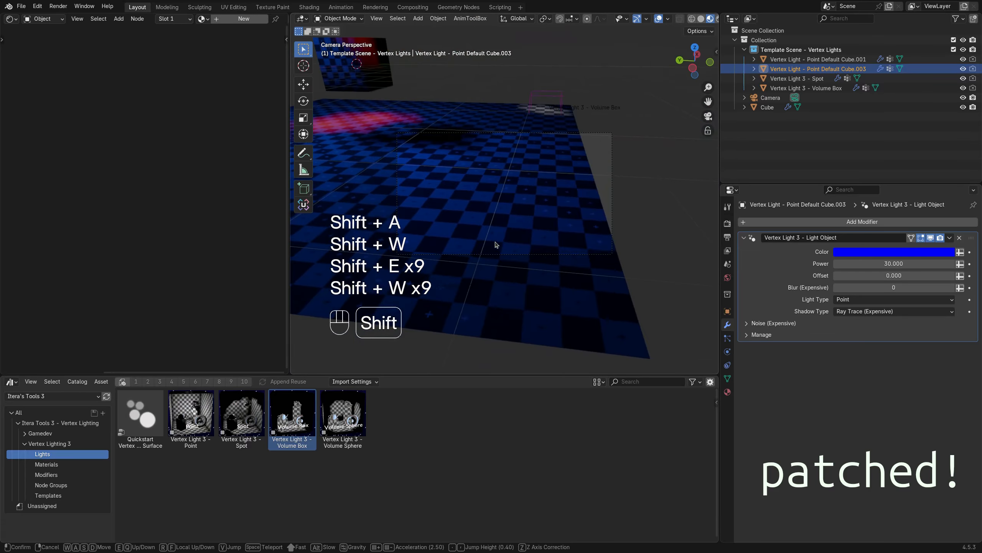
{"action": "key", "text": "shift+e"}
{"action": "key", "text": "shift+e"}
{"action": "key", "text": "shift+w"}
{"action": "key", "text": "shift+d"}
{"action": "key", "text": "shift+d"}
{"action": "key", "text": "shift+d"}
{"action": "key", "text": "shift+d"}
{"action": "key", "text": "shift+d"}
{"action": "key", "text": "shift+d"}
{"action": "key", "text": "shift+d"}
{"action": "key", "text": "shift+d"}
{"action": "key", "text": "shift+s"}
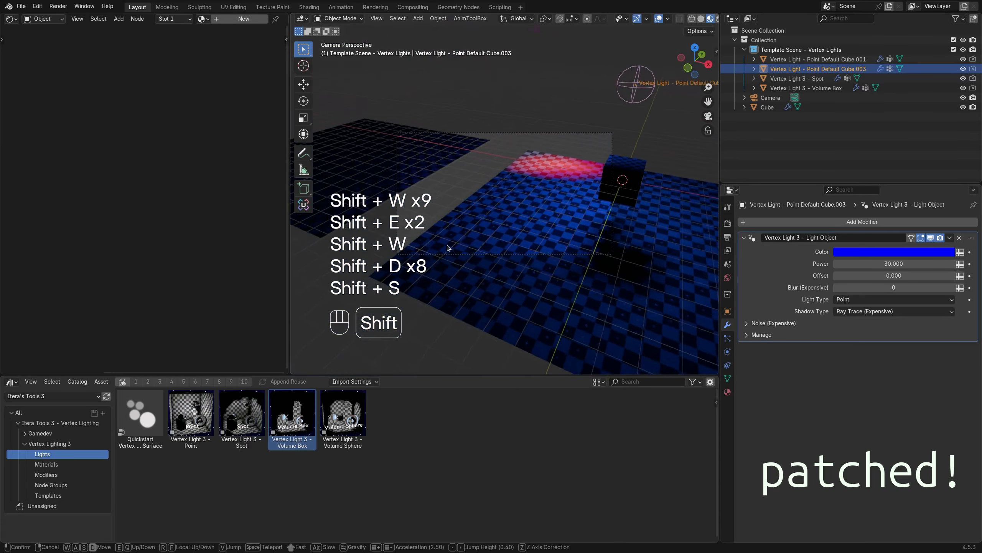
Step: Circle the cube over the floor to examine the white highlight on its side faces
{"action": "key", "text": "shift+a"}
{"action": "key", "text": "shift+a"}
{"action": "key", "text": "shift+a"}
{"action": "key", "text": "shift+a"}
{"action": "key", "text": "shift+a"}
{"action": "key", "text": "shift+a"}
{"action": "key", "text": "shift+a"}
{"action": "key", "text": "shift+a"}
{"action": "key", "text": "shift+a"}
{"action": "key", "text": "shift+a"}
{"action": "key", "text": "shift+a"}
{"action": "key", "text": "shift+a"}
{"action": "key", "text": "shift+a"}
{"action": "key", "text": "shift+a"}
{"action": "key", "text": "shift+a"}
{"action": "key", "text": "shift+a"}
{"action": "key", "text": "shift+a"}
{"action": "key", "text": "shift+a"}
{"action": "key", "text": "shift+a"}
{"action": "key", "text": "shift+a"}
{"action": "key", "text": "shift+a"}
{"action": "key", "text": "shift+a"}
{"action": "key", "text": "shift+a"}
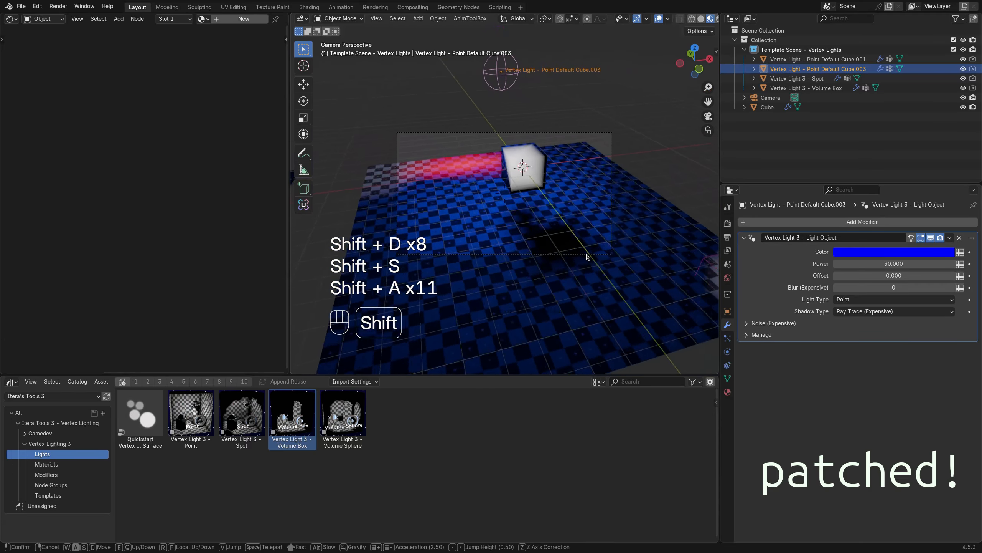
{"action": "key", "text": "shift+d"}
{"action": "key", "text": "shift+w"}
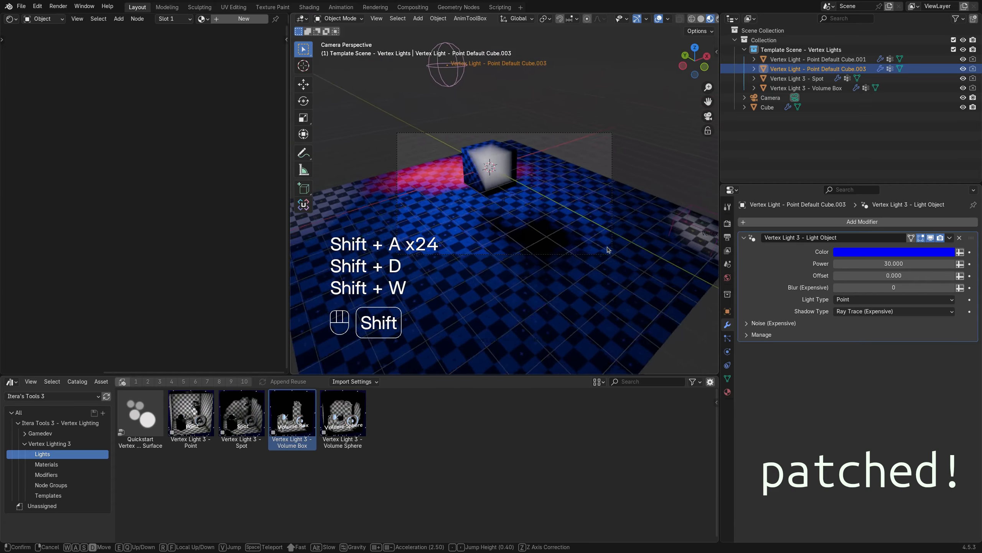
{"action": "key", "text": "shift+d"}
{"action": "key", "text": "shift+w"}
{"action": "key", "text": "shift+a"}
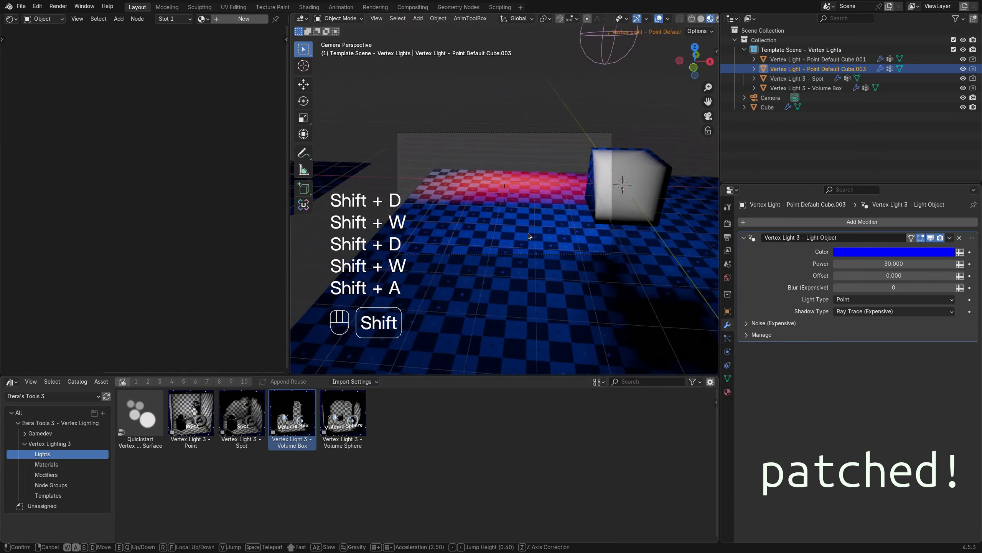
Step: Strafe past the cube close to the floor and back to compare the Gouraud highlights, ending the walk facing the cube
{"action": "key", "text": "shift+a"}
{"action": "key", "text": "shift+a"}
{"action": "key", "text": "shift+a"}
{"action": "key", "text": "shift+a"}
{"action": "key", "text": "shift+a"}
{"action": "key", "text": "shift+a"}
{"action": "key", "text": "shift+a"}
{"action": "key", "text": "shift+a"}
{"action": "key", "text": "shift+a"}
{"action": "key", "text": "shift+a"}
{"action": "key", "text": "shift+a"}
{"action": "key", "text": "shift+a"}
{"action": "key", "text": "shift+a"}
{"action": "key", "text": "shift+a"}
{"action": "key", "text": "shift+a"}
{"action": "key", "text": "shift+a"}
{"action": "key", "text": "shift+d"}
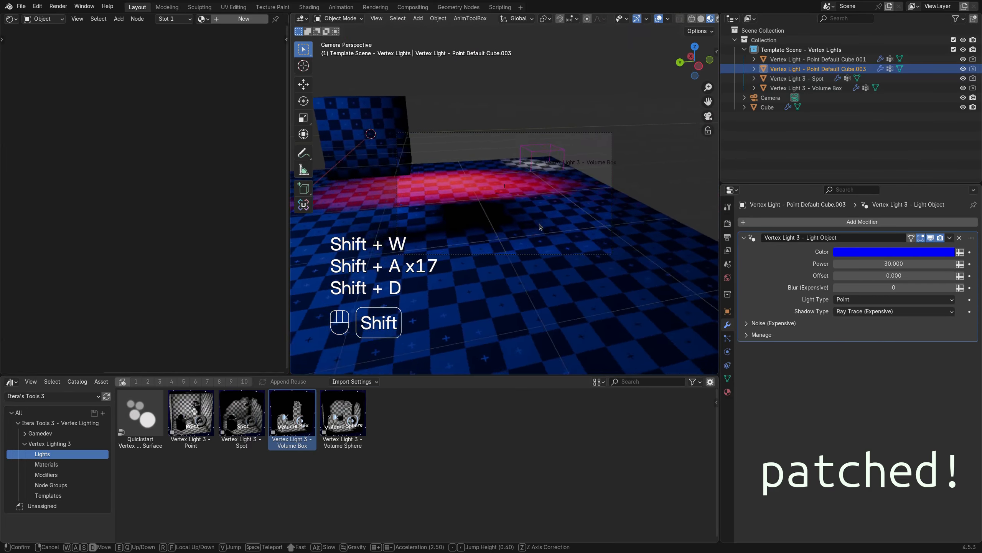
{"action": "key", "text": "shift+d"}
{"action": "key", "text": "shift+d"}
{"action": "key", "text": "shift+d"}
{"action": "key", "text": "shift+s"}
{"action": "key", "text": "shift+d"}
{"action": "key", "text": "shift+w"}
{"action": "key", "text": "shift+d"}
{"action": "key", "text": "shift+s"}
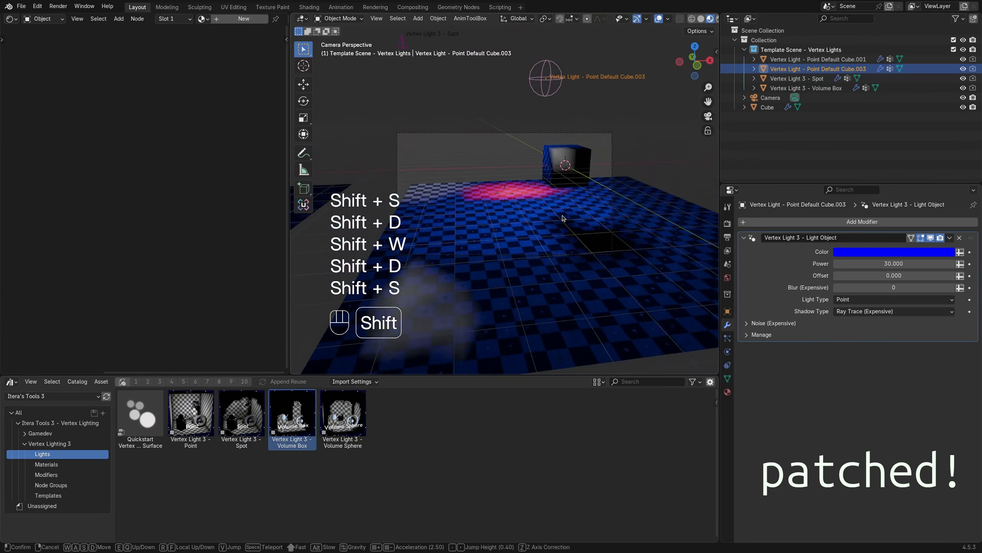
{"action": "key", "text": "shift+e"}
{"action": "left_click", "coordinate": [536, 204]}
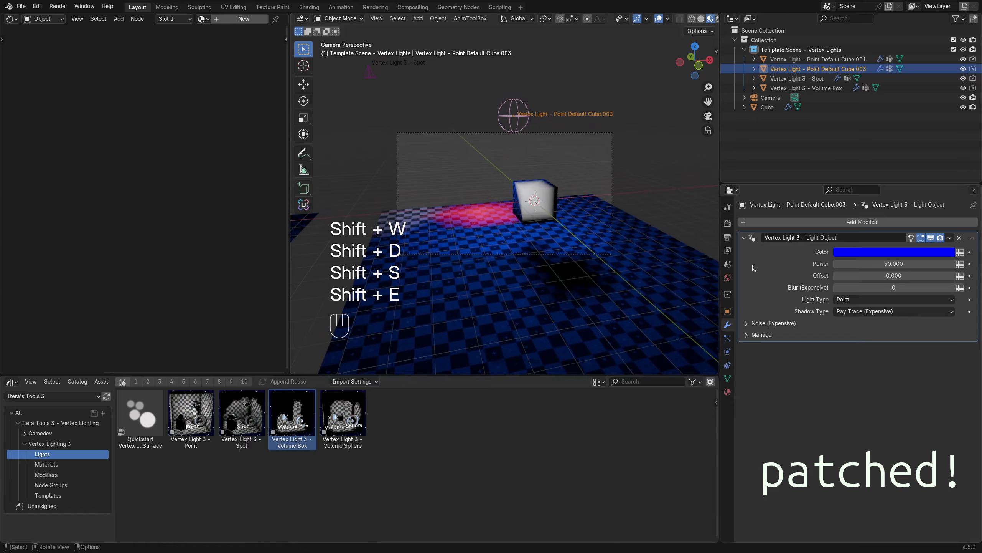
Step: Select the floor object and set its Quickstart Vertex Lightable Surface specular to Blinn
{"action": "left_click", "coordinate": [617, 245]}
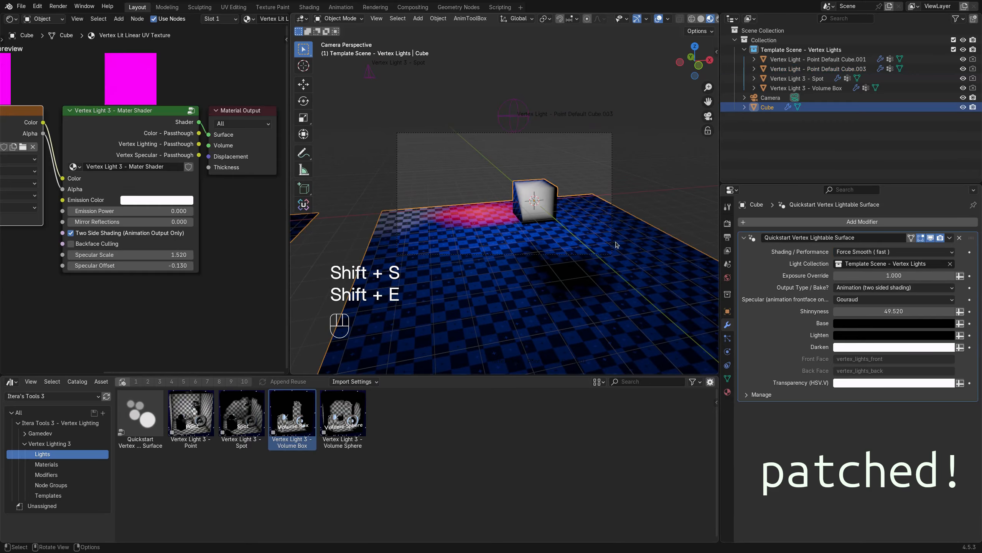
{"action": "left_click", "coordinate": [871, 301]}
{"action": "left_click", "coordinate": [871, 332]}
Step: Walk around the cube and floor to examine how the Blinn specular highlight follows the viewing angle
{"action": "key", "text": "shift+grave"}
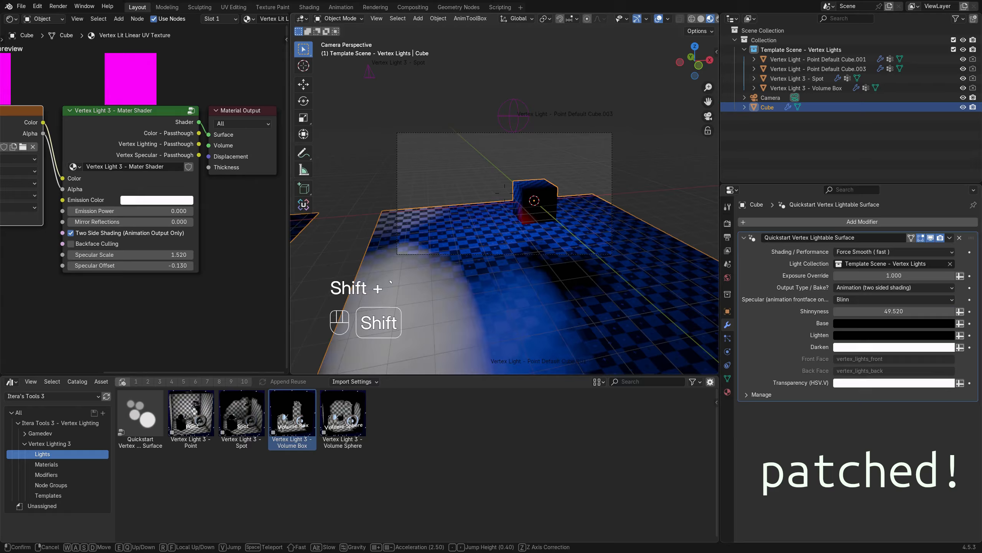
{"action": "key", "text": "shift+d"}
{"action": "key", "text": "shift+d"}
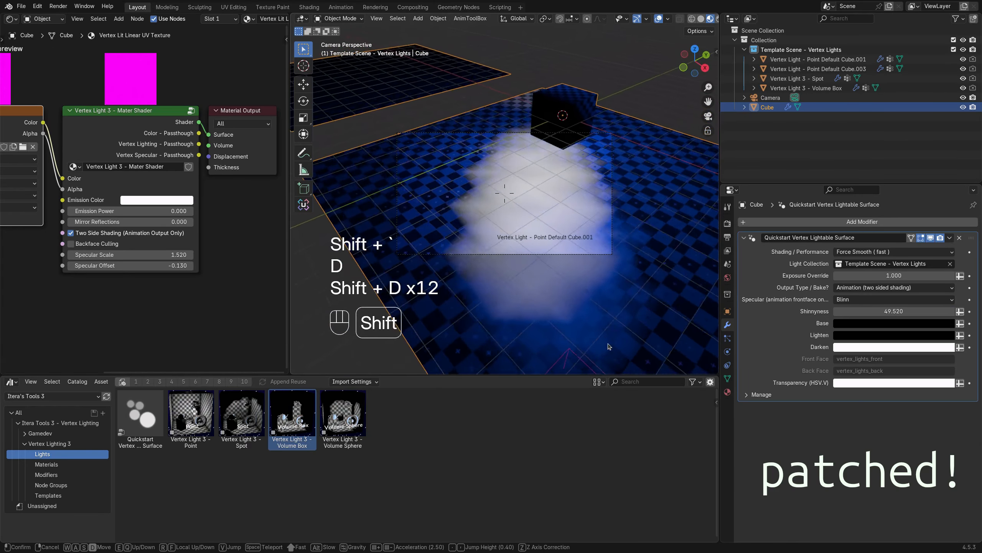
{"action": "key", "text": "shift+d"}
{"action": "key", "text": "shift+a"}
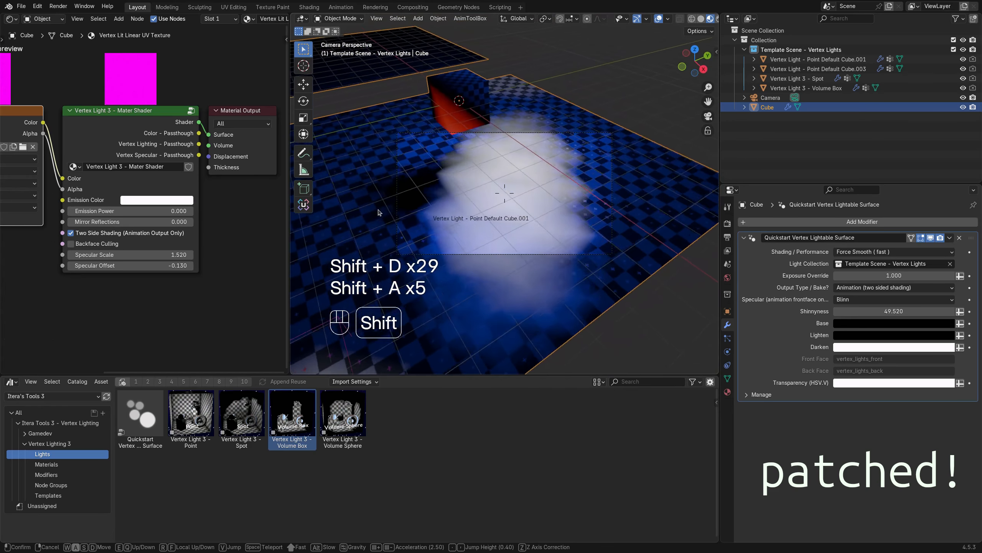
{"action": "key", "text": "shift+a"}
{"action": "key", "text": "shift+s"}
{"action": "key", "text": "shift+d"}
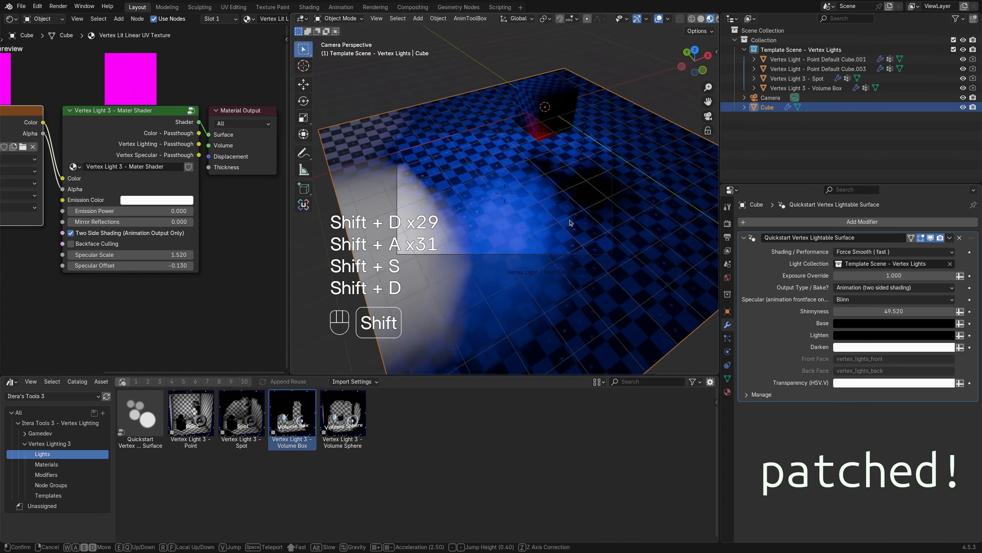
{"action": "key", "text": "shift+d"}
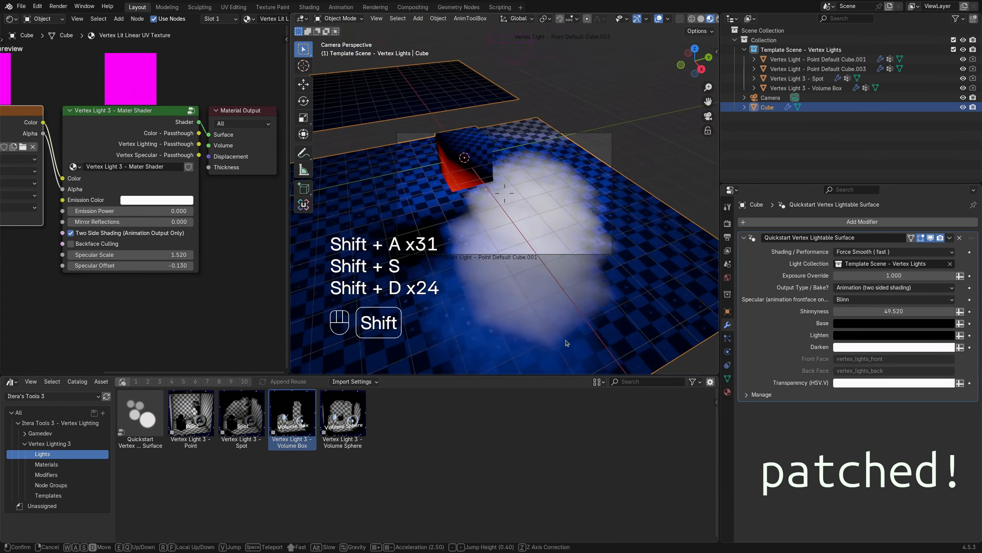
{"action": "key", "text": "shift+a"}
{"action": "key", "text": "shift+a"}
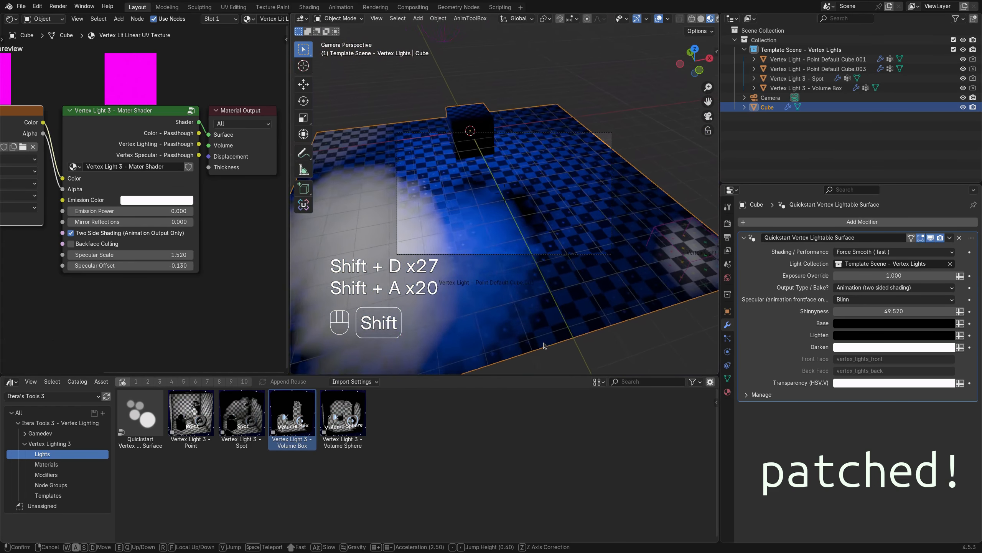
Step: Set the specular option of the floor's Quickstart Vertex Lightable Surface modifier to None
{"action": "left_click", "coordinate": [892, 300]}
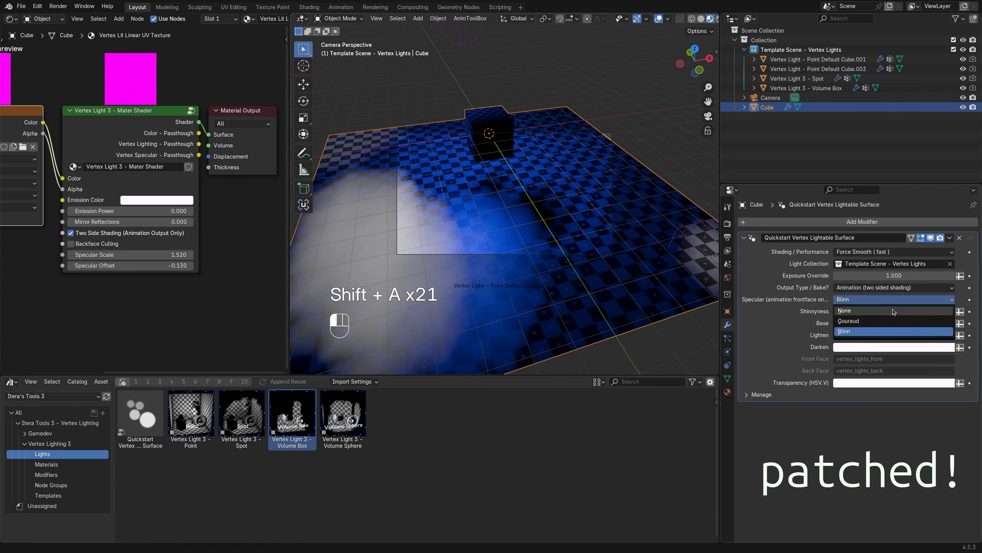
{"action": "left_click", "coordinate": [893, 311]}
{"action": "left_click", "coordinate": [865, 311]}
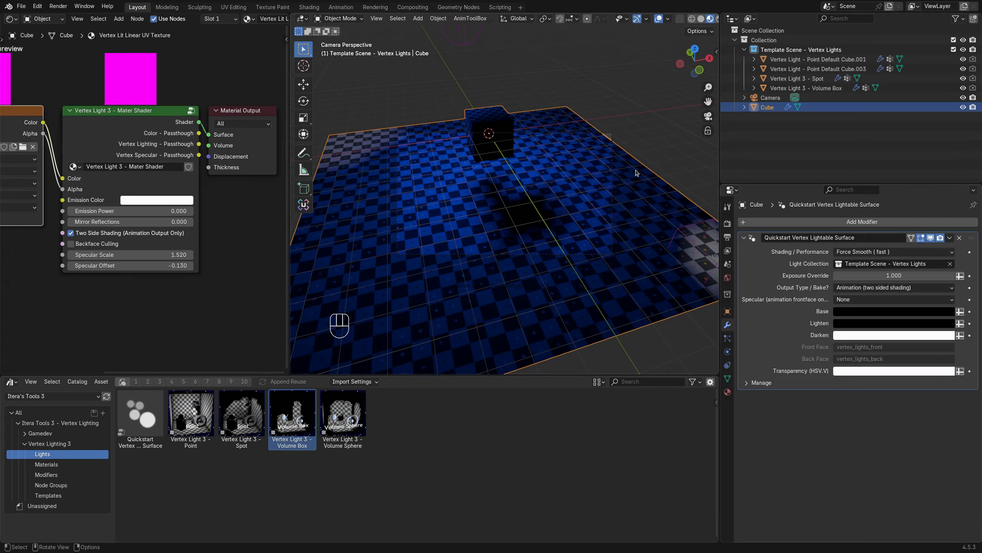
Step: Join the shader editor area into the 3D viewport so that the viewport takes its space
{"action": "right_click", "coordinate": [288, 257]}
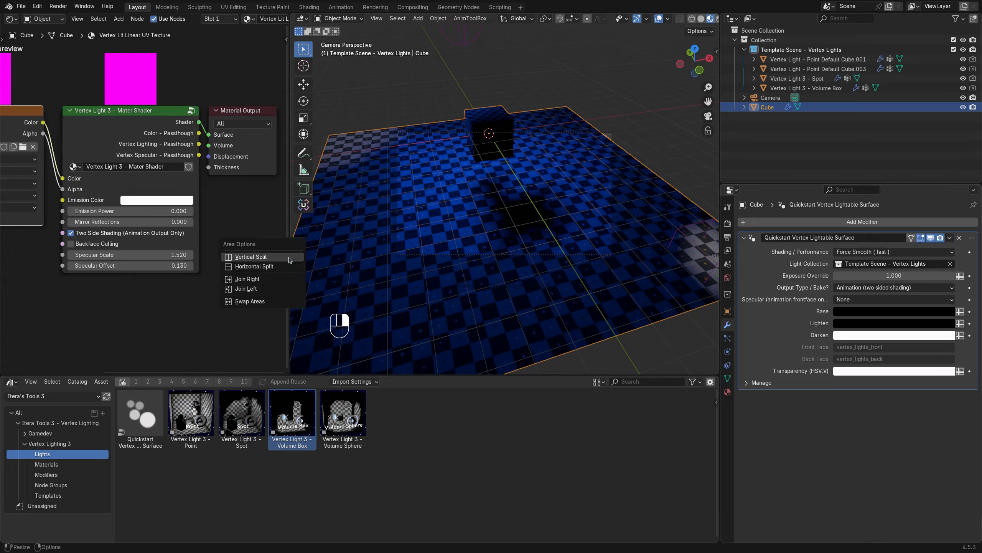
{"action": "left_click", "coordinate": [256, 290]}
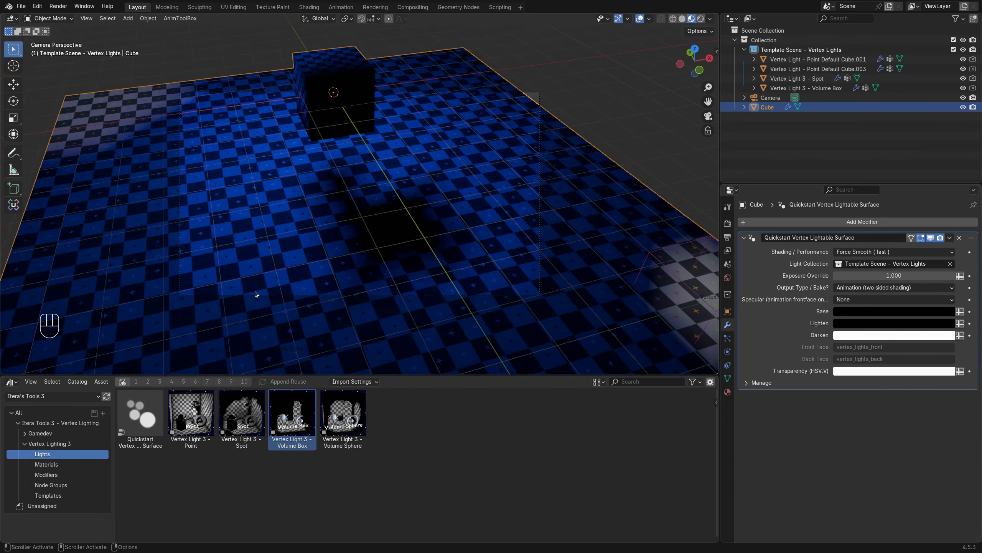
Step: Add a Face Corner color attribute named Base to the floor mesh
{"action": "left_click", "coordinate": [728, 379]}
{"action": "left_click", "coordinate": [784, 382]}
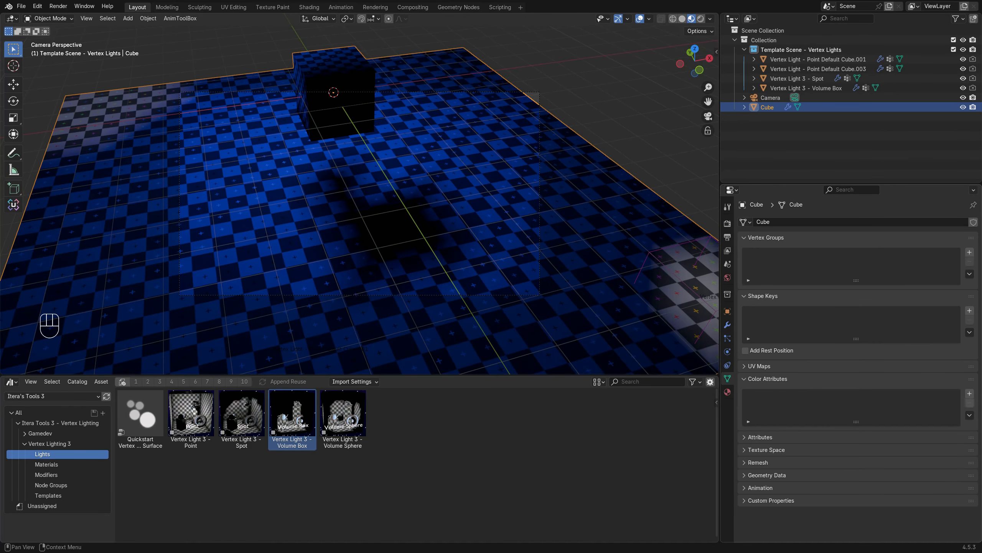
{"action": "left_click", "coordinate": [970, 394]}
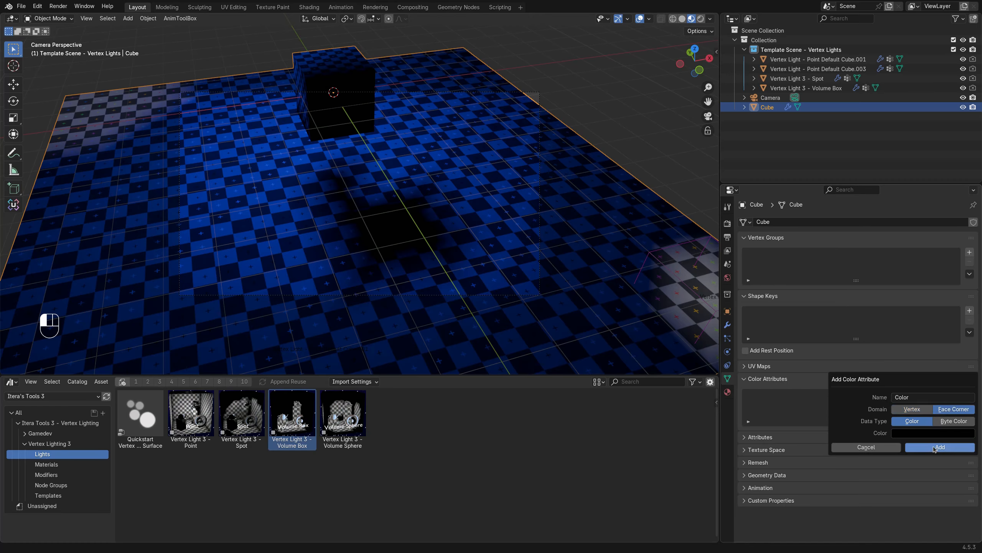
{"action": "left_click", "coordinate": [916, 396]}
{"action": "left_click_drag", "start_coordinate": [917, 396], "coordinate": [881, 397]}
{"action": "type", "text": "Base"}
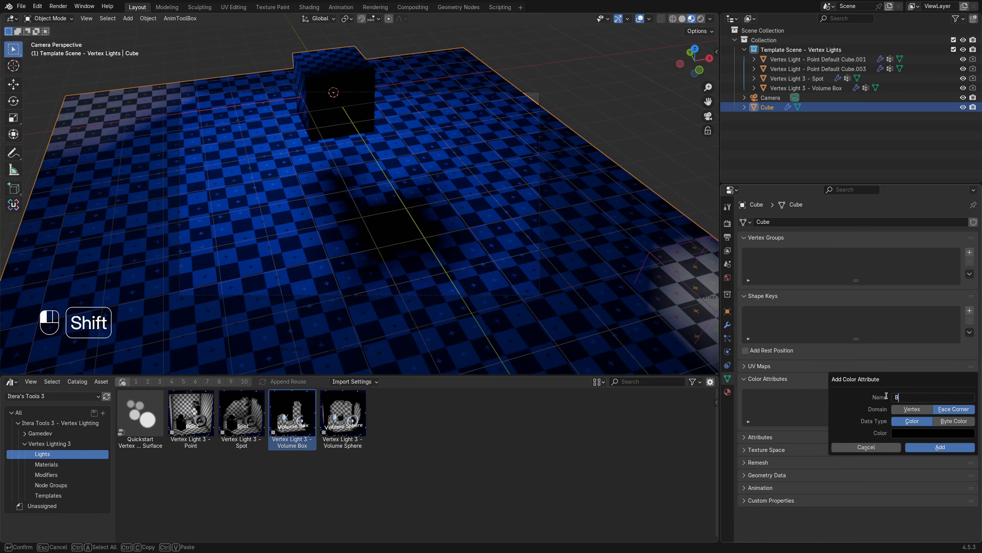
{"action": "left_click", "coordinate": [942, 447]}
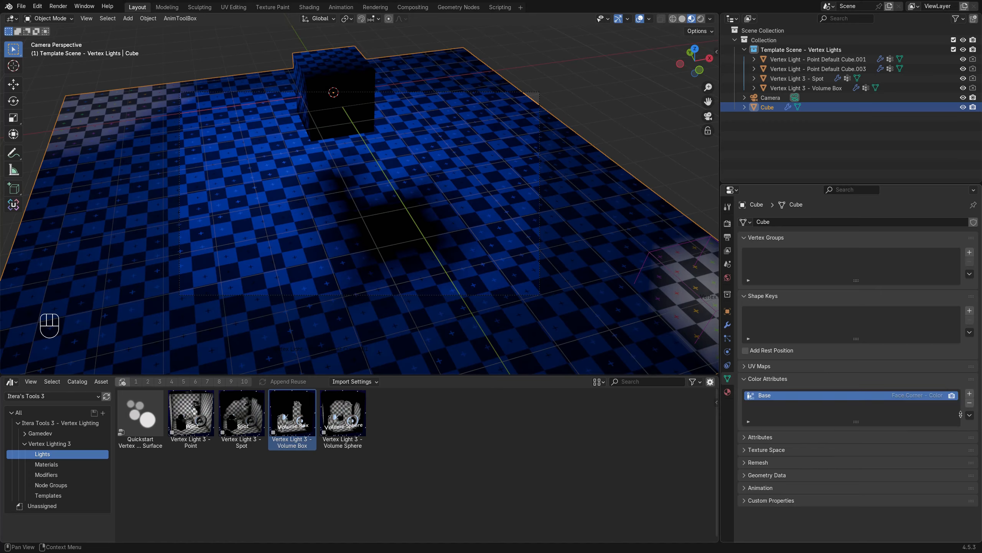
Step: Add a second Face Corner color attribute named Lighten with black as its color
{"action": "left_click", "coordinate": [970, 395]}
{"action": "left_click", "coordinate": [922, 396]}
{"action": "type", "text": "Lighten"}
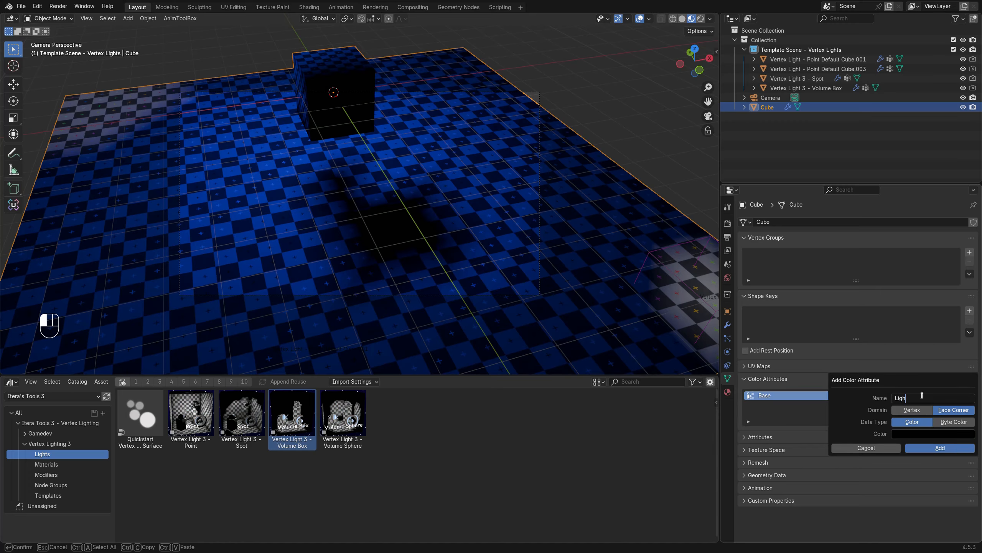
{"action": "left_click", "coordinate": [940, 448]}
Step: Add a third Face Corner color attribute named Darken with white as its color
{"action": "left_click", "coordinate": [971, 395]}
{"action": "left_click", "coordinate": [942, 433]}
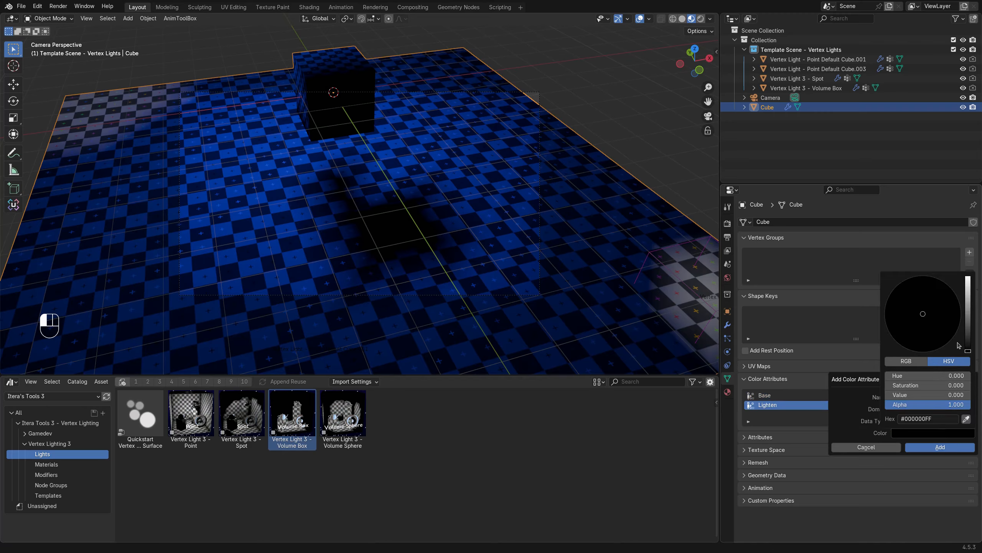
{"action": "left_click_drag", "start_coordinate": [968, 343], "coordinate": [967, 277]}
{"action": "left_click", "coordinate": [938, 397]}
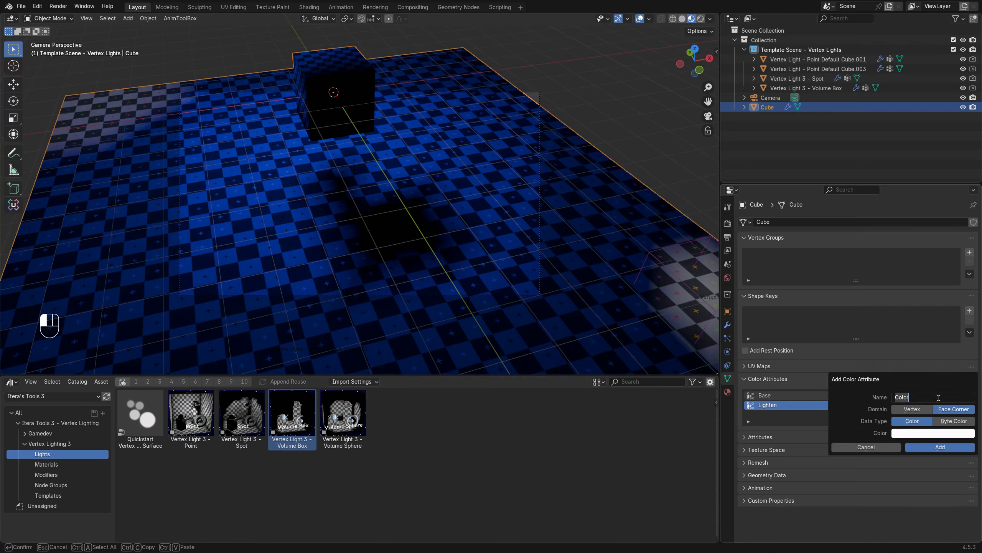
{"action": "type", "text": "Darken"}
{"action": "key", "text": "Return"}
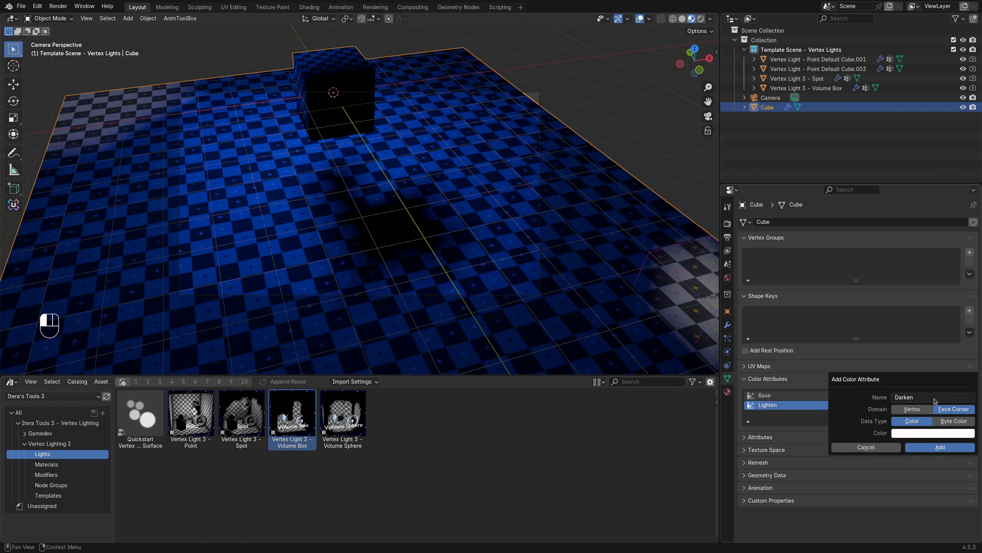
{"action": "left_click", "coordinate": [940, 447]}
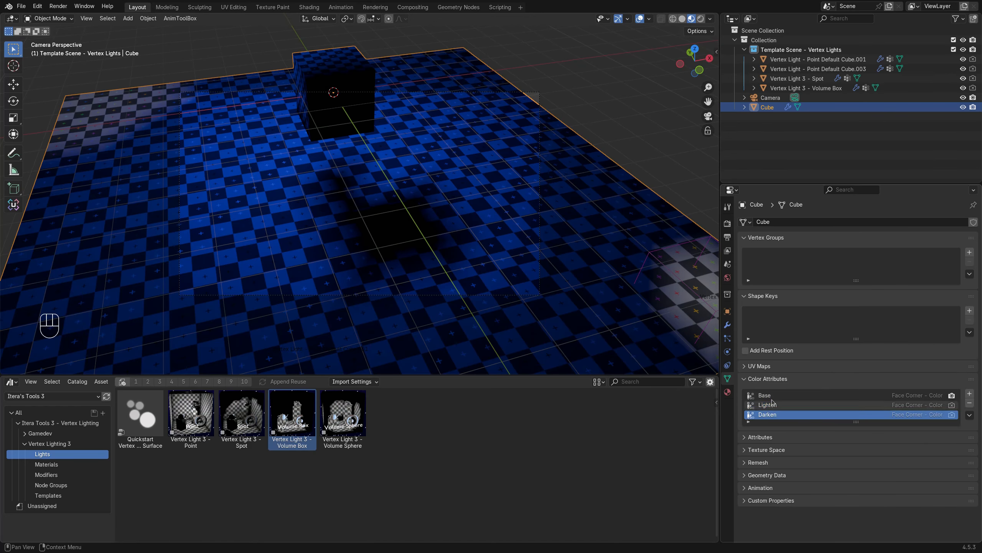
Step: Drive the lightable surface modifier's Base, Lighten and Darken inputs with the color attributes Base, Lighten and Darken
{"action": "left_click", "coordinate": [728, 325]}
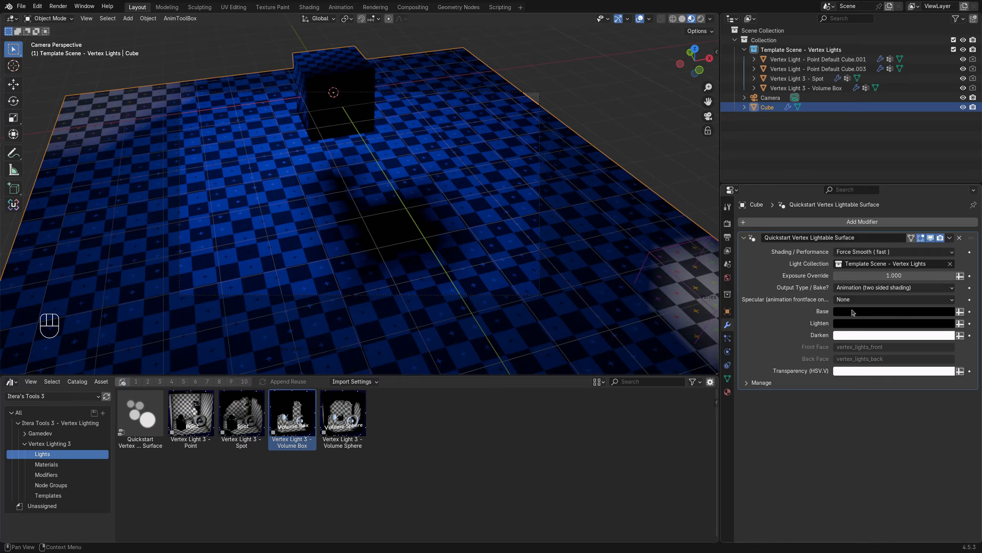
{"action": "mouse_move", "coordinate": [961, 314]}
{"action": "left_mouse_down"}
{"action": "mouse_move", "coordinate": [961, 335]}
{"action": "mouse_move", "coordinate": [961, 313]}
{"action": "left_mouse_up"}
{"action": "left_click", "coordinate": [927, 316]}
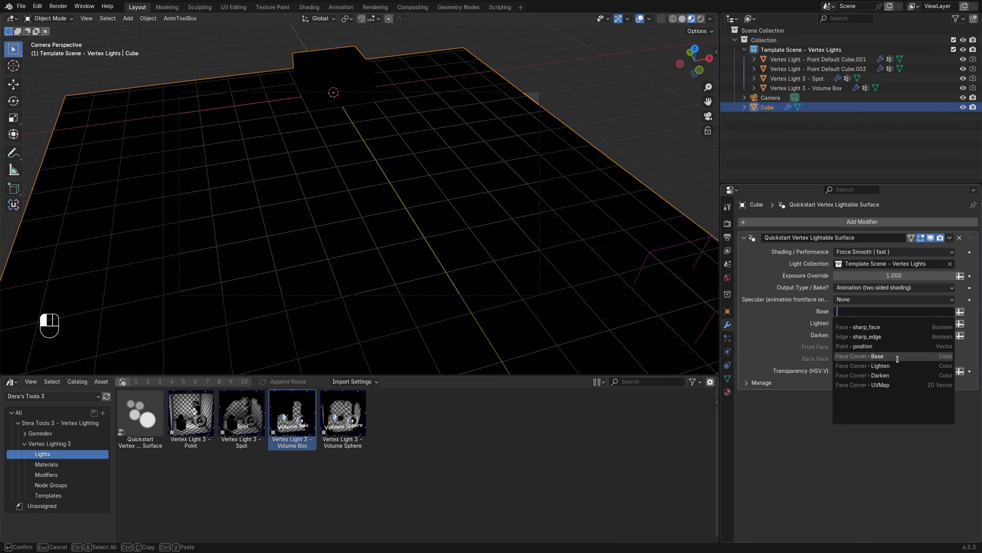
{"action": "left_click", "coordinate": [917, 325]}
{"action": "left_click", "coordinate": [917, 325]}
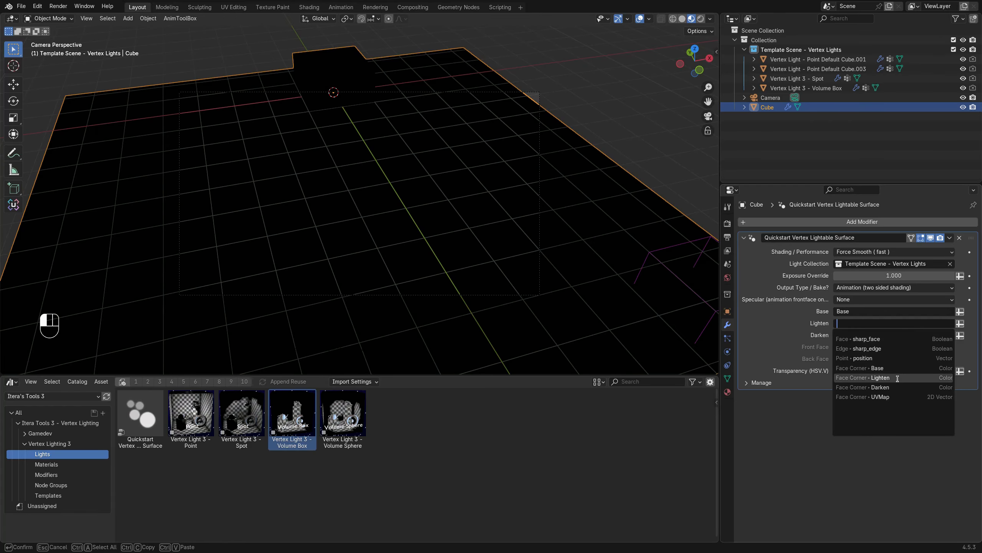
{"action": "left_click", "coordinate": [886, 376]}
{"action": "left_click", "coordinate": [922, 335]}
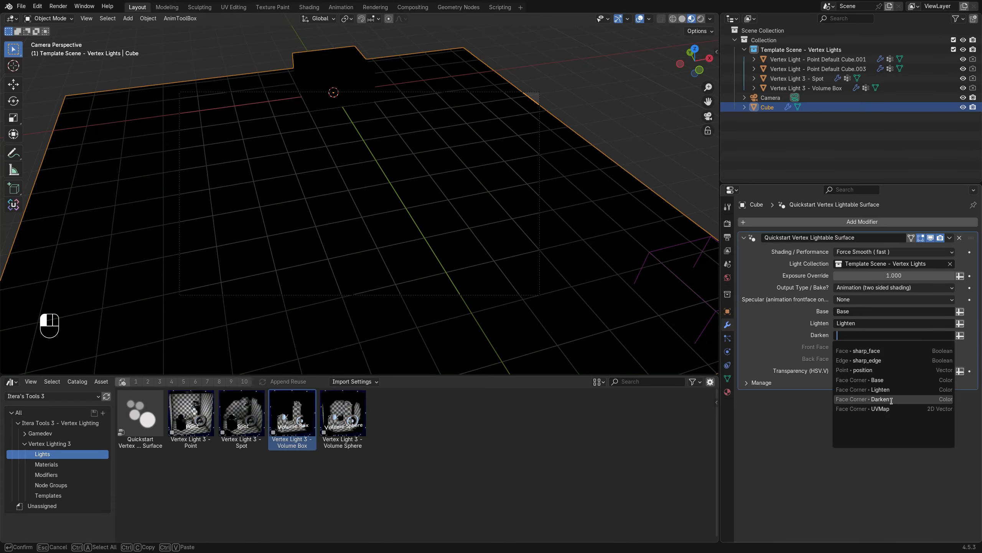
{"action": "left_click", "coordinate": [892, 400]}
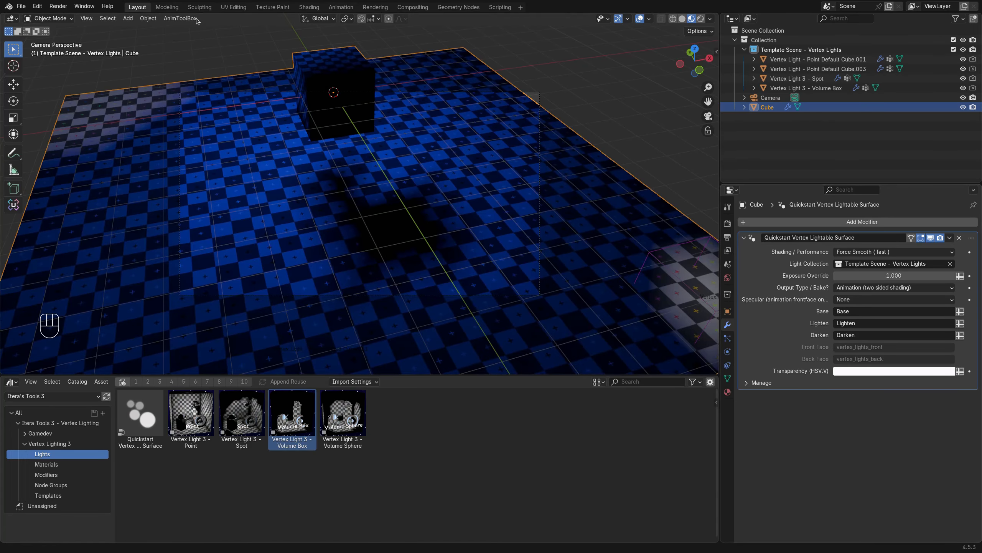
{"action": "left_click", "coordinate": [16, 20]}
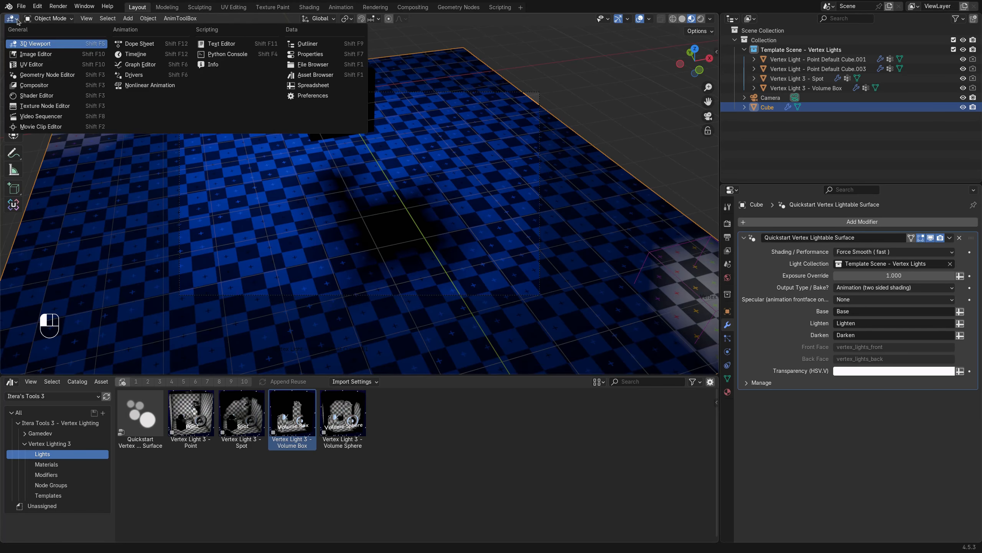
{"action": "middle_click_drag", "start_coordinate": [431, 192], "coordinate": [251, 178]}
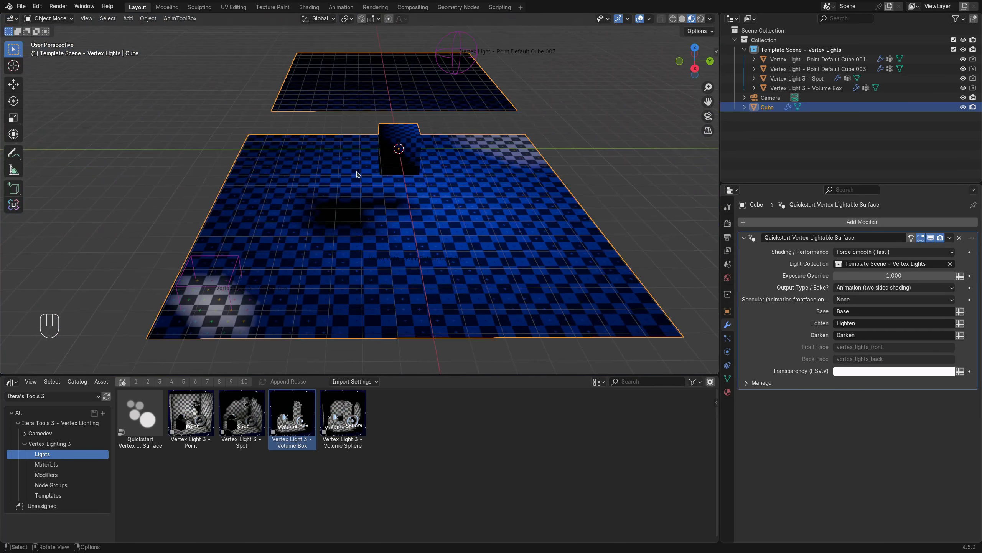
Step: Switch the floor mesh to Vertex Paint mode and make Base its active color attribute
{"action": "left_click", "coordinate": [58, 20]}
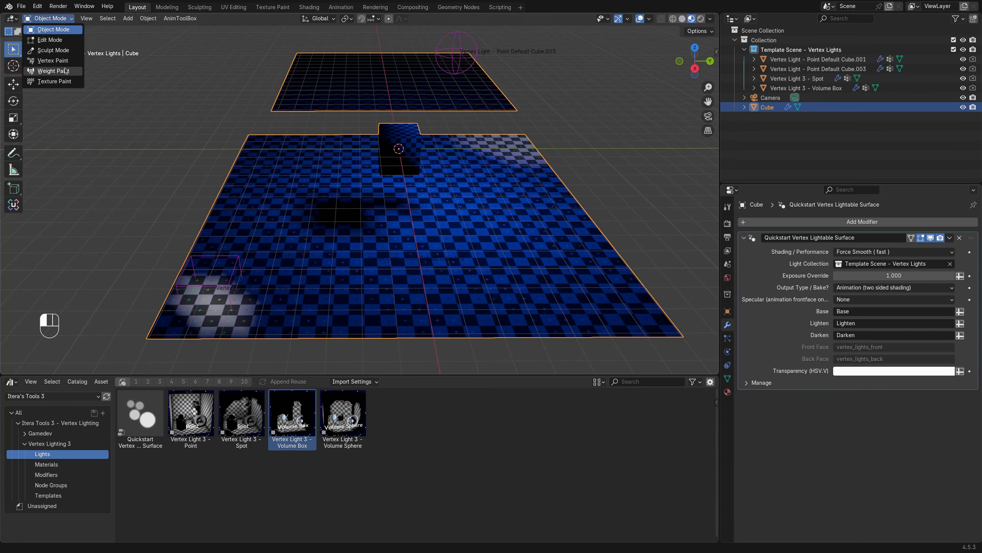
{"action": "left_click", "coordinate": [53, 60]}
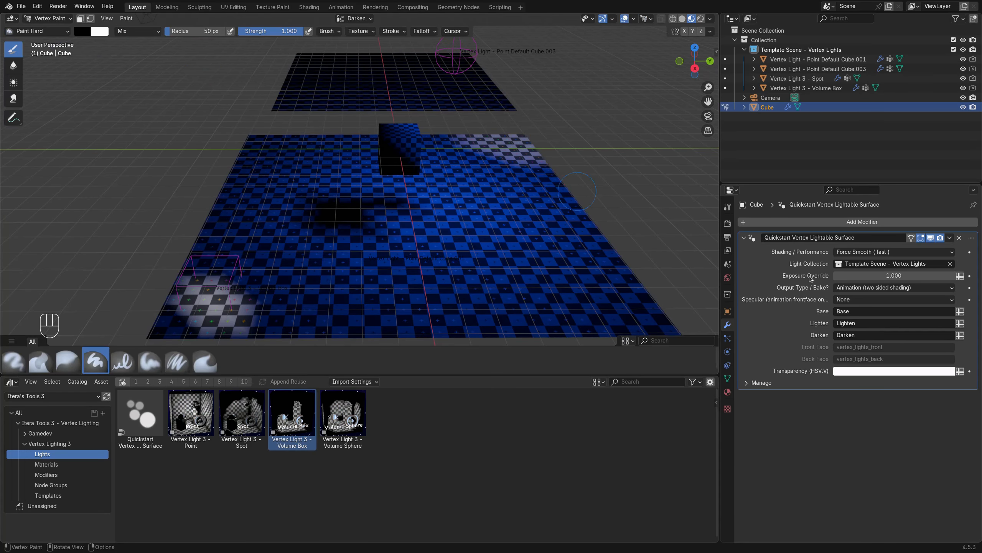
{"action": "left_click", "coordinate": [728, 379]}
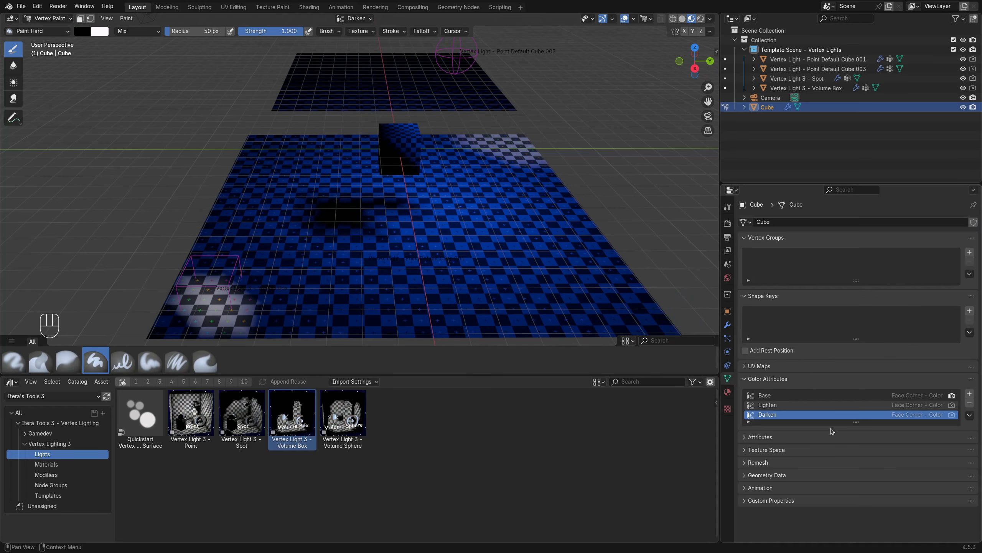
{"action": "left_click", "coordinate": [769, 405]}
{"action": "left_click", "coordinate": [791, 396]}
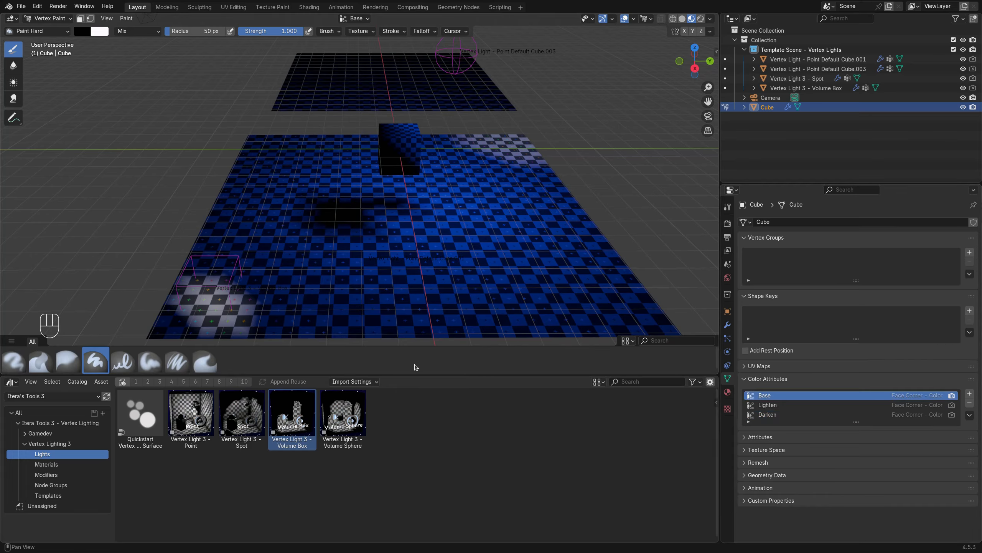
Step: Enlarge the 3D viewport over the asset browser and return the floor mesh to Object Mode
{"action": "left_click_drag", "start_coordinate": [444, 376], "coordinate": [445, 494]}
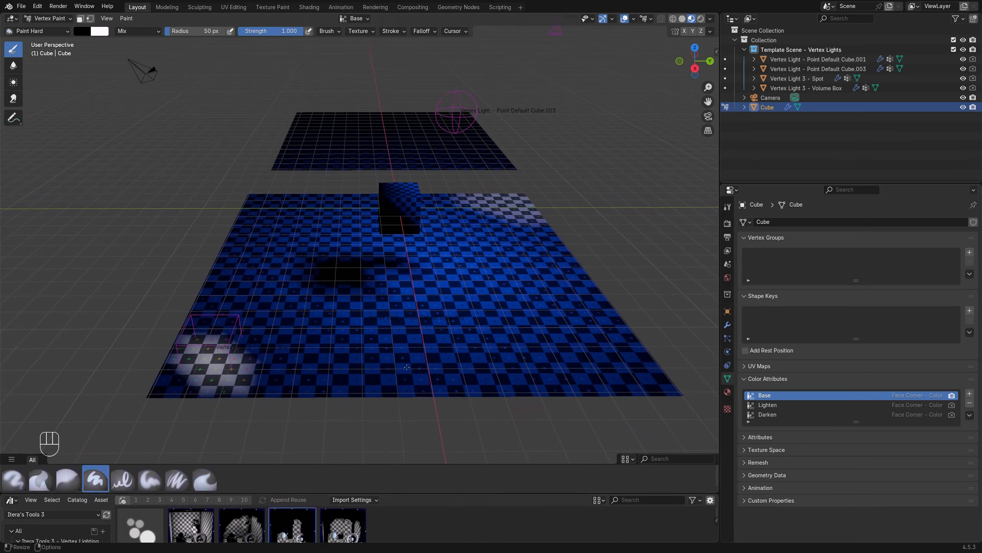
{"action": "key", "text": "Tab"}
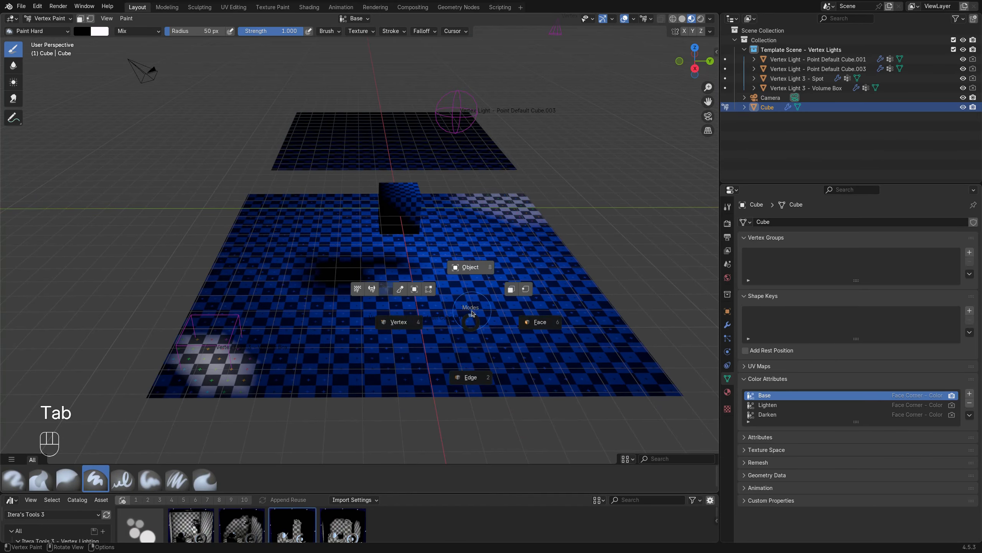
{"action": "key", "text": "Tab"}
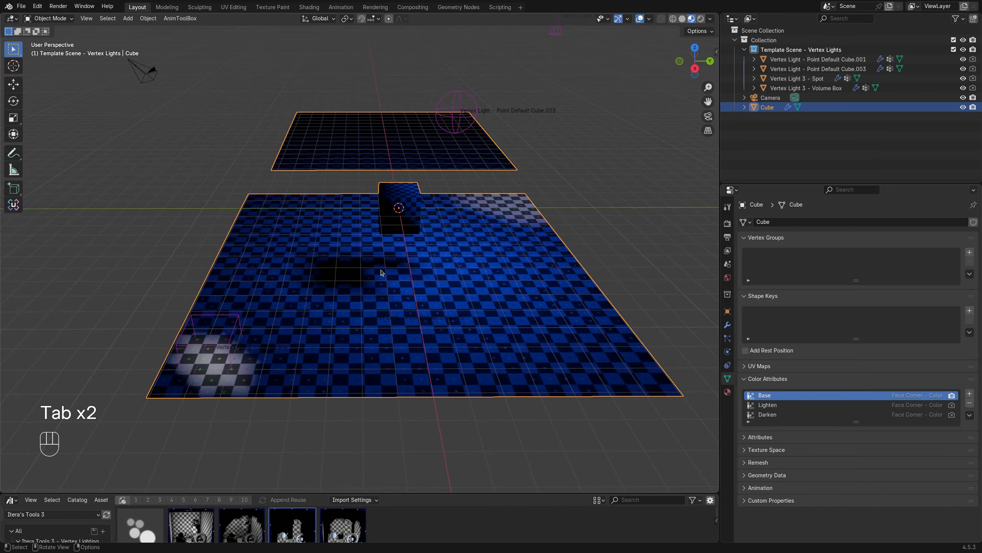
{"action": "middle_click_drag", "start_coordinate": [381, 273], "coordinate": [496, 276]}
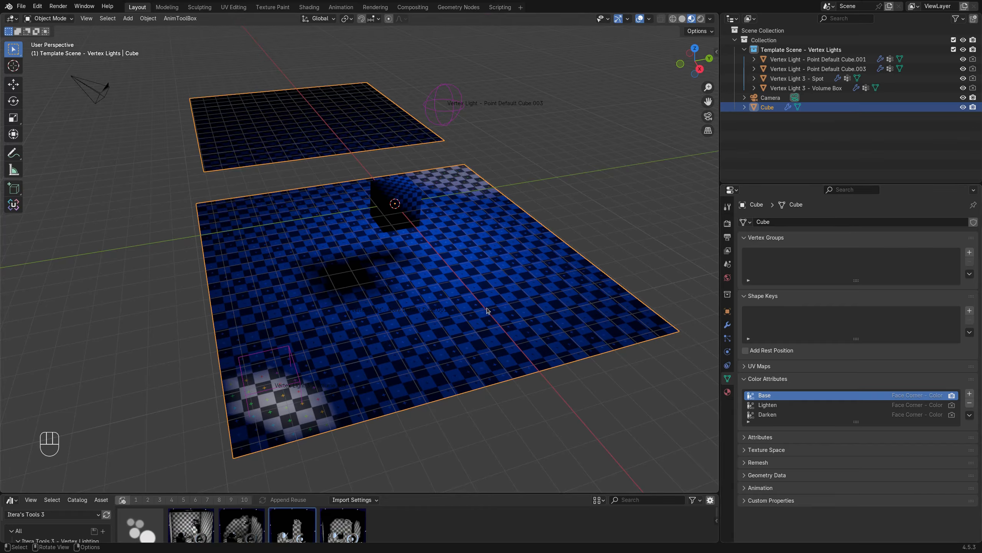
Step: Check the Itera Tools CA Tools section of the color attributes in Edit Mode and return to Object Mode
{"action": "key", "text": "Tab"}
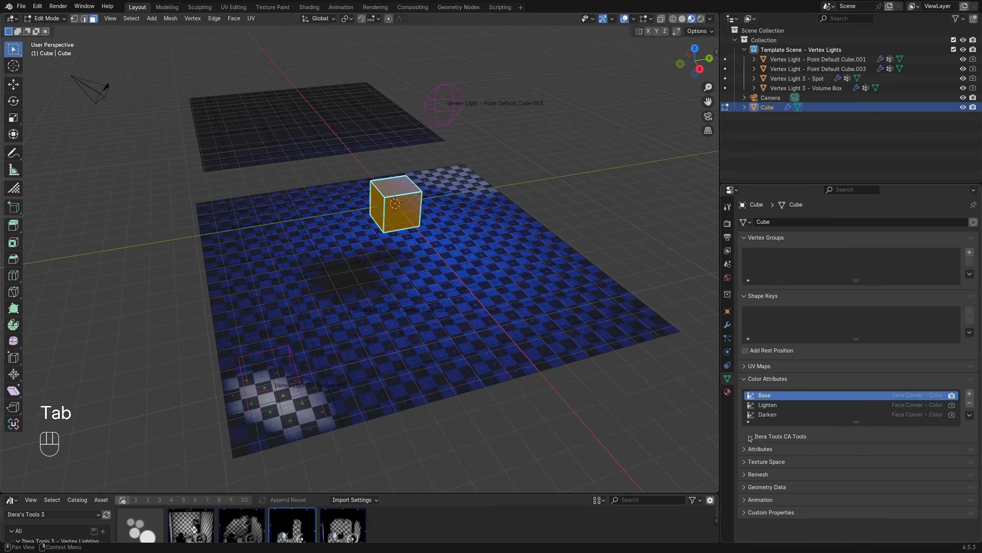
{"action": "left_click", "coordinate": [751, 437]}
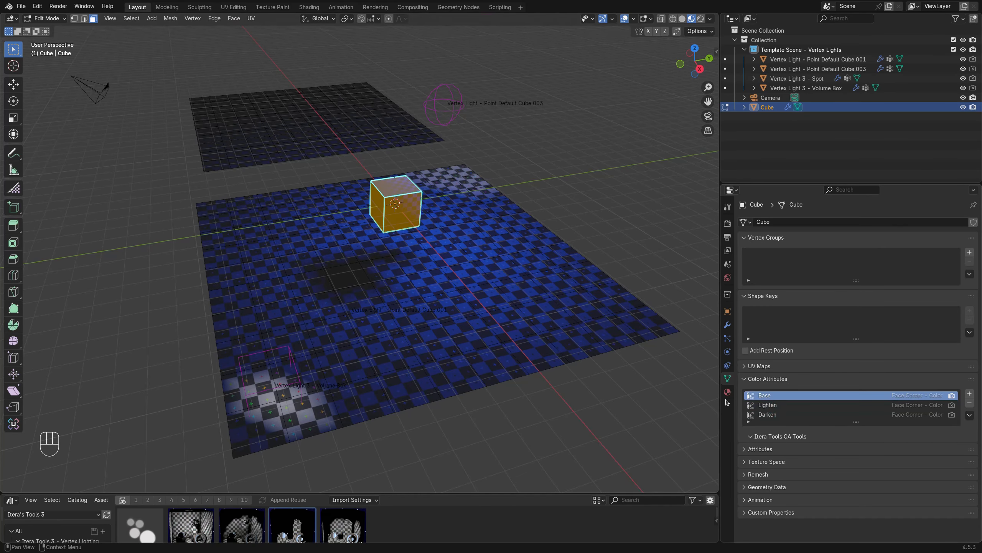
{"action": "middle_click_drag", "start_coordinate": [619, 372], "coordinate": [556, 342]}
{"action": "key", "text": "Tab"}
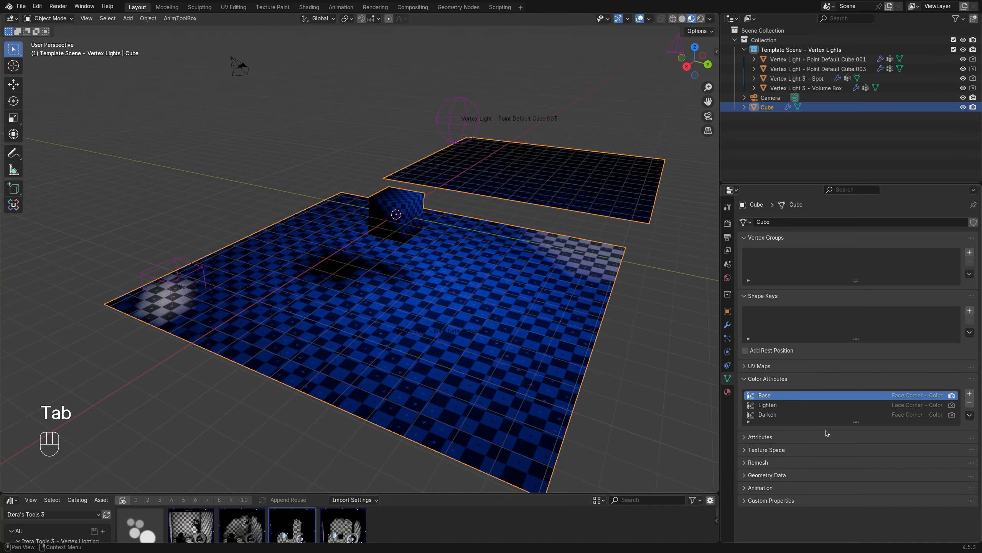
Step: Remove the Base, Lighten and Darken color attributes from the floor mesh
{"action": "left_click", "coordinate": [970, 403]}
{"action": "left_click", "coordinate": [969, 403]}
{"action": "left_click", "coordinate": [970, 403]}
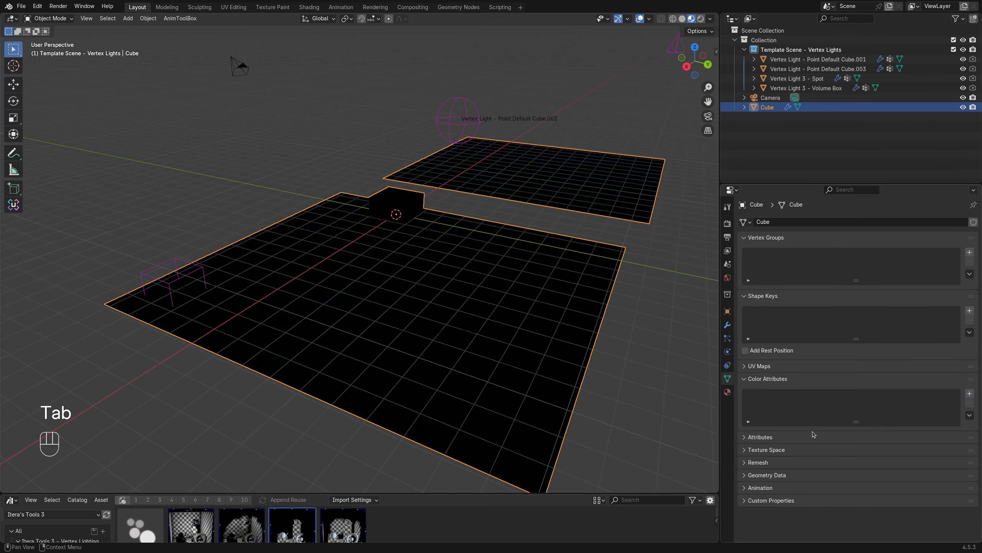
Step: Delete both UV maps of the floor mesh and initialize its attributes with Itera Material Tools 3
{"action": "left_click", "coordinate": [745, 366]}
{"action": "left_click", "coordinate": [814, 392]}
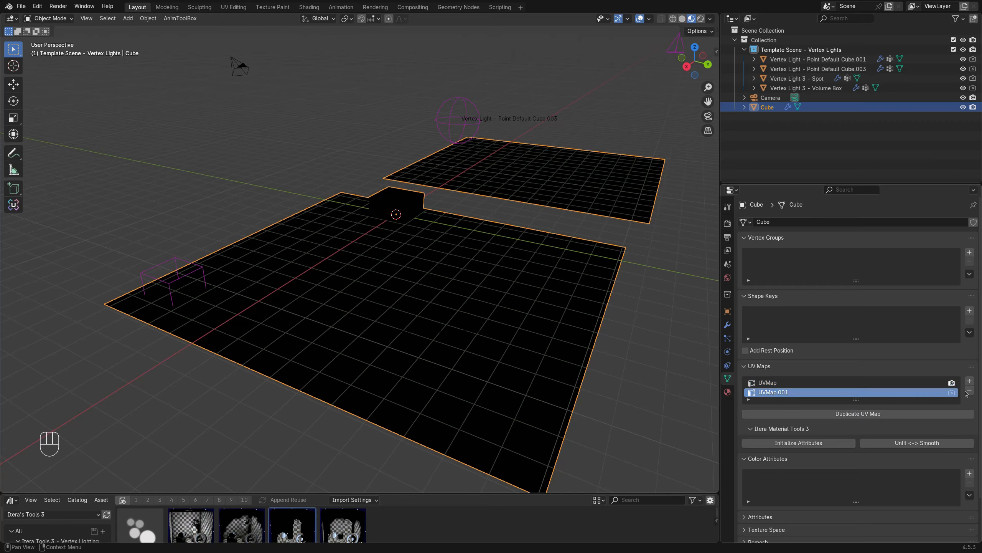
{"action": "left_click", "coordinate": [969, 391]}
{"action": "left_click", "coordinate": [969, 391]}
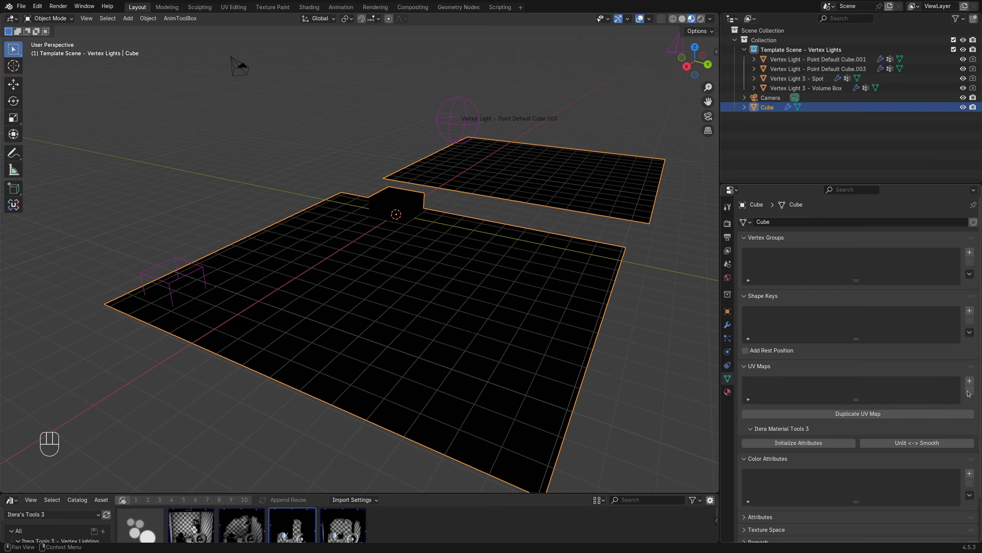
{"action": "left_click", "coordinate": [804, 446]}
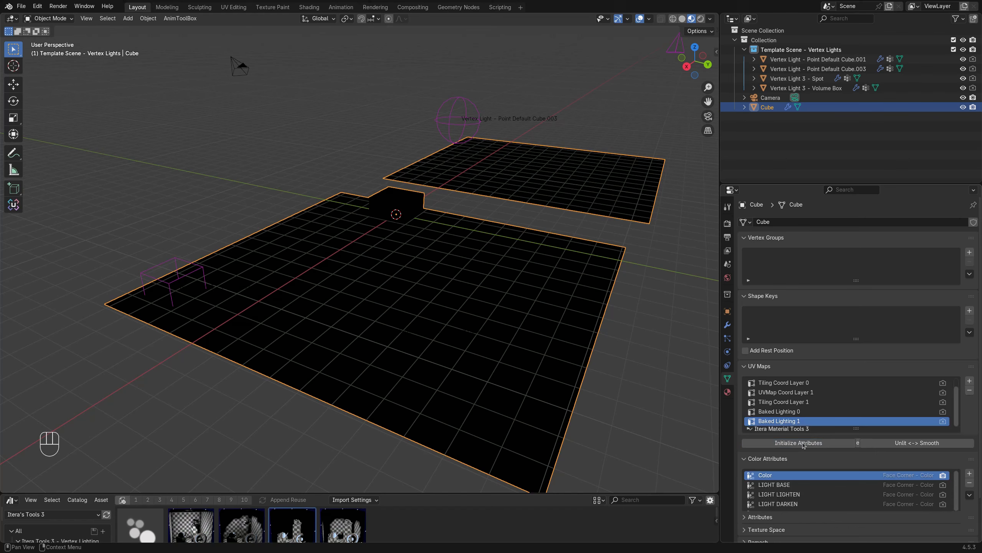
{"action": "scroll", "coordinate": [801, 445], "scroll_direction": "down", "scroll_amount": 6}
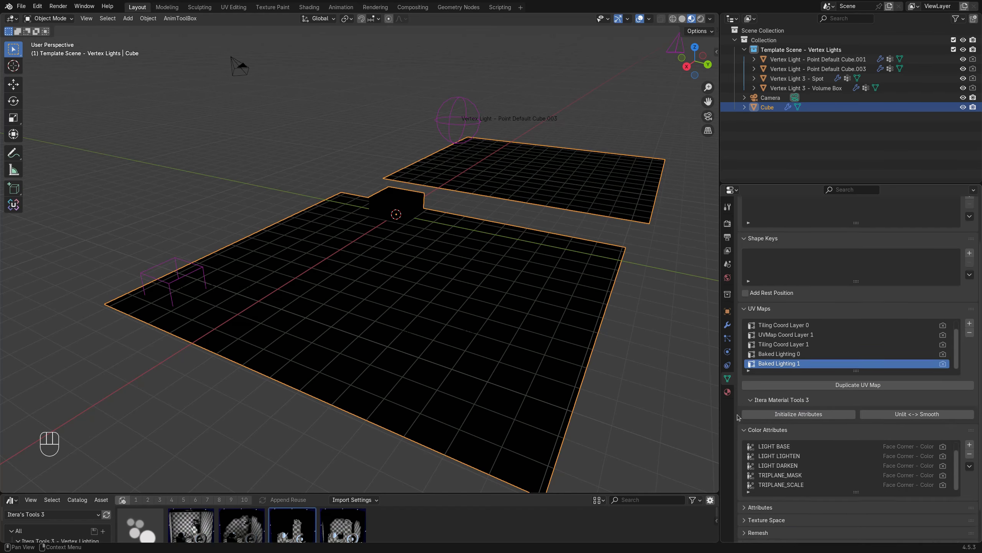
Step: Reset the lightable surface modifier's Lighten and Darken inputs to plain values and drive Base with the LIGHT BASE attribute
{"action": "left_click", "coordinate": [728, 325]}
{"action": "left_click", "coordinate": [960, 312]}
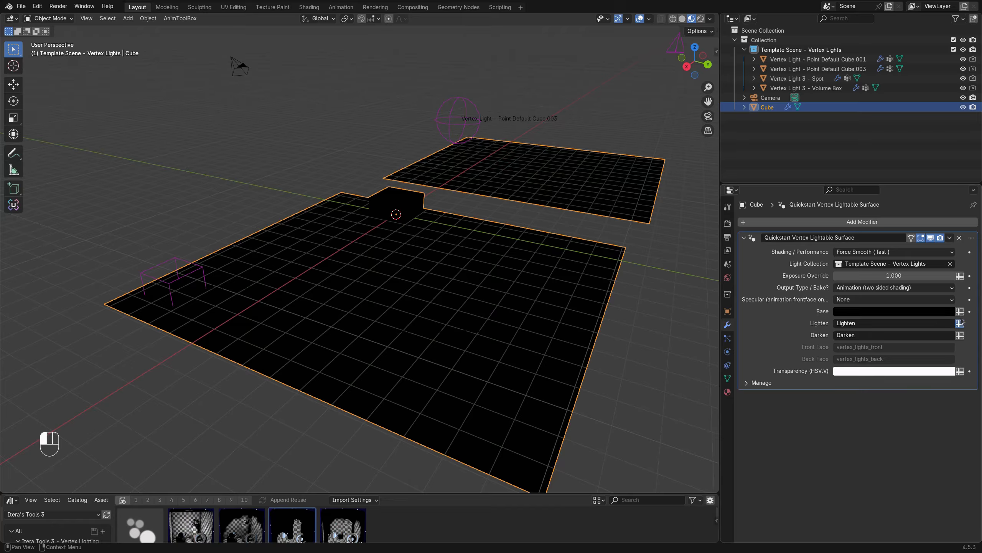
{"action": "left_click", "coordinate": [960, 323]}
{"action": "left_click", "coordinate": [960, 335]}
{"action": "left_click", "coordinate": [960, 312]}
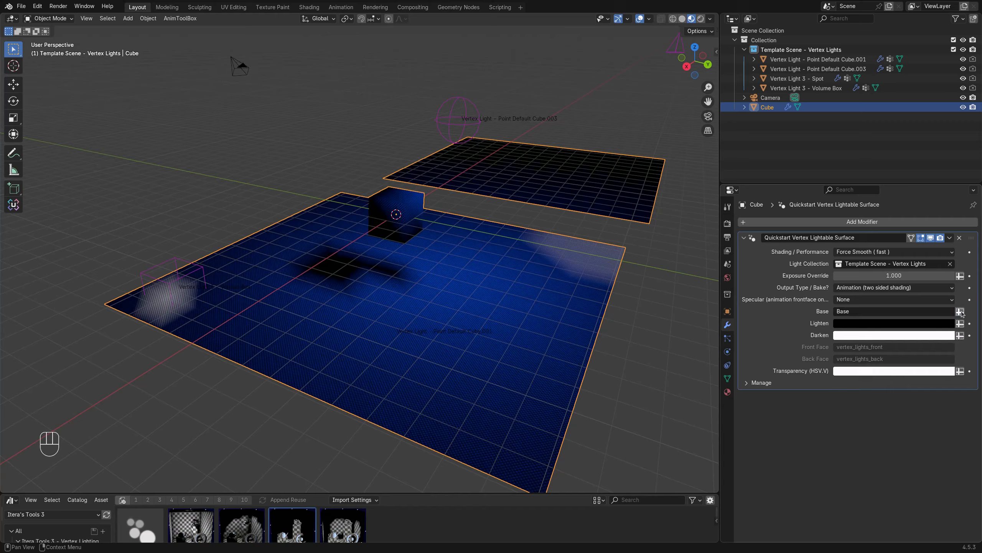
{"action": "left_click", "coordinate": [940, 314]}
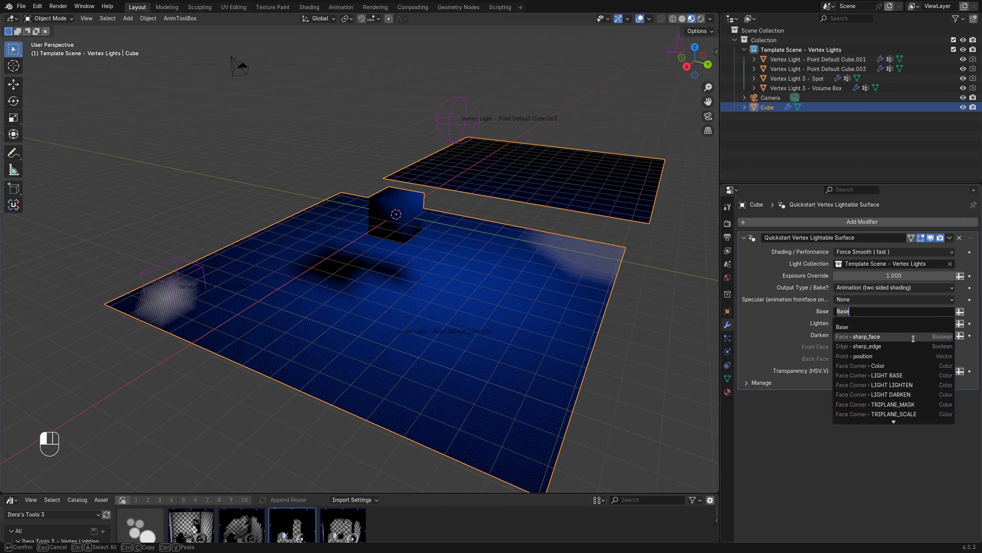
{"action": "left_click", "coordinate": [911, 375]}
Step: Drive the modifier's Lighten input with the LIGHT LIGHTEN attribute and its Darken input with LIGHT DARKEN
{"action": "left_click", "coordinate": [957, 325]}
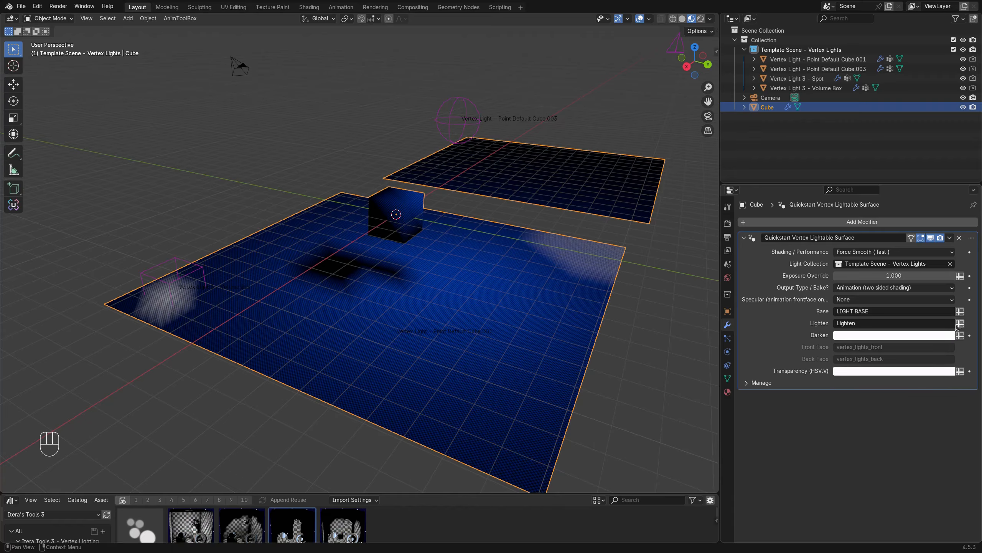
{"action": "left_click", "coordinate": [888, 324]}
{"action": "left_click", "coordinate": [893, 398]}
{"action": "left_click", "coordinate": [960, 335]}
{"action": "left_click", "coordinate": [921, 336]}
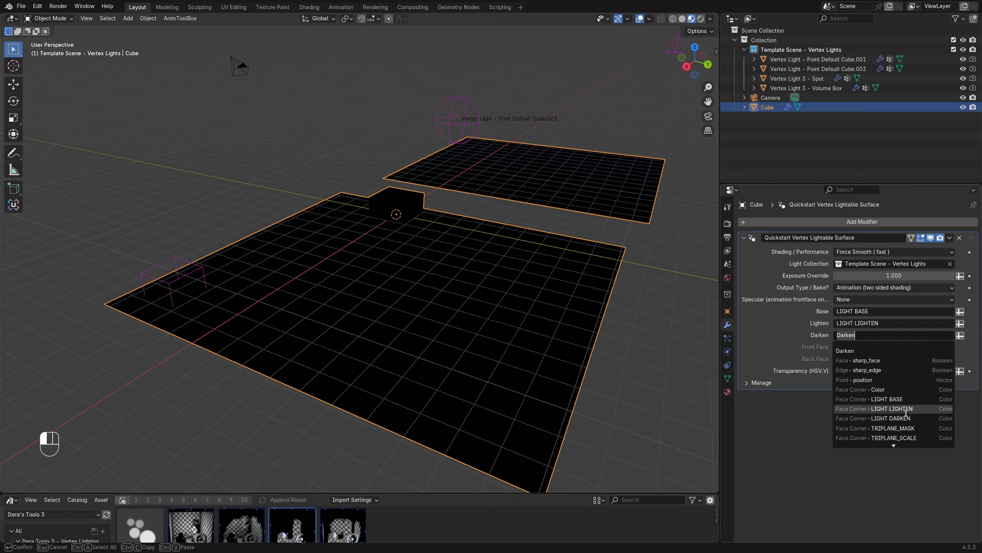
{"action": "left_click", "coordinate": [885, 411]}
Step: Enter Edit Mode on the floor mesh, select a single face in front of the cube and change to vertex selection
{"action": "middle_click_drag", "start_coordinate": [478, 356], "coordinate": [421, 280]}
{"action": "scroll", "coordinate": [462, 355], "scroll_direction": "up", "scroll_amount": 4}
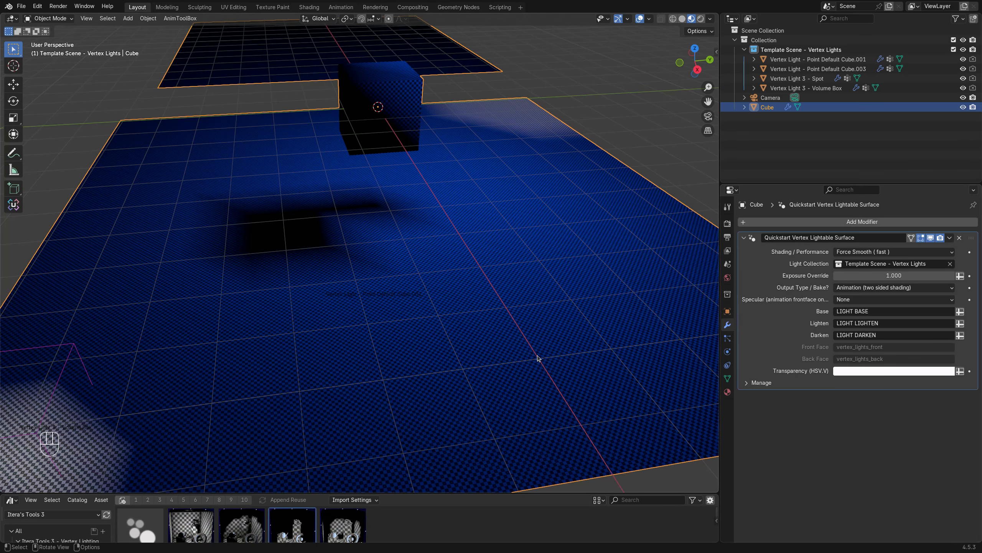
{"action": "middle_click_drag", "start_coordinate": [538, 358], "coordinate": [500, 356]}
{"action": "key", "text": "Tab"}
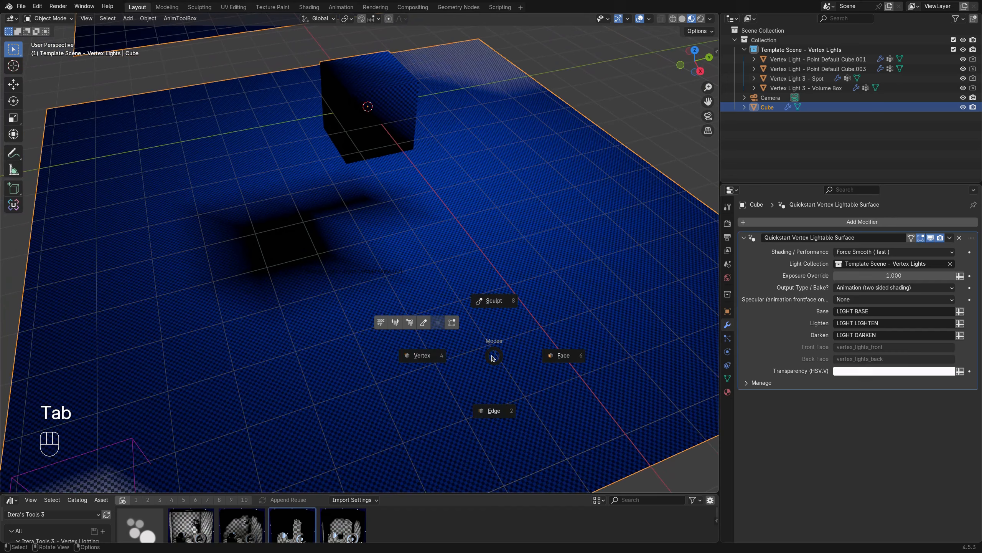
{"action": "left_click", "coordinate": [727, 378]}
{"action": "key", "text": "Tab"}
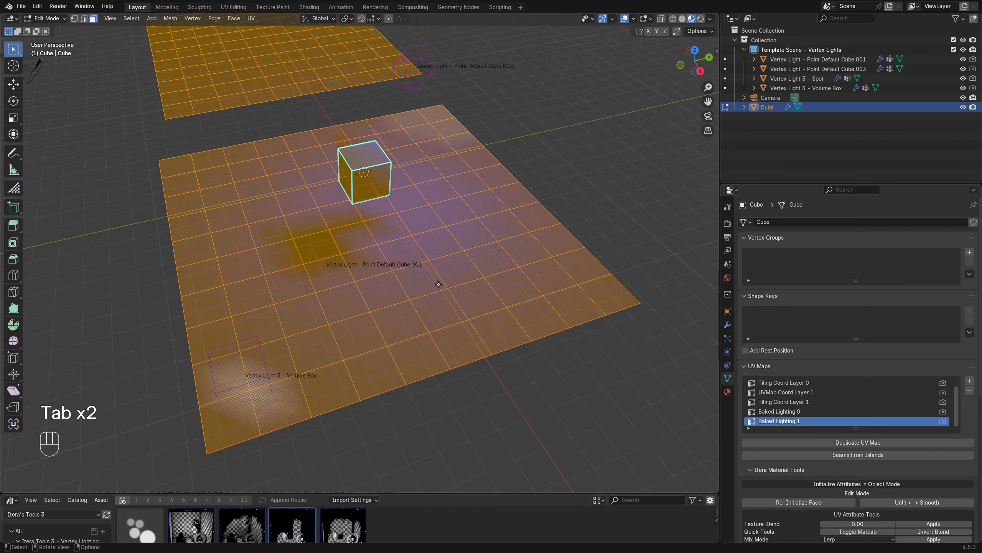
{"action": "left_click", "coordinate": [438, 284]}
{"action": "key", "text": "Tab"}
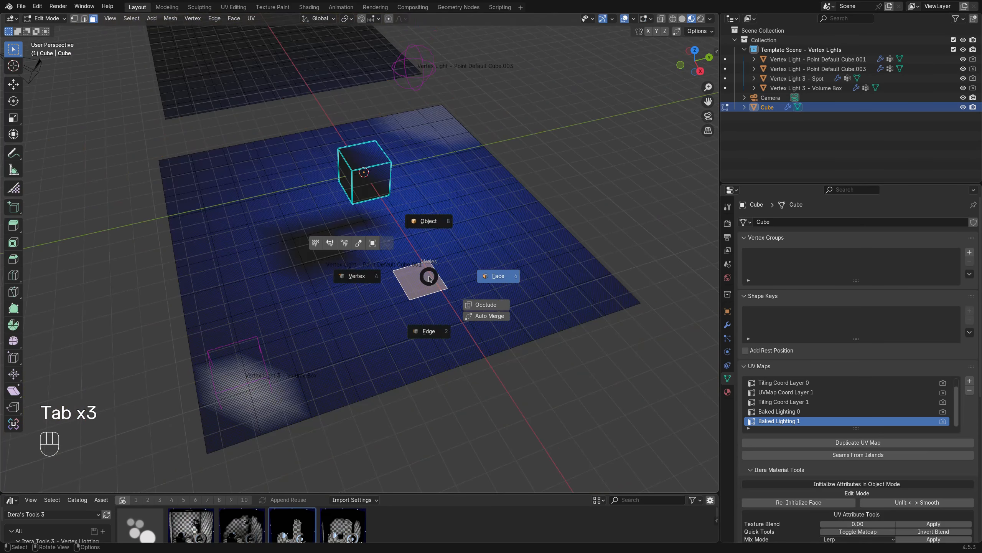
{"action": "key", "text": "Tab"}
{"action": "scroll", "coordinate": [675, 364], "scroll_direction": "up", "scroll_amount": 2}
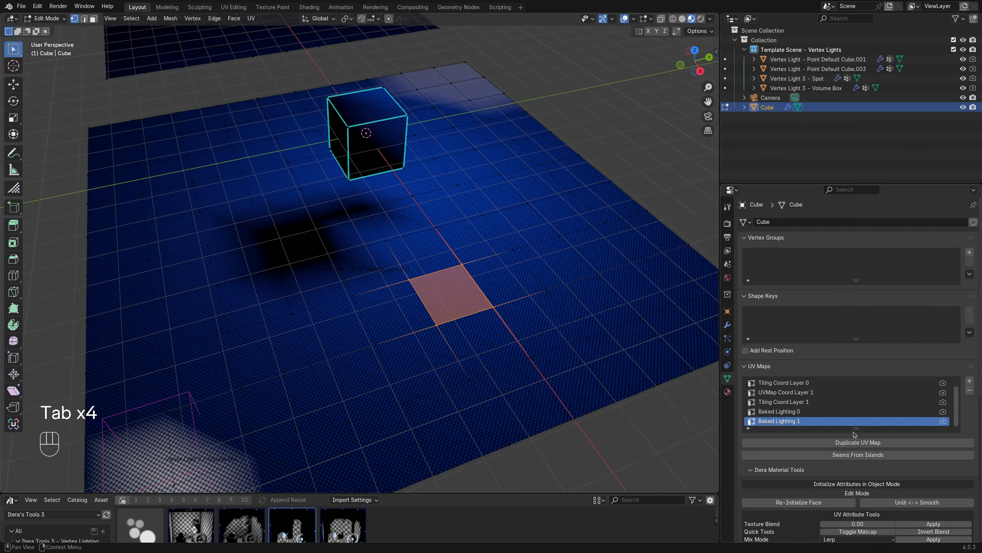
Step: Make LIGHT BASE the active color attribute and apply white RGB to the selected floor face and a second face beside it
{"action": "scroll", "coordinate": [850, 422], "scroll_direction": "down", "scroll_amount": 5}
{"action": "scroll", "coordinate": [871, 449], "scroll_direction": "down", "scroll_amount": 2}
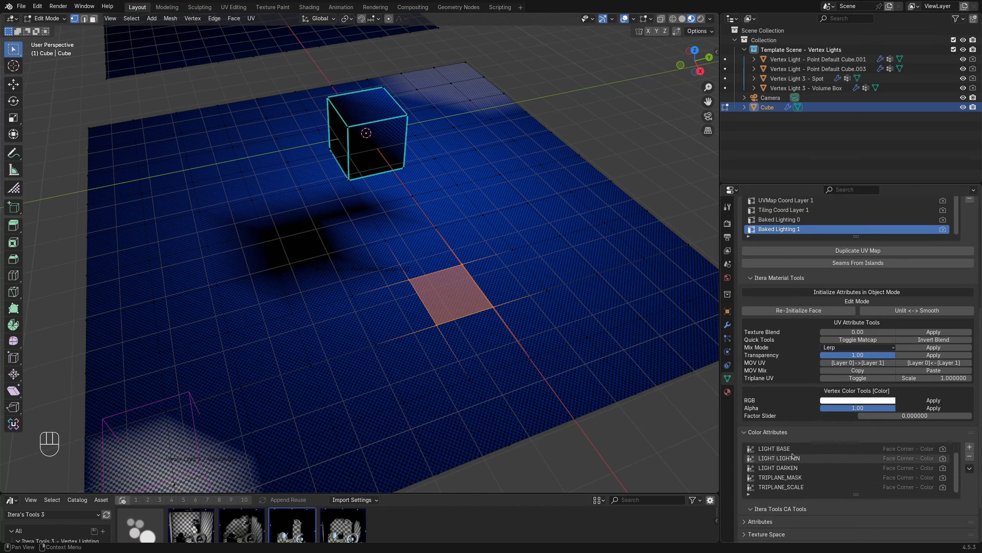
{"action": "left_click", "coordinate": [804, 449]}
{"action": "left_click", "coordinate": [937, 400]}
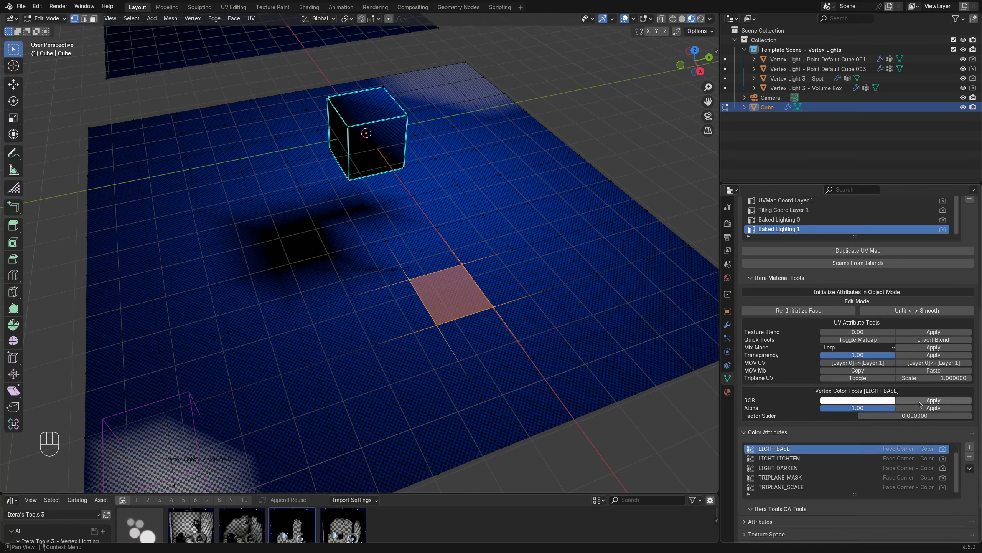
{"action": "left_click_drag", "start_coordinate": [497, 231], "coordinate": [619, 312]}
{"action": "left_click", "coordinate": [933, 400]}
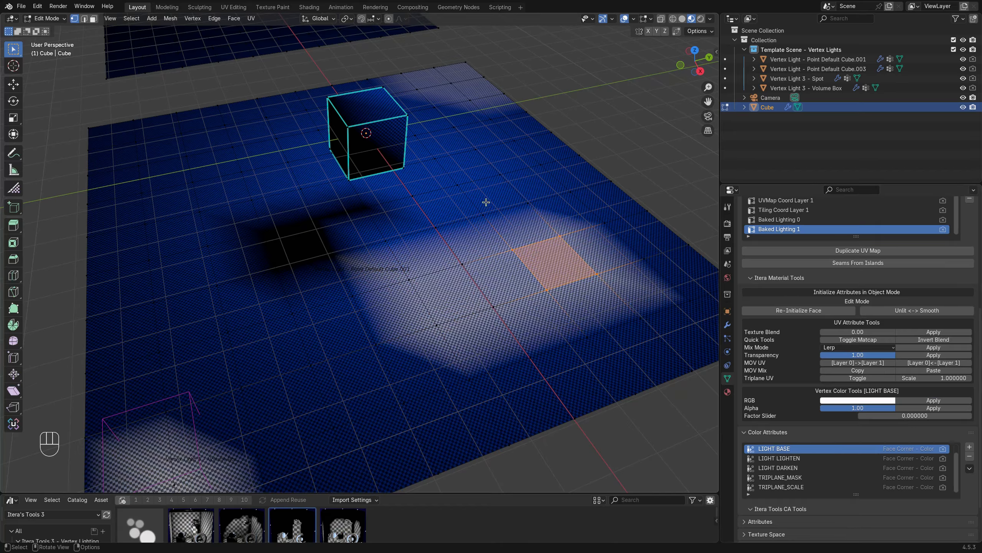
Step: Set the vertex color tool's RGB to near-black and apply it to the floor vertices between the white patch and the cube
{"action": "left_click_drag", "start_coordinate": [471, 164], "coordinate": [542, 211]}
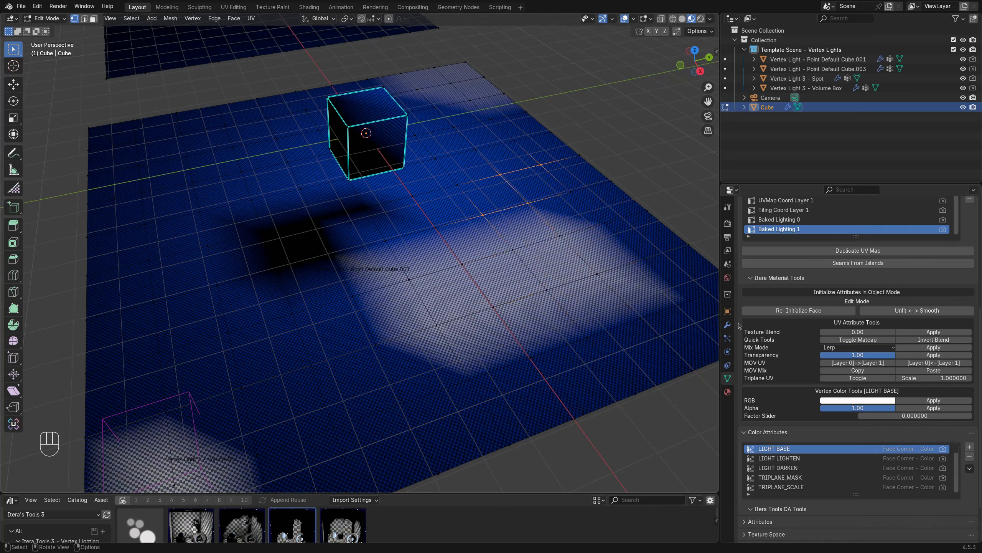
{"action": "left_click", "coordinate": [862, 401]}
{"action": "left_click_drag", "start_coordinate": [844, 301], "coordinate": [891, 329]}
{"action": "left_click", "coordinate": [886, 402]}
{"action": "left_click", "coordinate": [926, 404]}
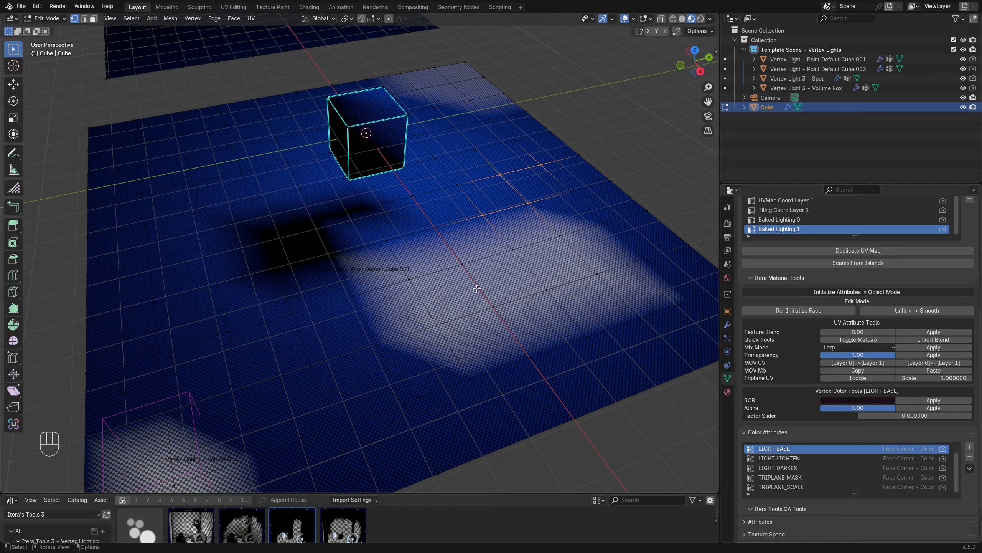
Step: Select the strip of three floor faces across the white patch and apply the near-black RGB to them
{"action": "left_click", "coordinate": [451, 294]}
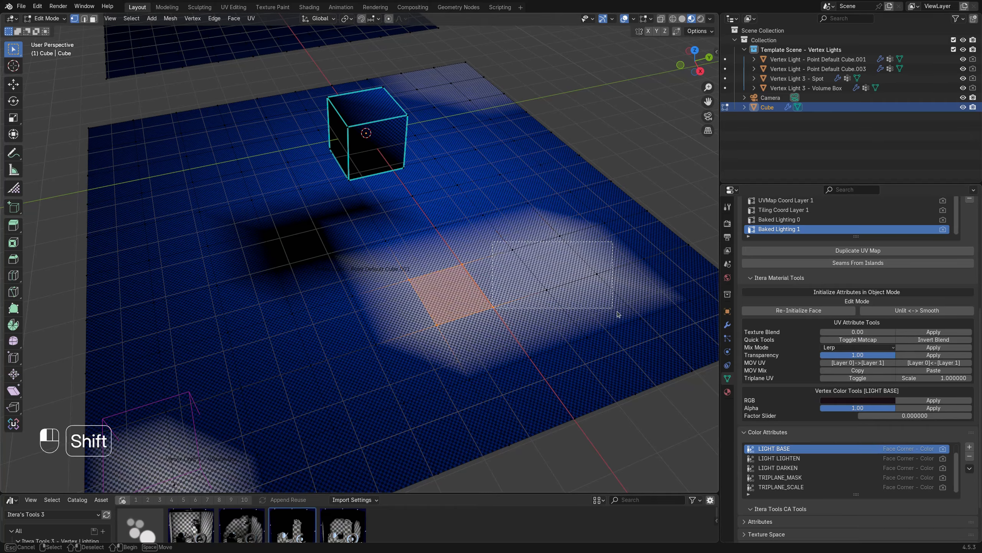
{"action": "left_click", "coordinate": [507, 279], "text": "shift"}
{"action": "left_click", "coordinate": [593, 265], "text": "shift"}
{"action": "left_click", "coordinate": [933, 401]}
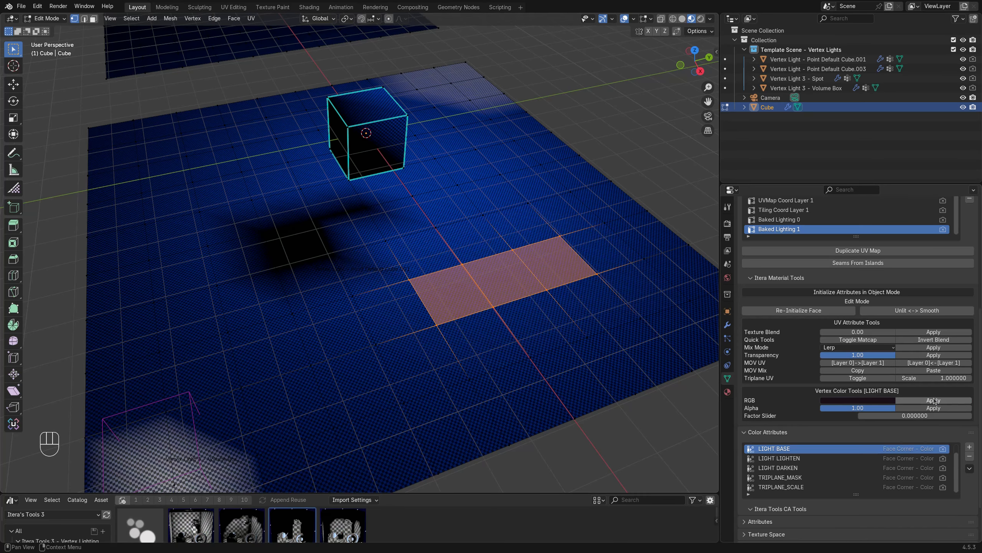
Step: Brighten the LIGHT BASE color of the selected floor faces by setting the Factor Slider to 0.372
{"action": "left_click_drag", "start_coordinate": [889, 415], "coordinate": [459, 279]}
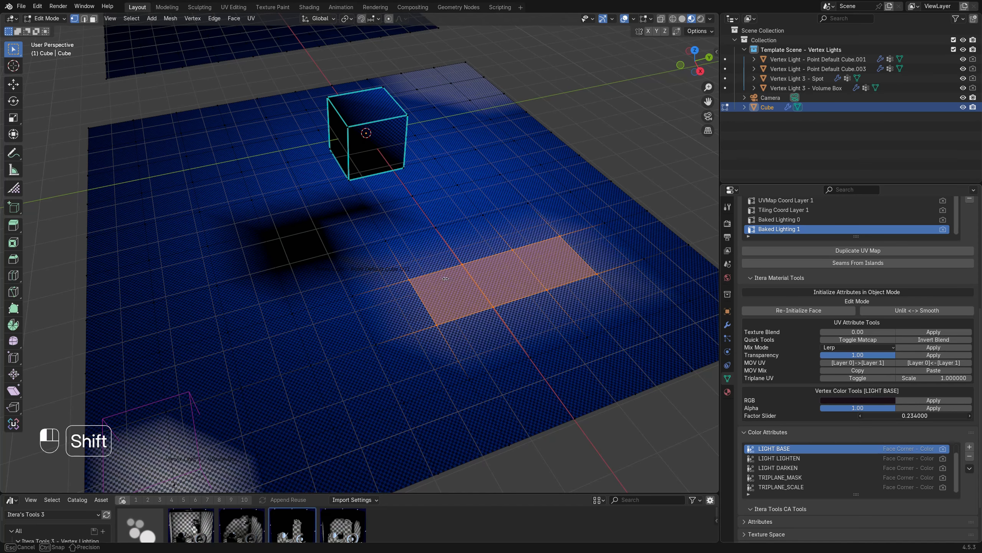
{"action": "left_click_drag", "start_coordinate": [907, 415], "coordinate": [906, 416], "text": "shift"}
{"action": "left_click", "coordinate": [592, 321]}
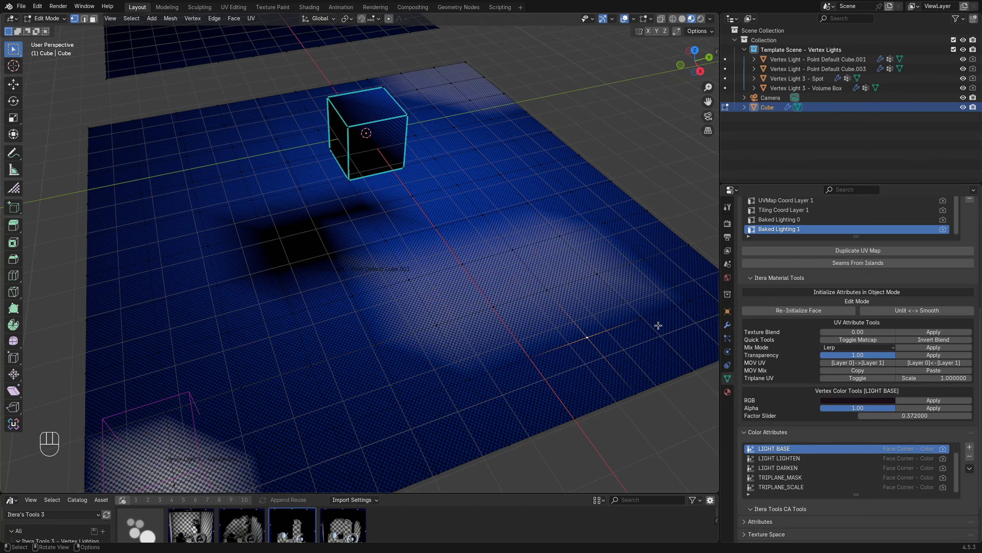
Step: Select a floor strip to the side of the cube, make LIGHT LIGHTEN the active color attribute and apply orange RGB to it
{"action": "middle_click_drag", "start_coordinate": [657, 324], "coordinate": [619, 316]}
{"action": "left_click_drag", "start_coordinate": [497, 183], "coordinate": [616, 280]}
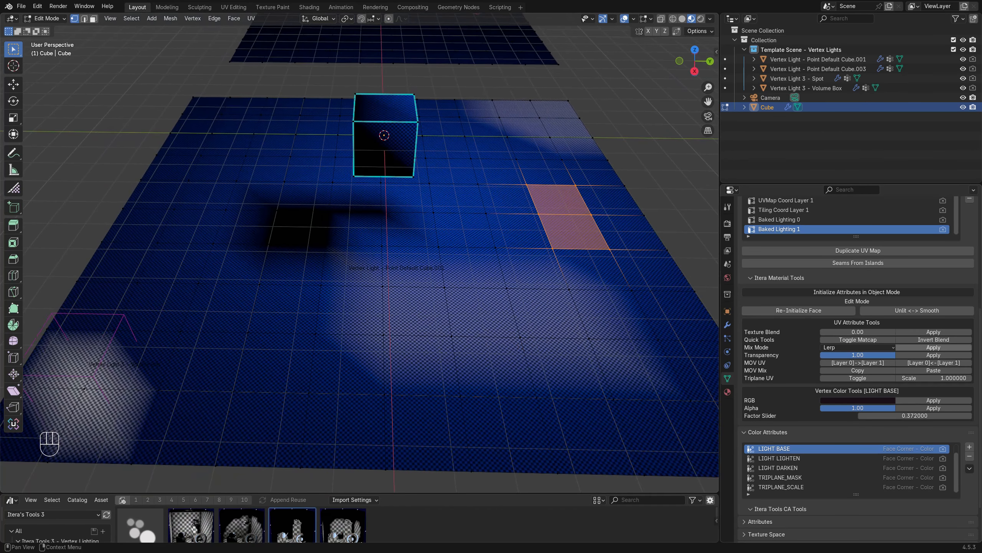
{"action": "left_click", "coordinate": [871, 458]}
{"action": "left_click", "coordinate": [871, 401]}
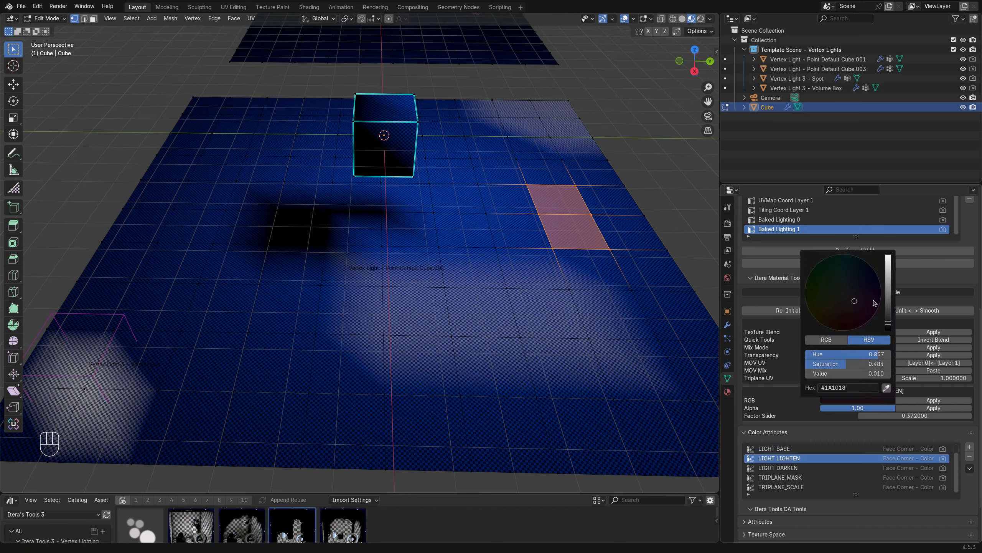
{"action": "left_click_drag", "start_coordinate": [832, 321], "coordinate": [881, 294]}
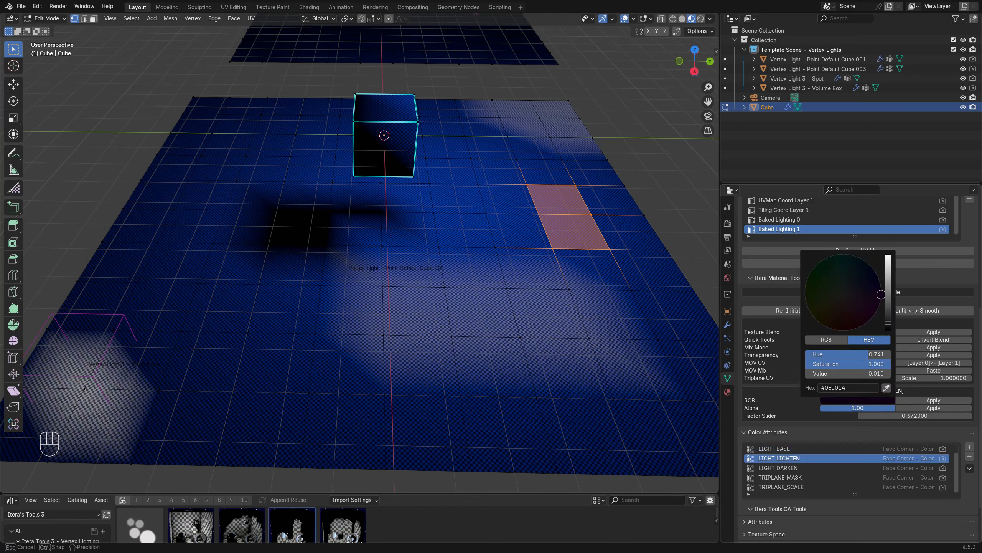
{"action": "left_click_drag", "start_coordinate": [850, 329], "coordinate": [811, 313]}
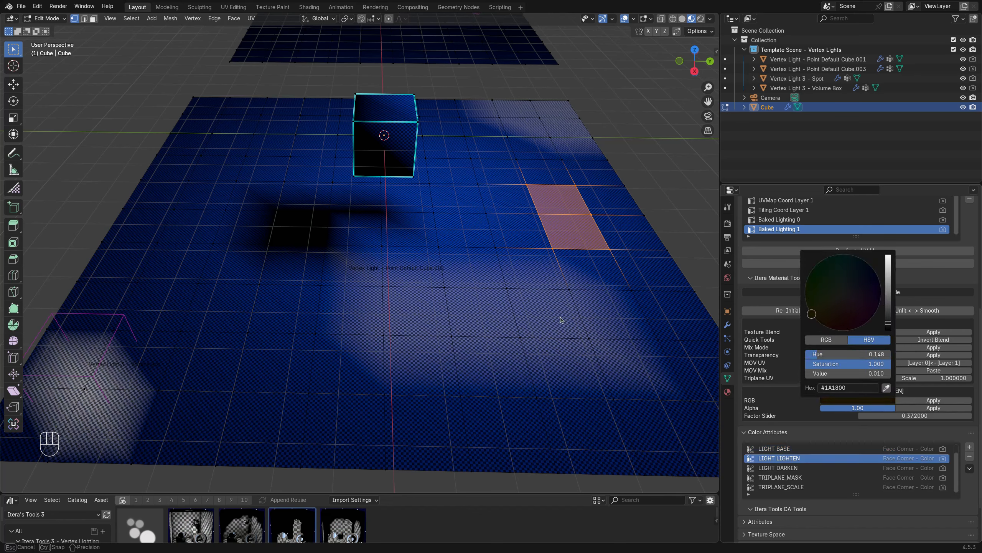
{"action": "left_click", "coordinate": [876, 402]}
{"action": "left_click_drag", "start_coordinate": [891, 313], "coordinate": [890, 219]}
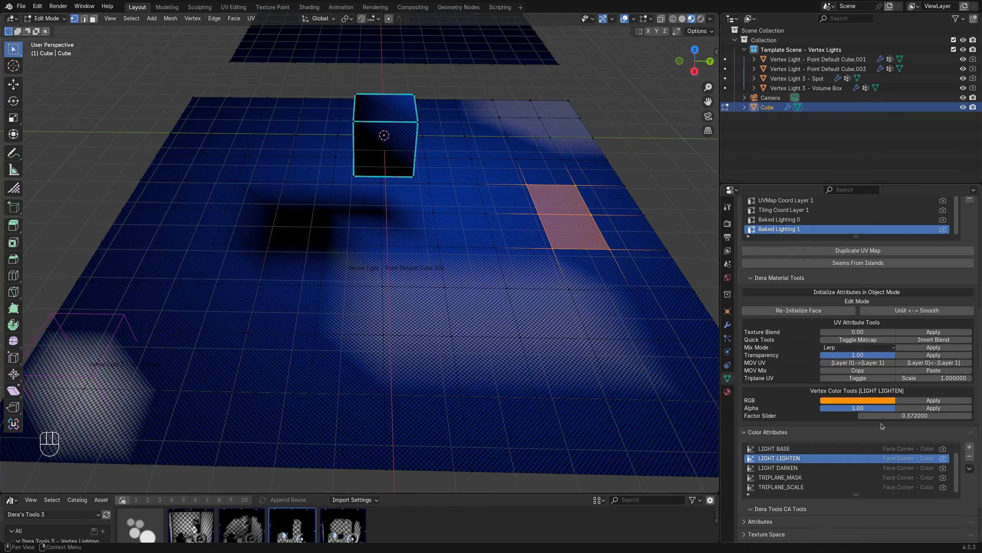
{"action": "left_click", "coordinate": [933, 401]}
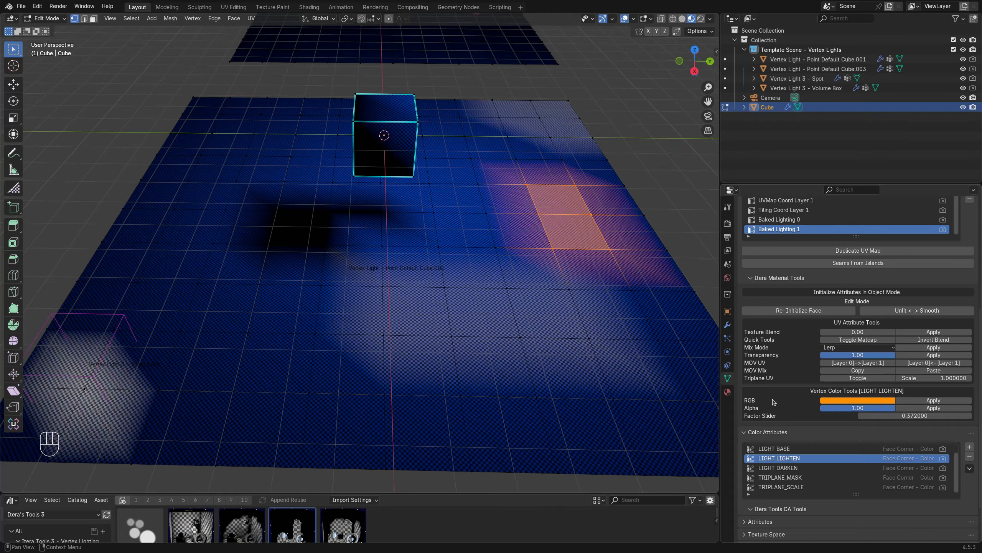
Step: Extend the orange LIGHT LIGHTEN color to the neighbouring floor vertices beside the white patch
{"action": "middle_click_drag", "start_coordinate": [588, 278], "coordinate": [391, 248]}
{"action": "left_click_drag", "start_coordinate": [390, 248], "coordinate": [506, 362]}
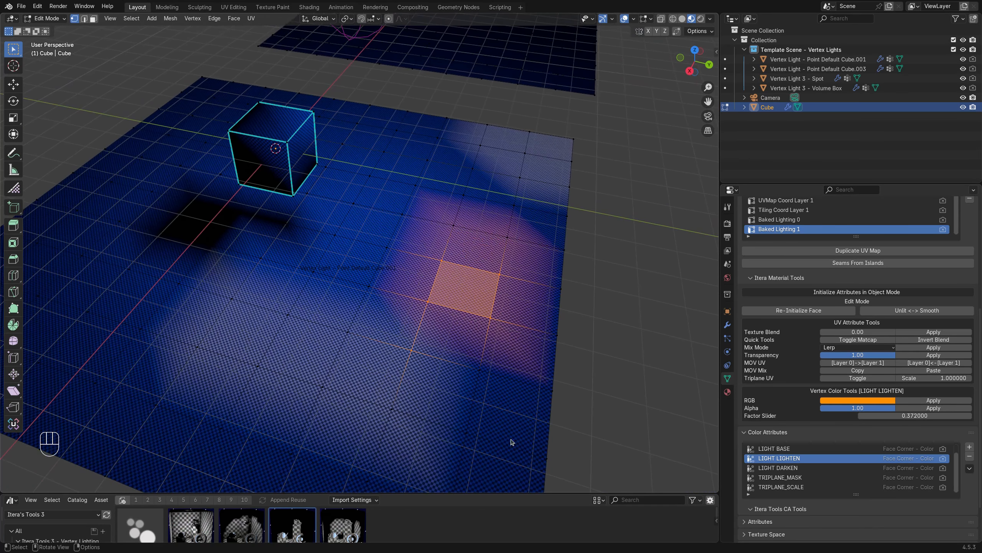
{"action": "left_click", "coordinate": [479, 370]}
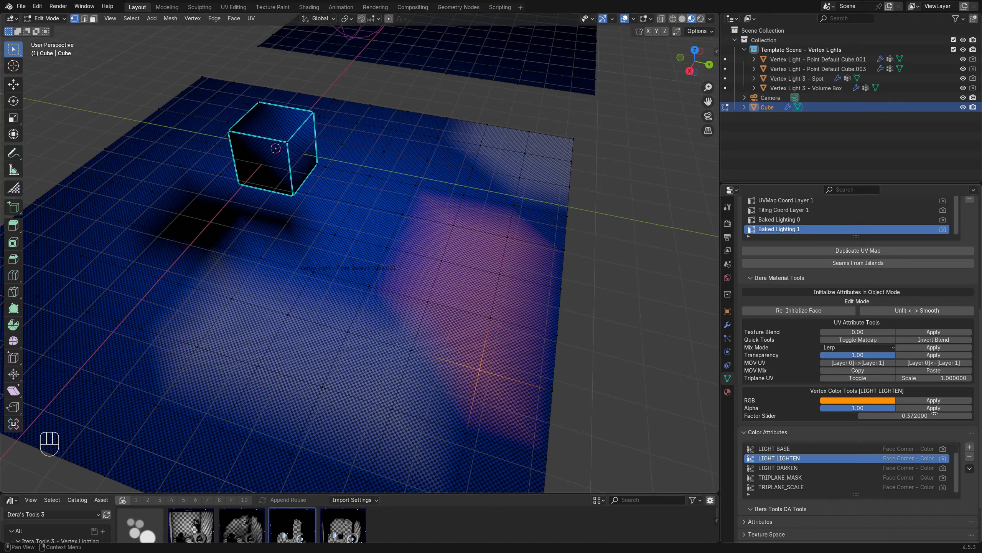
Step: Make LIGHT DARKEN the active color attribute, select two adjacent floor faces at the orange area's edge and set the Factor Slider to 0
{"action": "left_click", "coordinate": [781, 467]}
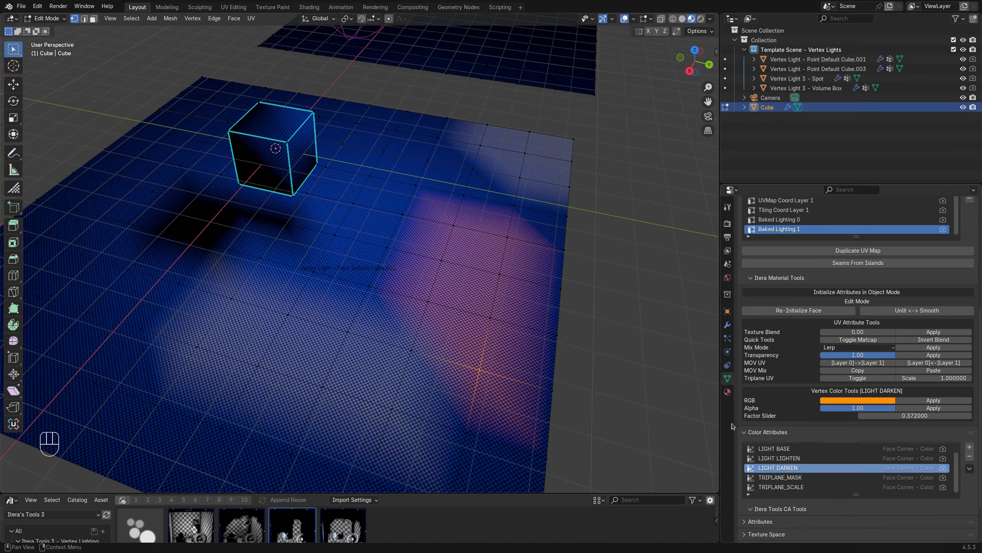
{"action": "middle_click_drag", "start_coordinate": [440, 340], "coordinate": [374, 188]}
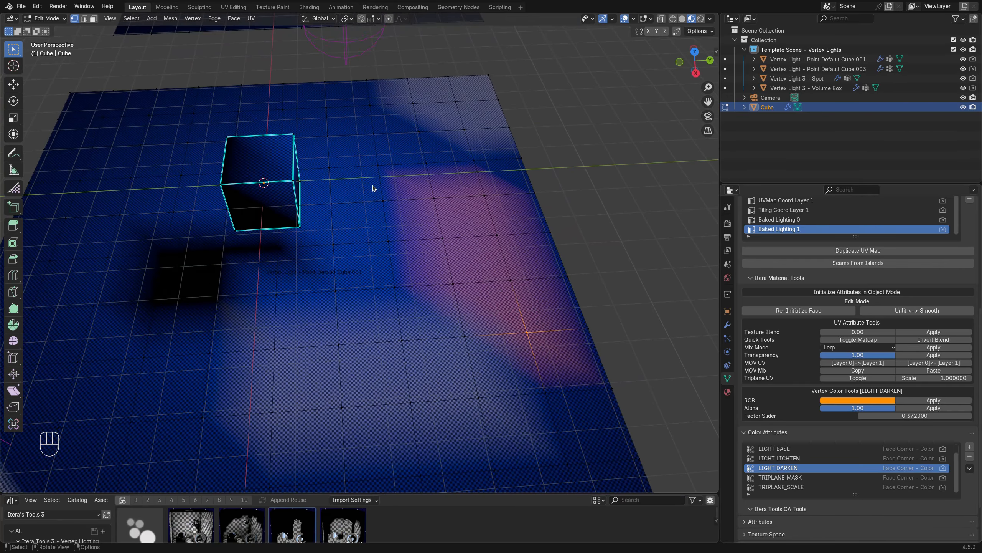
{"action": "key", "text": "Tab"}
{"action": "left_click", "coordinate": [573, 230]}
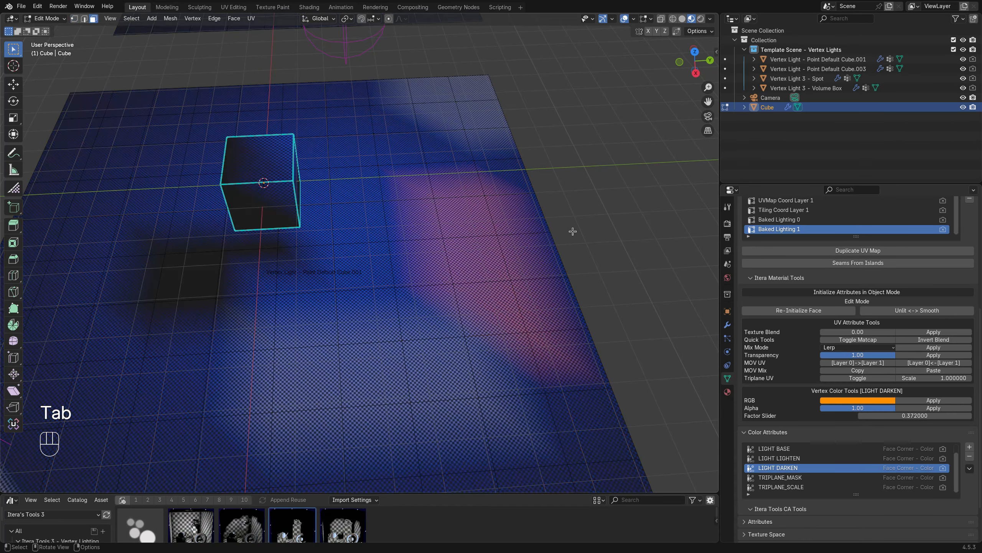
{"action": "left_click", "coordinate": [456, 220], "text": "shift"}
{"action": "left_click", "coordinate": [420, 220]}
{"action": "left_click", "coordinate": [462, 218], "text": "shift"}
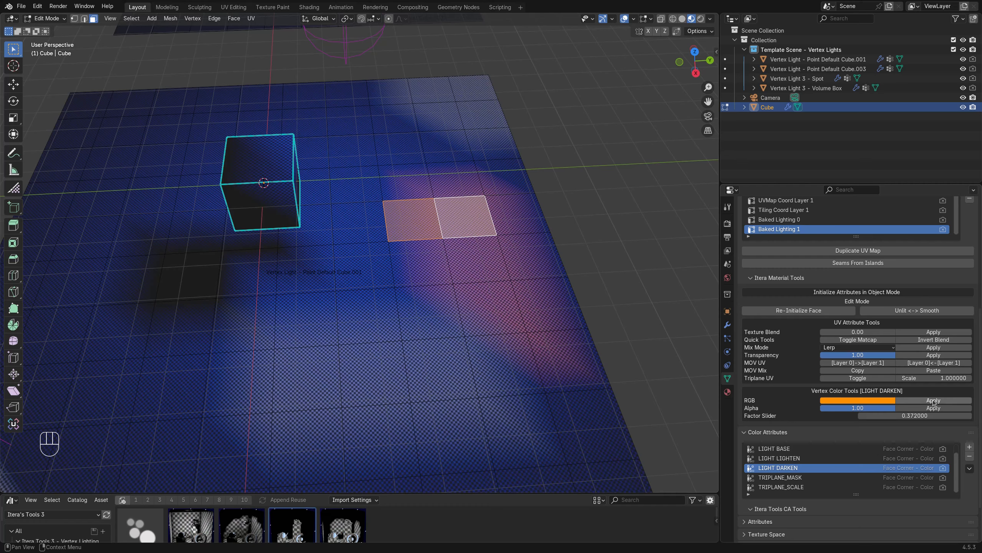
{"action": "left_click", "coordinate": [913, 415]}
{"action": "type", "text": "0"}
{"action": "key", "text": "Return"}
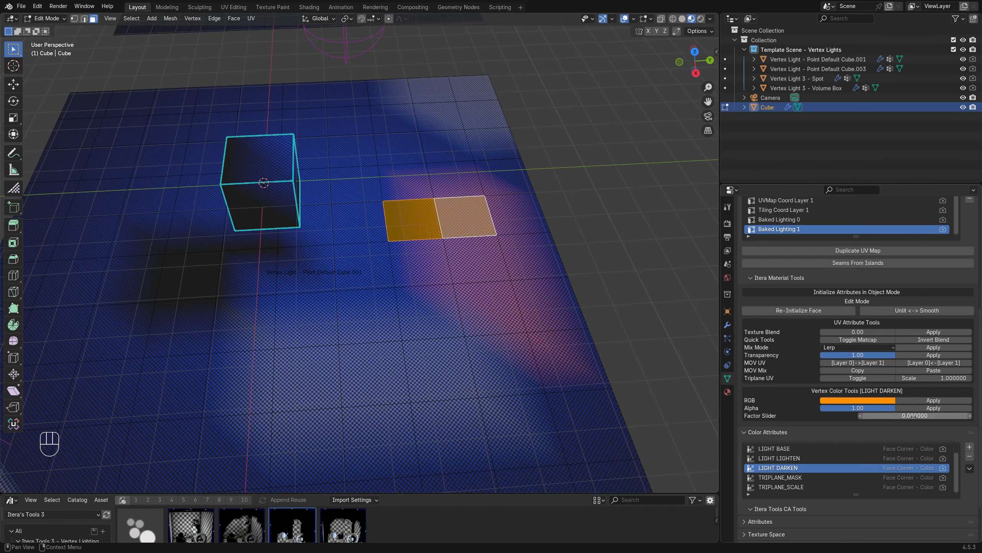
Step: Make LIGHT LIGHTEN active and set the Factor Slider to 0 for the same two floor faces
{"action": "middle_click_drag", "start_coordinate": [584, 325], "coordinate": [483, 289]}
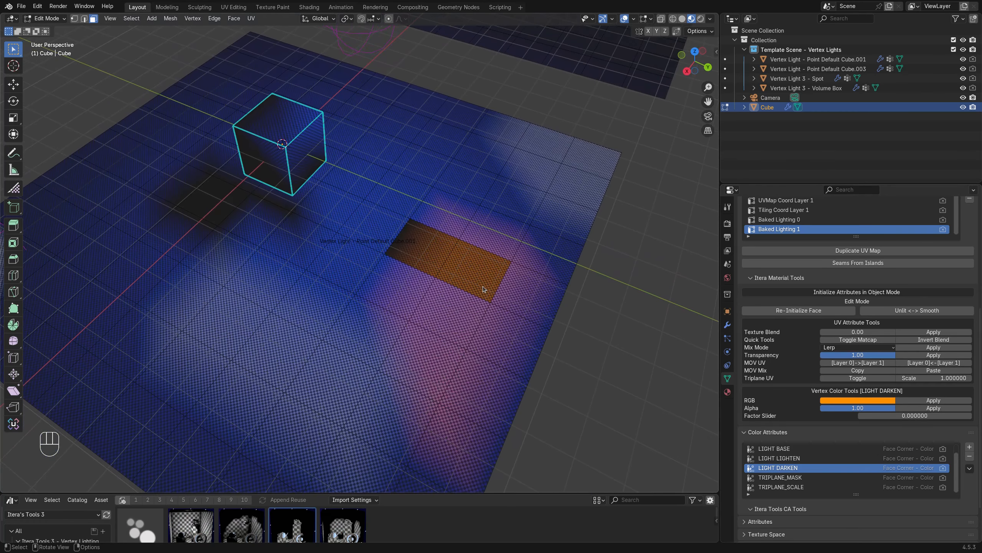
{"action": "left_click", "coordinate": [435, 258]}
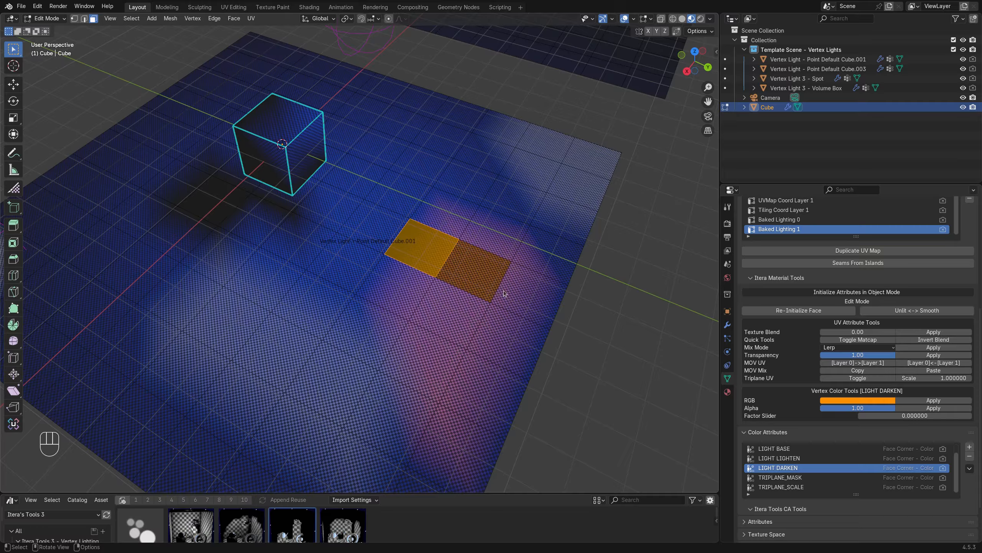
{"action": "left_click", "coordinate": [480, 273]}
{"action": "left_click", "coordinate": [437, 259], "text": "shift"}
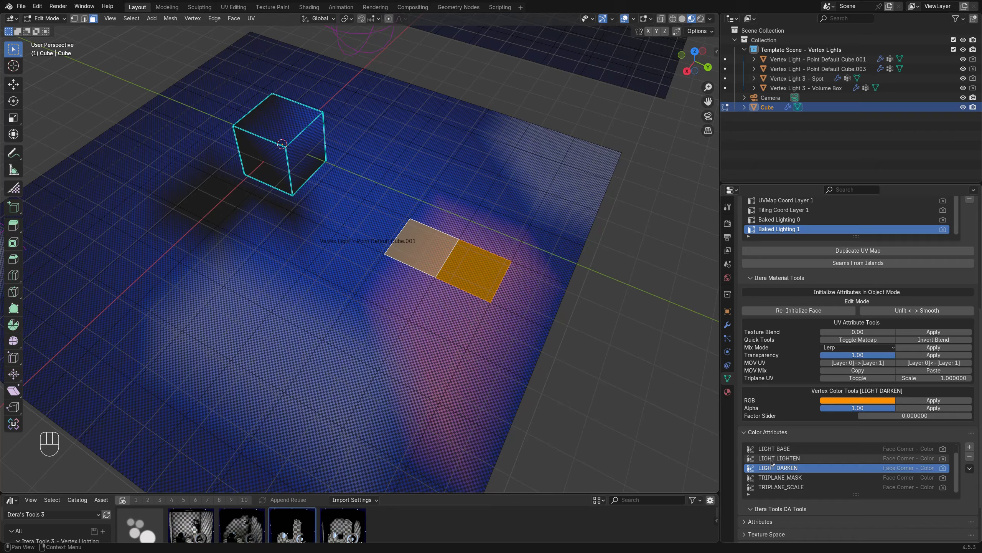
{"action": "left_click", "coordinate": [812, 458]}
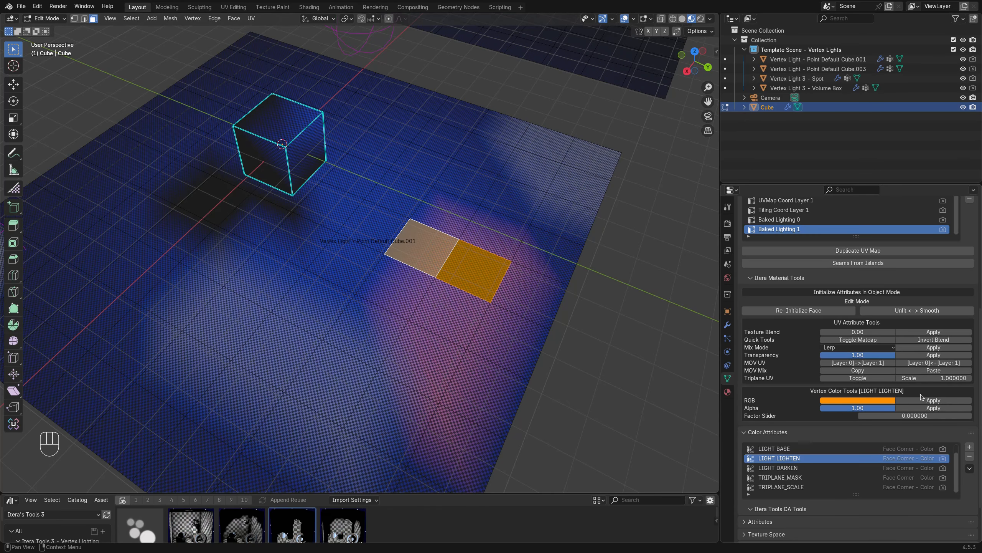
{"action": "left_click", "coordinate": [902, 417]}
{"action": "type", "text": "-1"}
{"action": "key", "text": "Return"}
{"action": "left_click", "coordinate": [603, 390]}
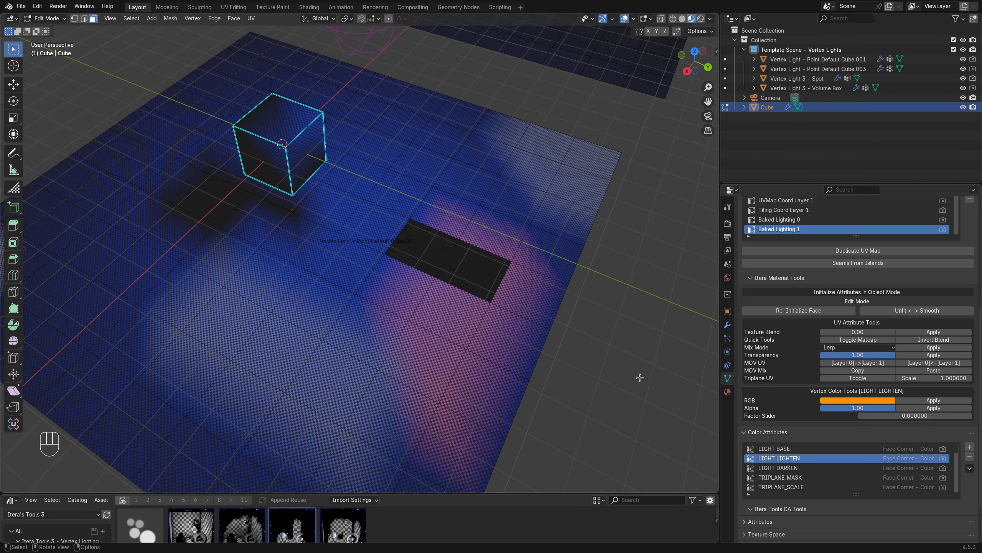
Step: Select the floor face between the white and pink patches and show the Quickstart Vertex Lightable Surface modifier's settings, staying in edit mode
{"action": "middle_click_drag", "start_coordinate": [640, 378], "coordinate": [653, 404]}
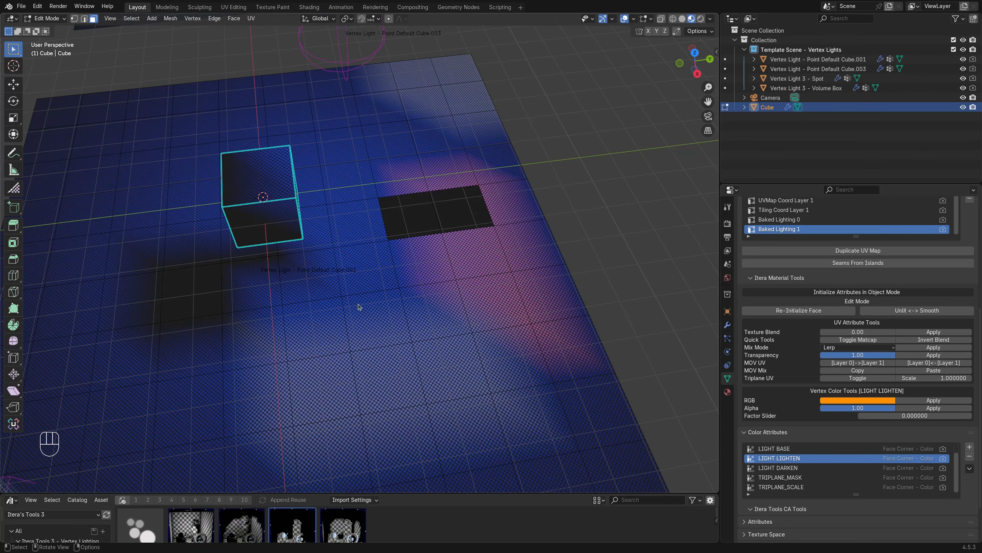
{"action": "middle_click_drag", "start_coordinate": [423, 303], "coordinate": [523, 323]}
{"action": "middle_click_drag", "start_coordinate": [598, 307], "coordinate": [348, 288]}
{"action": "left_click", "coordinate": [527, 364]}
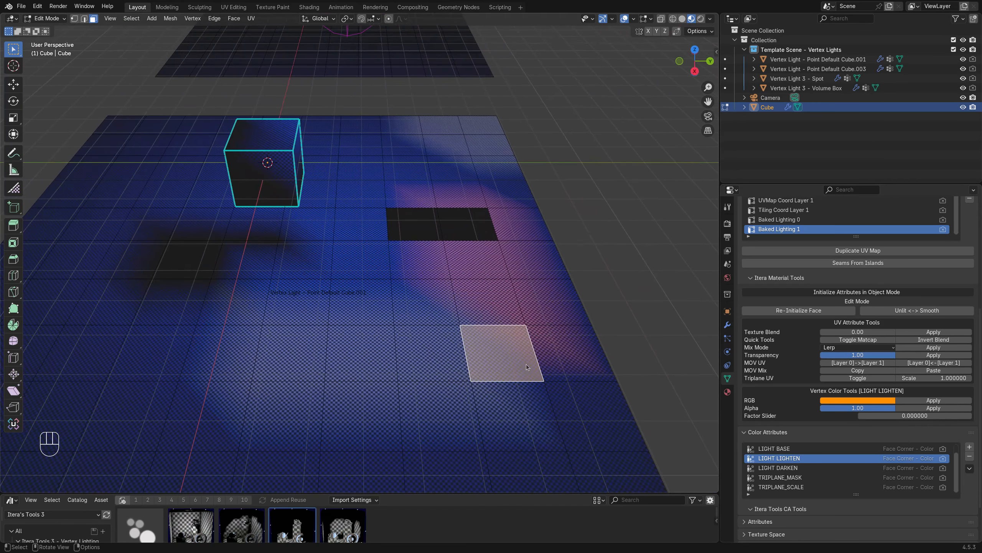
{"action": "key", "text": "Tab"}
{"action": "left_click", "coordinate": [727, 325]}
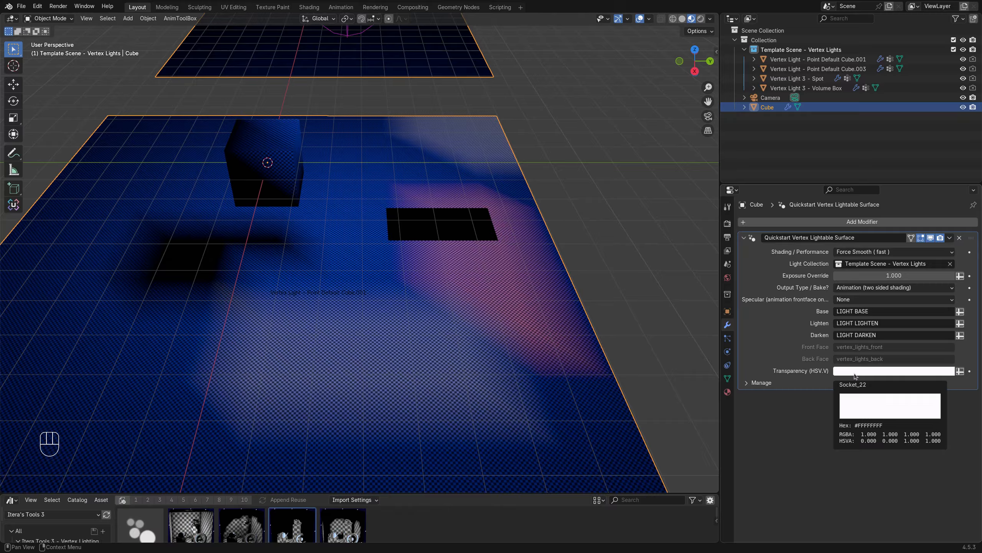
{"action": "key", "text": "Tab"}
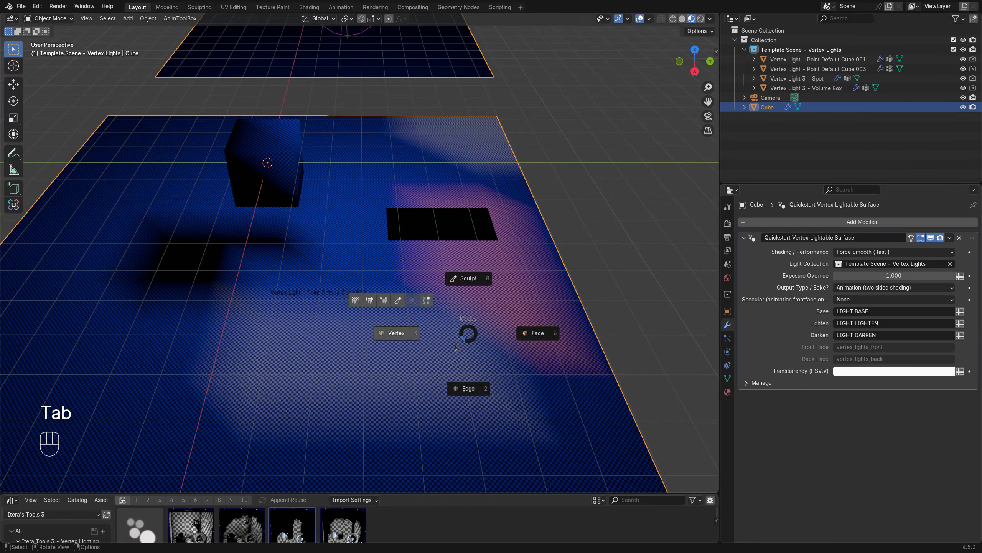
{"action": "key", "text": "Tab"}
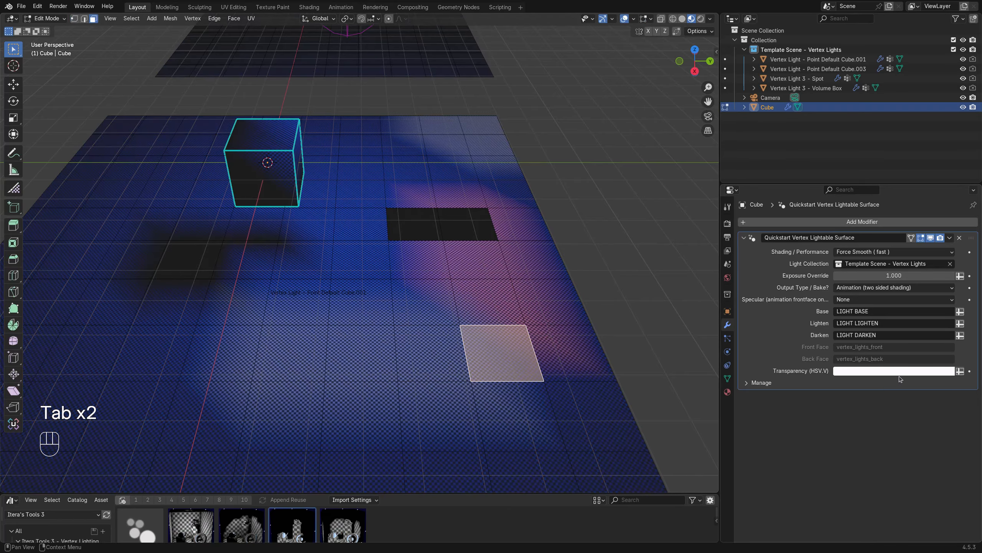
Step: Lower the modifier's Transparency color Value to 0.569 and restore it to full white
{"action": "left_click", "coordinate": [899, 374]}
{"action": "mouse_move", "coordinate": [948, 245]}
{"action": "left_mouse_down"}
{"action": "mouse_move", "coordinate": [948, 284]}
{"action": "mouse_move", "coordinate": [947, 215]}
{"action": "mouse_move", "coordinate": [948, 259]}
{"action": "mouse_move", "coordinate": [948, 239]}
{"action": "left_mouse_up"}
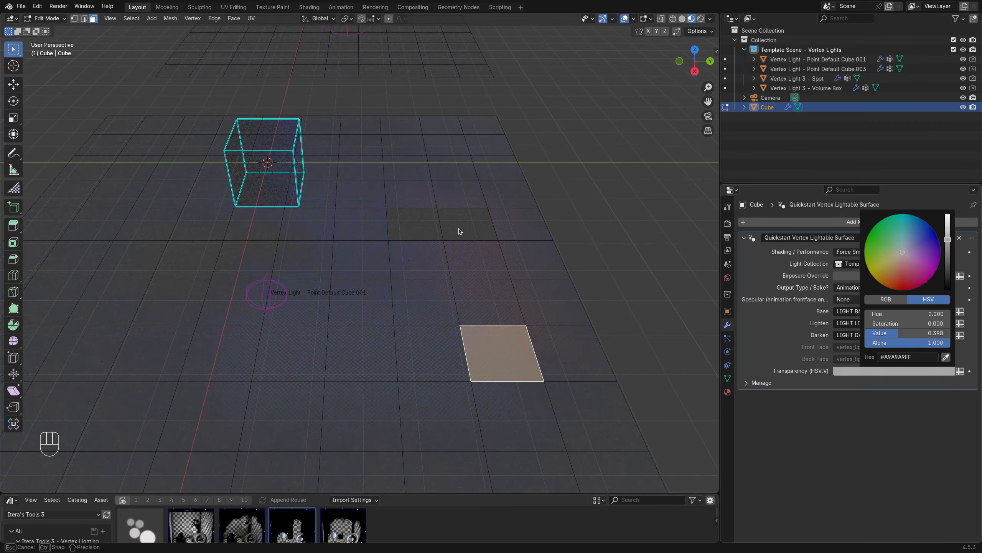
{"action": "mouse_move", "coordinate": [459, 231]}
{"action": "left_mouse_down"}
{"action": "mouse_move", "coordinate": [462, 269]}
{"action": "mouse_move", "coordinate": [456, 216]}
{"action": "mouse_move", "coordinate": [457, 346]}
{"action": "mouse_move", "coordinate": [460, 212]}
{"action": "mouse_move", "coordinate": [464, 247]}
{"action": "mouse_move", "coordinate": [460, 232]}
{"action": "left_mouse_up"}
{"action": "middle_click_drag", "start_coordinate": [460, 232], "coordinate": [514, 339]}
{"action": "left_click", "coordinate": [930, 371]}
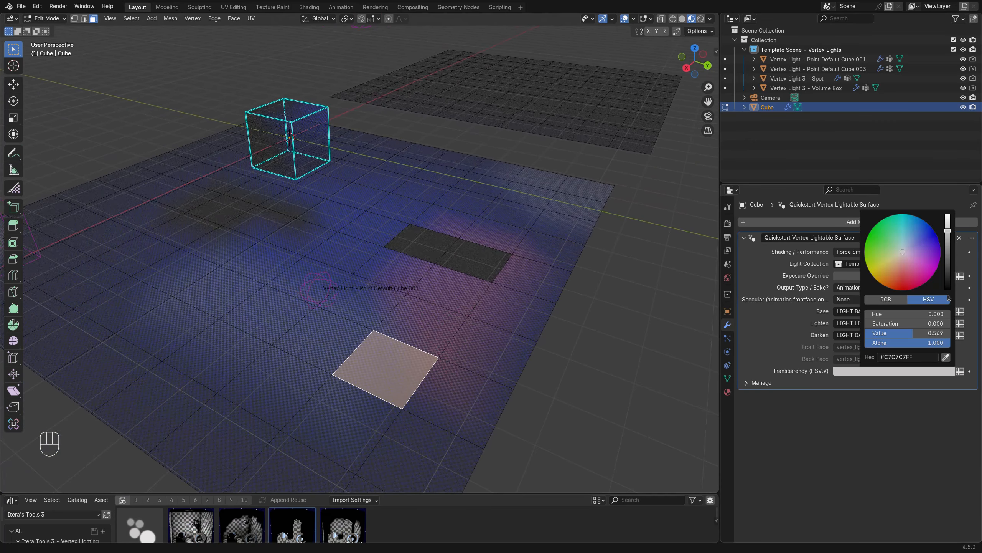
{"action": "left_click_drag", "start_coordinate": [913, 333], "coordinate": [950, 333]}
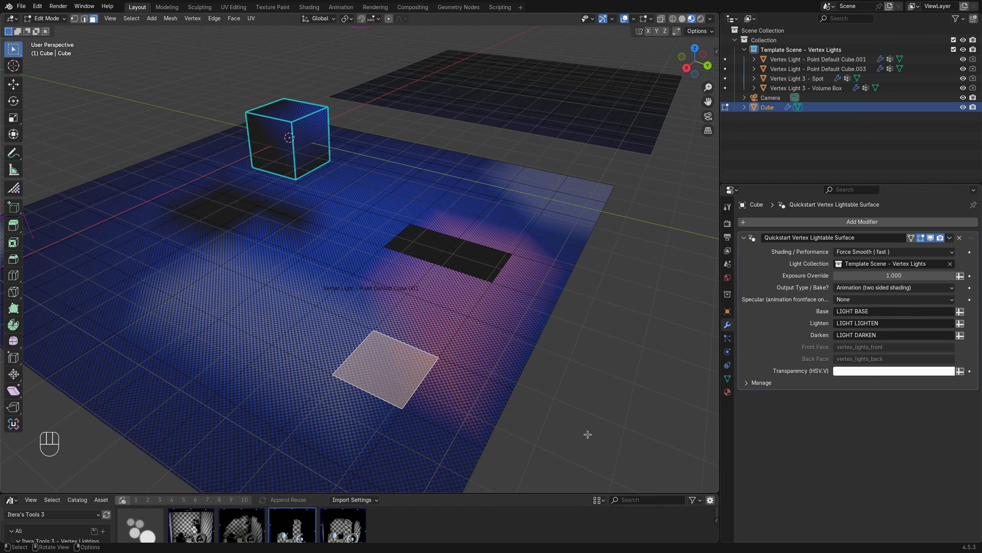
Step: Set the modifier's Output Type / Bake to Multiple UV and check the UV - A map name
{"action": "left_click", "coordinate": [905, 288]}
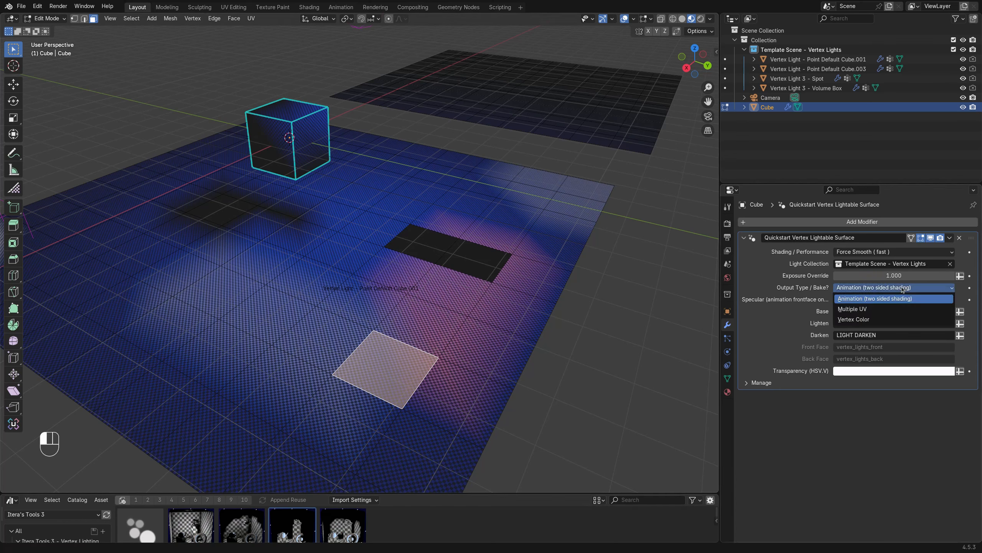
{"action": "left_click", "coordinate": [883, 309]}
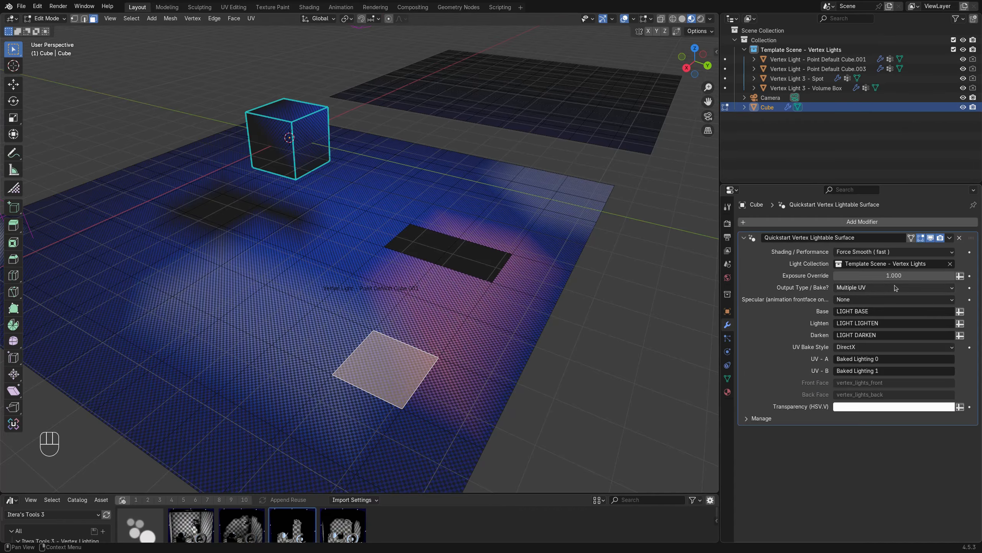
{"action": "left_click", "coordinate": [862, 360]}
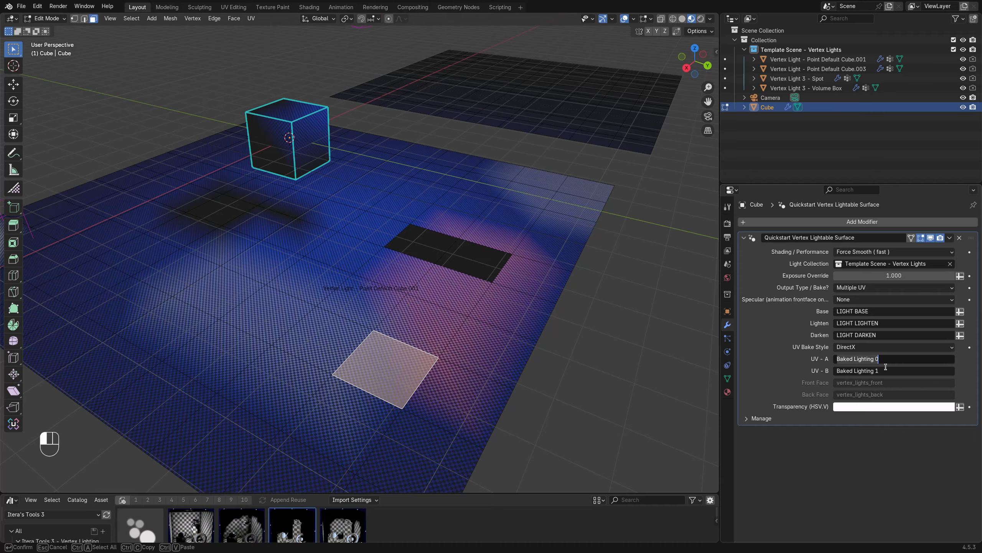
Step: Enlarge the mesh's UV Maps list to show every map and make Tiling Coord Layer 0 the active one
{"action": "left_click", "coordinate": [727, 378]}
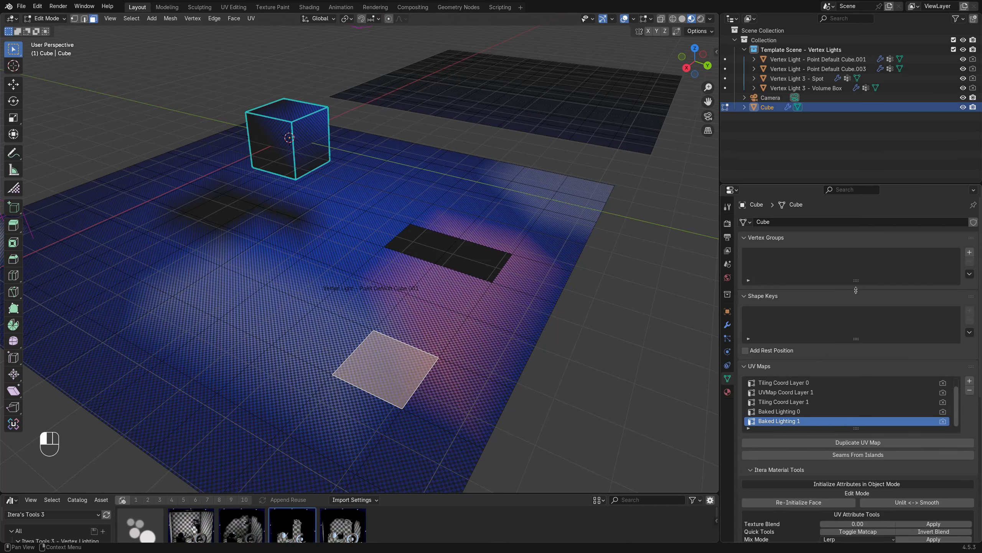
{"action": "left_click_drag", "start_coordinate": [856, 339], "coordinate": [856, 348]}
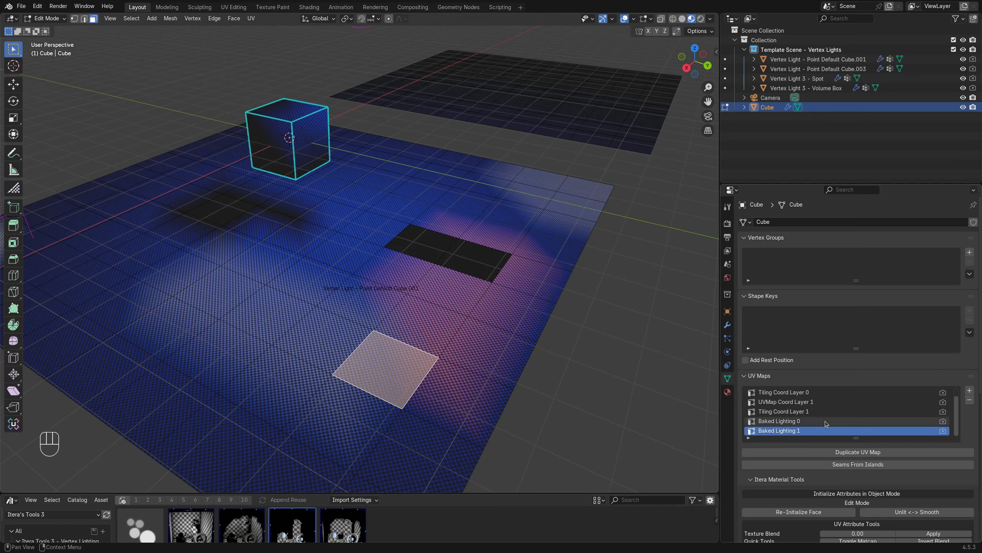
{"action": "left_click_drag", "start_coordinate": [856, 438], "coordinate": [856, 497]}
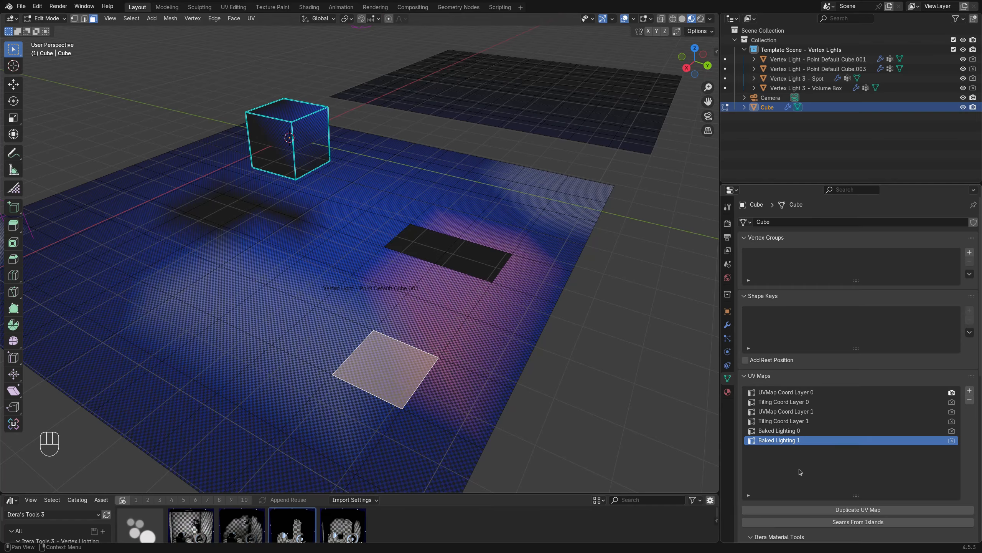
{"action": "left_click", "coordinate": [792, 392]}
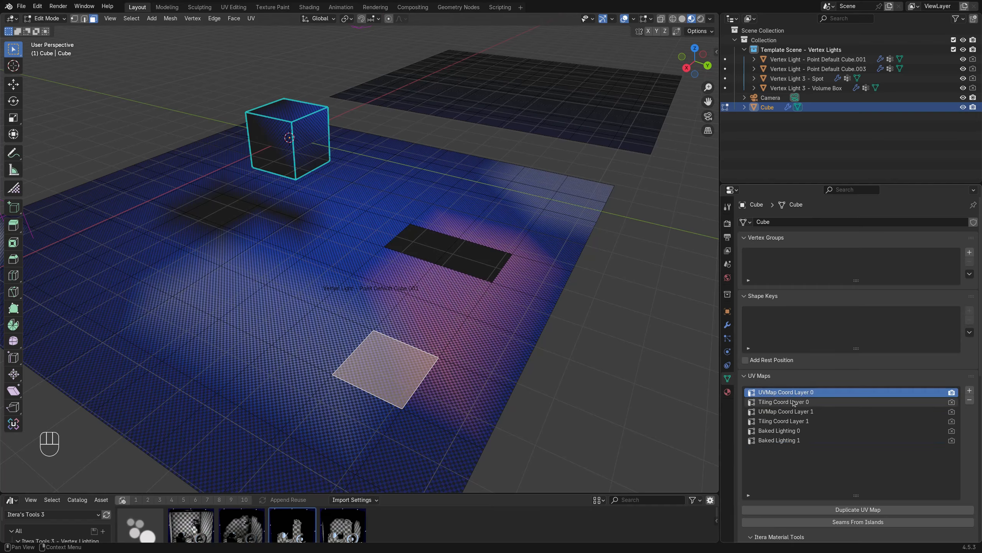
{"action": "left_click", "coordinate": [793, 402]}
{"action": "left_click", "coordinate": [797, 395]}
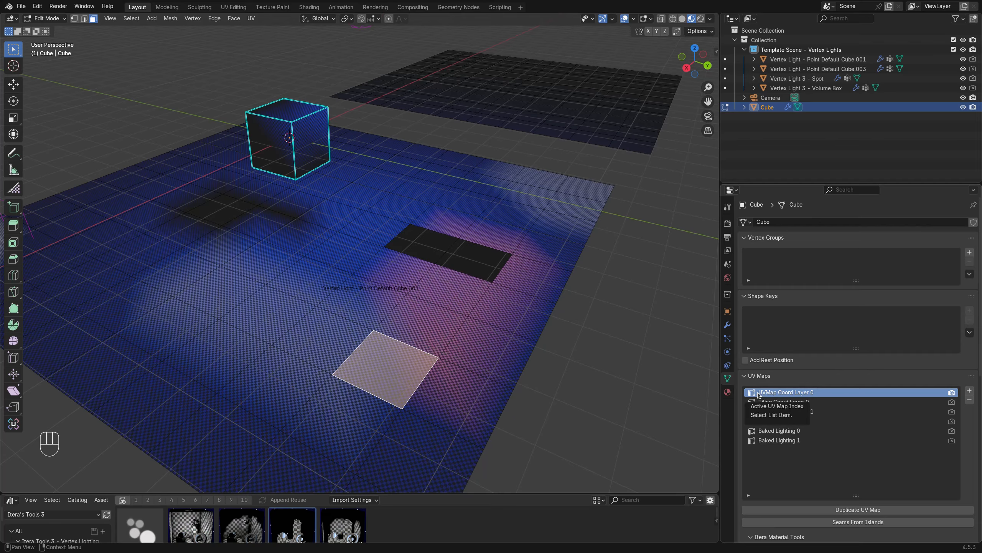
{"action": "left_click", "coordinate": [789, 401]}
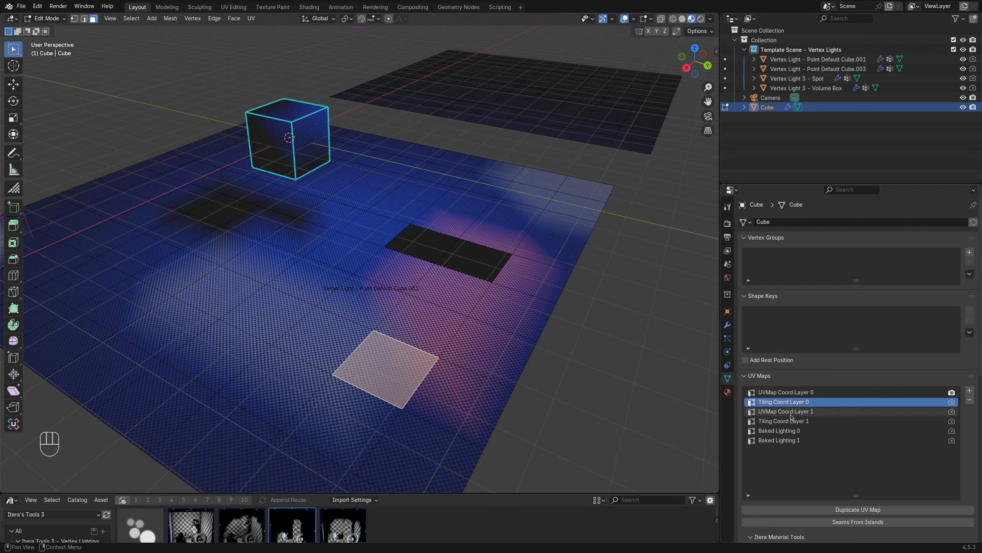
Step: Check the remaining UV maps, make Baked Lighting 0 the active one, and show the Quickstart Vertex Lightable Surface modifier's settings
{"action": "left_click", "coordinate": [791, 411]}
{"action": "left_click", "coordinate": [790, 421]}
{"action": "left_click", "coordinate": [789, 430]}
{"action": "left_click", "coordinate": [787, 440]}
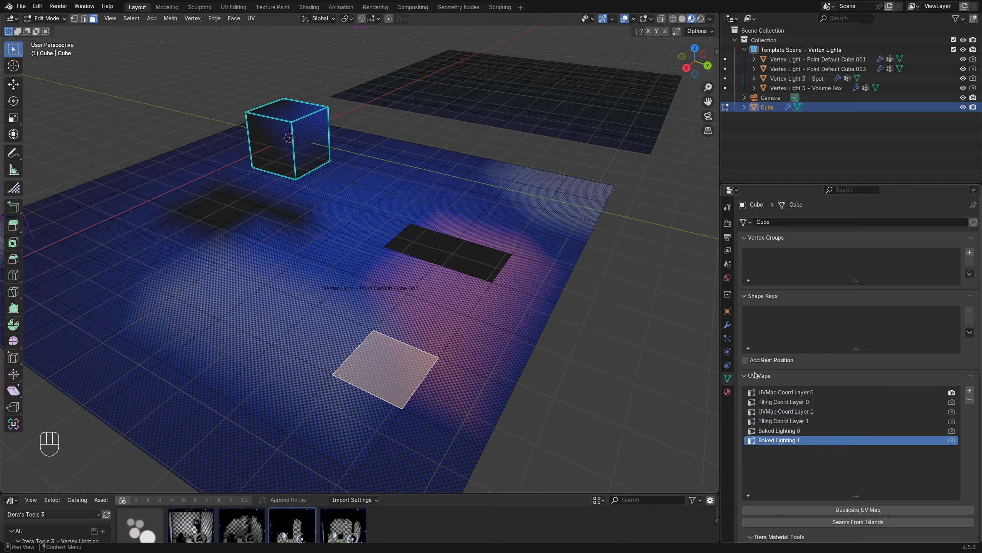
{"action": "left_click", "coordinate": [784, 431]}
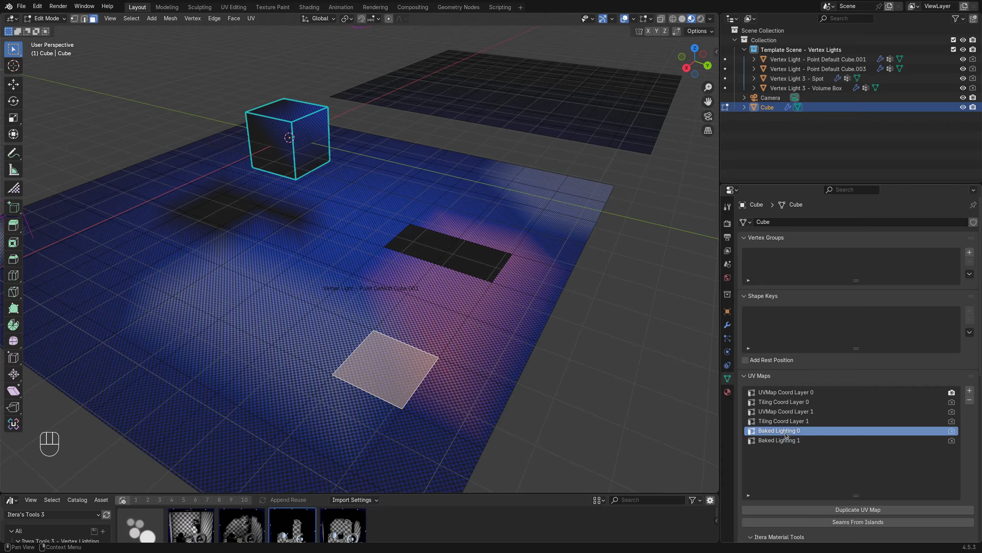
{"action": "left_click", "coordinate": [727, 325]}
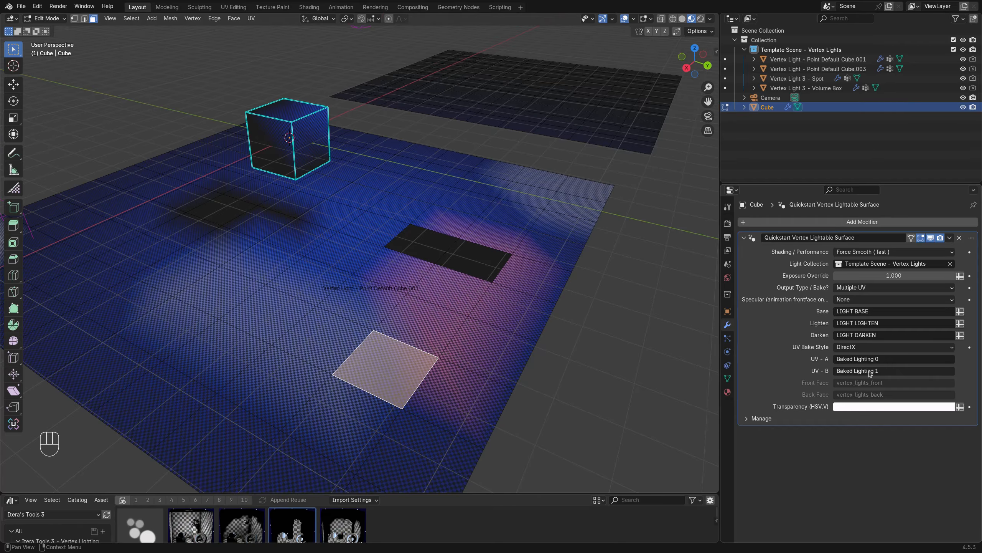
Step: Leave edit mode, duplicate the Cube floor object and place the copy beside the original
{"action": "middle_click_drag", "start_coordinate": [444, 309], "coordinate": [479, 321]}
{"action": "key", "text": "Tab"}
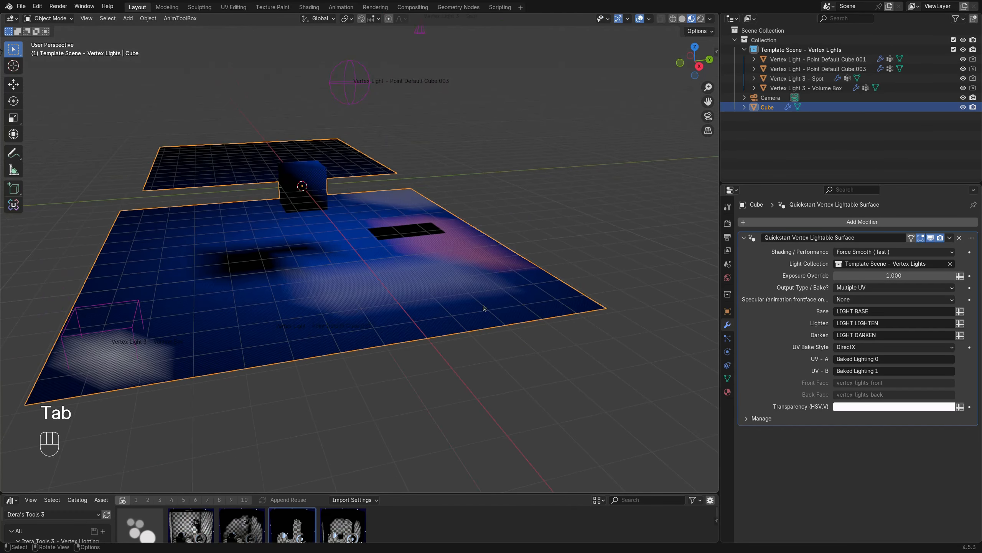
{"action": "scroll", "coordinate": [479, 321], "scroll_direction": "down", "scroll_amount": 3}
{"action": "key", "text": "shift+d"}
{"action": "left_click", "coordinate": [655, 258]}
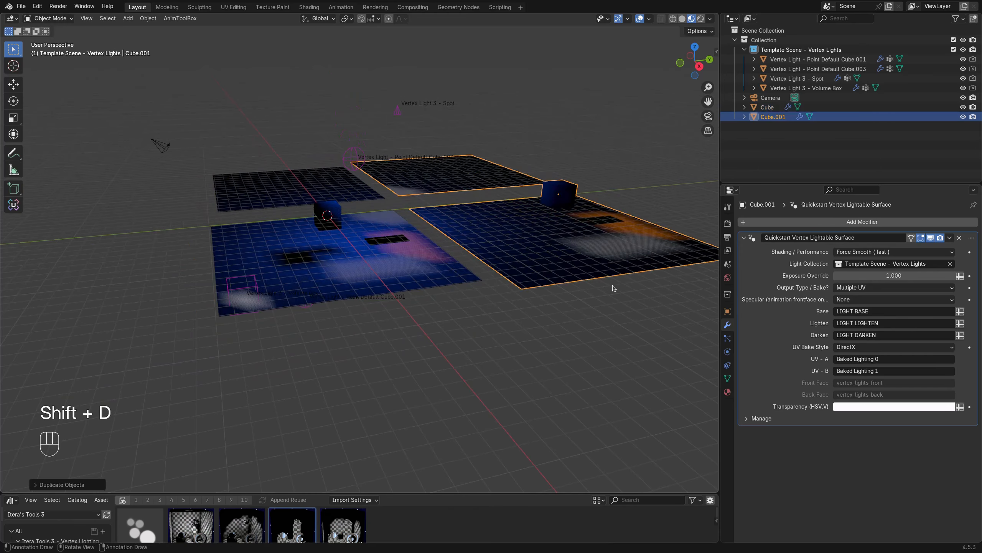
Step: Move the blue point light, Vertex Light - Point Default Cube.003, over to the duplicated floor's side
{"action": "middle_click_drag", "start_coordinate": [654, 257], "coordinate": [395, 195]}
{"action": "left_click", "coordinate": [362, 165]}
{"action": "key", "text": "g"}
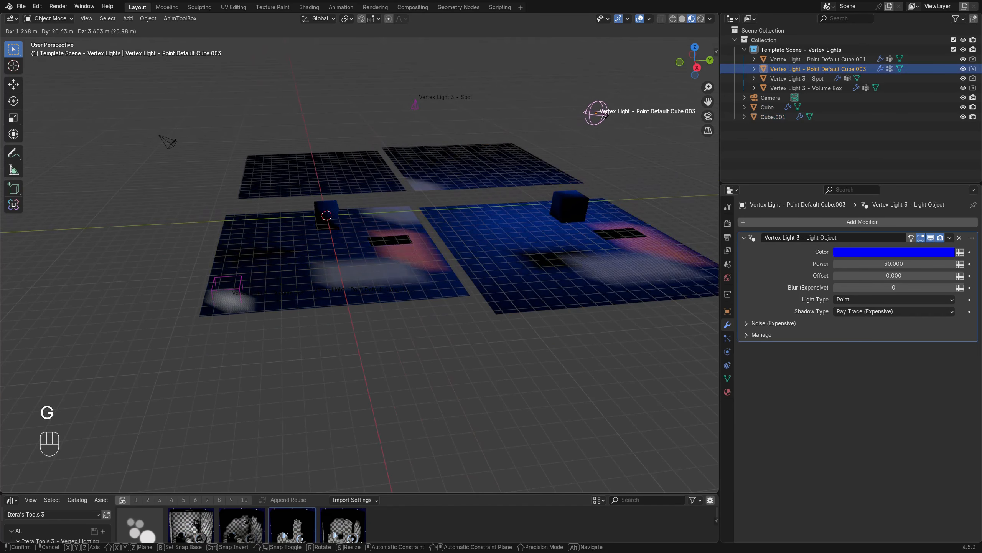
{"action": "left_click", "coordinate": [649, 205]}
Step: Select the duplicated floor and apply its Quickstart Vertex Lightable Surface modifier
{"action": "middle_click_drag", "start_coordinate": [650, 206], "coordinate": [666, 325]}
{"action": "left_click", "coordinate": [666, 325]}
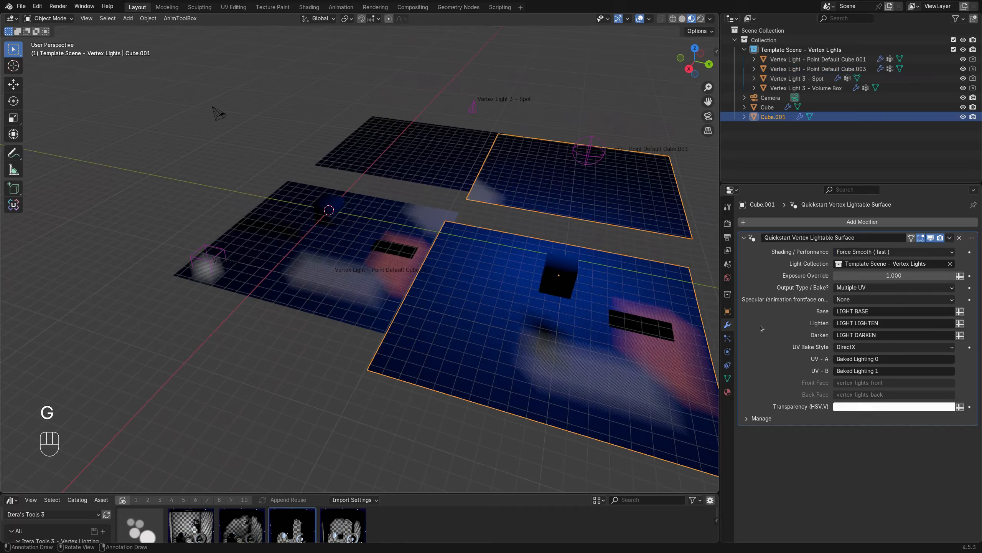
{"action": "left_click", "coordinate": [950, 238]}
{"action": "left_click", "coordinate": [866, 250]}
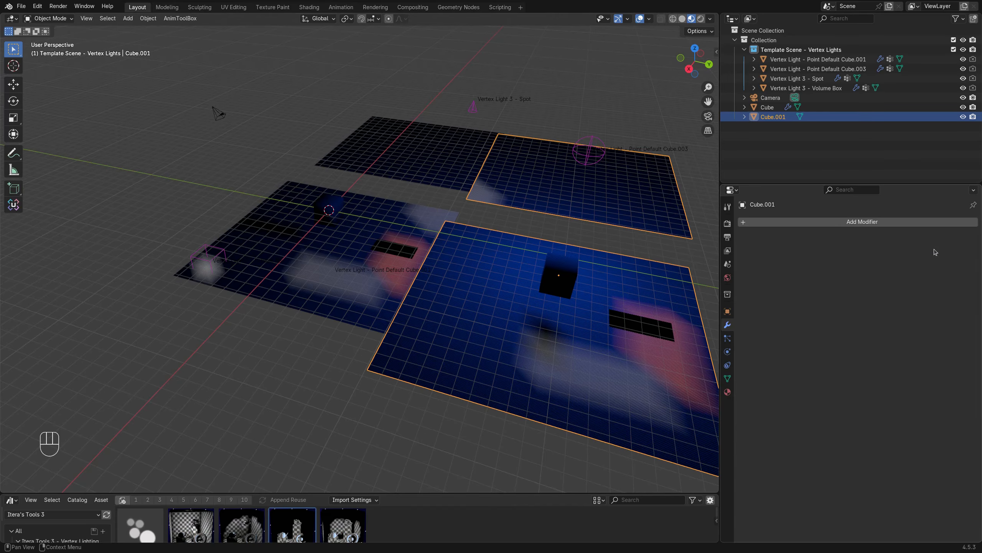
Step: Move the baked floor copy to the other side of the original and rotate it freely with Trackball
{"action": "key", "text": "g"}
{"action": "left_click", "coordinate": [140, 174]}
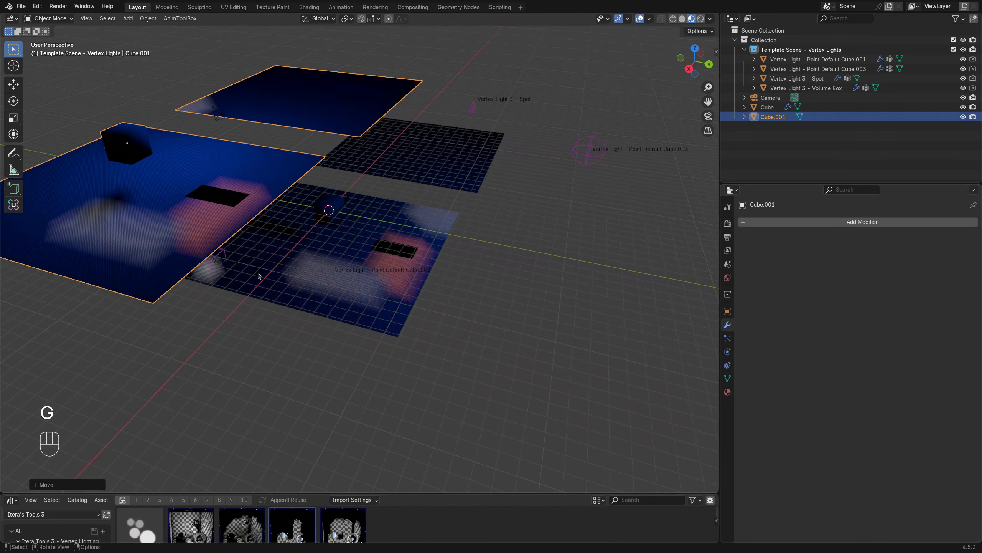
{"action": "key", "text": "r"}
{"action": "key", "text": "r"}
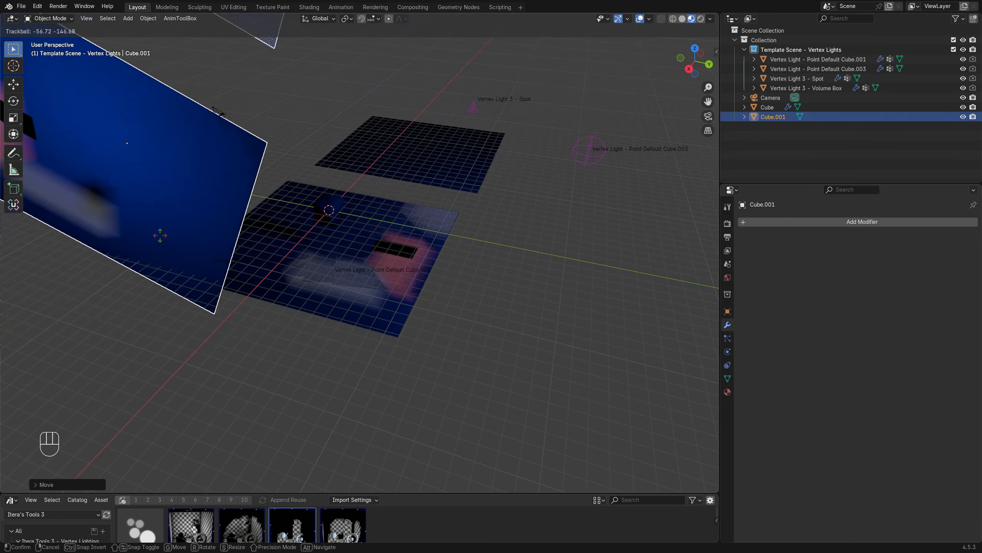
{"action": "left_click", "coordinate": [355, 245]}
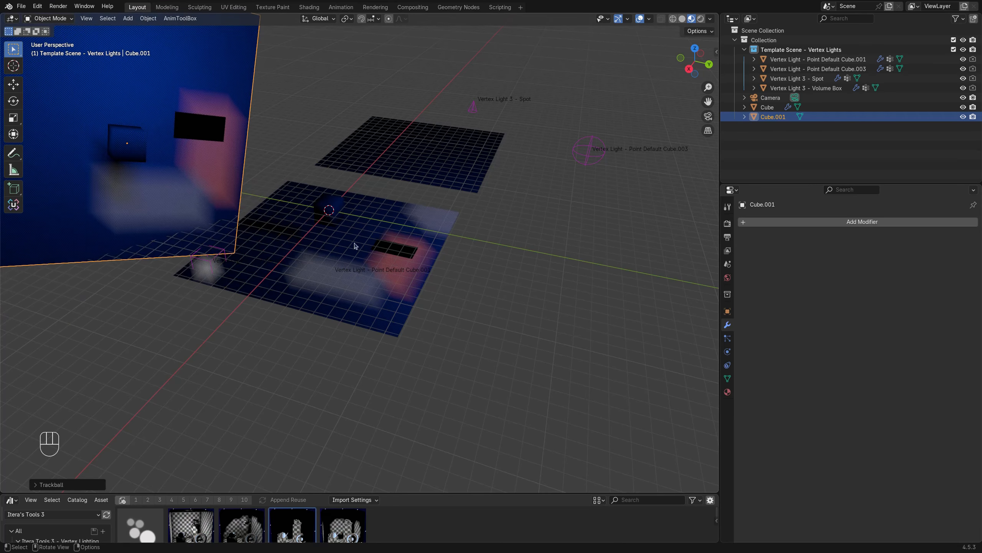
Step: Select the original Cube floor to inspect its still-live lightable surface modifier
{"action": "middle_click_drag", "start_coordinate": [376, 218], "coordinate": [434, 208]}
{"action": "left_click", "coordinate": [350, 259]}
{"action": "middle_click_drag", "start_coordinate": [350, 259], "coordinate": [374, 269]}
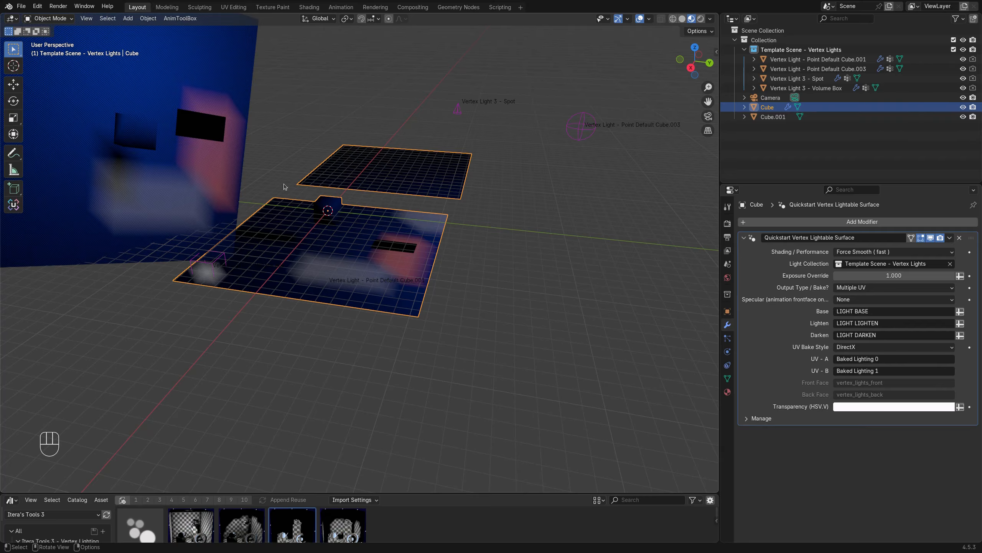
Step: Move the baked floor copy above the original and trackball-rotate it until it lies roughly parallel to the ground
{"action": "left_click", "coordinate": [153, 97]}
{"action": "key", "text": "g"}
{"action": "key", "text": "r"}
{"action": "key", "text": "r"}
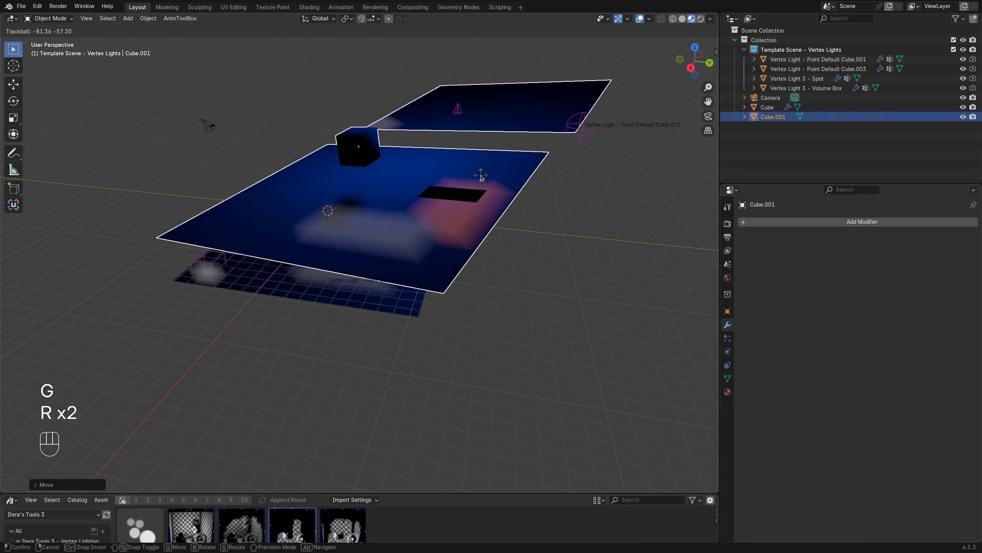
{"action": "left_click", "coordinate": [460, 300]}
{"action": "middle_click_drag", "start_coordinate": [460, 301], "coordinate": [413, 293]}
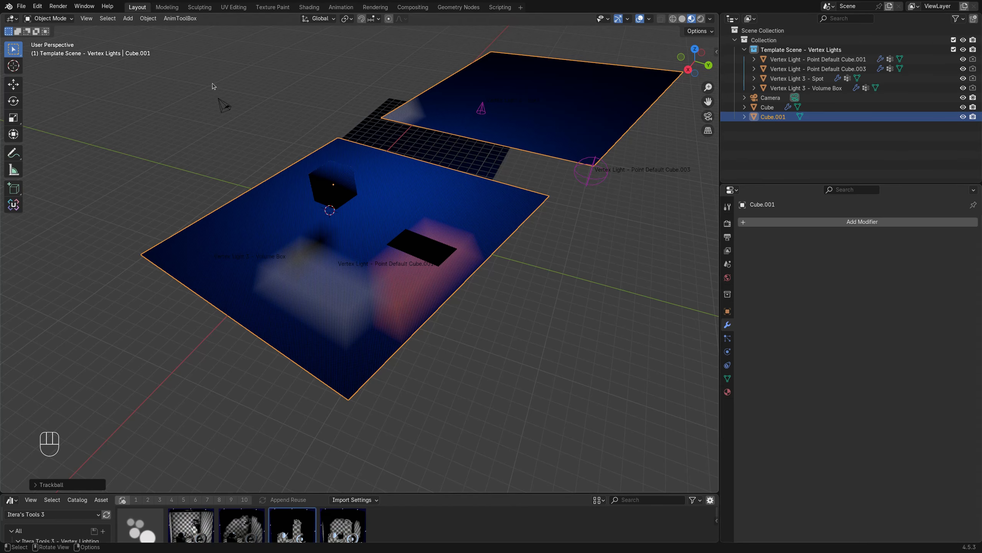
Step: Select all objects in the scene and delete them
{"action": "left_click", "coordinate": [387, 217]}
{"action": "key", "text": "a"}
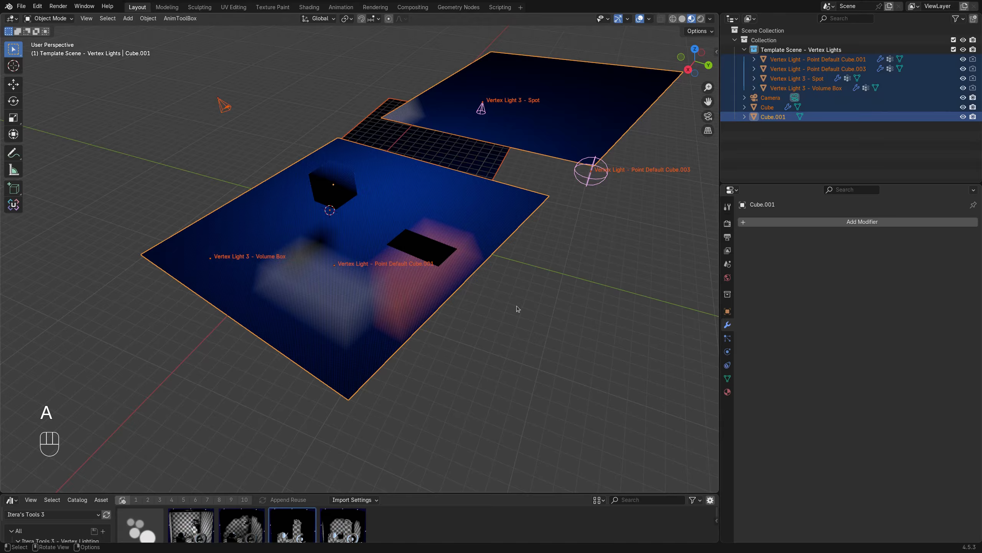
{"action": "key", "text": "x"}
{"action": "left_click", "coordinate": [512, 305]}
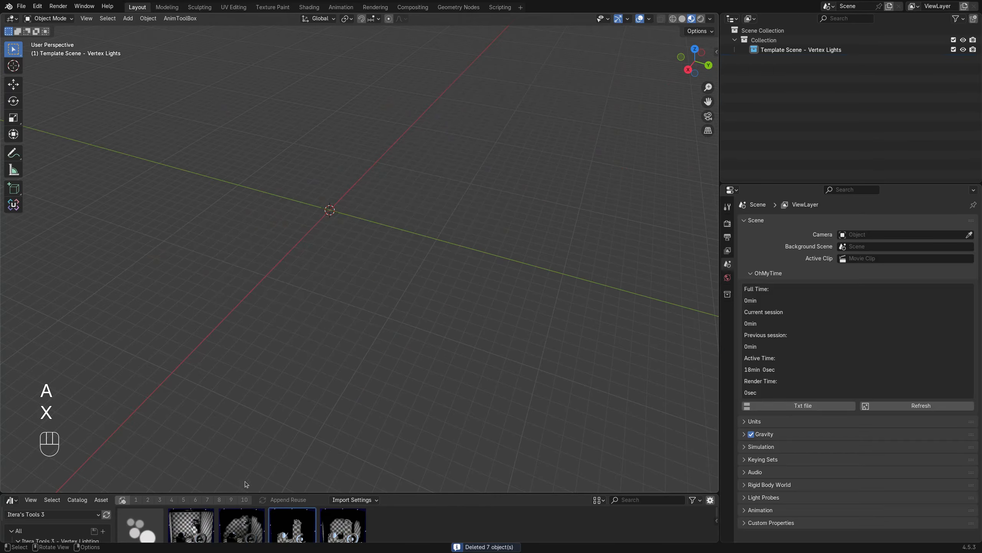
Step: Enlarge the asset browser and show the Templates catalog under Vertex Lighting 3
{"action": "left_click_drag", "start_coordinate": [257, 490], "coordinate": [257, 332]}
{"action": "left_click", "coordinate": [58, 443]}
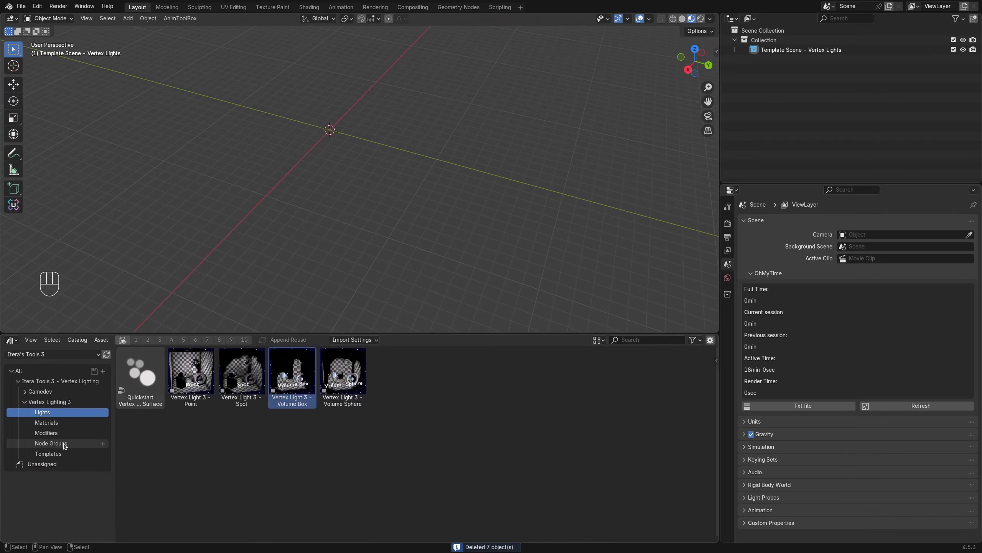
{"action": "left_click", "coordinate": [64, 433]}
{"action": "left_click", "coordinate": [50, 453]}
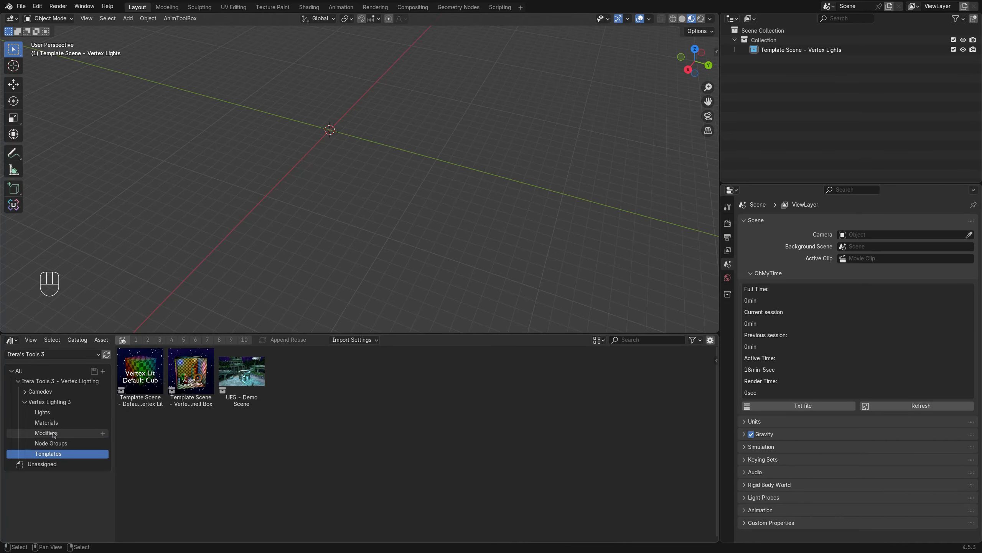
Step: Place the Template Scene - Vertex Lit Cornell Box asset in the empty scene and view it from the front
{"action": "left_click", "coordinate": [150, 383]}
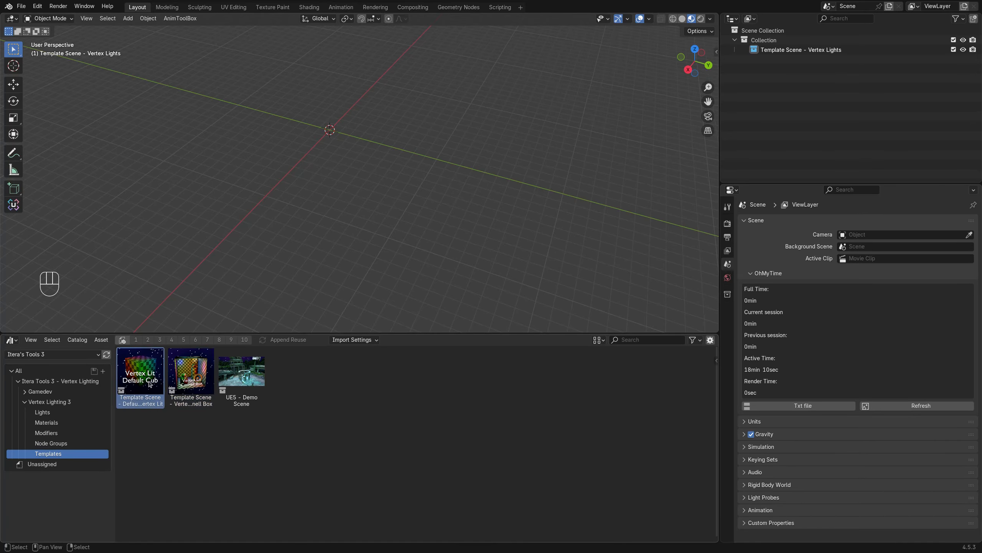
{"action": "left_click", "coordinate": [191, 387]}
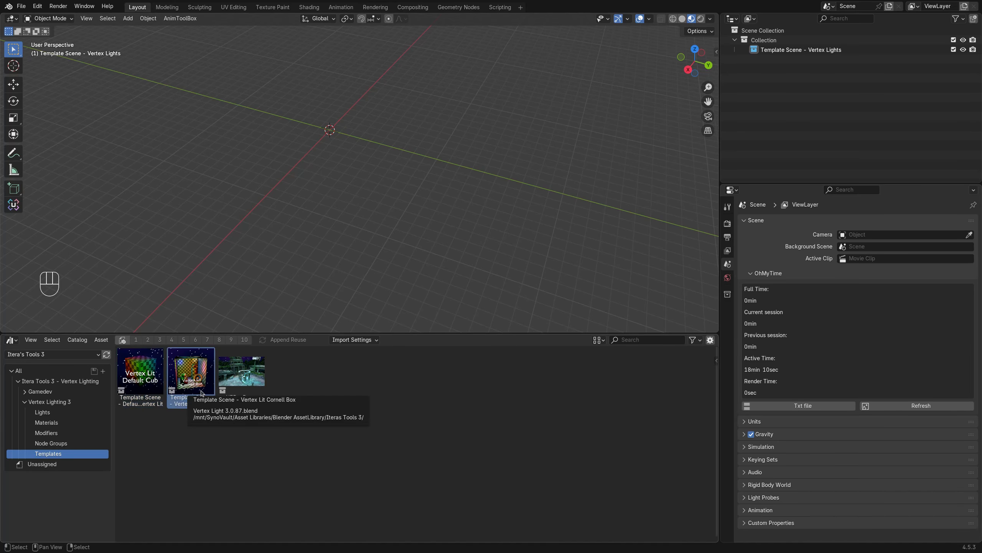
{"action": "left_click_drag", "start_coordinate": [196, 387], "coordinate": [366, 211]}
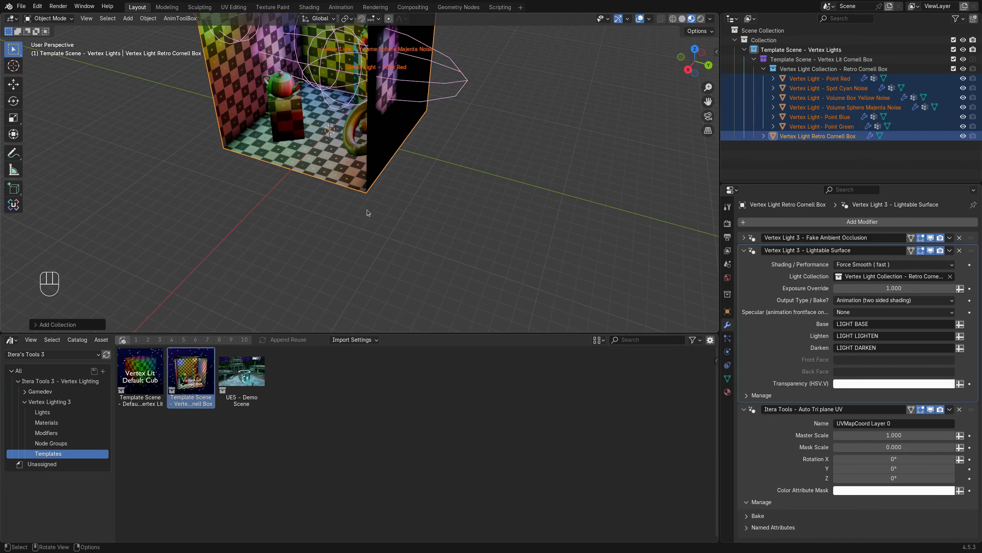
{"action": "middle_click_drag", "start_coordinate": [366, 185], "coordinate": [370, 168]}
{"action": "middle_click_drag", "start_coordinate": [371, 213], "coordinate": [390, 321], "text": "shift"}
{"action": "middle_click_drag", "start_coordinate": [348, 267], "coordinate": [523, 269]}
Step: Add a cube mesh and move it outside the Cornell box, beside its open front
{"action": "key", "text": "shift+a"}
{"action": "mouse_move", "coordinate": [502, 282]}
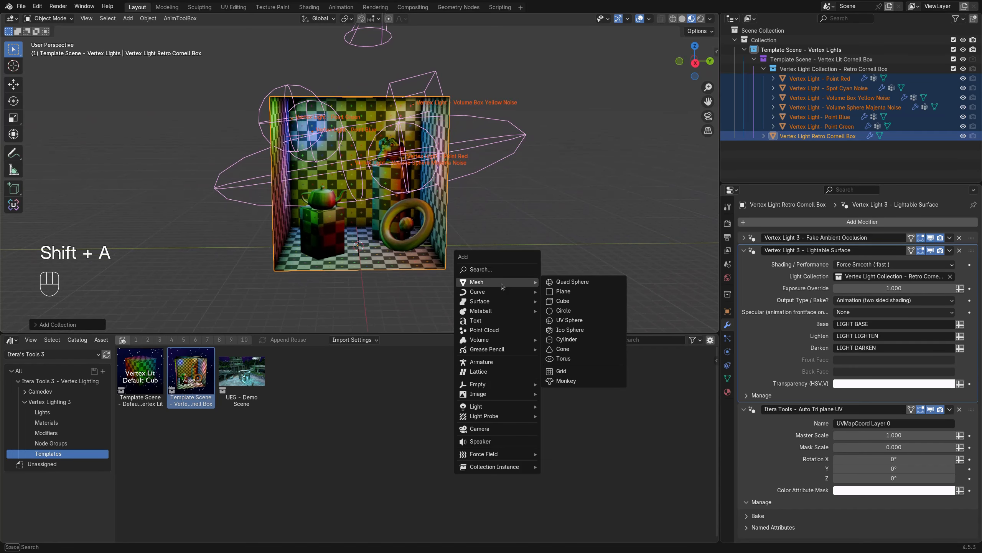
{"action": "left_click", "coordinate": [571, 301]}
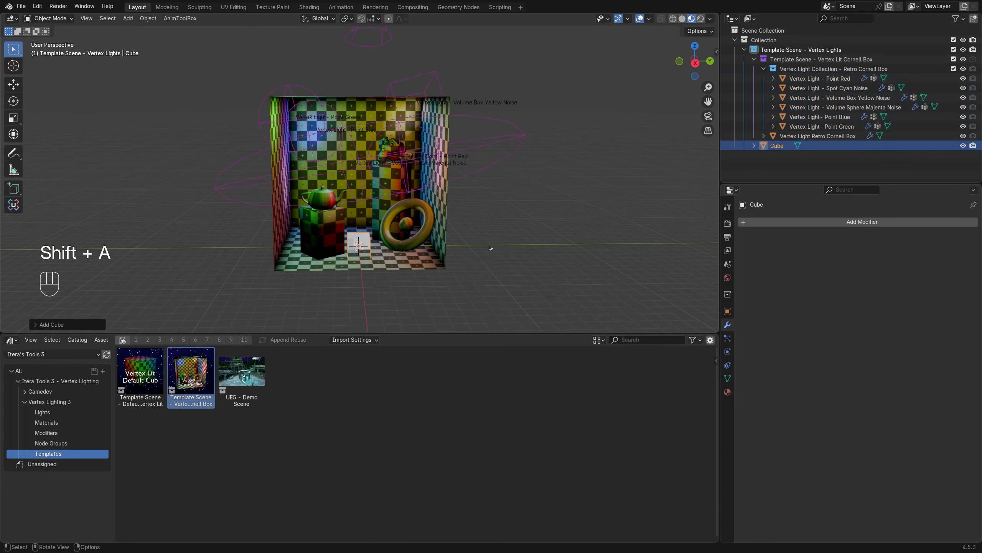
{"action": "key", "text": "g"}
{"action": "left_click", "coordinate": [447, 244]}
Step: Join the Cornell box into the cube with the cube as the active object, and undo the join
{"action": "left_click", "coordinate": [438, 211]}
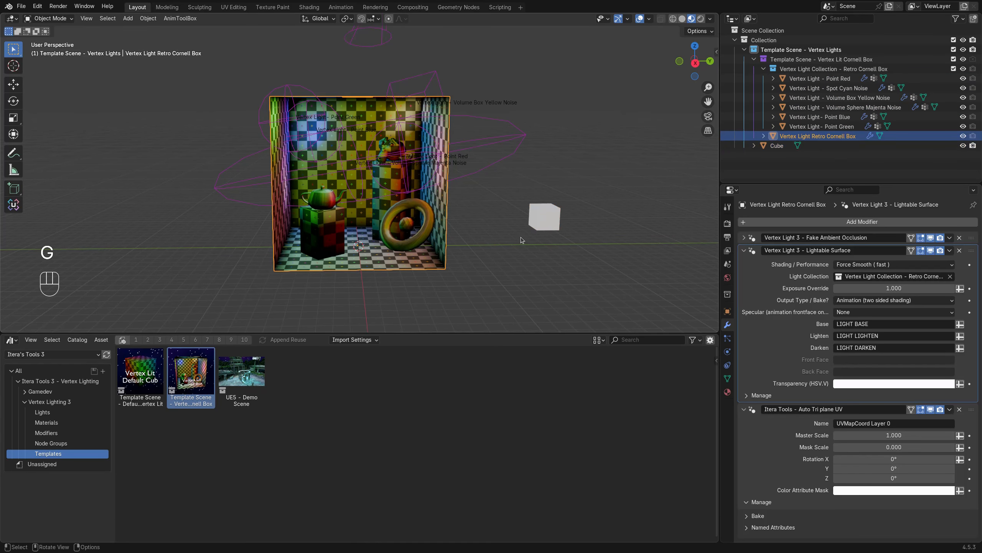
{"action": "left_click", "coordinate": [545, 217], "text": "shift"}
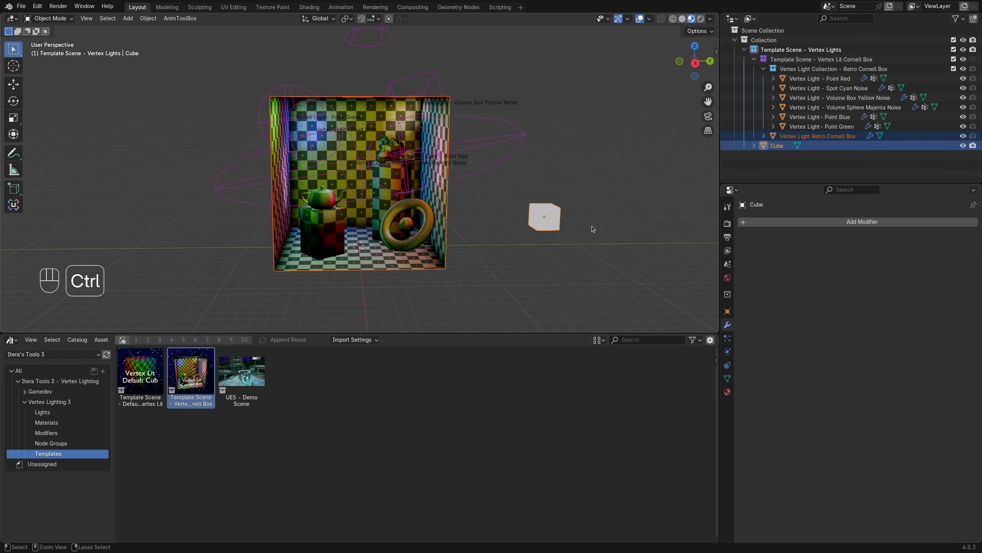
{"action": "key", "text": "ctrl+j"}
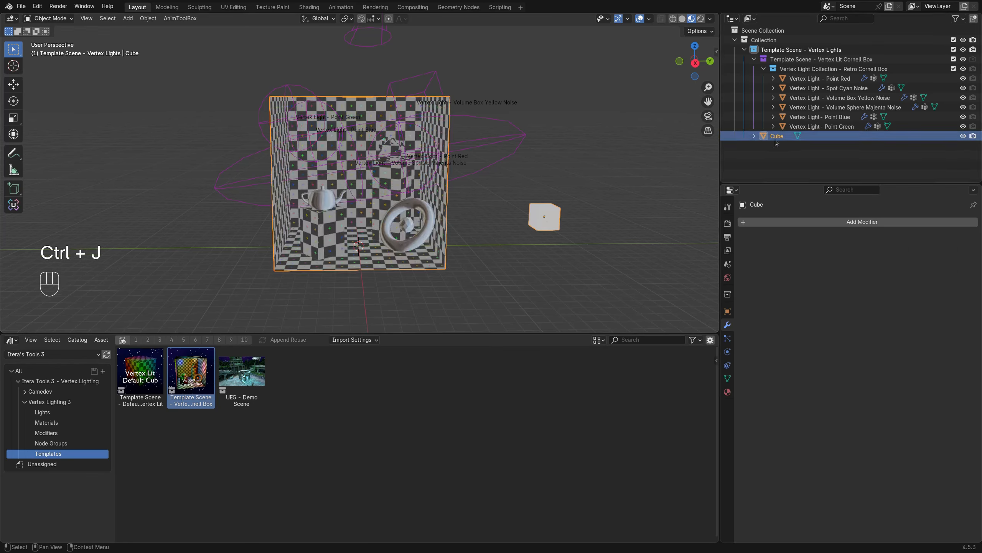
{"action": "key", "text": "ctrl+z"}
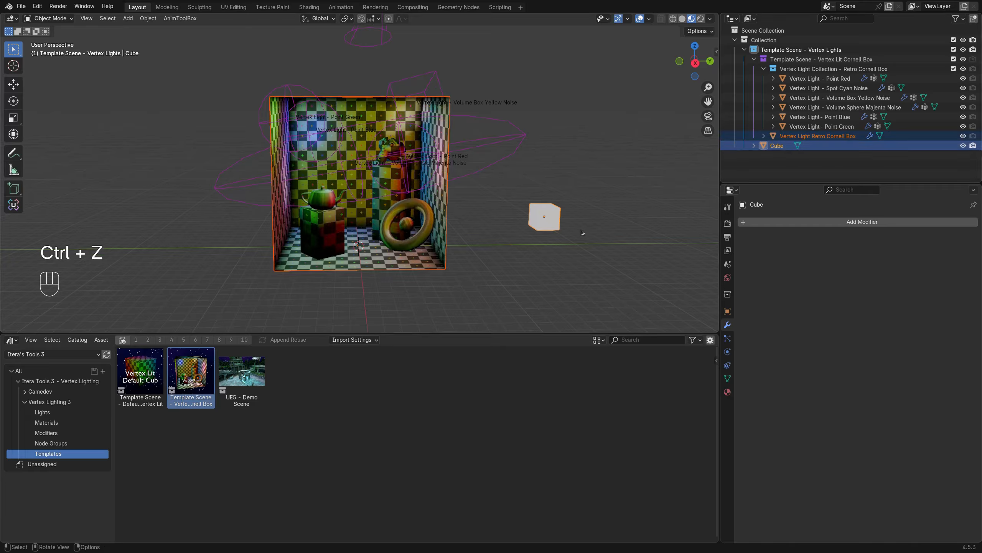
Step: Join the cube into Vertex Light Retro Cornell Box, keeping the Cornell box as the active object
{"action": "left_click", "coordinate": [431, 220], "text": "shift"}
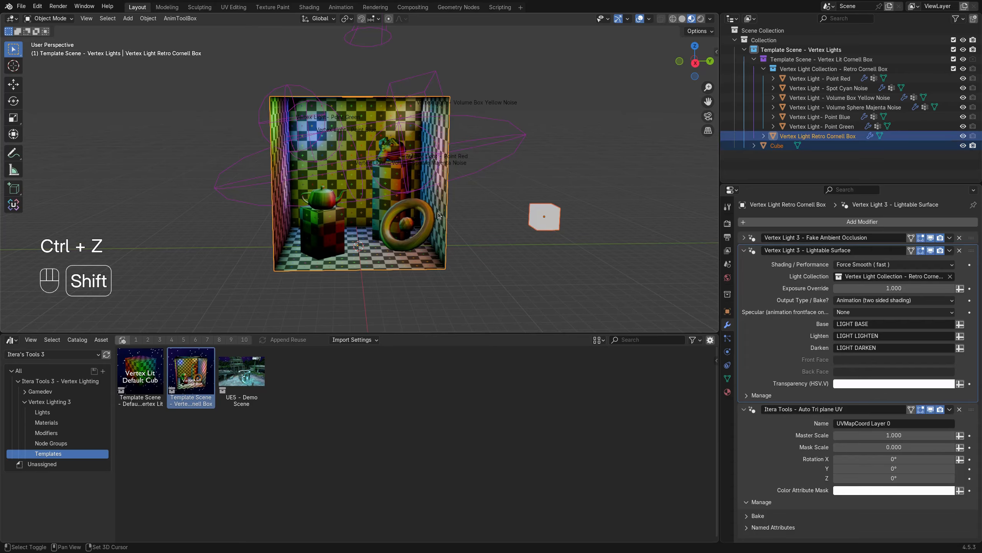
{"action": "left_click", "coordinate": [533, 223]}
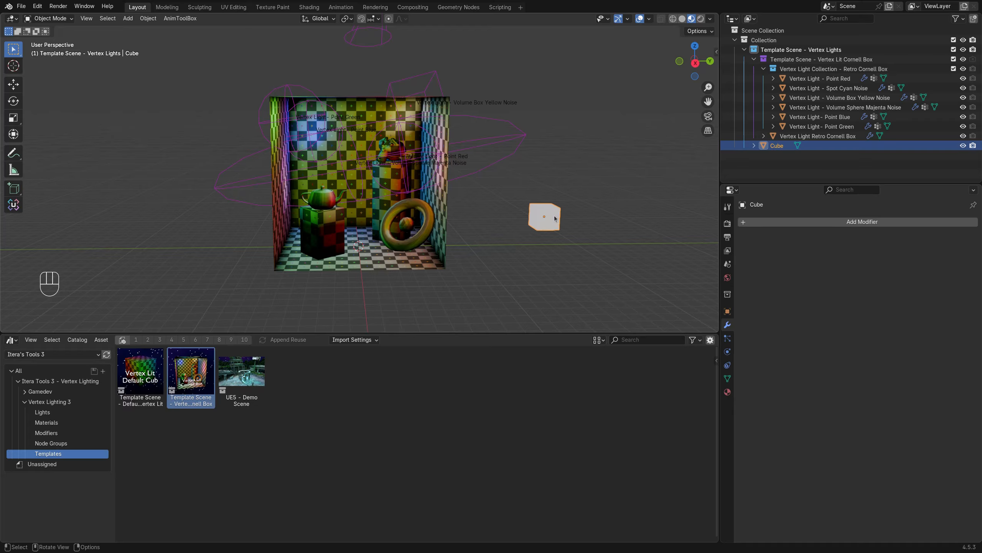
{"action": "left_click", "coordinate": [436, 227], "text": "shift"}
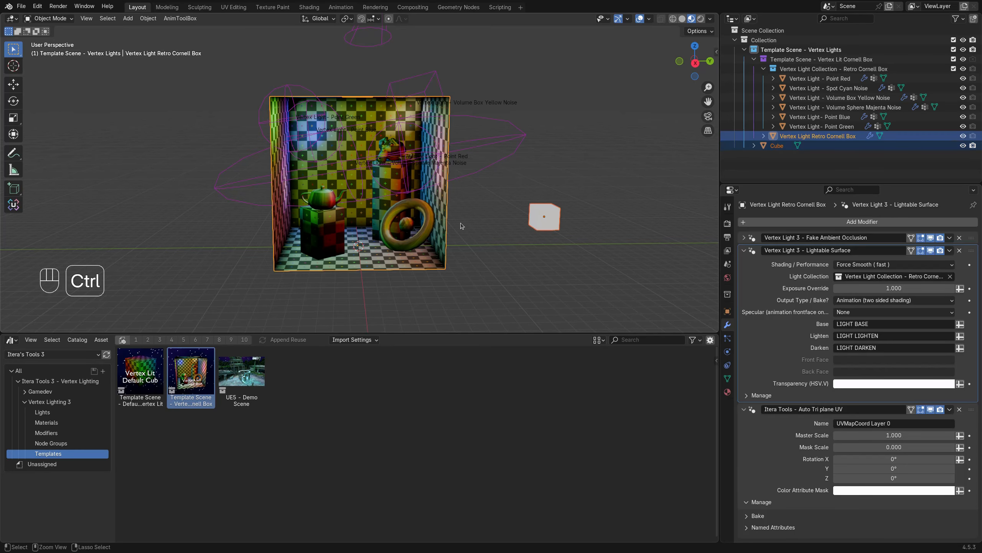
{"action": "key", "text": "ctrl+j"}
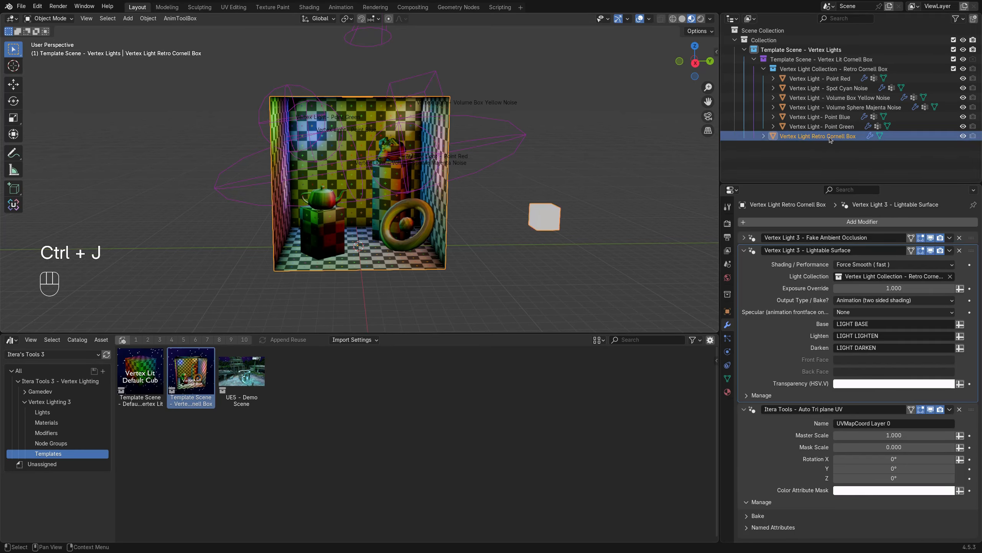
Step: In face edit mode, select the joined cube's linked faces and assign them the material MAT Vertex Light Tripoint Triplane TS
{"action": "key", "text": "Tab"}
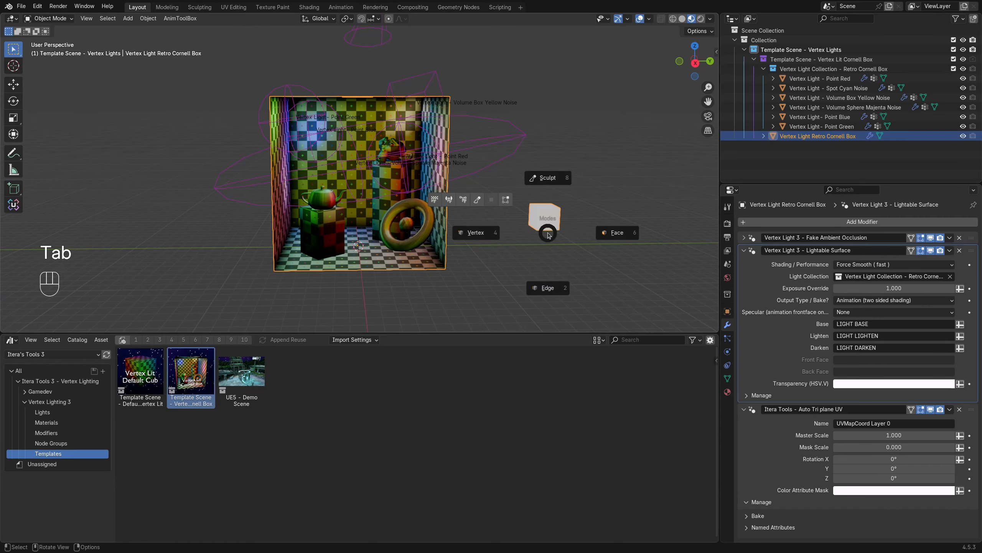
{"action": "left_click", "coordinate": [566, 235]}
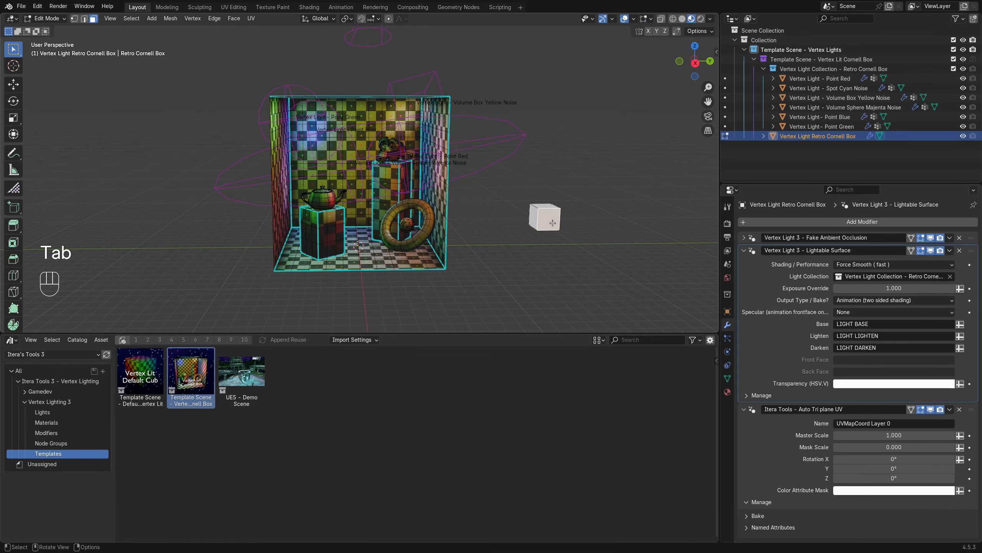
{"action": "key", "text": "ctrl+l"}
{"action": "left_click", "coordinate": [727, 392]}
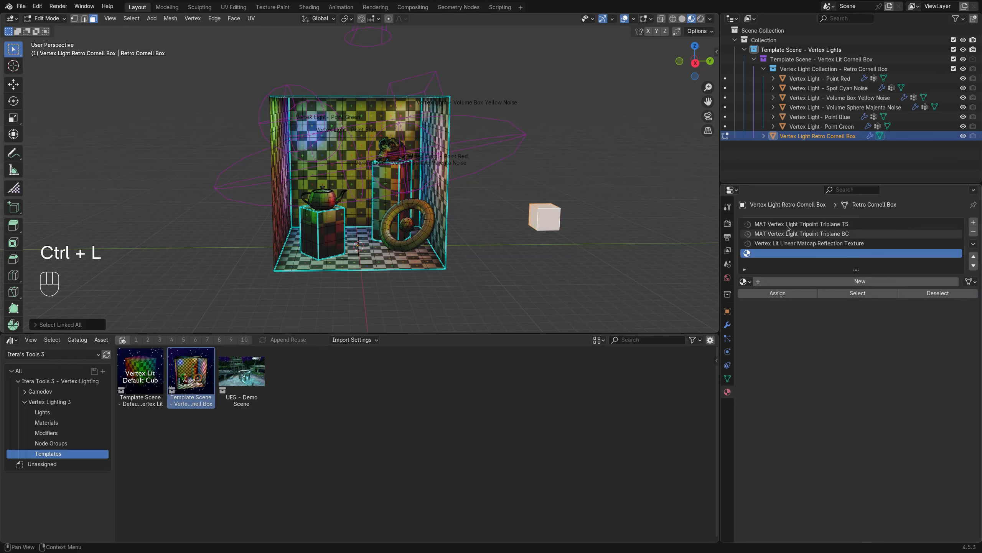
{"action": "left_click", "coordinate": [801, 224]}
{"action": "left_click", "coordinate": [746, 293]}
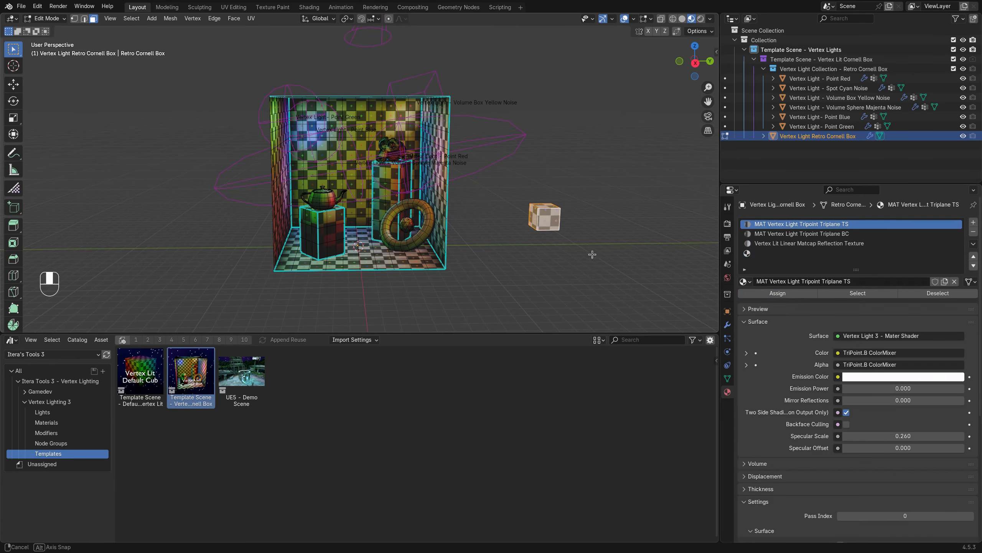
{"action": "middle_click_drag", "start_coordinate": [592, 253], "coordinate": [554, 245]}
{"action": "key", "text": "Tab"}
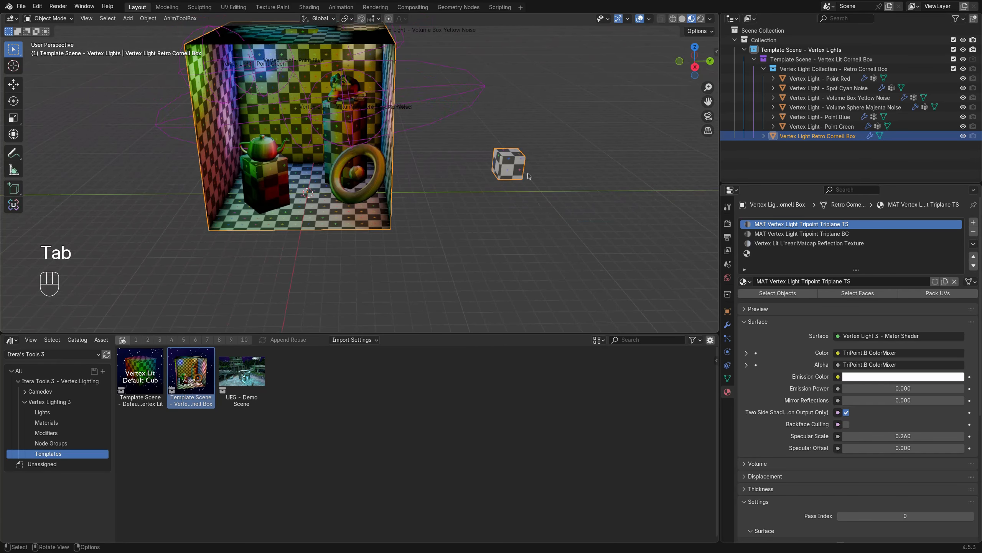
{"action": "key", "text": "Tab"}
{"action": "key", "text": "Tab"}
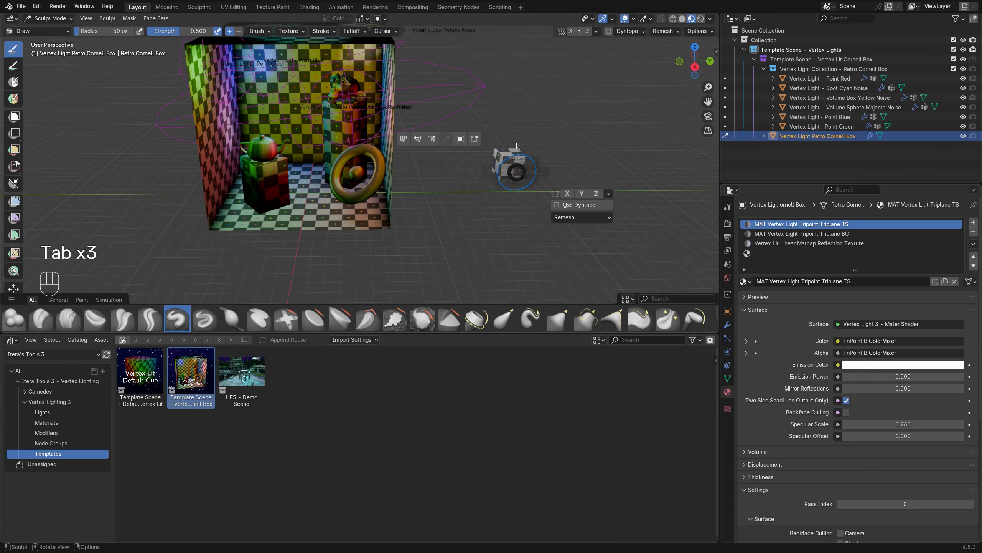
{"action": "left_click", "coordinate": [517, 117]}
Step: In face edit mode, move the joined cube horizontally onto the Cornell box floor with Z locked, and return to Object Mode
{"action": "key", "text": "Tab"}
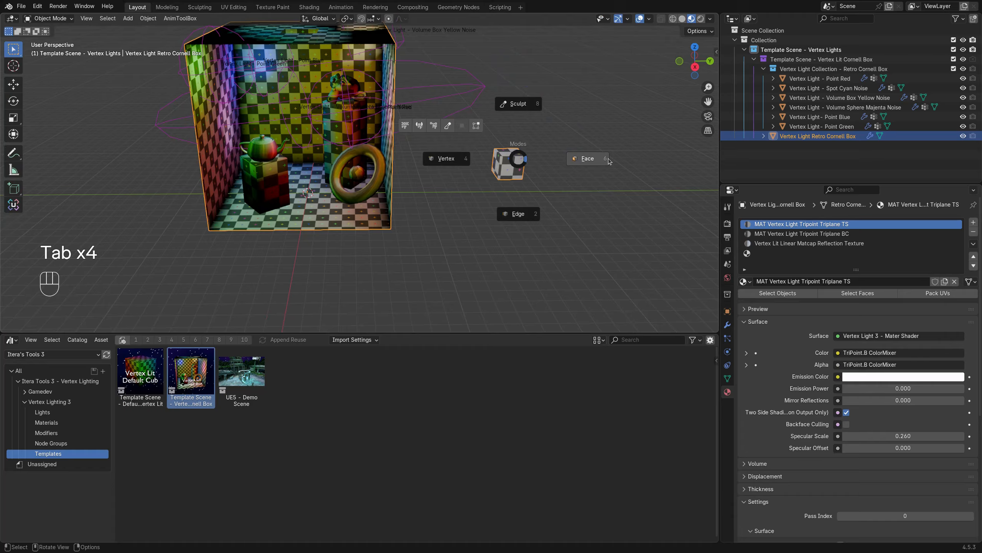
{"action": "left_click", "coordinate": [594, 158]}
{"action": "key", "text": "g"}
{"action": "key", "text": "shift+z"}
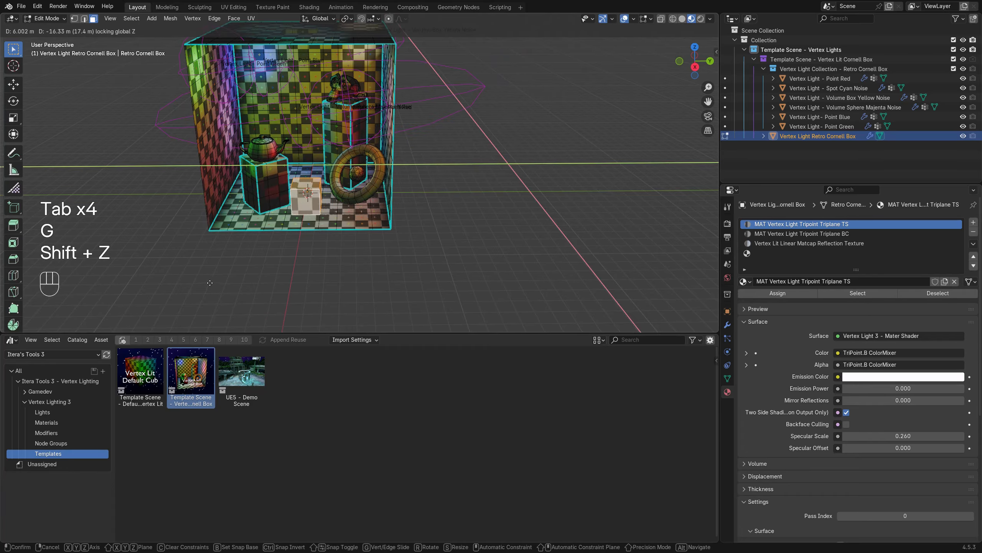
{"action": "left_click", "coordinate": [413, 244]}
{"action": "middle_click_drag", "start_coordinate": [439, 274], "coordinate": [444, 148]}
{"action": "key", "text": "Tab"}
{"action": "left_click", "coordinate": [458, 199]}
{"action": "scroll", "coordinate": [421, 254], "scroll_direction": "up", "scroll_amount": 3}
{"action": "middle_click_drag", "start_coordinate": [448, 210], "coordinate": [412, 220]}
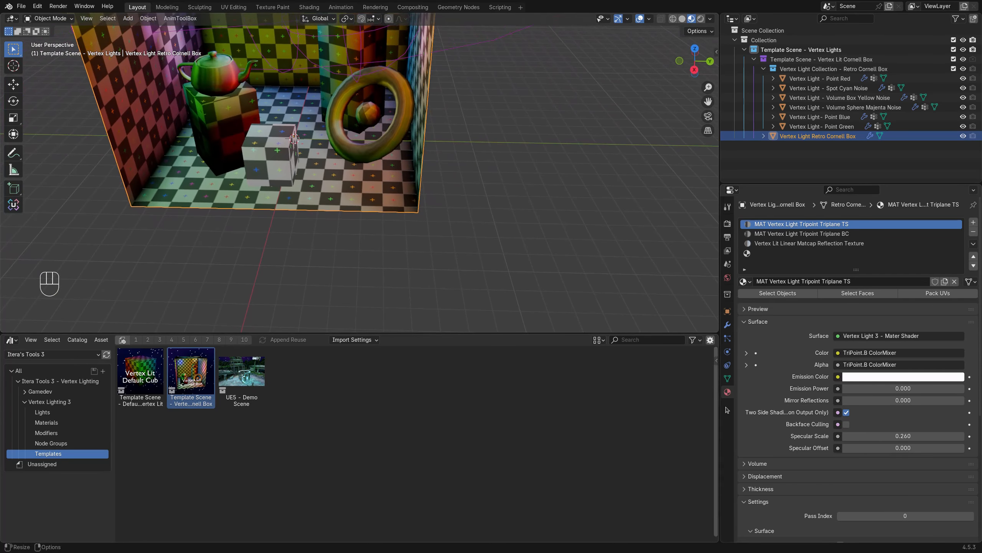
Step: Delete all objects of the Cornell box scene and add the UE5 - Demo Scene template in their place
{"action": "left_click", "coordinate": [410, 223]}
{"action": "key", "text": "a"}
{"action": "key", "text": "x"}
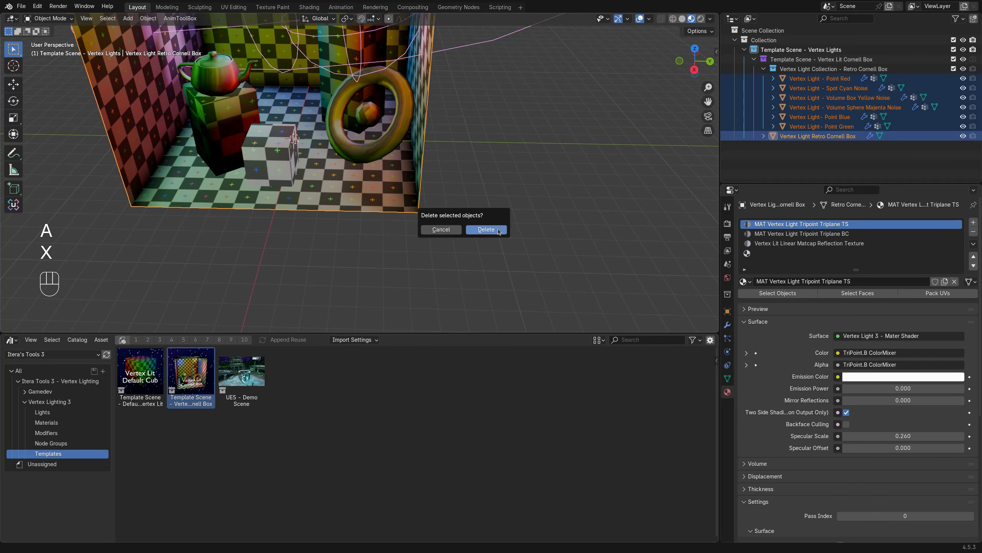
{"action": "left_click", "coordinate": [496, 228]}
{"action": "left_click_drag", "start_coordinate": [241, 371], "coordinate": [292, 141]}
{"action": "middle_click_drag", "start_coordinate": [293, 141], "coordinate": [501, 194]}
Step: Fly through the demo scene to examine the temple, the round pavilions, the water and the moonlit surroundings
{"action": "key", "text": "shift+grave"}
{"action": "key", "text": "a"}
{"action": "key", "text": "s"}
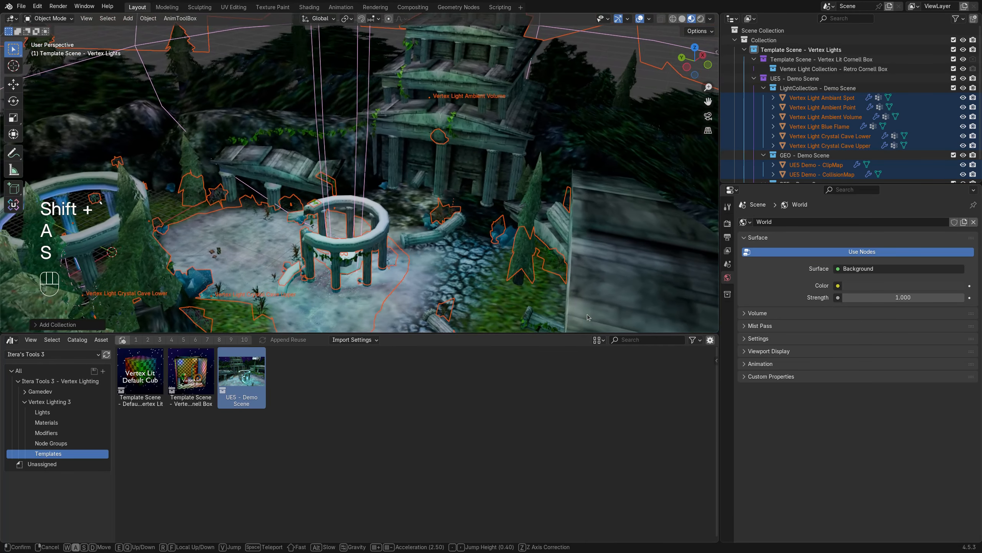
{"action": "key", "text": "shift+w"}
{"action": "key", "text": "shift+w"}
{"action": "key", "text": "shift+s"}
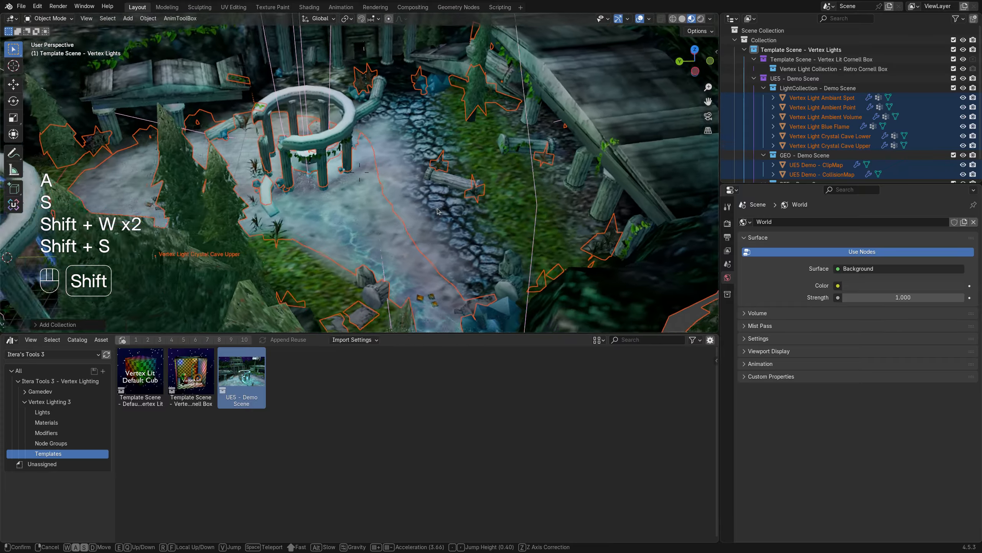
{"action": "key", "text": "shift+w"}
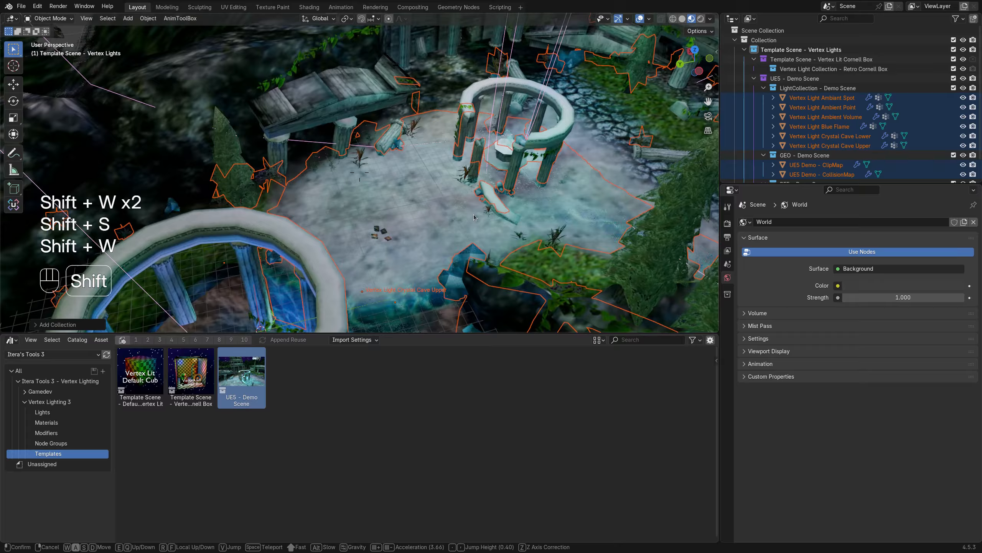
{"action": "key", "text": "shift+w"}
{"action": "key", "text": "shift+w"}
{"action": "key", "text": "shift+w"}
{"action": "key", "text": "shift+w"}
{"action": "key", "text": "shift+w"}
{"action": "key", "text": "shift+w"}
{"action": "key", "text": "shift+w"}
{"action": "key", "text": "shift+w"}
{"action": "key", "text": "shift+w"}
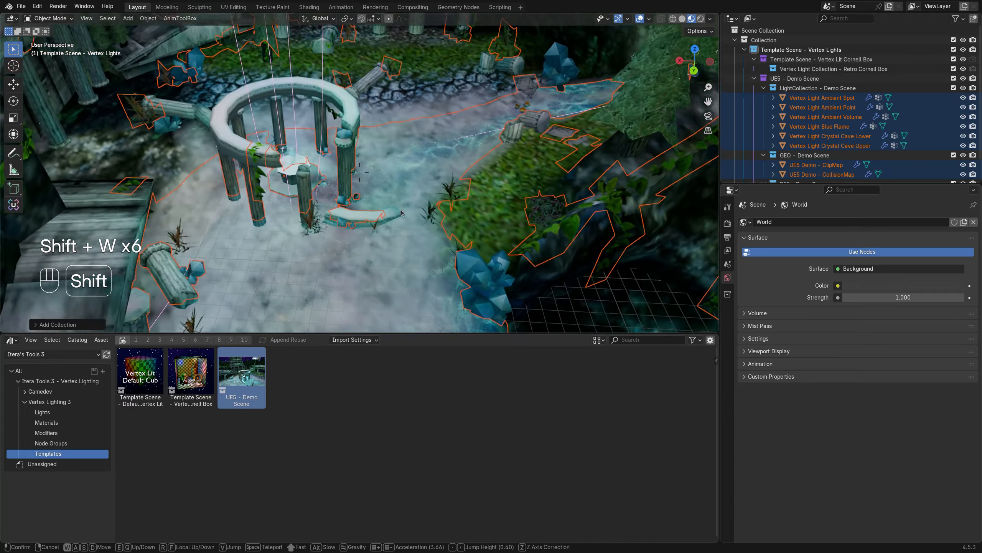
{"action": "key", "text": "shift+a"}
{"action": "key", "text": "shift+a"}
{"action": "key", "text": "shift+s"}
{"action": "key", "text": "shift+d"}
{"action": "key", "text": "shift+w"}
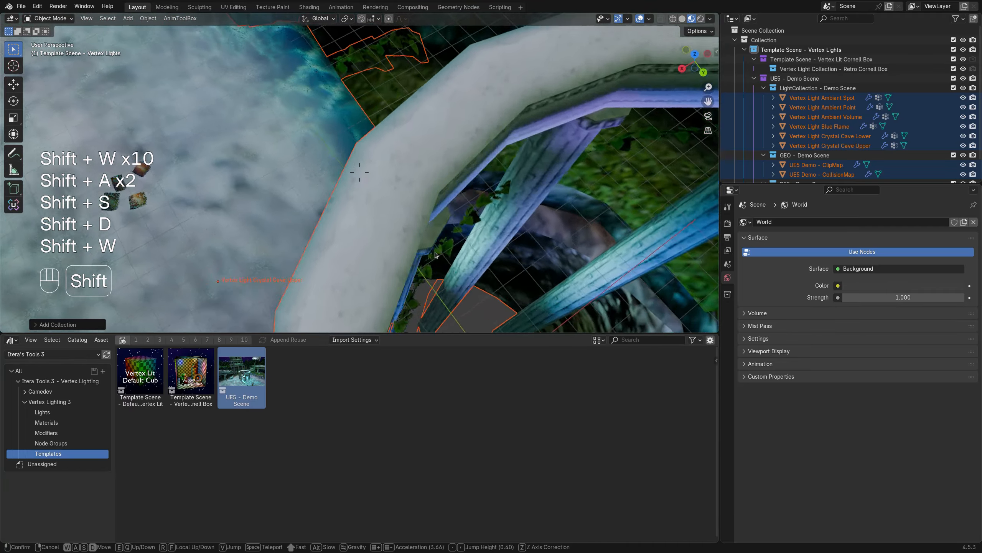
{"action": "key", "text": "shift+w"}
{"action": "key", "text": "shift+w"}
{"action": "key", "text": "shift+w"}
{"action": "key", "text": "shift+w"}
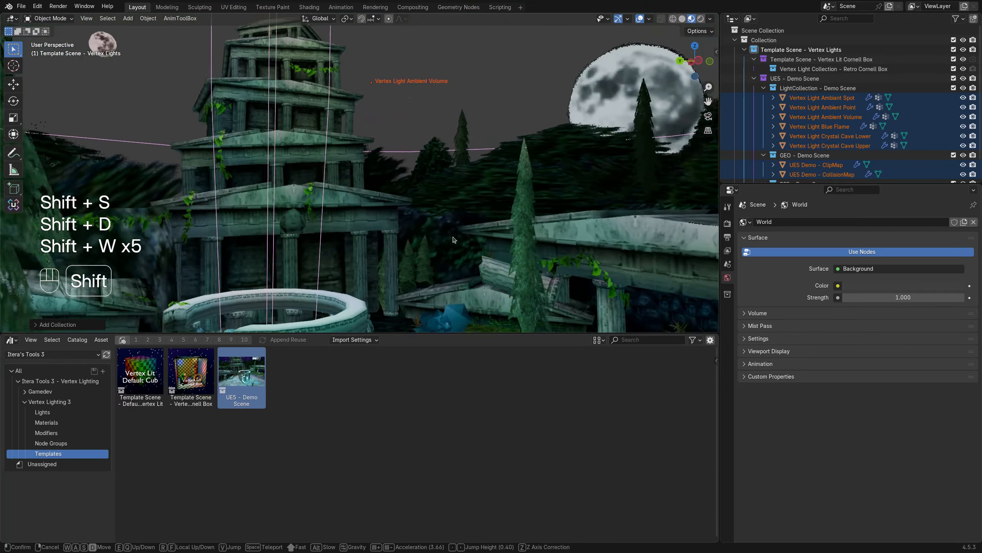
{"action": "key", "text": "shift+w"}
{"action": "key", "text": "shift+s"}
{"action": "key", "text": "shift+d"}
{"action": "left_click", "coordinate": [400, 263]}
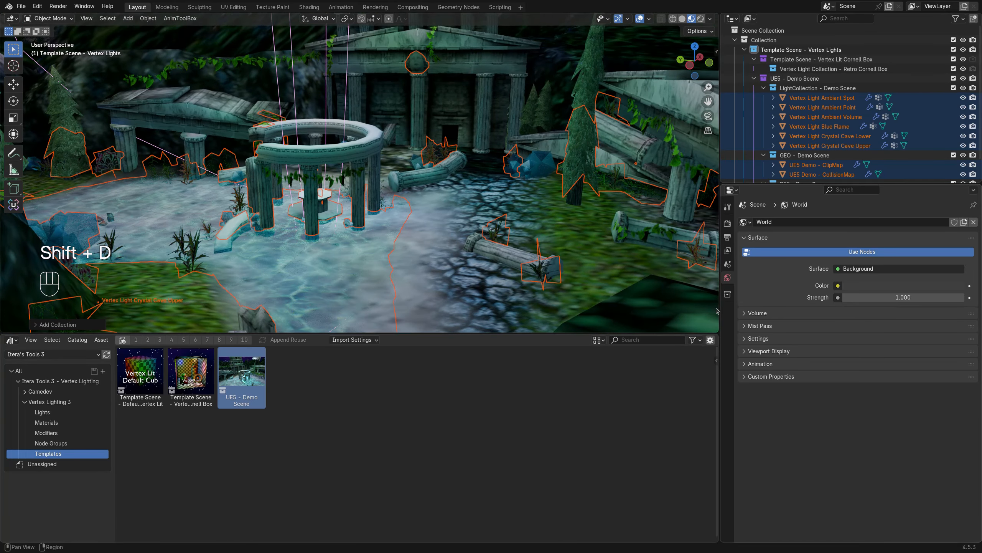
Step: Select the UE5 Demo - CollisionMap and UE5 Demo - ClipMap meshes together
{"action": "left_click", "coordinate": [481, 254]}
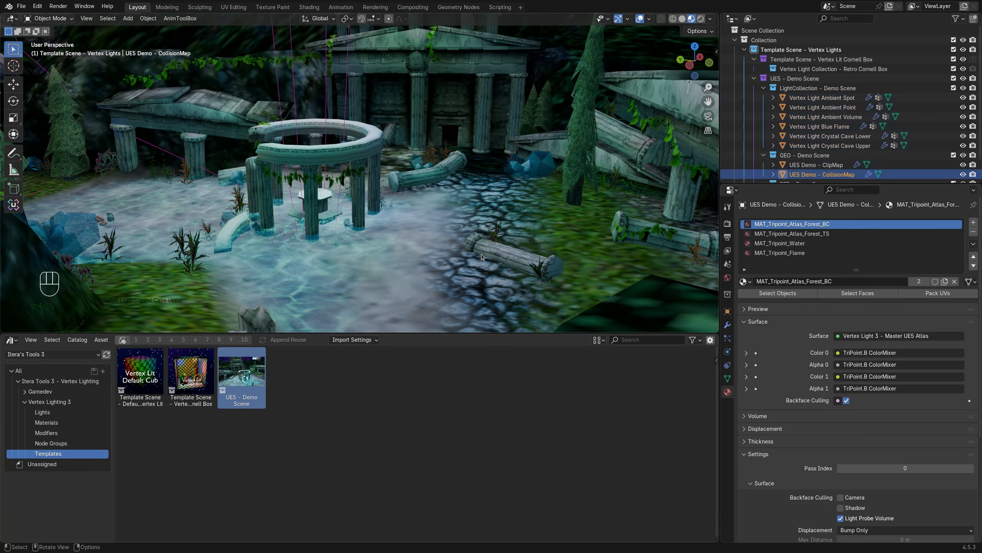
{"action": "scroll", "coordinate": [821, 140], "scroll_direction": "down", "scroll_amount": 2}
{"action": "left_click", "coordinate": [820, 144], "text": "shift"}
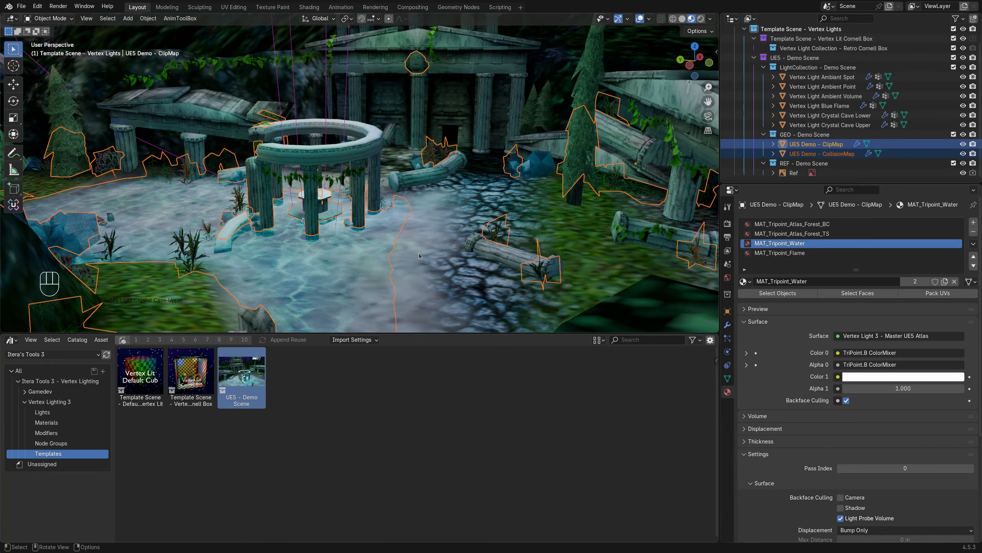
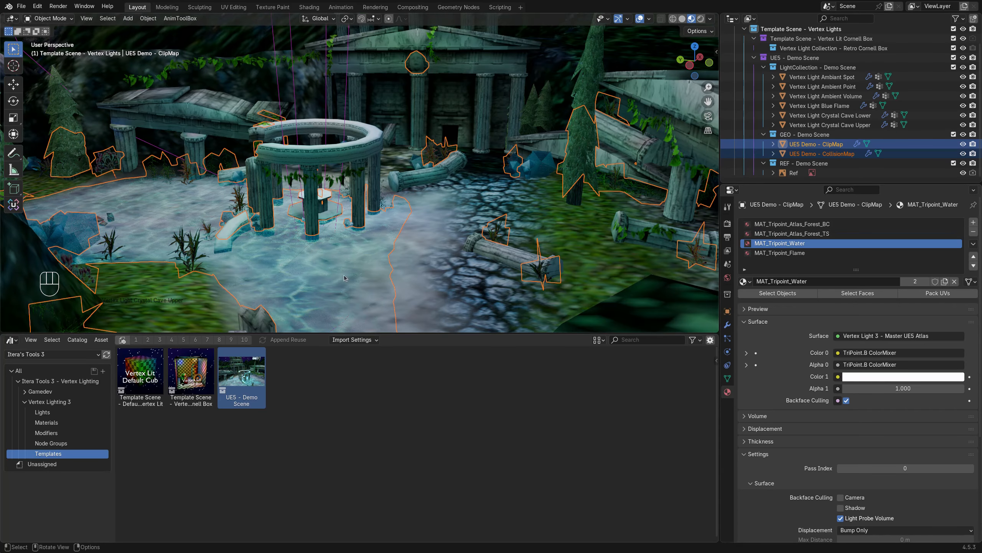
Step: Enlarge the 3D viewport by shrinking the asset browser, and display the scene's render properties
{"action": "left_click_drag", "start_coordinate": [379, 333], "coordinate": [455, 500]}
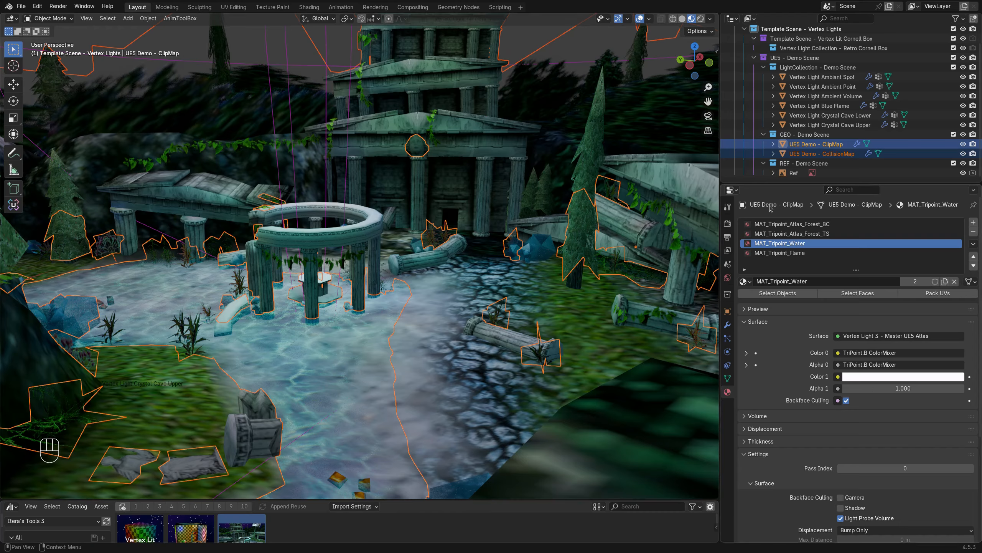
{"action": "left_click", "coordinate": [728, 224]}
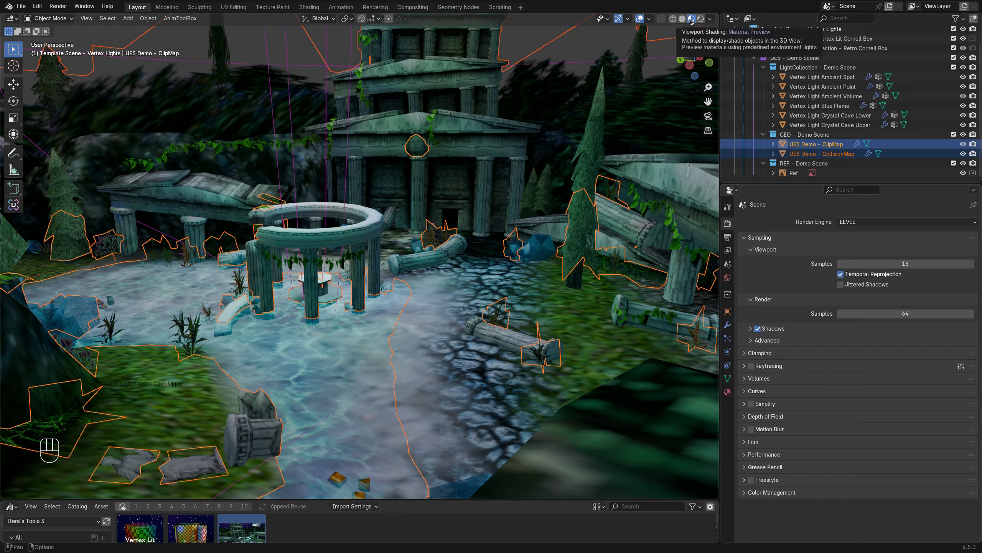
Step: Enable Scene Lights and Scene World for the material preview shading of the viewport
{"action": "left_click", "coordinate": [710, 20]}
{"action": "left_click", "coordinate": [670, 67]}
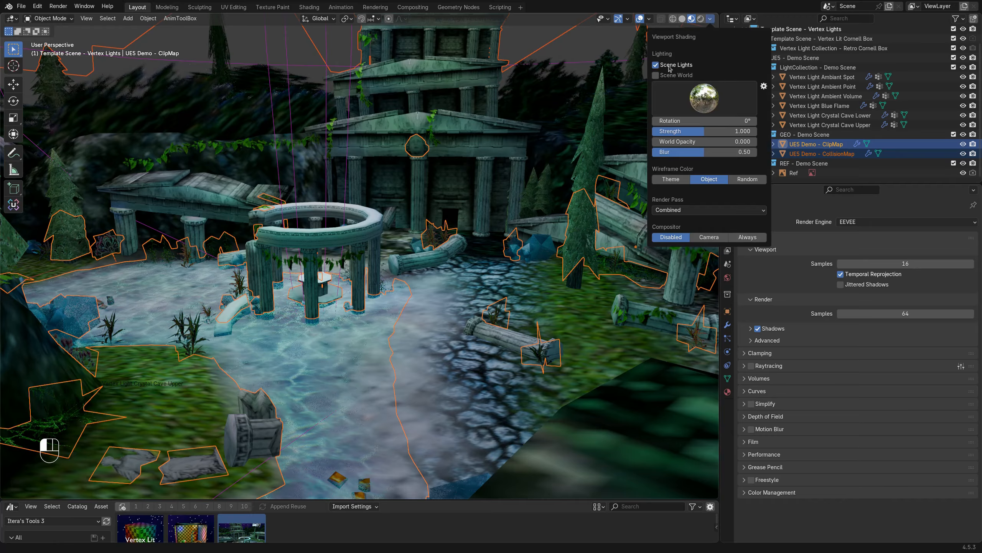
{"action": "left_click", "coordinate": [677, 76]}
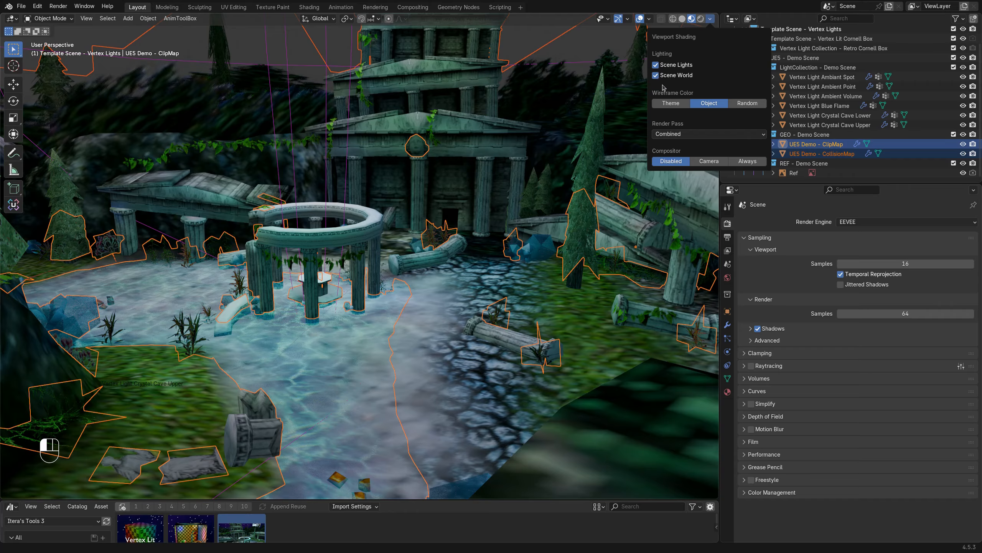
{"action": "left_click", "coordinate": [701, 19]}
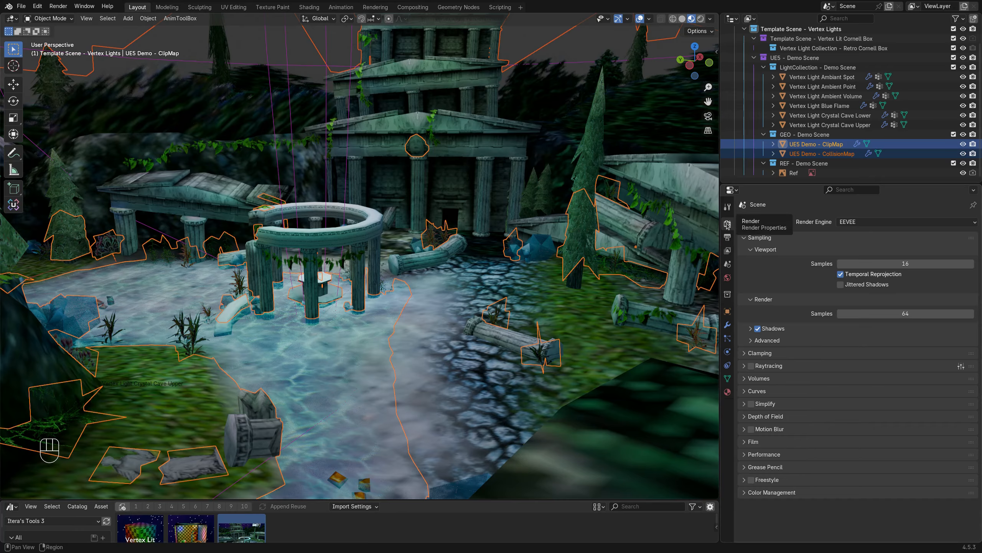
Step: In the render Color Management settings, set the View Transform to Standard
{"action": "left_click", "coordinate": [771, 491]}
{"action": "scroll", "coordinate": [825, 297], "scroll_direction": "down", "scroll_amount": 4}
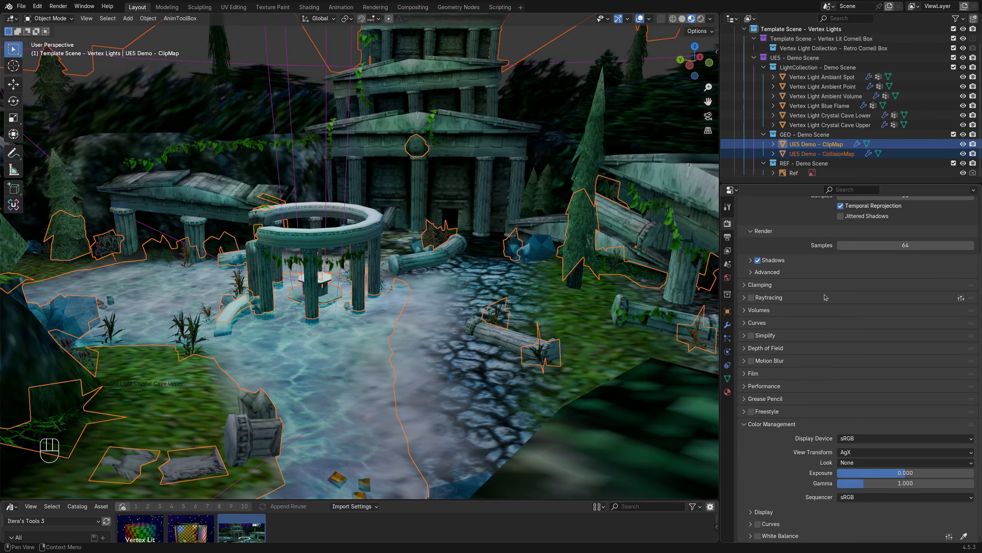
{"action": "left_click", "coordinate": [859, 453]}
{"action": "left_click", "coordinate": [860, 458]}
{"action": "left_click", "coordinate": [874, 452]}
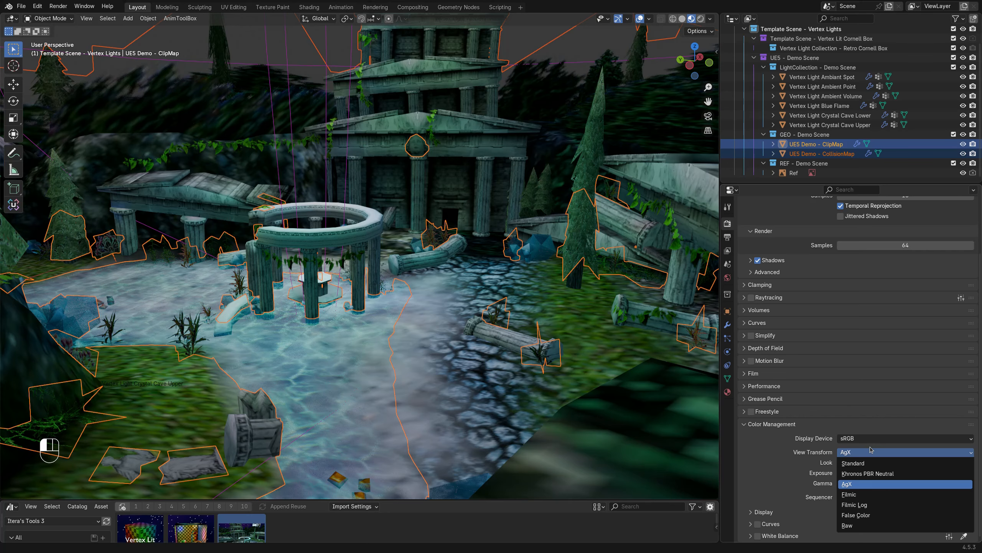
{"action": "left_click", "coordinate": [869, 450]}
{"action": "left_click", "coordinate": [852, 453]}
{"action": "left_click", "coordinate": [859, 464]}
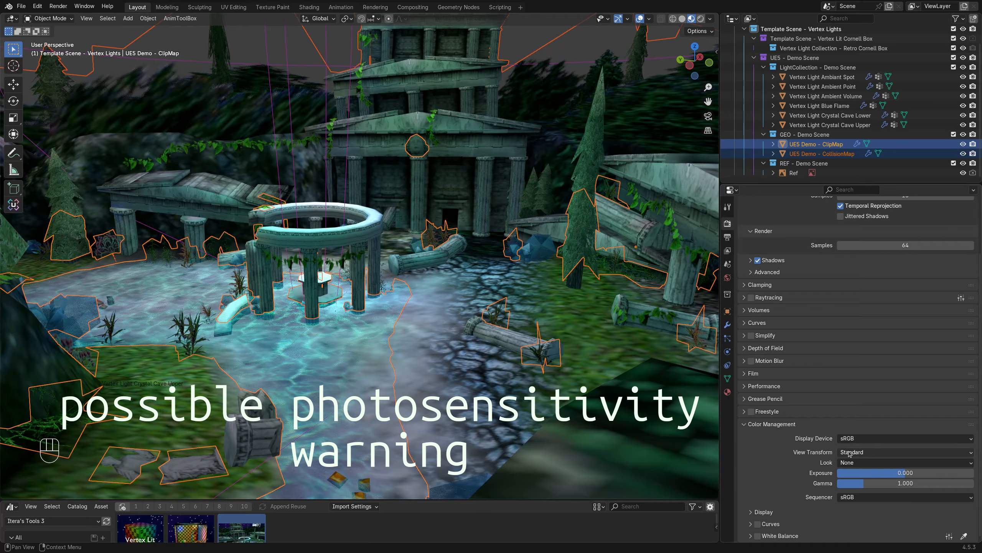
Step: Check the color management Look, Exposure and Gamma settings, keeping Look at None
{"action": "left_click", "coordinate": [863, 463]}
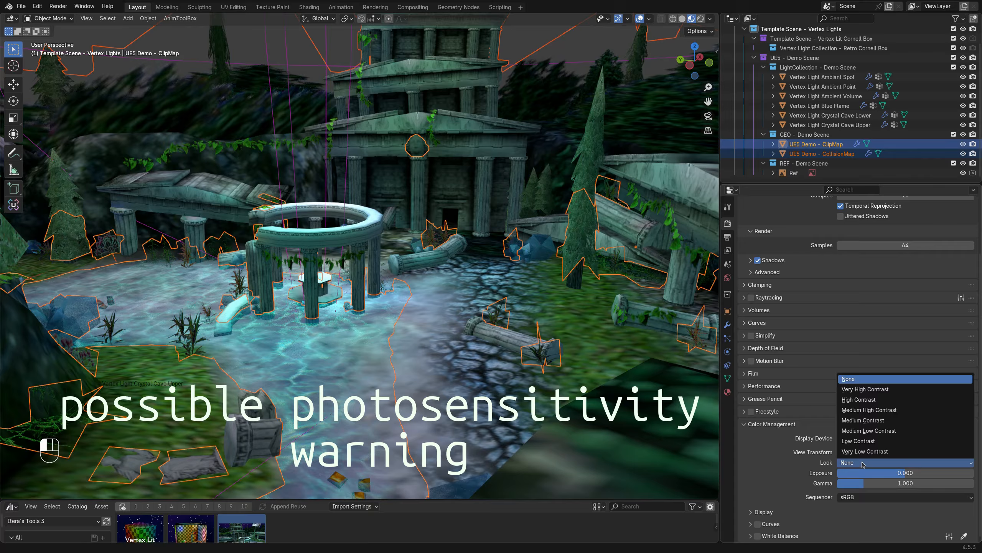
{"action": "left_click", "coordinate": [854, 381]}
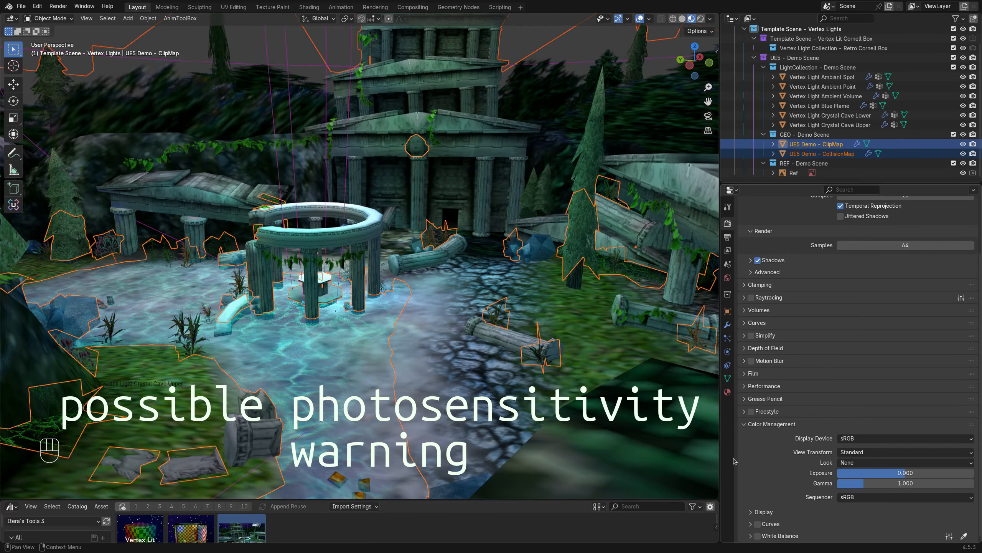
{"action": "mouse_move", "coordinate": [896, 476]}
{"action": "left_mouse_down"}
{"action": "mouse_move", "coordinate": [968, 475]}
{"action": "mouse_move", "coordinate": [897, 475]}
{"action": "mouse_move", "coordinate": [951, 476]}
{"action": "mouse_move", "coordinate": [905, 475]}
{"action": "left_mouse_up"}
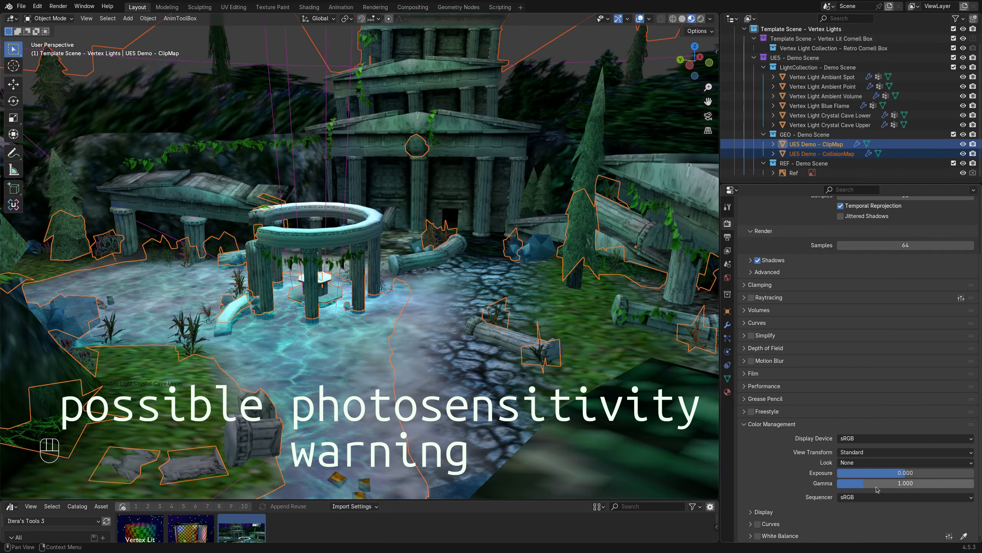
{"action": "mouse_move", "coordinate": [877, 487]}
{"action": "left_mouse_down"}
{"action": "mouse_move", "coordinate": [928, 487]}
{"action": "mouse_move", "coordinate": [876, 485]}
{"action": "left_mouse_up"}
Step: Disable Scene Lights and Scene World for material preview, and compare it with rendered shading before returning to material preview
{"action": "left_click", "coordinate": [710, 19]}
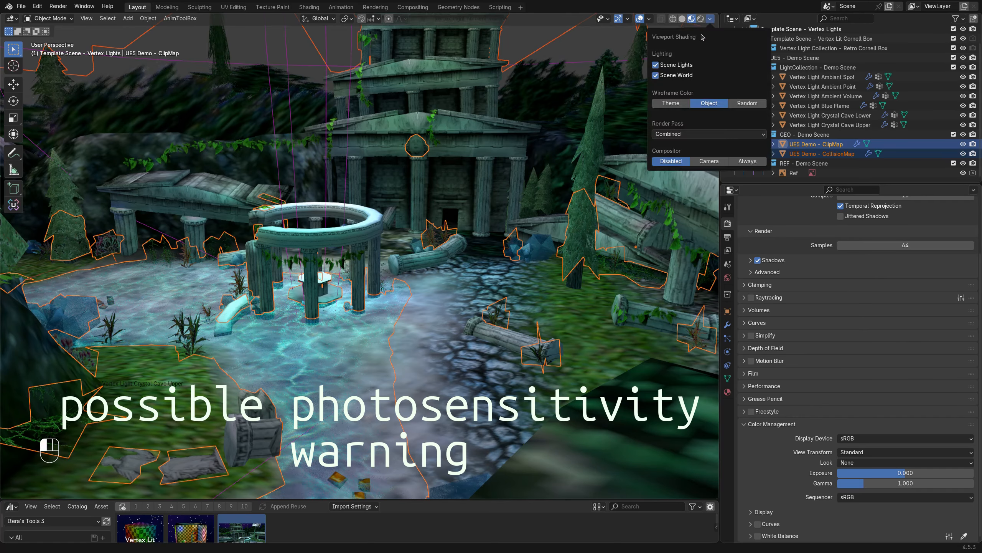
{"action": "left_click", "coordinate": [658, 75]}
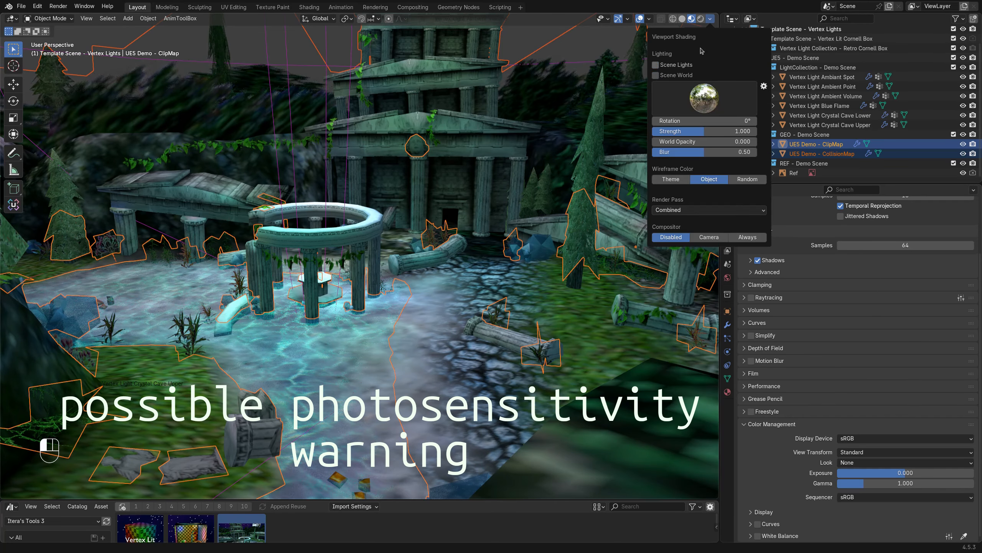
{"action": "left_click", "coordinate": [698, 20]}
{"action": "left_click", "coordinate": [693, 19]}
{"action": "left_click", "coordinate": [698, 20]}
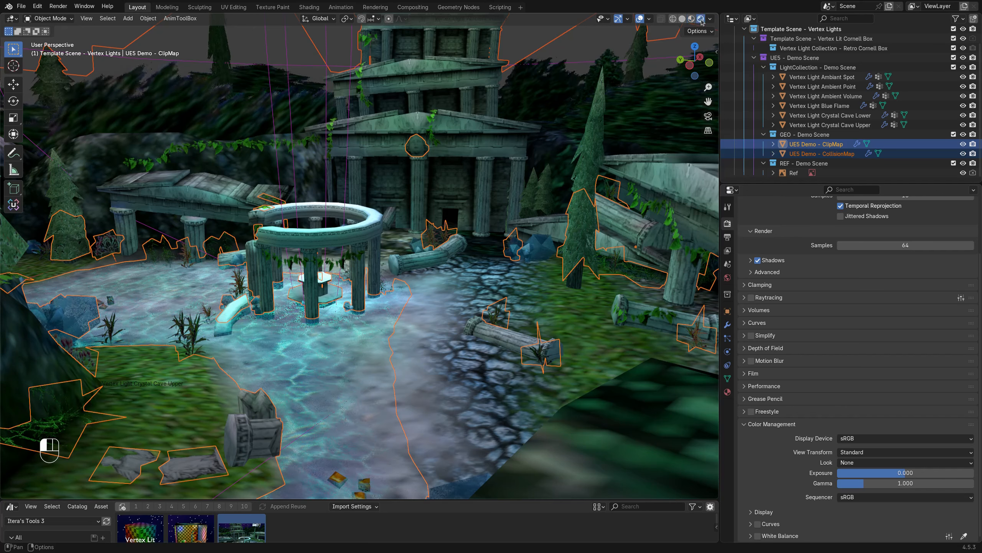
{"action": "left_click", "coordinate": [693, 20]}
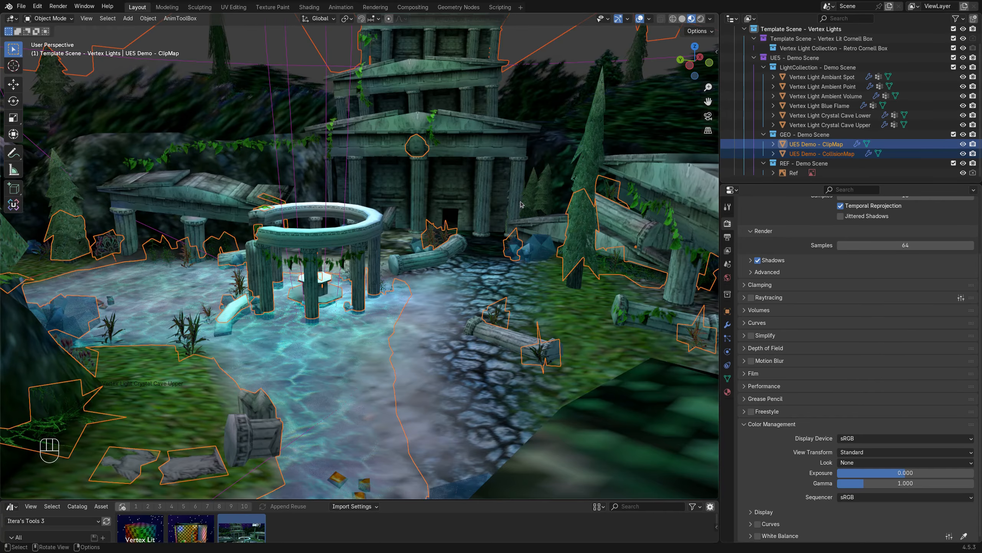
Step: Select only the UE5 Demo - CollisionMap mesh and display its UV maps and color attributes
{"action": "middle_click_drag", "start_coordinate": [521, 205], "coordinate": [422, 285]}
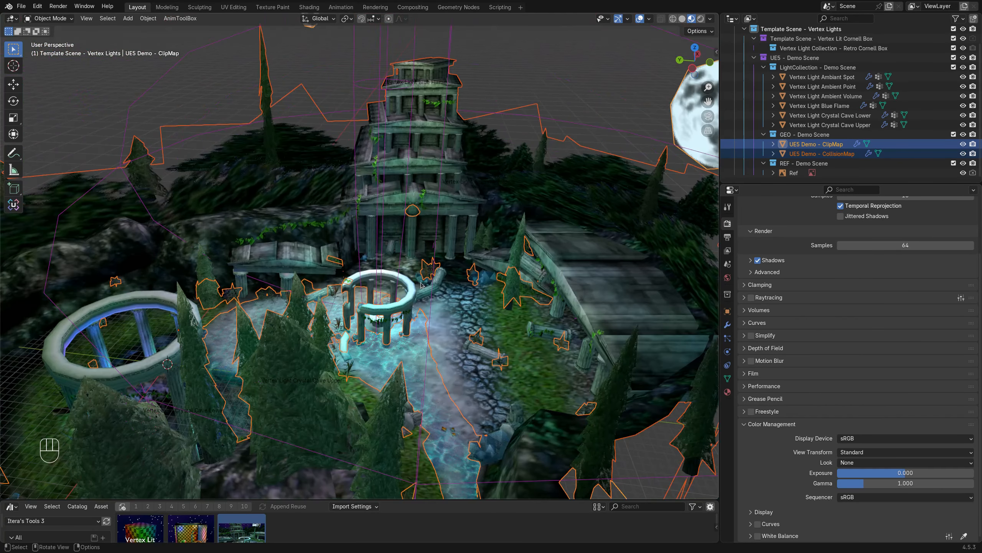
{"action": "scroll", "coordinate": [422, 285], "scroll_direction": "down", "scroll_amount": 5}
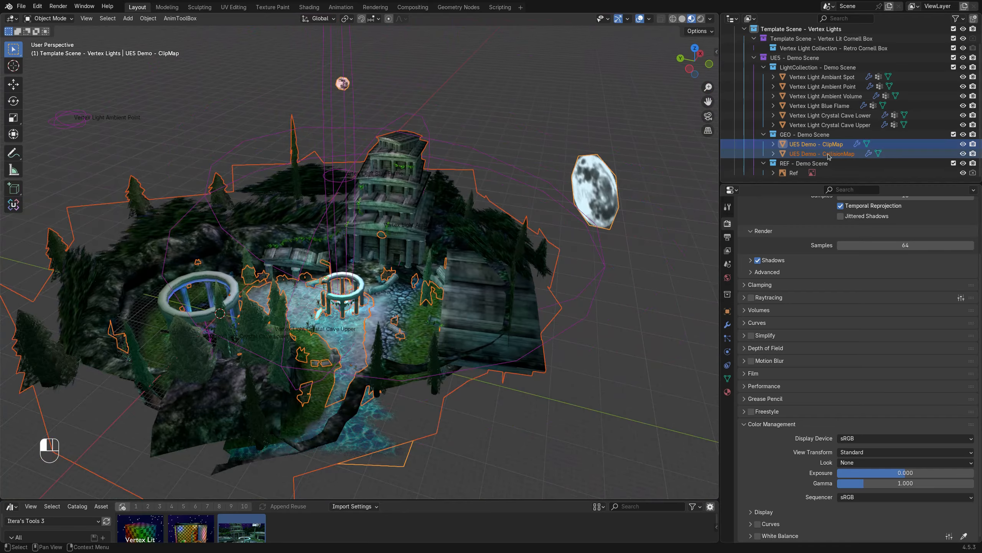
{"action": "left_click", "coordinate": [829, 154]}
{"action": "key", "text": "z"}
{"action": "key", "text": "z"}
{"action": "key", "text": "z"}
{"action": "key", "text": "z"}
{"action": "key", "text": "z"}
{"action": "key", "text": "z"}
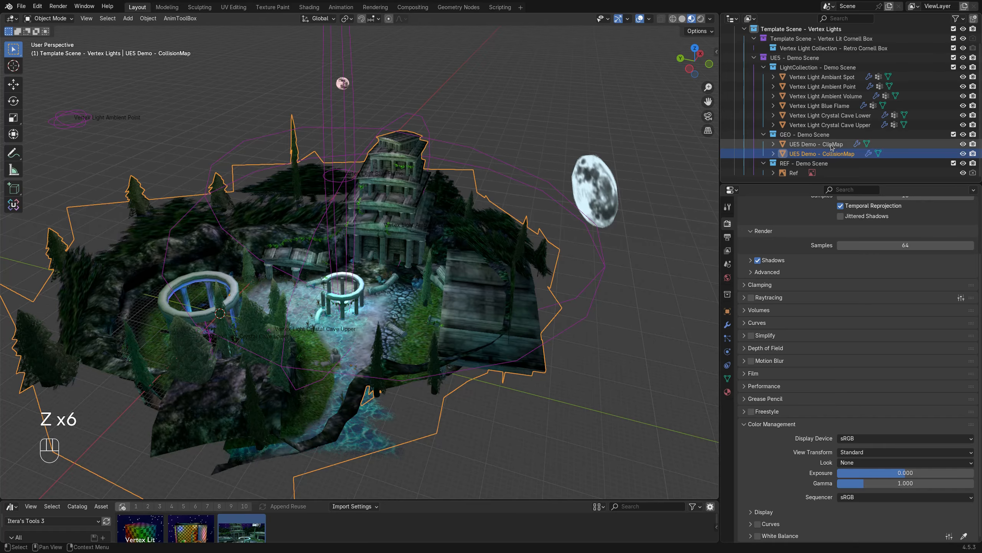
{"action": "left_click", "coordinate": [727, 379]}
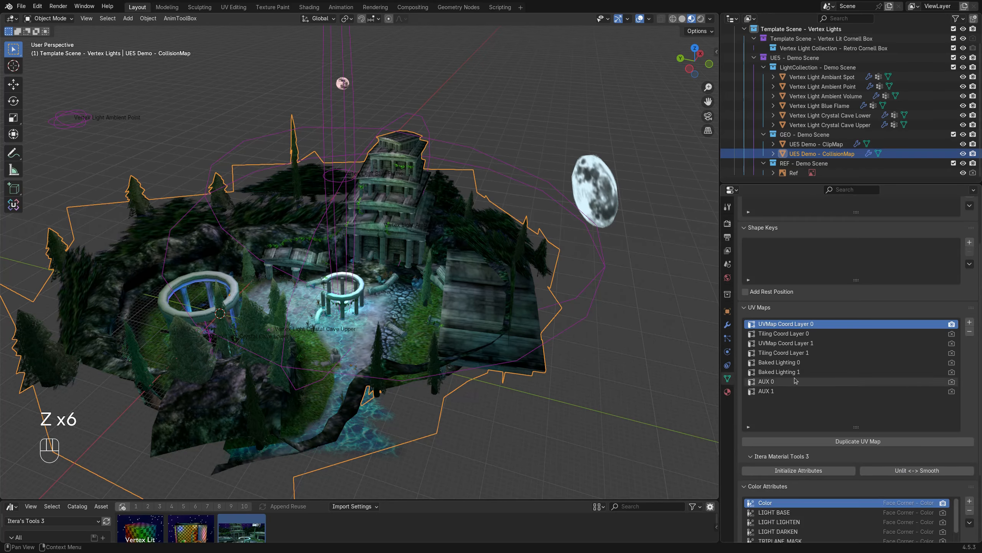
Step: Examine the mesh's color attributes and the ruins up close, and check the UV Bake Style options of its Lightable Surface modifier
{"action": "scroll", "coordinate": [834, 255], "scroll_direction": "down", "scroll_amount": 4}
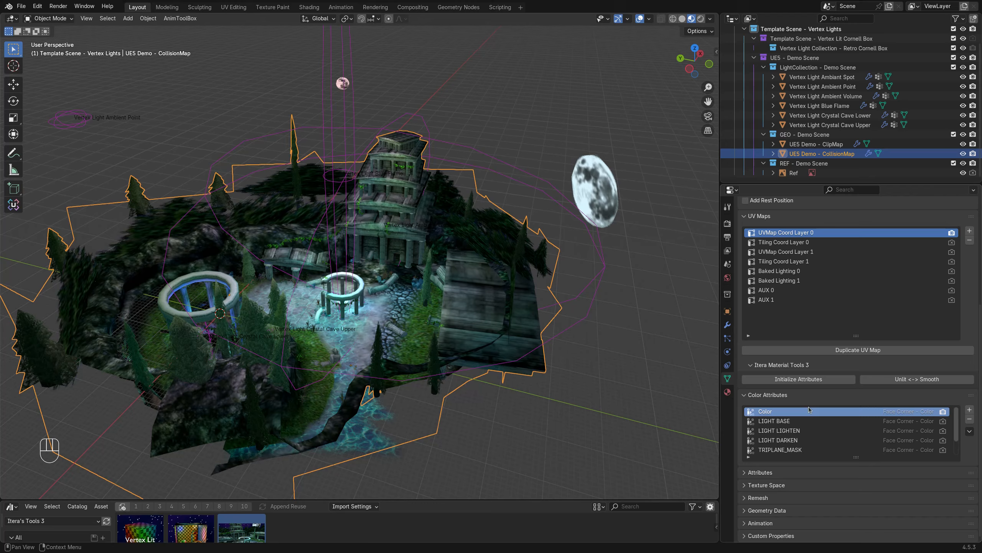
{"action": "middle_click_drag", "start_coordinate": [479, 320], "coordinate": [377, 221]}
{"action": "scroll", "coordinate": [500, 353], "scroll_direction": "up", "scroll_amount": 5}
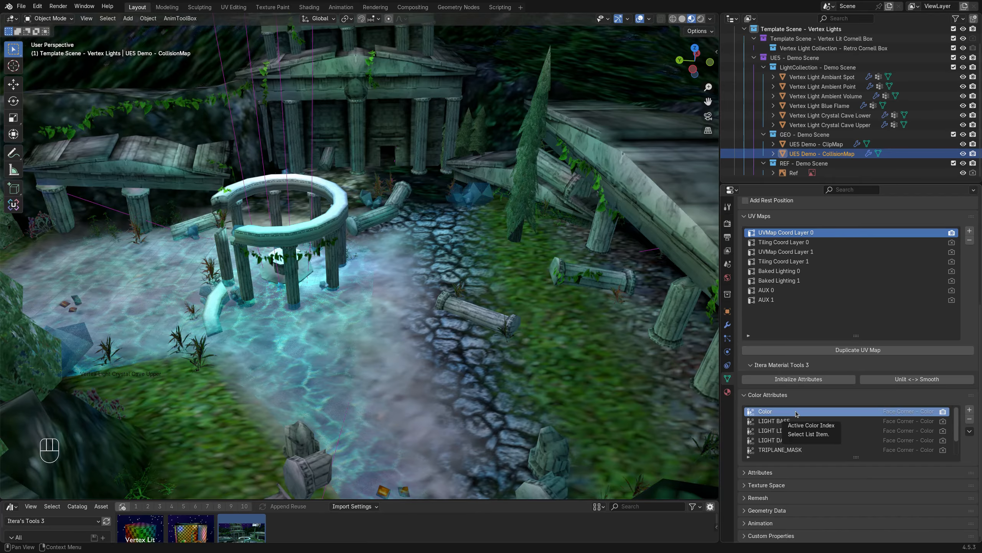
{"action": "left_click", "coordinate": [727, 325]}
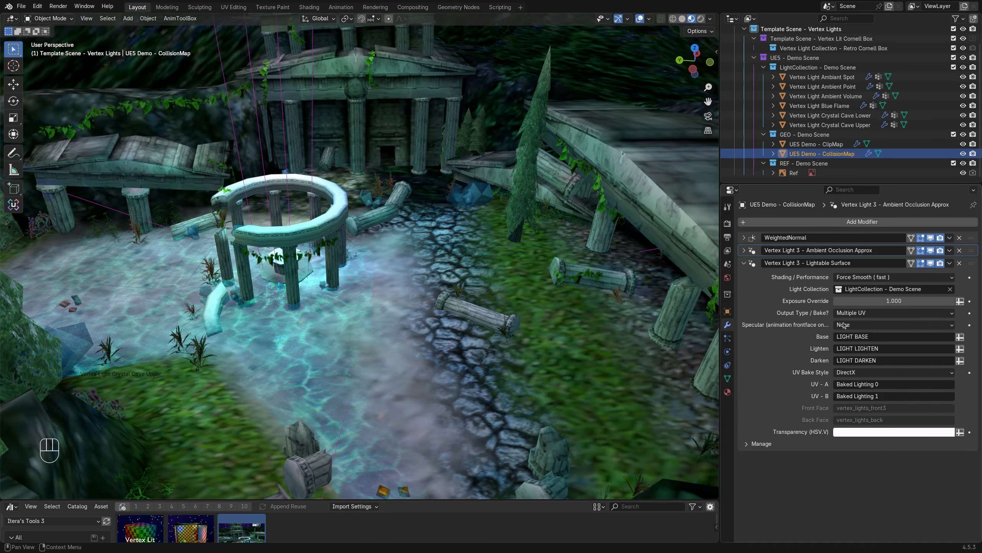
{"action": "left_click", "coordinate": [862, 371]}
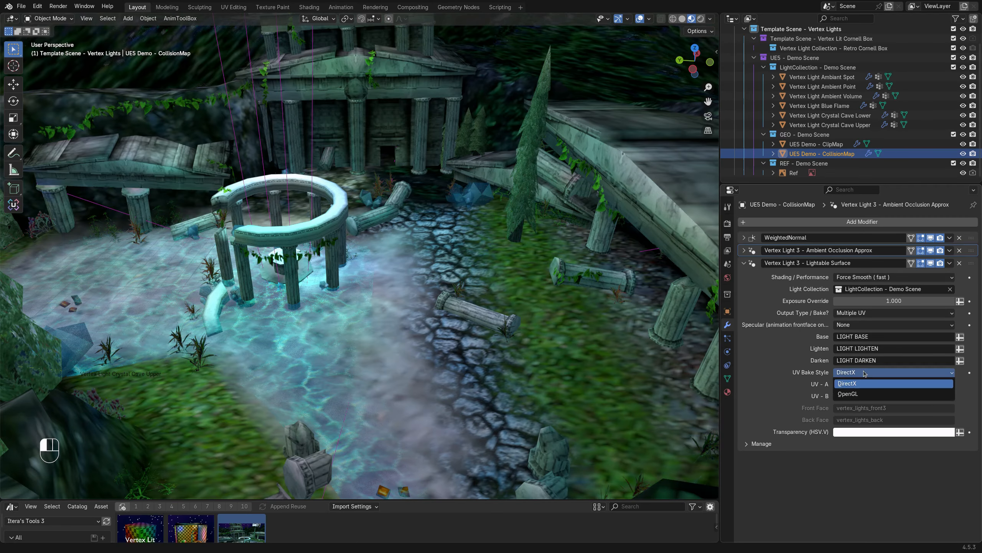
{"action": "left_click", "coordinate": [862, 373]}
Step: Try Vertex Color as the Lightable Surface modifier's output type and switch it back to Multiple UV
{"action": "left_click", "coordinate": [859, 313]}
{"action": "left_click", "coordinate": [877, 348]}
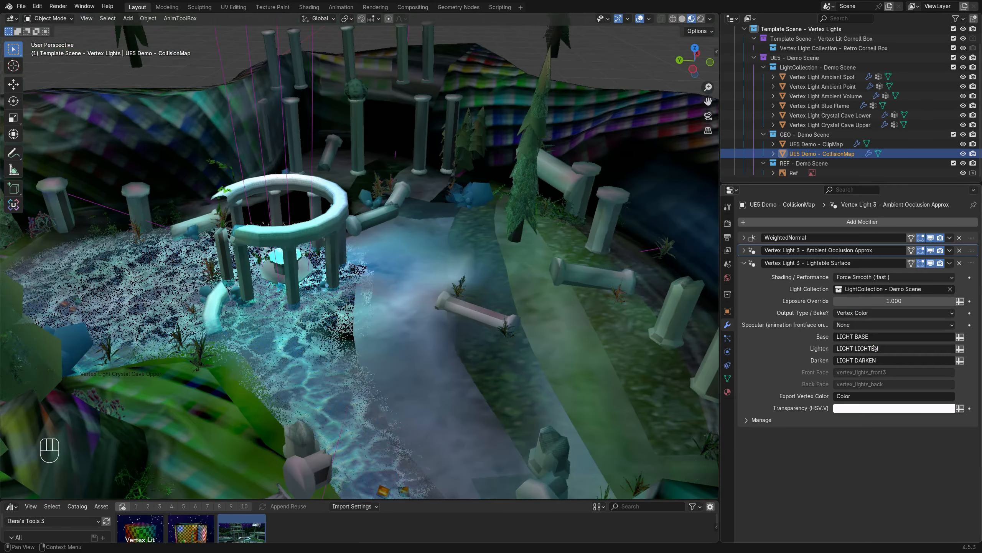
{"action": "left_click", "coordinate": [868, 314]}
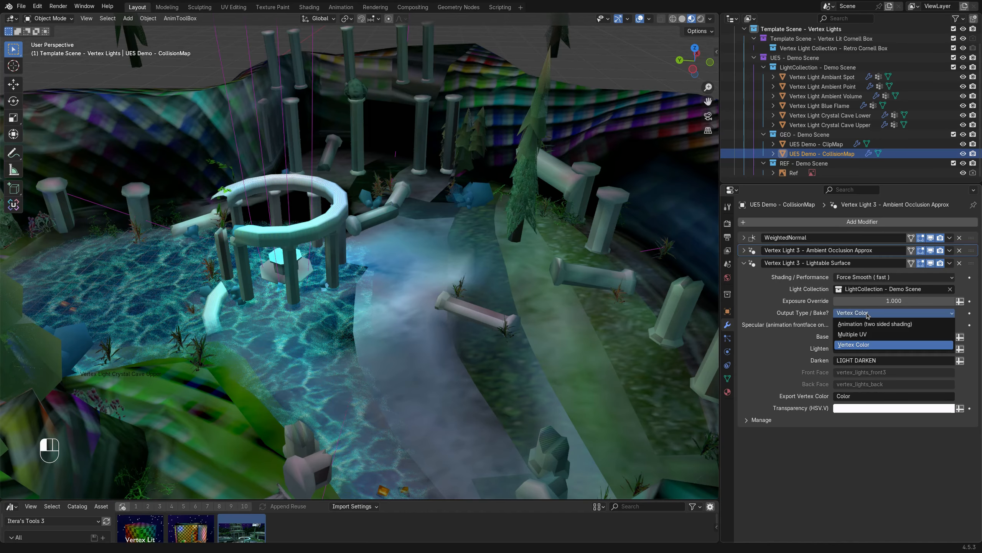
{"action": "left_click", "coordinate": [876, 335]}
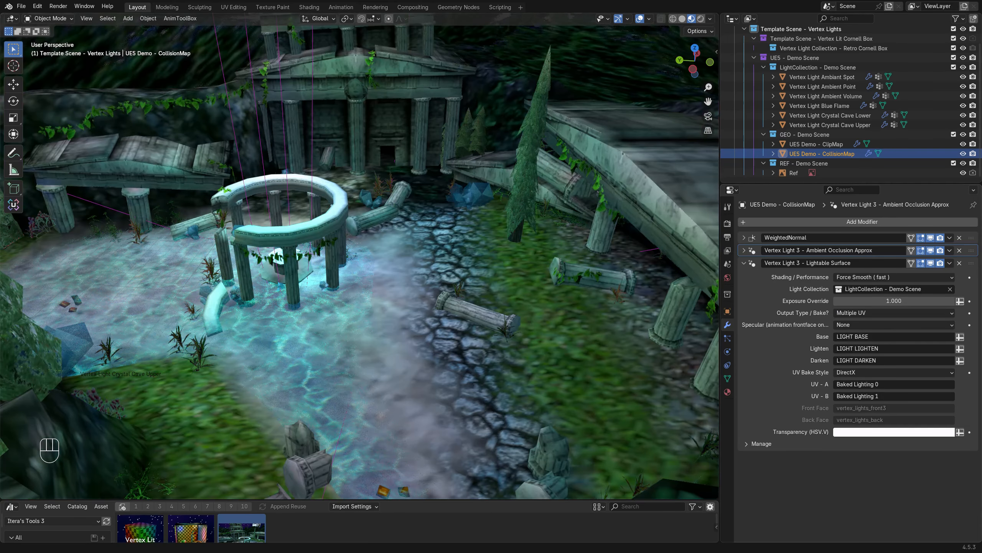
Step: Review the DirectX and OpenGL choices for the UV Bake Style, keeping DirectX, and look over the ruins
{"action": "left_click", "coordinate": [856, 373]}
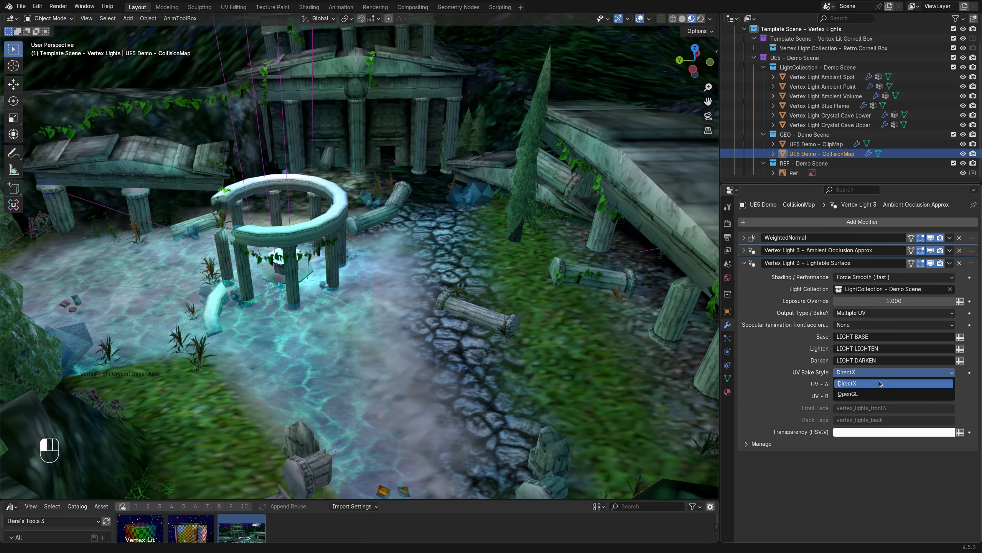
{"action": "left_click", "coordinate": [851, 384]}
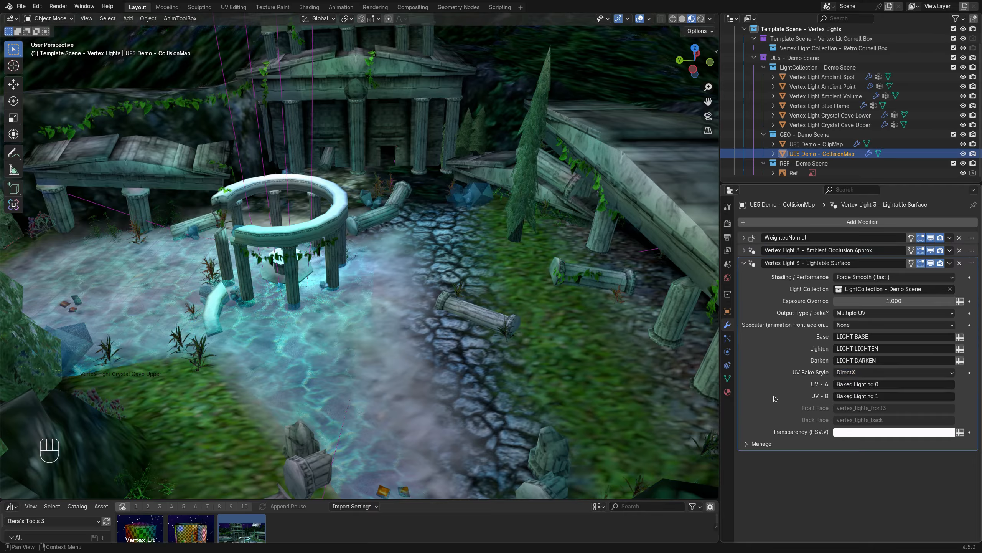
{"action": "left_click", "coordinate": [864, 374]}
{"action": "left_click", "coordinate": [878, 373]}
{"action": "middle_click_drag", "start_coordinate": [406, 248], "coordinate": [778, 165]}
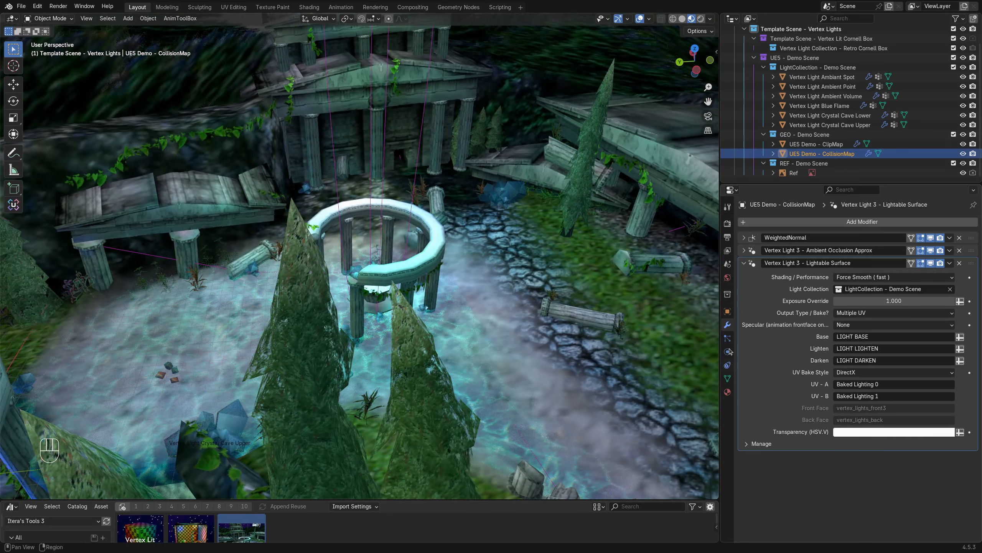
Step: Add the ClipMap mesh to the selection and prepare an FBX export as GEO_FOREST_RUINS.fbx in the LEVEL_02_Forest_Ruins folder
{"action": "left_click", "coordinate": [812, 144], "text": "shift"}
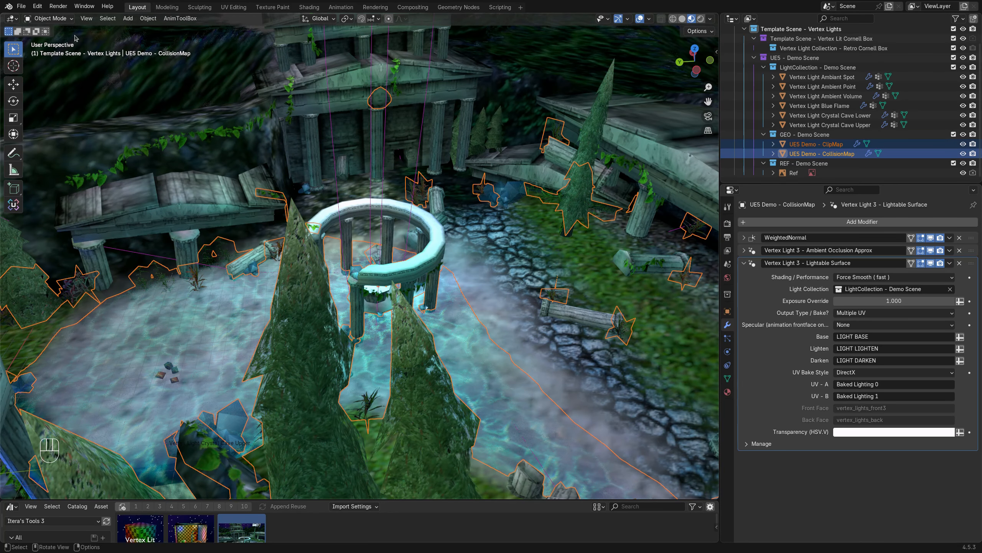
{"action": "left_click", "coordinate": [22, 7]}
{"action": "mouse_move", "coordinate": [43, 153]}
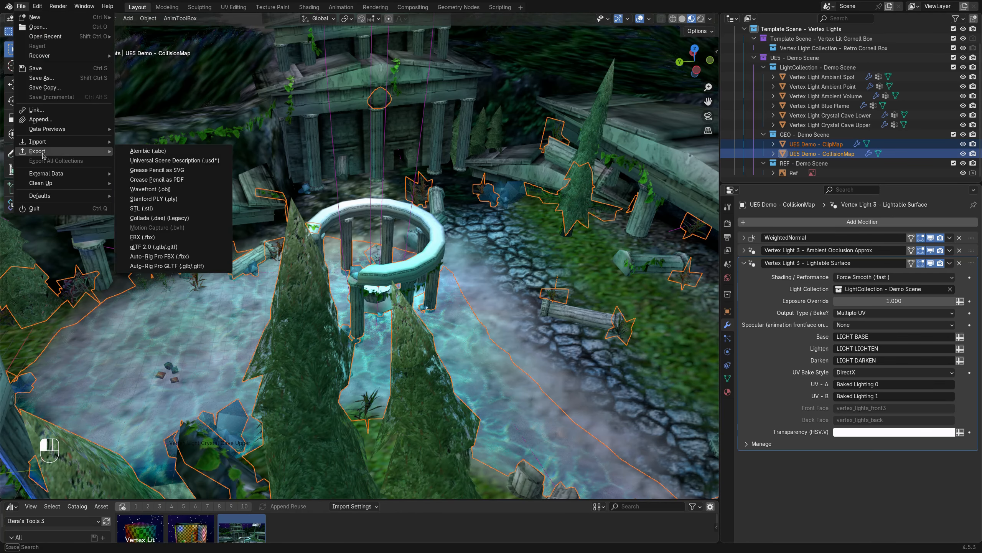
{"action": "left_click", "coordinate": [165, 237]}
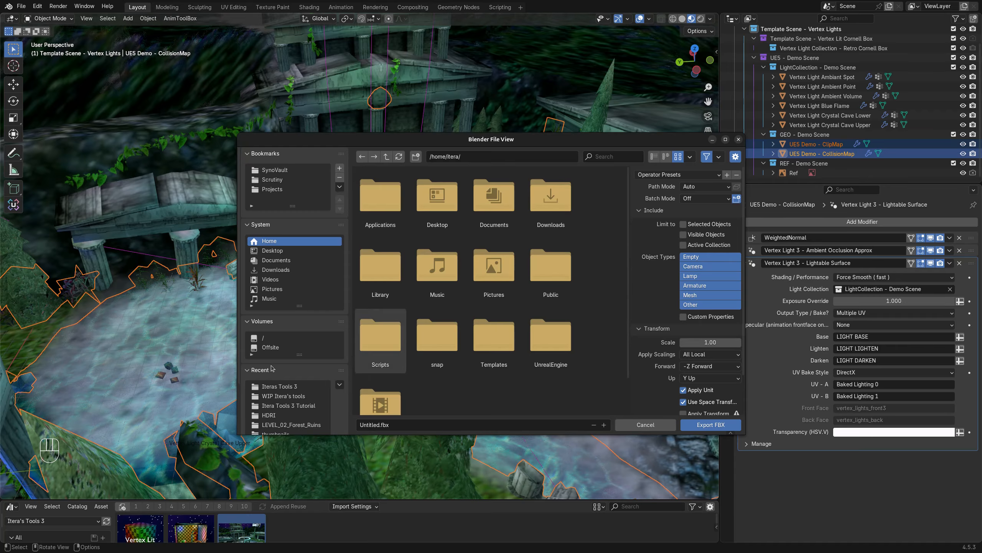
{"action": "scroll", "coordinate": [305, 372], "scroll_direction": "down", "scroll_amount": 3}
{"action": "left_click", "coordinate": [310, 371]}
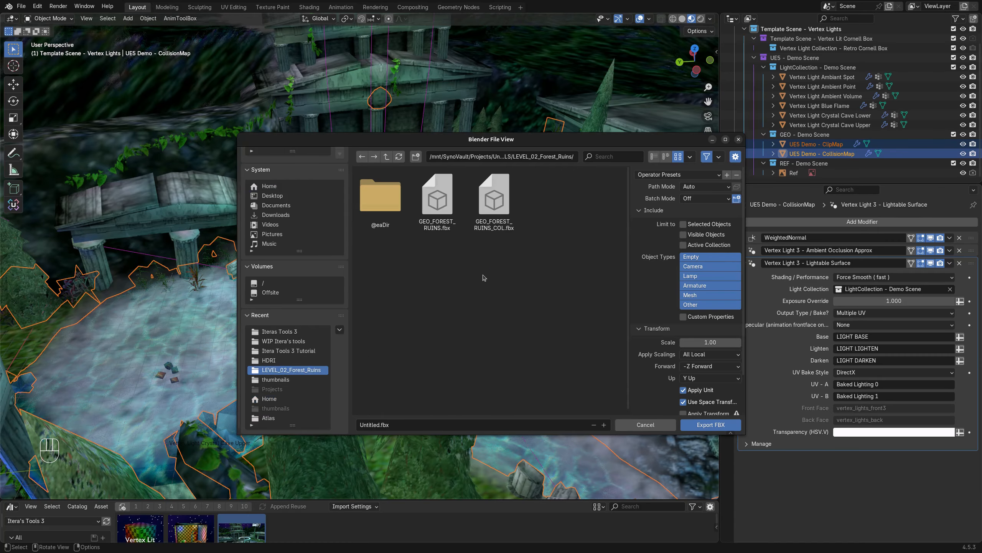
{"action": "left_click", "coordinate": [440, 208]}
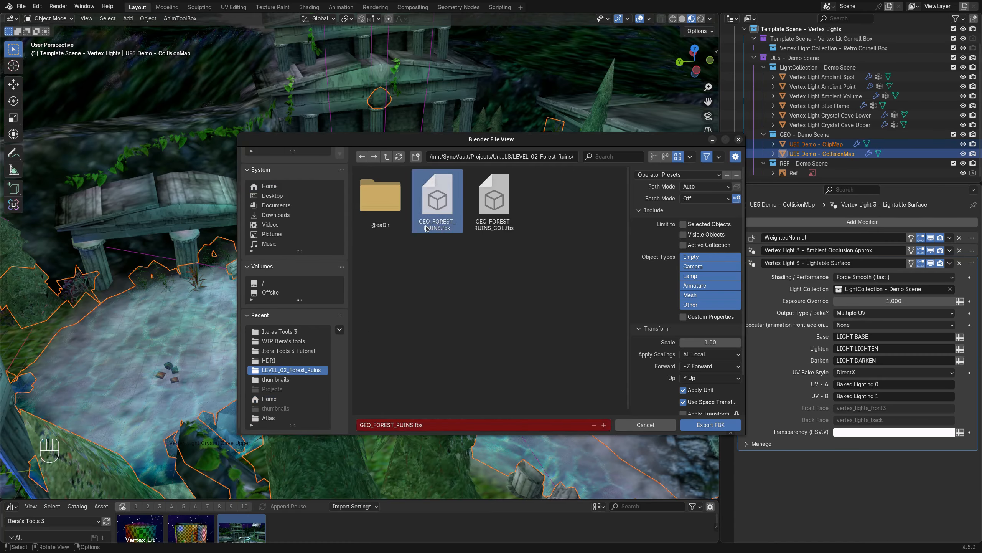
{"action": "left_click", "coordinate": [491, 230]}
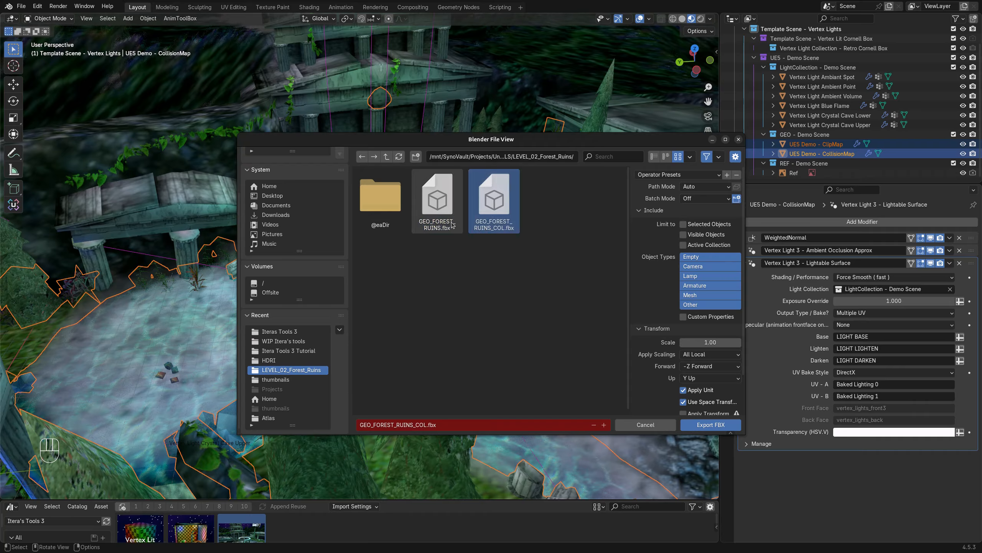
{"action": "left_click", "coordinate": [427, 225]}
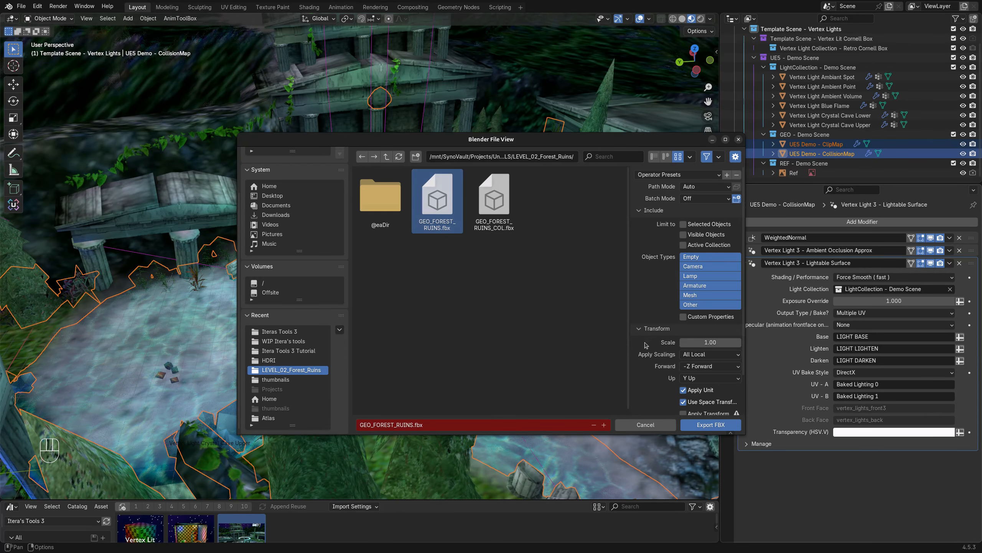
Step: Limit the FBX export to selected objects with animation disabled, review its geometry and armature options, and cancel the export
{"action": "left_click_drag", "start_coordinate": [631, 321], "coordinate": [566, 320]}
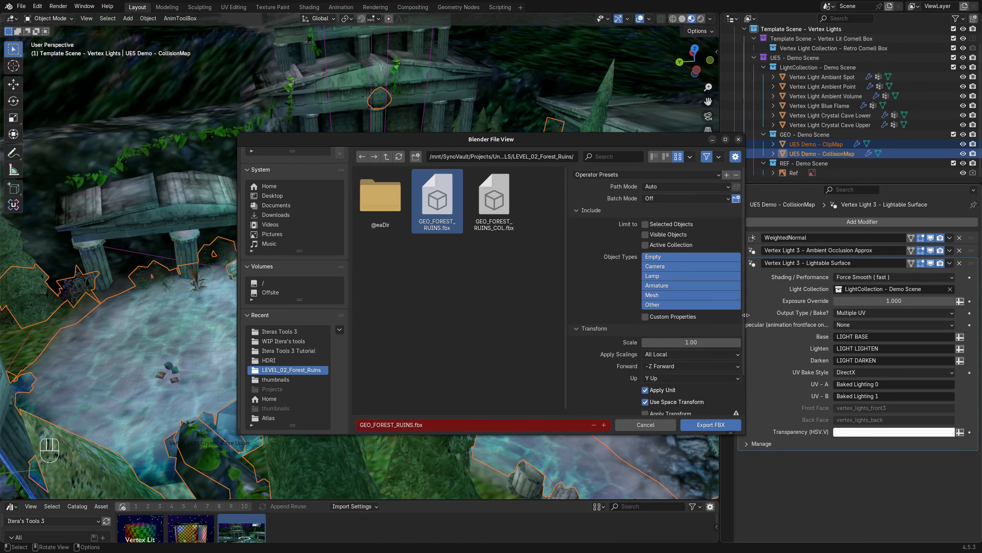
{"action": "left_click_drag", "start_coordinate": [746, 314], "coordinate": [818, 308]}
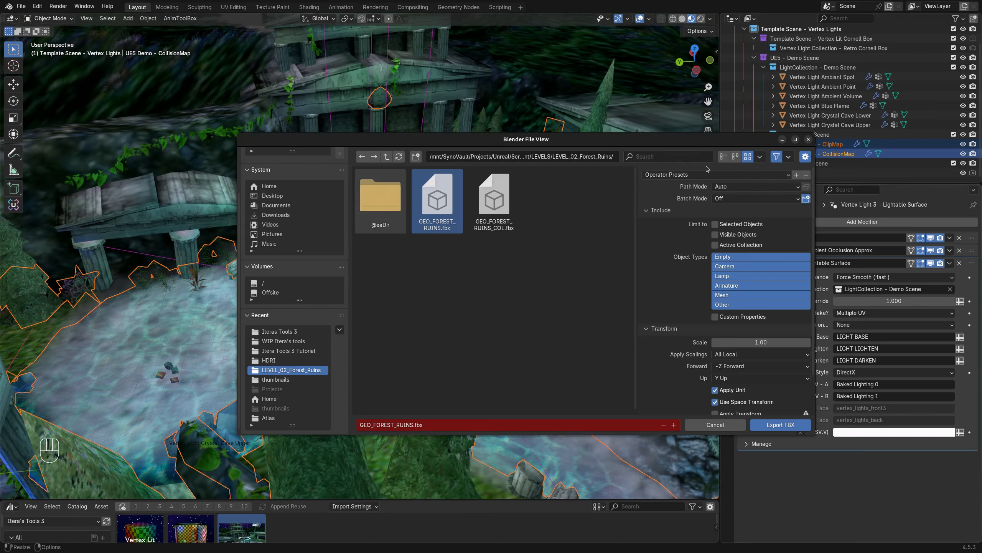
{"action": "scroll", "coordinate": [722, 260], "scroll_direction": "down", "scroll_amount": 2}
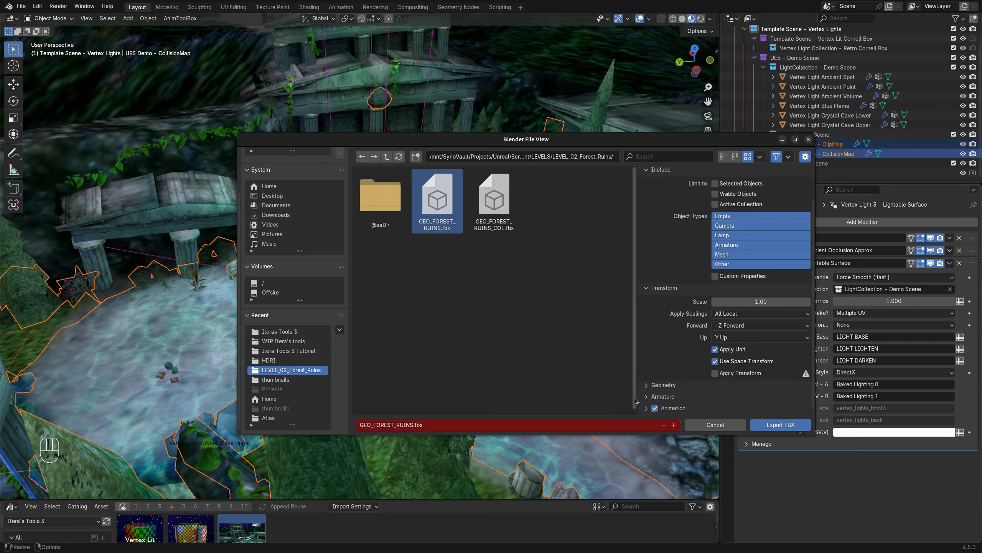
{"action": "scroll", "coordinate": [704, 355], "scroll_direction": "down", "scroll_amount": 3}
{"action": "scroll", "coordinate": [704, 354], "scroll_direction": "down", "scroll_amount": 2}
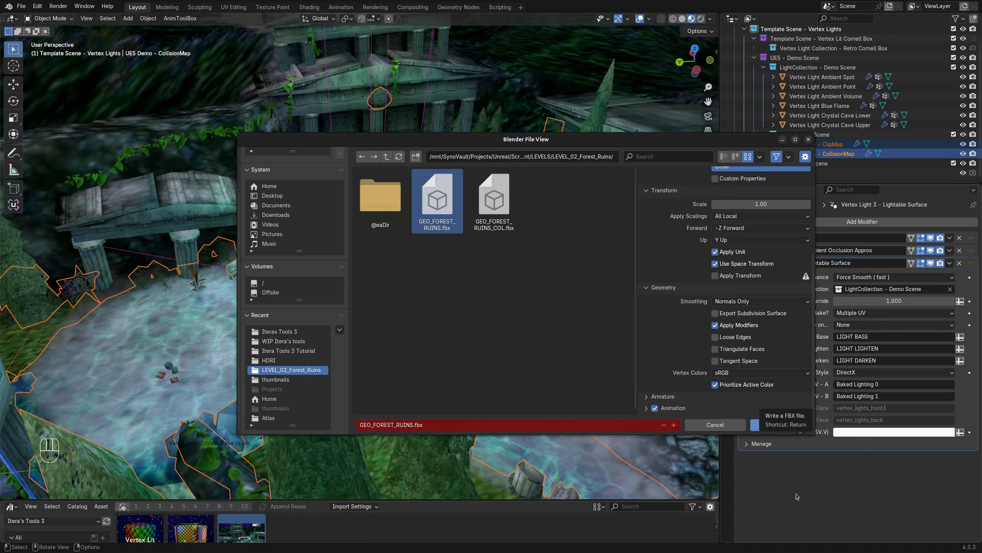
{"action": "scroll", "coordinate": [719, 301], "scroll_direction": "up", "scroll_amount": 6}
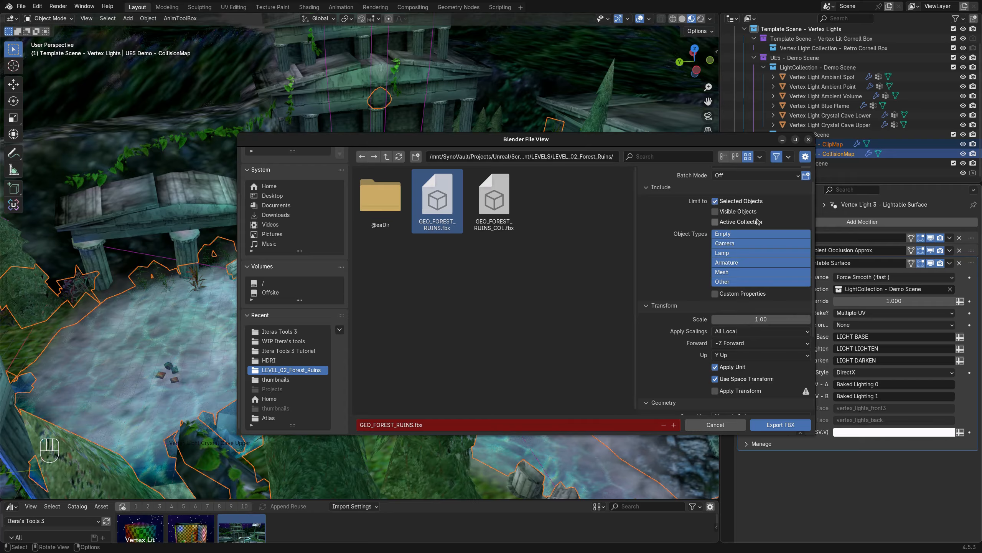
{"action": "scroll", "coordinate": [655, 324], "scroll_direction": "down", "scroll_amount": 6}
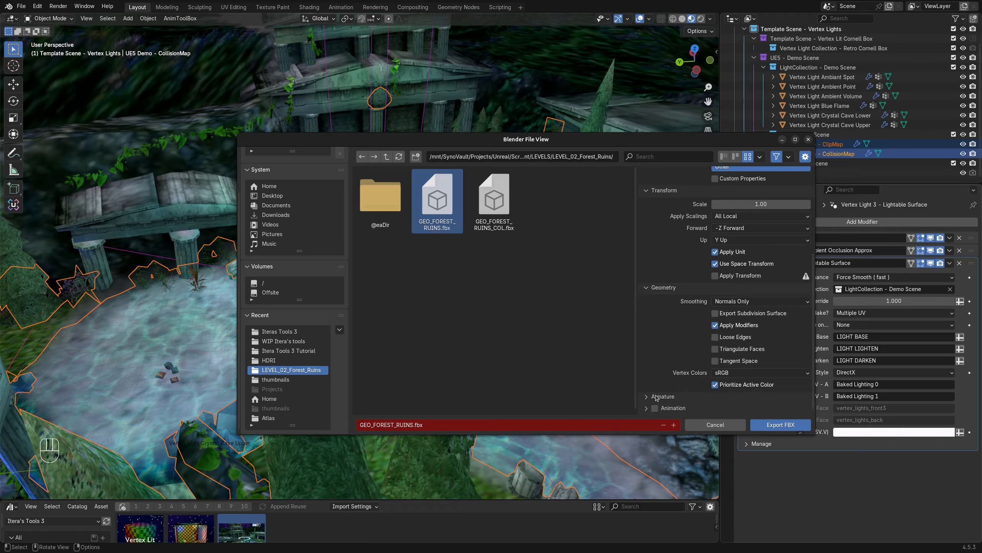
{"action": "scroll", "coordinate": [645, 397], "scroll_direction": "down", "scroll_amount": 3}
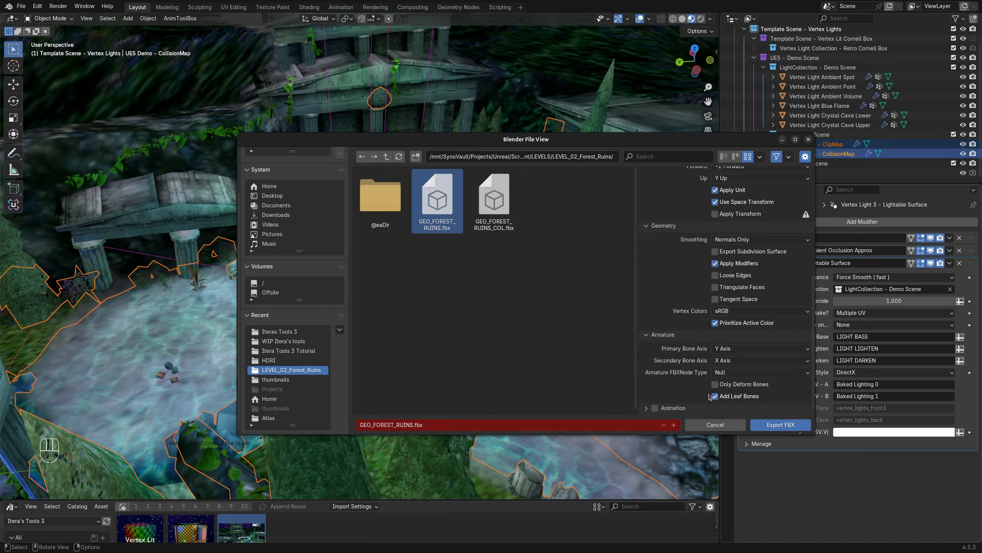
{"action": "left_click", "coordinate": [646, 335]}
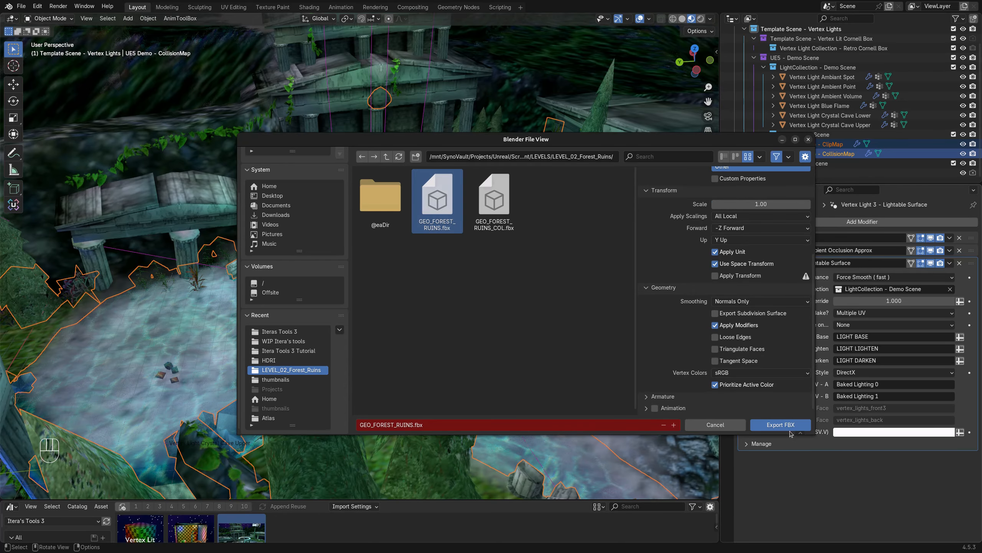
{"action": "left_click", "coordinate": [808, 140]}
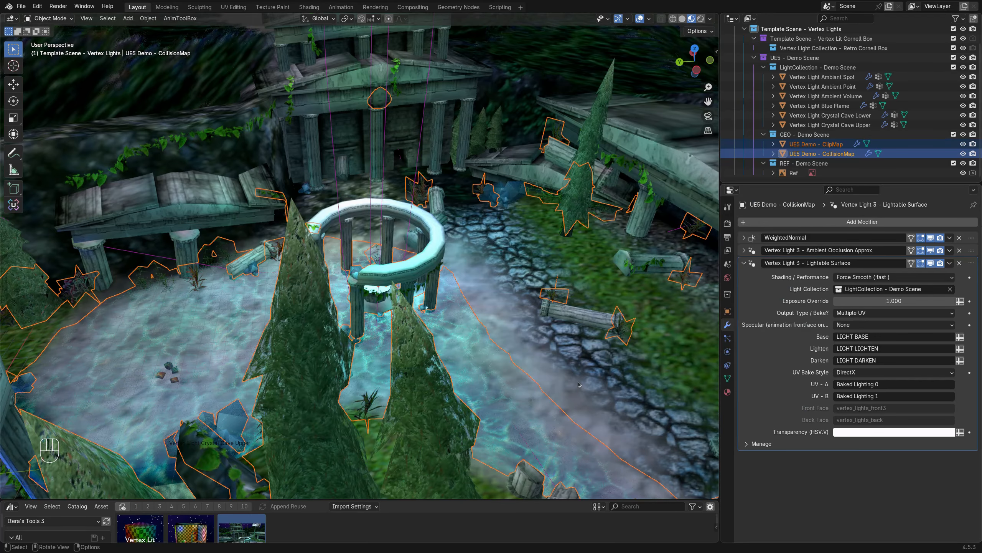
Step: Switch to Unreal Editor, display the MAT_SHOWCASE_BAKED_LIGHTING material and enlarge its preview to show the ruins
{"action": "key", "text": "alt+Tab"}
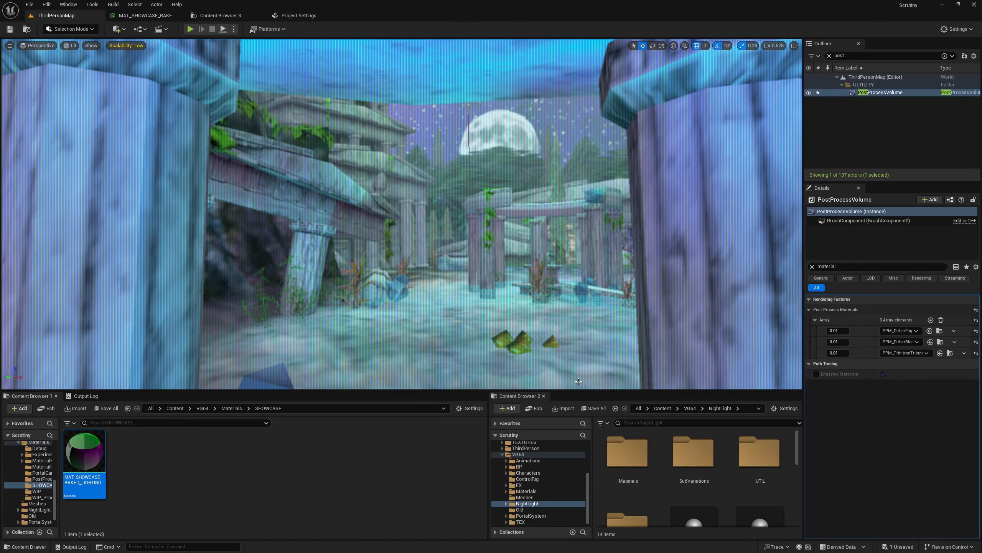
{"action": "key", "text": "w"}
{"action": "right_click_drag", "start_coordinate": [550, 353], "coordinate": [675, 376]}
{"action": "left_click", "coordinate": [147, 16]}
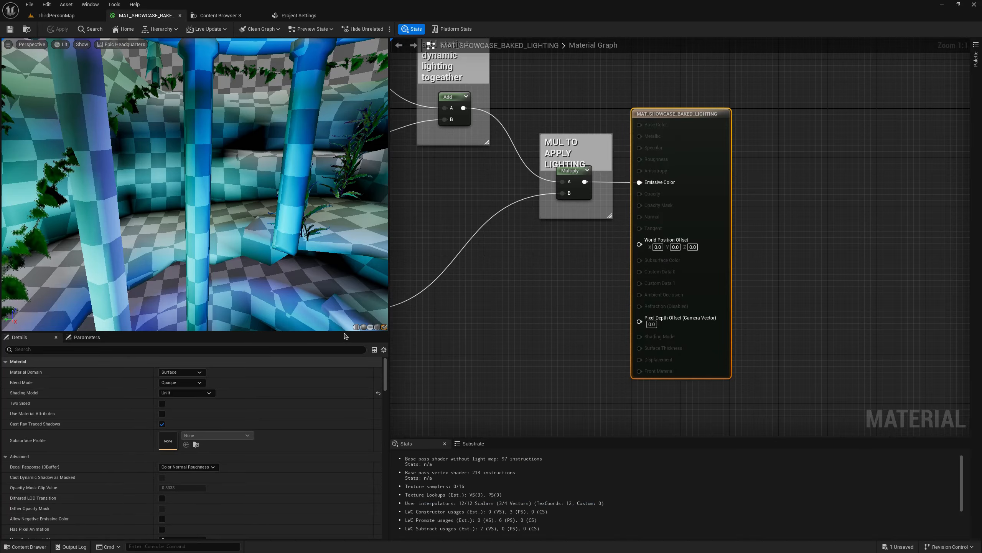
{"action": "left_click_drag", "start_coordinate": [344, 332], "coordinate": [344, 477]}
{"action": "left_click_drag", "start_coordinate": [195, 256], "coordinate": [340, 248]}
{"action": "left_click_drag", "start_coordinate": [232, 256], "coordinate": [255, 251]}
Step: Examine the nodes that pull baked UV lighting from the DirectX format: TexCoord[4], TexCoord[5], Mask (R) and Append
{"action": "right_click_drag", "start_coordinate": [482, 257], "coordinate": [837, 298]}
{"action": "right_click_drag", "start_coordinate": [495, 277], "coordinate": [864, 296]}
{"action": "right_click_drag", "start_coordinate": [499, 228], "coordinate": [481, 241]}
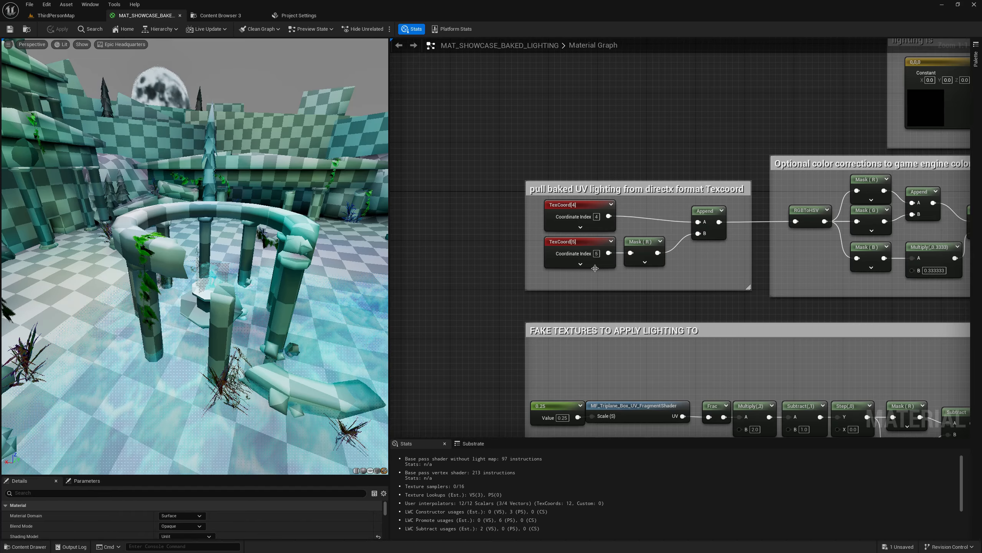
{"action": "scroll", "coordinate": [500, 216], "scroll_direction": "up", "scroll_amount": 2}
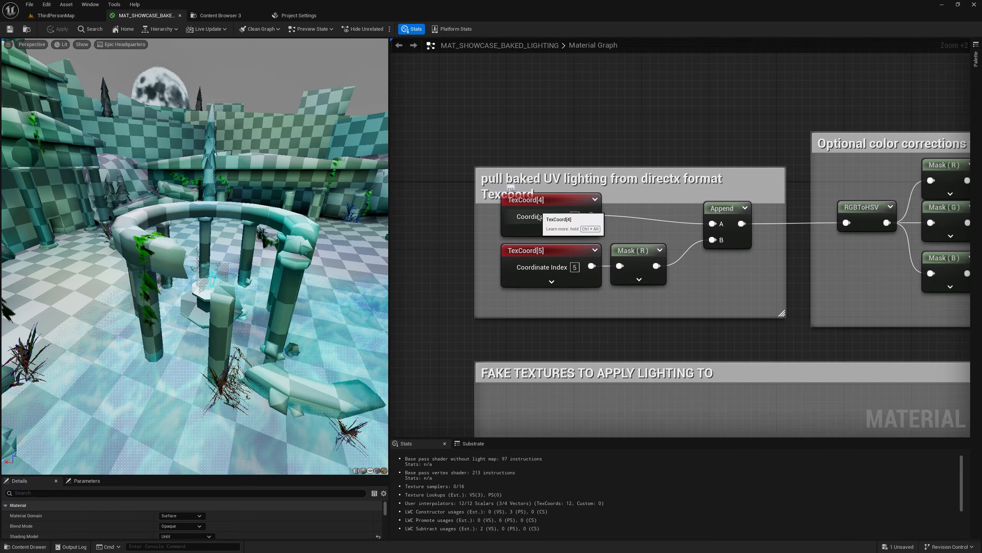
{"action": "left_click", "coordinate": [530, 254]}
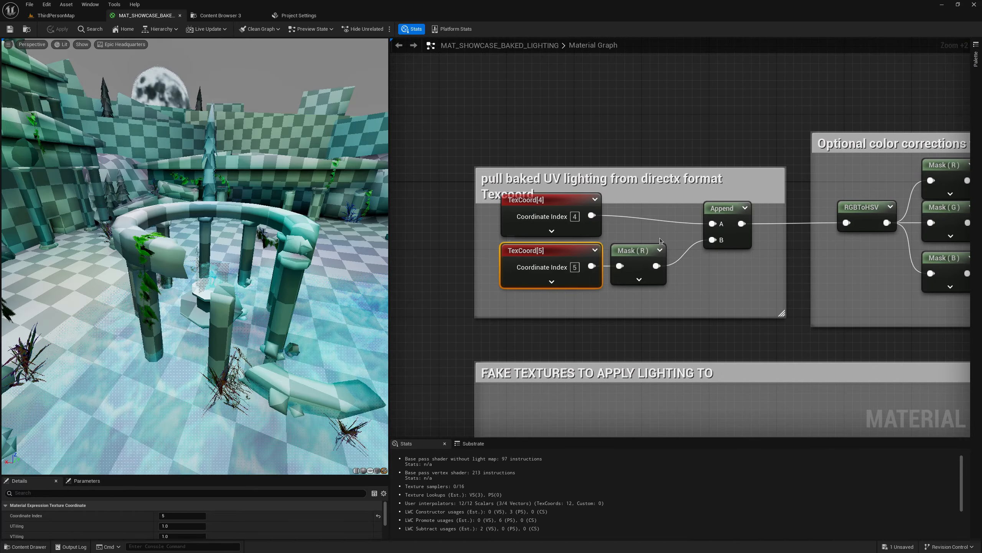
{"action": "left_click", "coordinate": [610, 261]}
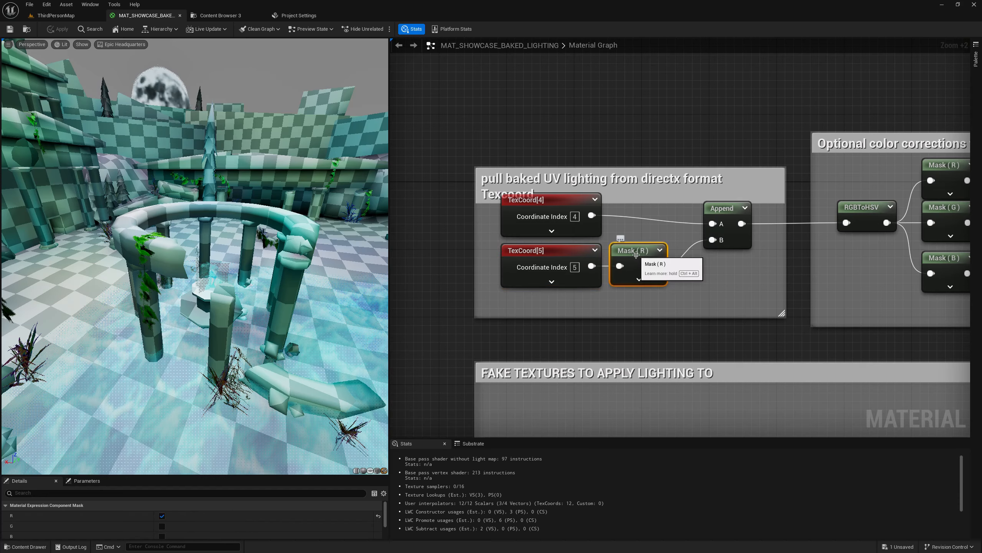
{"action": "left_click", "coordinate": [733, 224]}
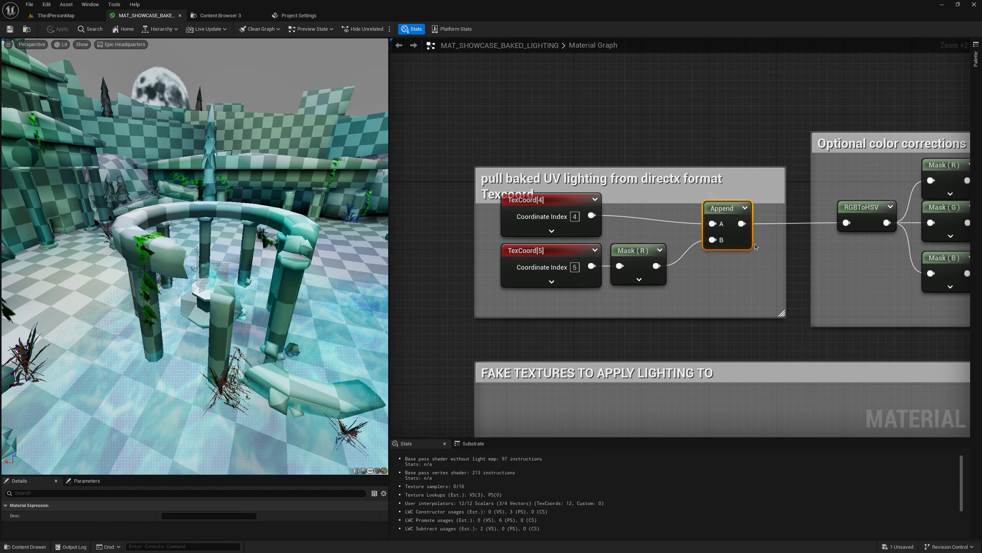
Step: Examine the optional color correction group and the 0,0,0 constant standing in for the dynamic lighting
{"action": "right_click_drag", "start_coordinate": [802, 247], "coordinate": [426, 245]}
{"action": "left_click_drag", "start_coordinate": [421, 134], "coordinate": [889, 350]}
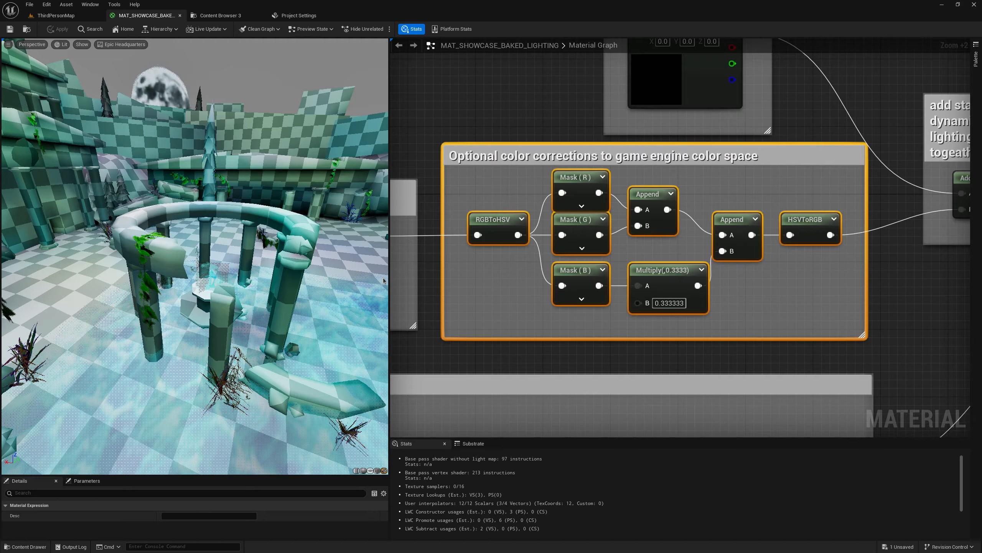
{"action": "right_click_drag", "start_coordinate": [890, 242], "coordinate": [723, 312]}
{"action": "right_click_drag", "start_coordinate": [669, 99], "coordinate": [698, 195]}
{"action": "left_click_drag", "start_coordinate": [481, 109], "coordinate": [568, 183]}
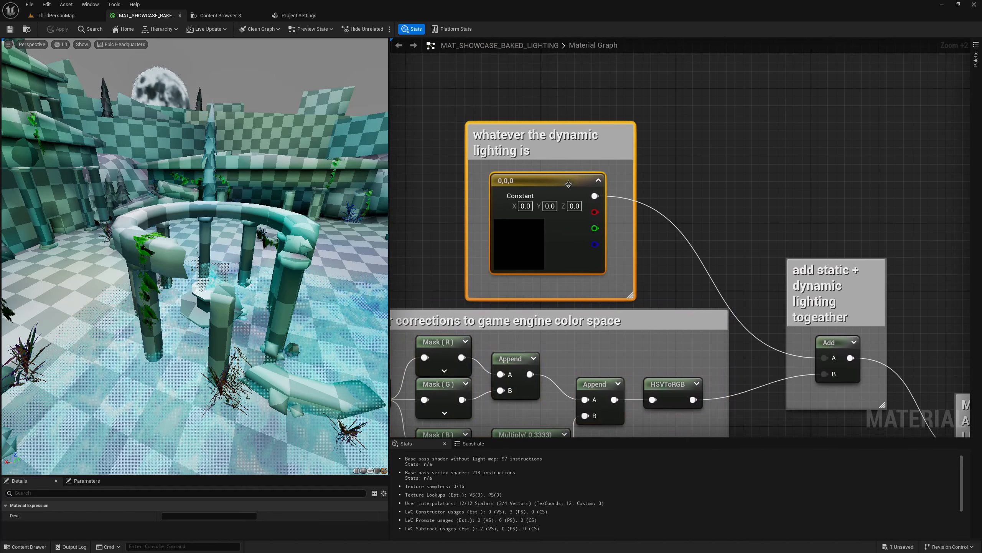
Step: Nudge the dynamic lighting comment group and the static-plus-dynamic Add comment group to new spots in the material graph
{"action": "mouse_move", "coordinate": [572, 140]}
{"action": "left_mouse_down"}
{"action": "mouse_move", "coordinate": [547, 98]}
{"action": "mouse_move", "coordinate": [579, 54]}
{"action": "mouse_move", "coordinate": [682, 55]}
{"action": "mouse_move", "coordinate": [685, 133]}
{"action": "mouse_move", "coordinate": [576, 125]}
{"action": "left_mouse_up"}
{"action": "right_click_drag", "start_coordinate": [752, 228], "coordinate": [558, 116]}
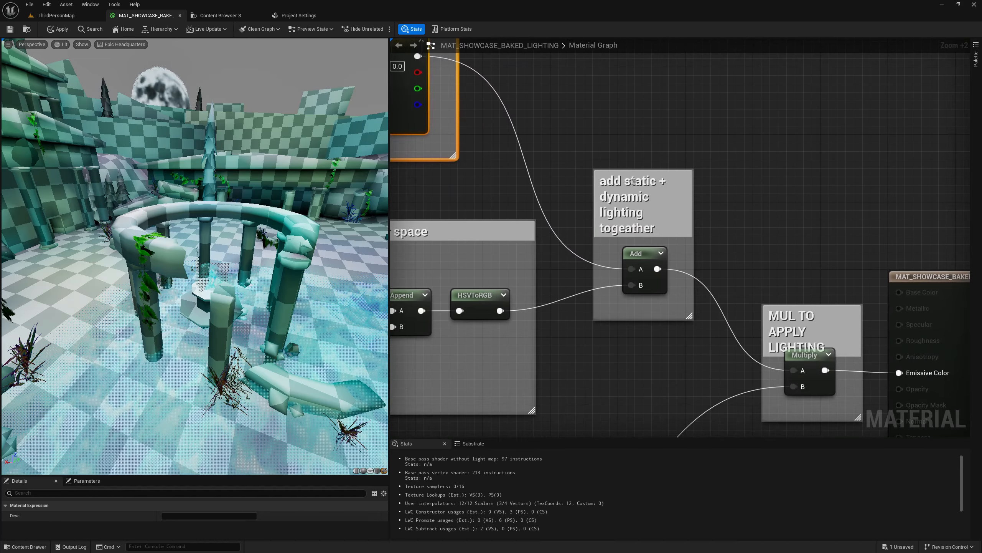
{"action": "left_click_drag", "start_coordinate": [646, 194], "coordinate": [680, 211]}
Step: Feed the Lerp(0.5,1,) output straight into Emissive Color to preview the unlit surfaces, and reconnect the Multiply output to Emissive Color
{"action": "right_click_drag", "start_coordinate": [643, 346], "coordinate": [754, 217]}
{"action": "right_click_drag", "start_coordinate": [663, 319], "coordinate": [537, 241]}
{"action": "left_click_drag", "start_coordinate": [495, 340], "coordinate": [884, 166]}
{"action": "mouse_move", "coordinate": [249, 271]}
{"action": "left_mouse_down"}
{"action": "mouse_move", "coordinate": [253, 309]}
{"action": "mouse_move", "coordinate": [216, 294]}
{"action": "mouse_move", "coordinate": [170, 296]}
{"action": "mouse_move", "coordinate": [201, 294]}
{"action": "mouse_move", "coordinate": [255, 256]}
{"action": "left_mouse_up"}
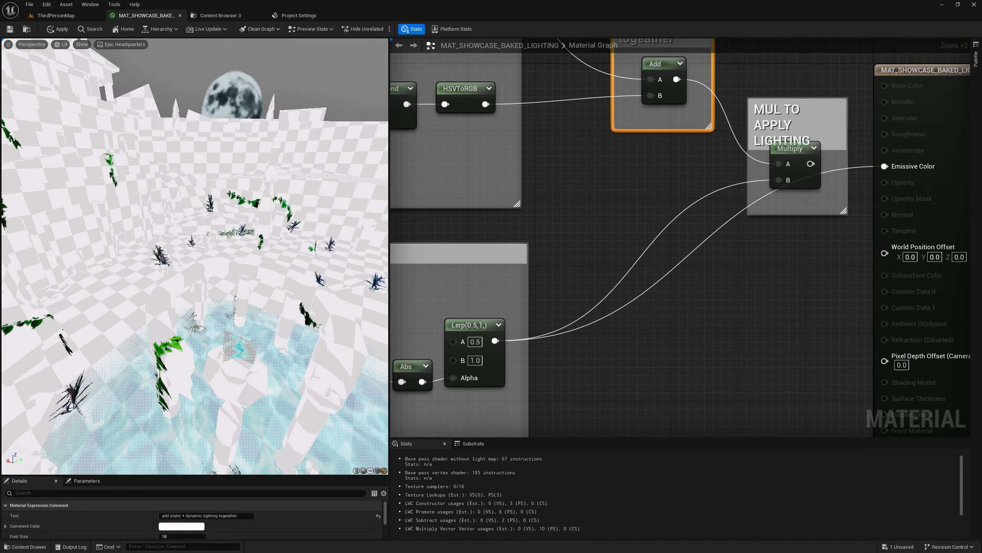
{"action": "left_click_drag", "start_coordinate": [811, 164], "coordinate": [884, 166]}
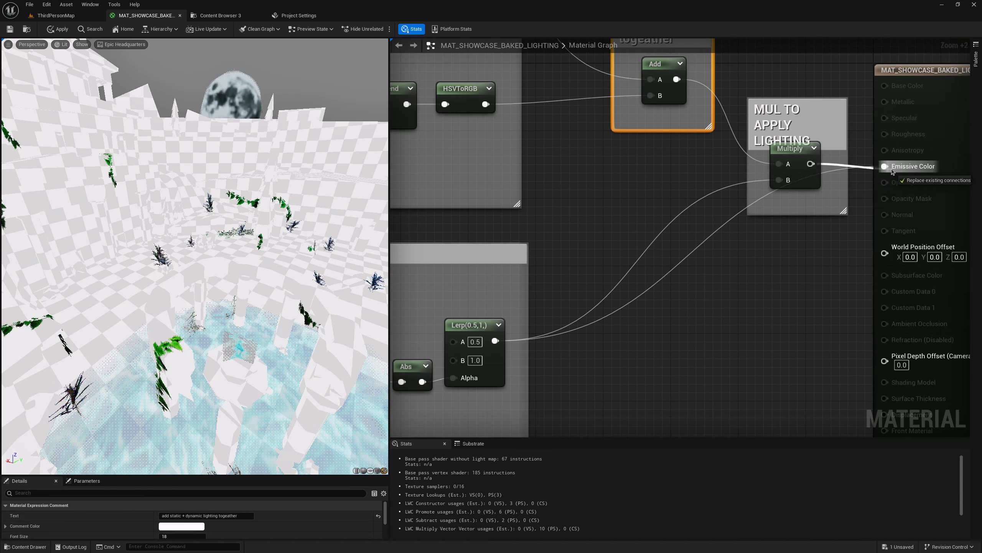
{"action": "left_click_drag", "start_coordinate": [201, 255], "coordinate": [180, 263]}
Step: Select the material output node, enlarge its details area, and review the Surface material domain and Opaque blend mode options
{"action": "right_click_drag", "start_coordinate": [846, 177], "coordinate": [620, 250]}
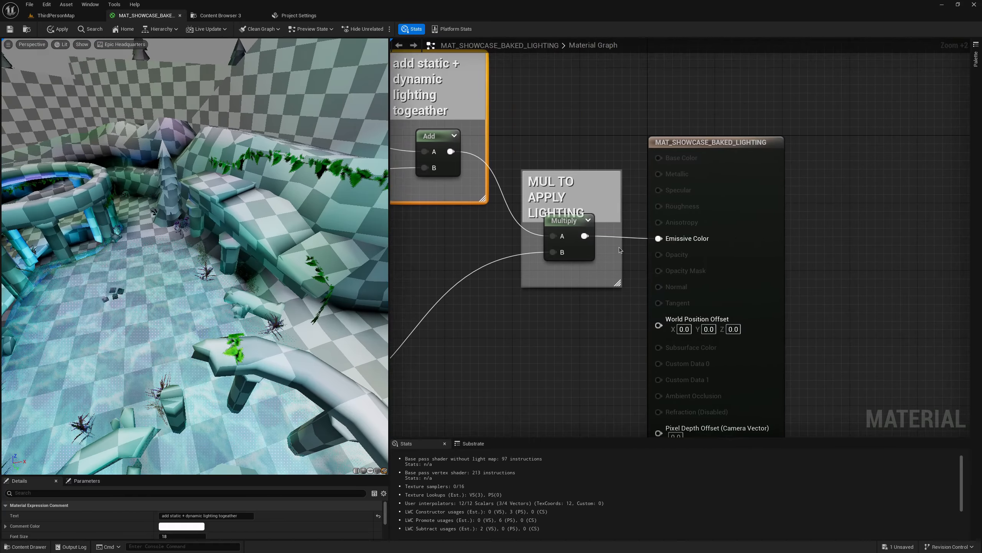
{"action": "left_click", "coordinate": [722, 157]}
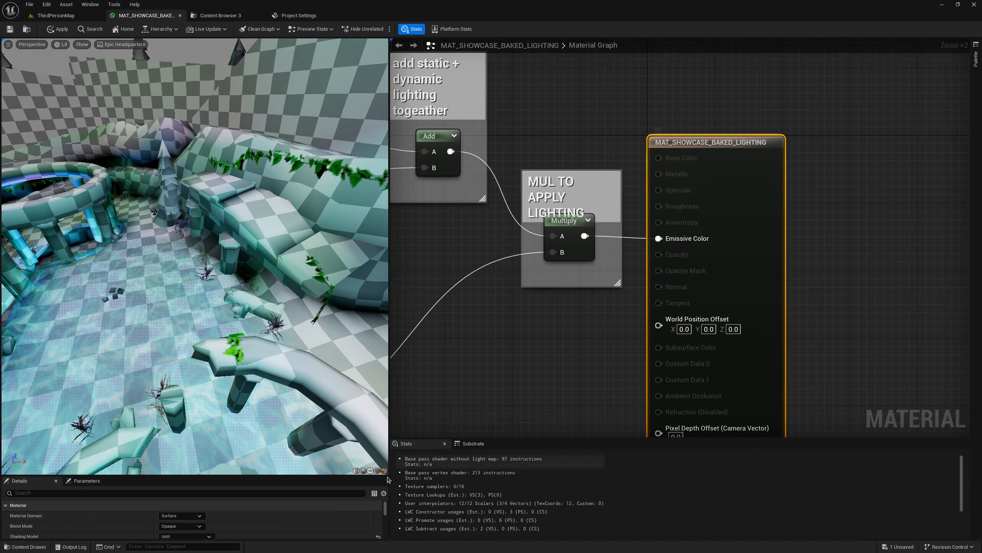
{"action": "left_click_drag", "start_coordinate": [287, 476], "coordinate": [283, 345]}
{"action": "left_click", "coordinate": [194, 386]}
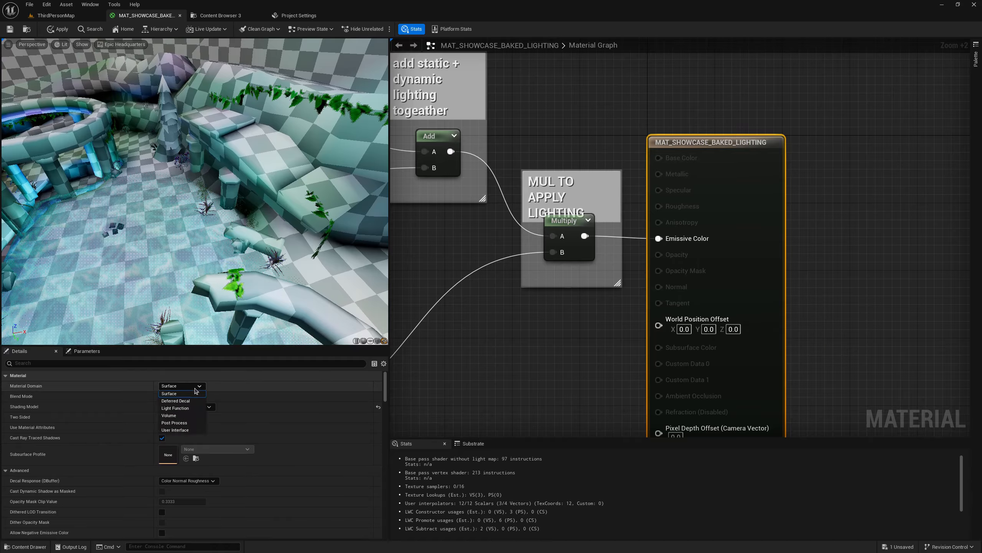
{"action": "left_click", "coordinate": [195, 394]}
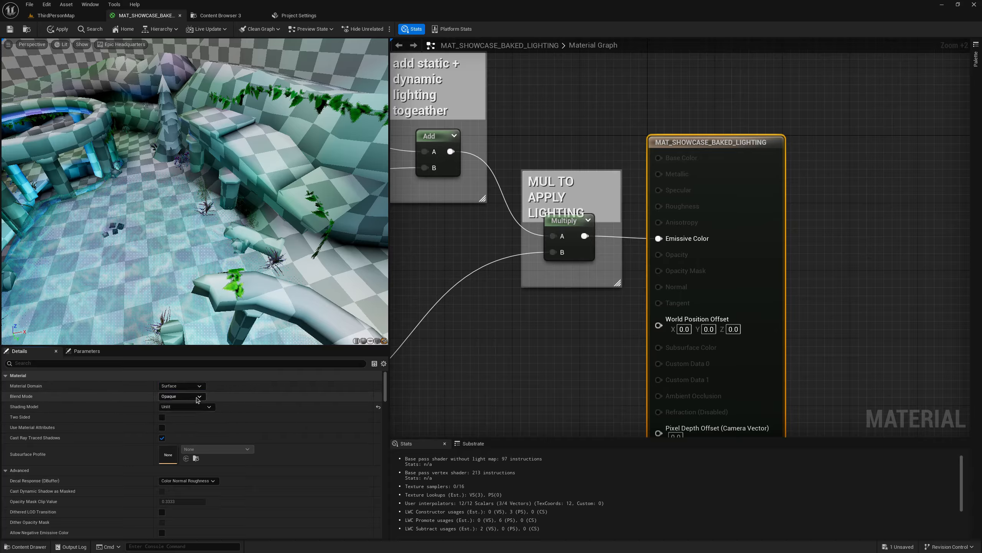
{"action": "left_click", "coordinate": [196, 396]}
{"action": "left_click", "coordinate": [175, 404]}
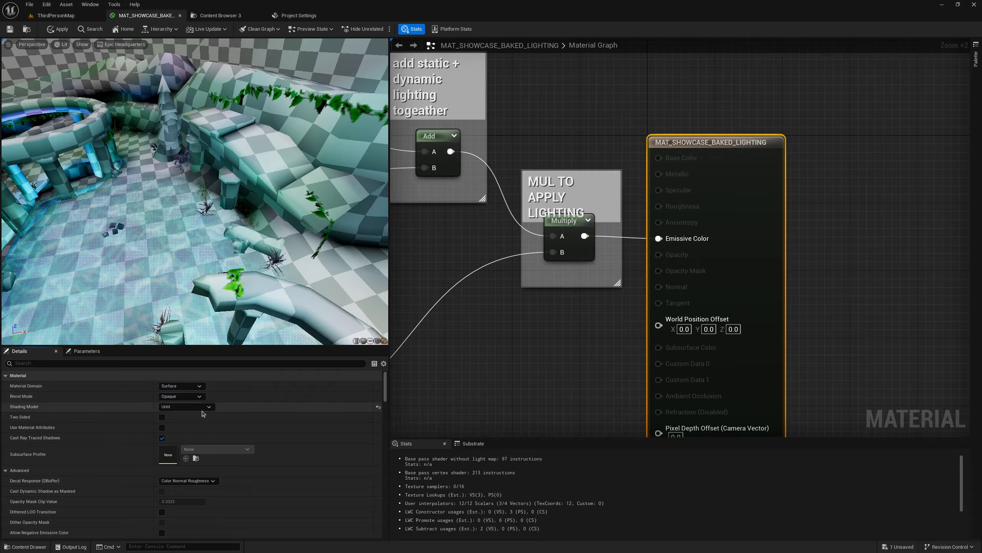
{"action": "left_click", "coordinate": [179, 399]}
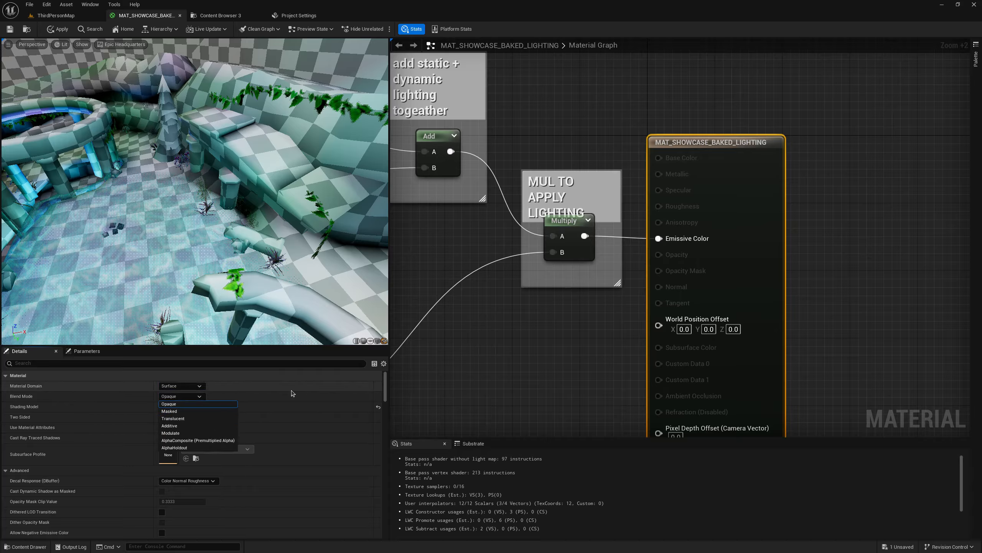
{"action": "left_click", "coordinate": [285, 404]}
Step: Try the Default Lit shading model, examine the scene in the preview, and return the shading model to Unlit
{"action": "left_click", "coordinate": [198, 406]}
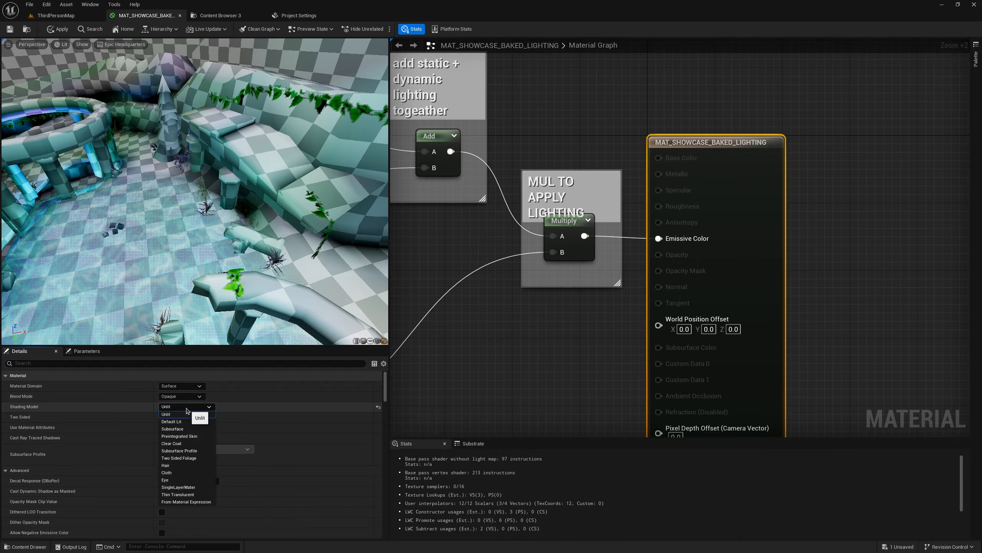
{"action": "left_click", "coordinate": [185, 421]}
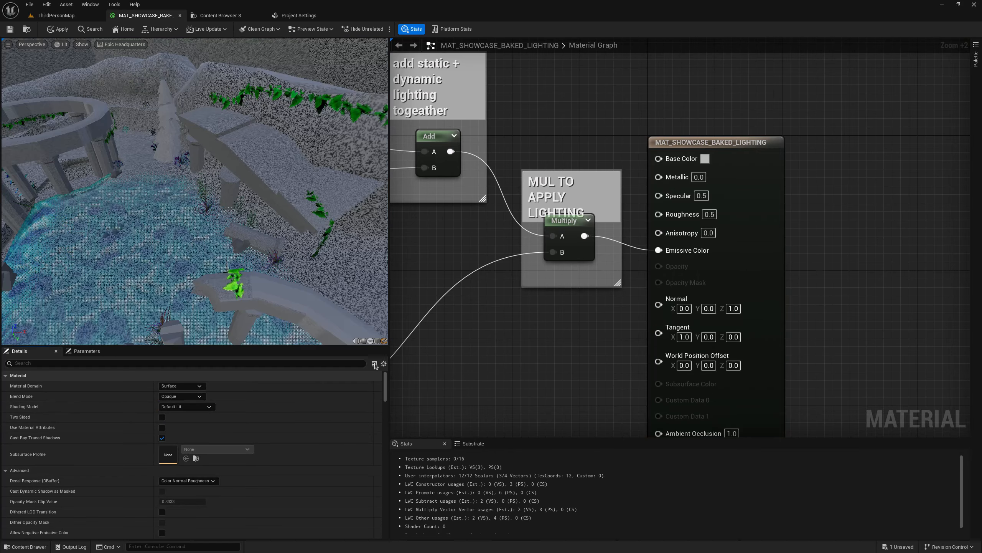
{"action": "left_click_drag", "start_coordinate": [234, 270], "coordinate": [391, 216]}
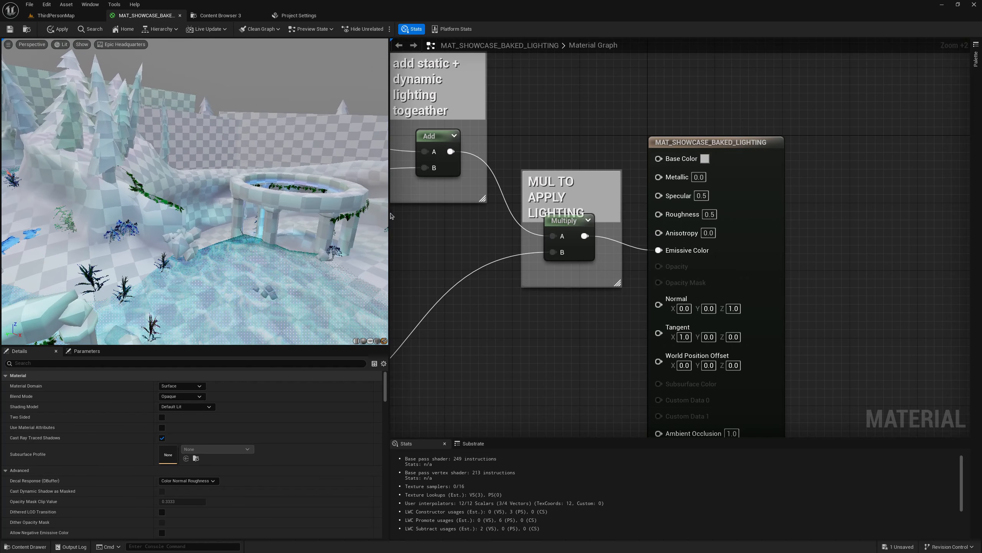
{"action": "left_click_drag", "start_coordinate": [273, 230], "coordinate": [81, 264]}
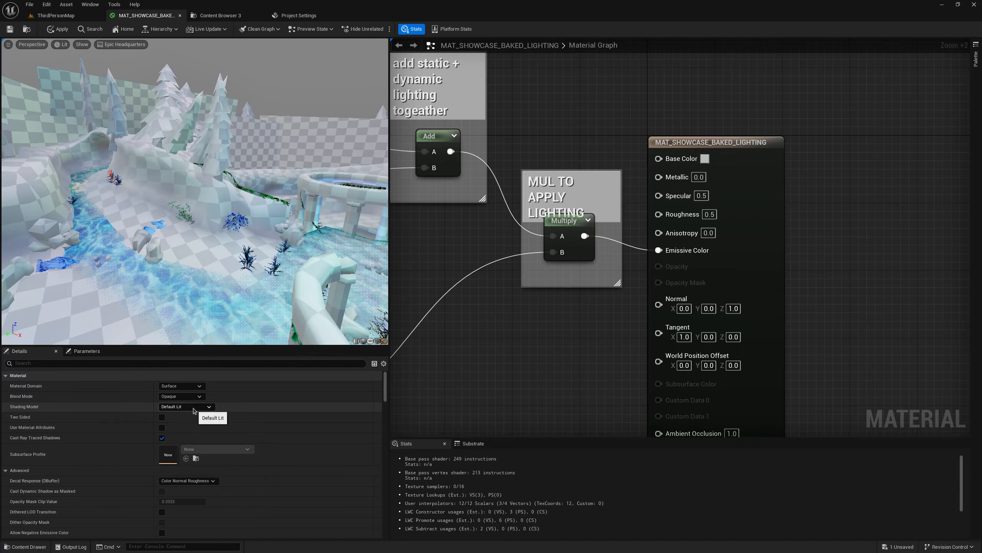
{"action": "left_click", "coordinate": [194, 410]}
{"action": "left_click", "coordinate": [178, 415]}
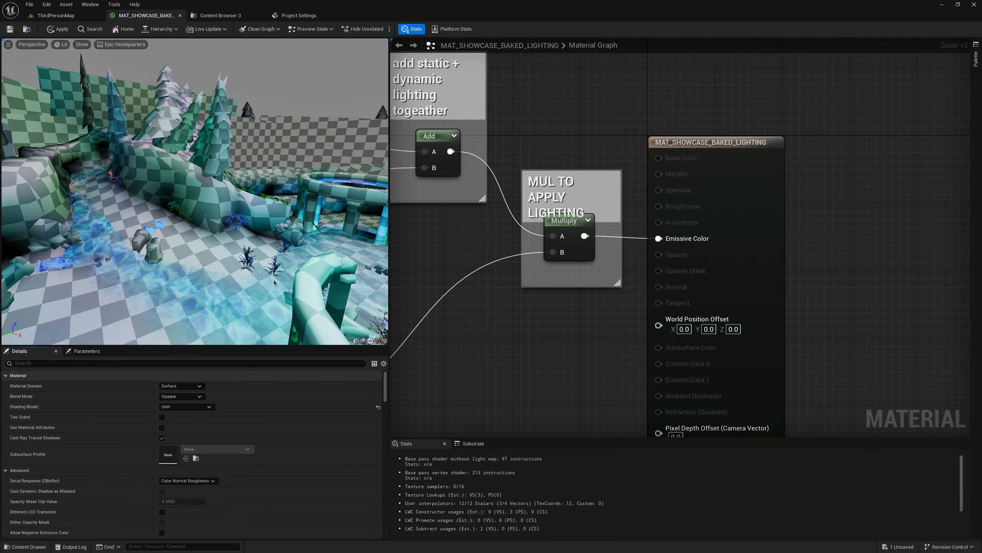
{"action": "left_click_drag", "start_coordinate": [274, 282], "coordinate": [276, 319]}
{"action": "right_click_drag", "start_coordinate": [438, 273], "coordinate": [788, 220]}
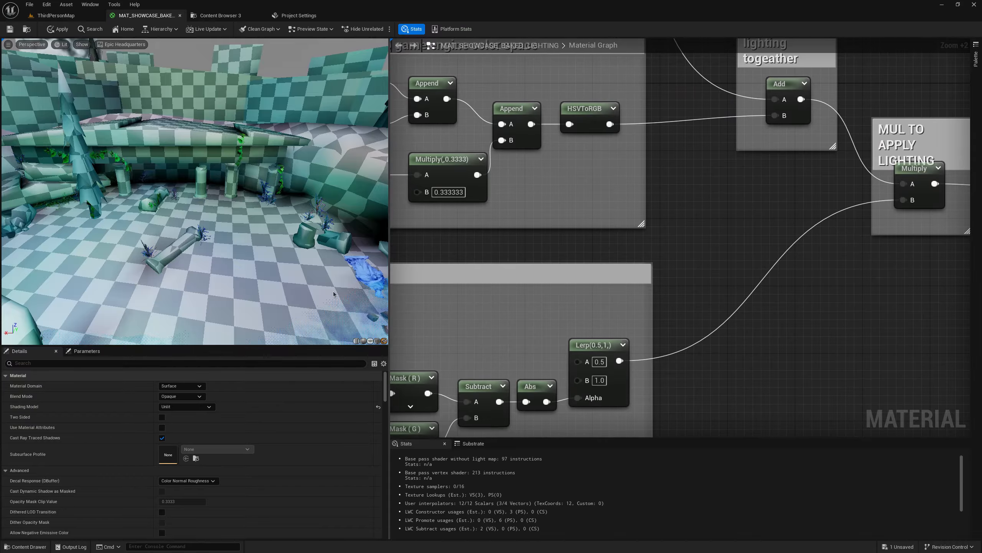
{"action": "left_click_drag", "start_coordinate": [111, 278], "coordinate": [216, 271]}
Step: Display ThirdPersonMap, play the level, run the character through the ruins to examine the baked lighting, and end play
{"action": "left_click", "coordinate": [58, 15]}
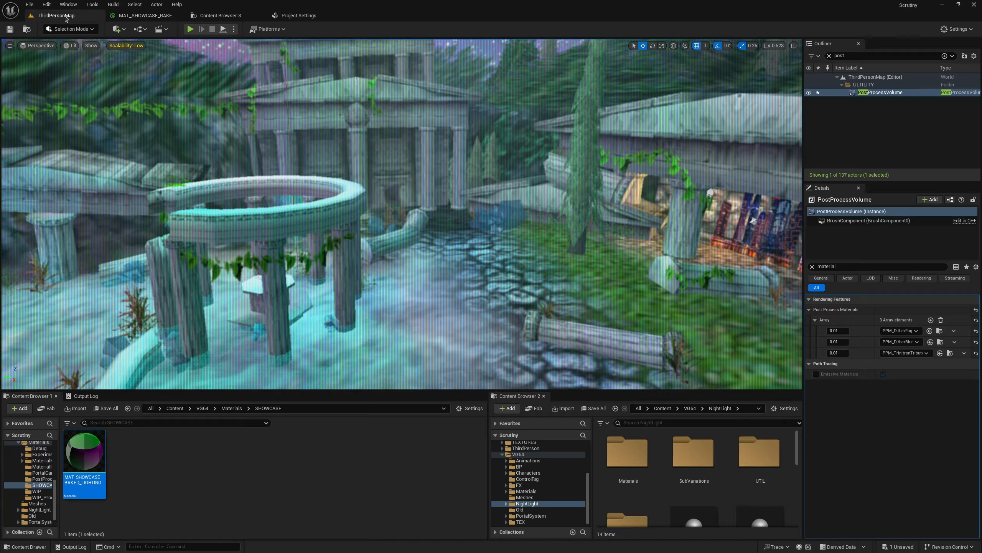
{"action": "right_click_drag", "start_coordinate": [385, 215], "coordinate": [527, 249]}
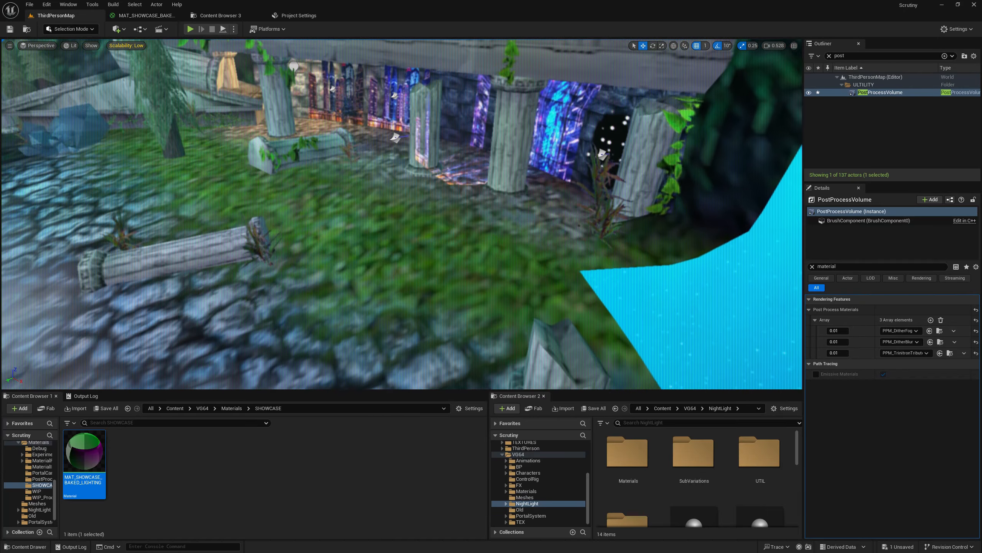
{"action": "left_click", "coordinate": [191, 29]}
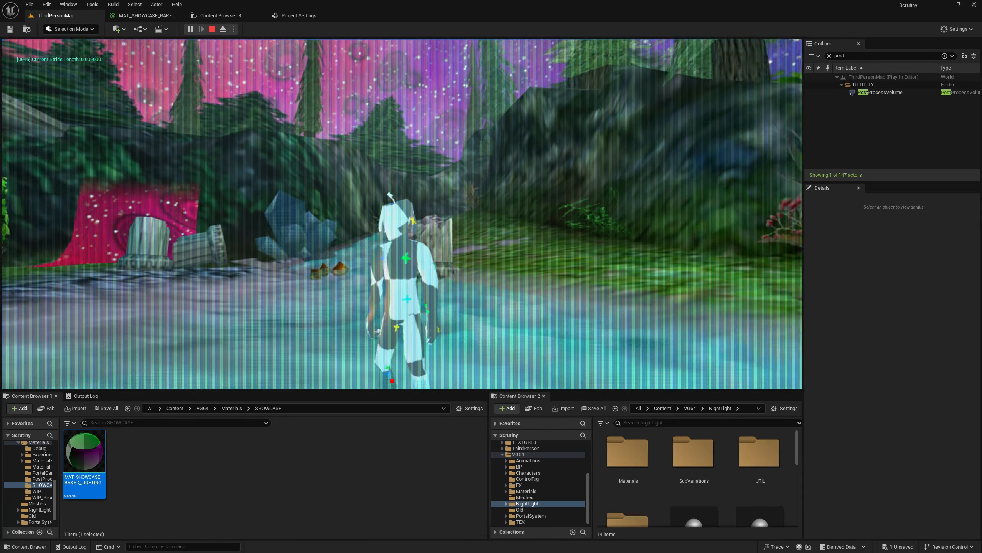
{"action": "key", "text": "w"}
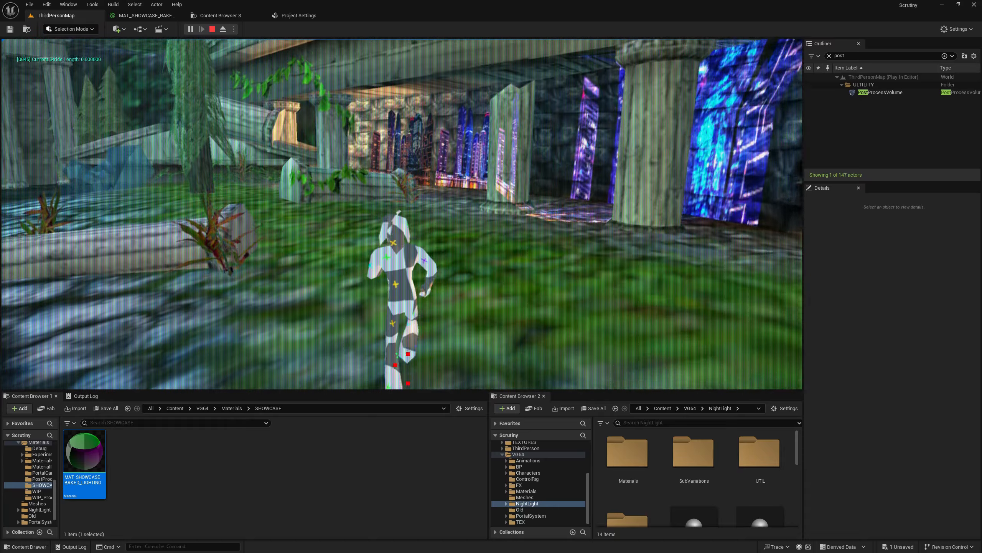
{"action": "key", "text": "Escape"}
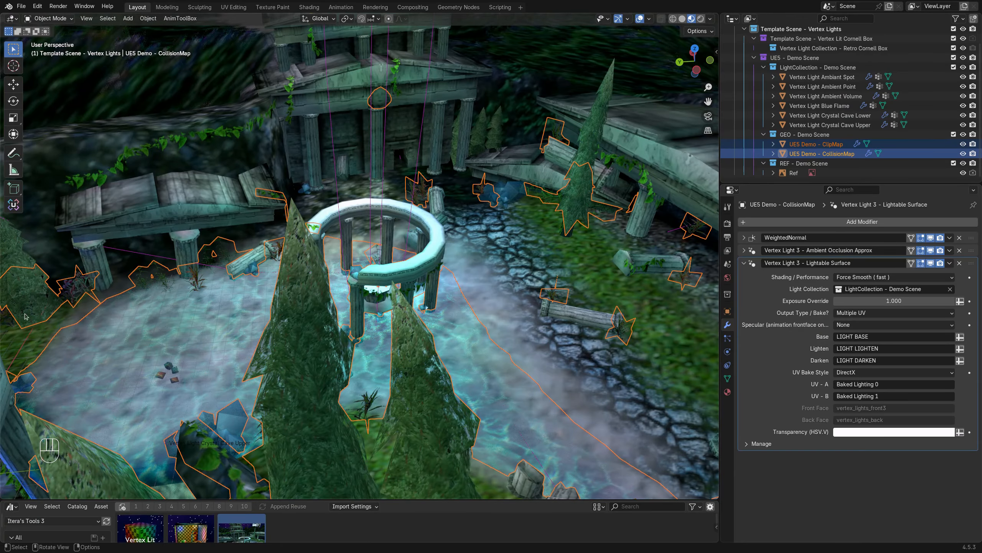
{"action": "key", "text": "ctrl+space"}
{"action": "key", "text": "ctrl+space"}
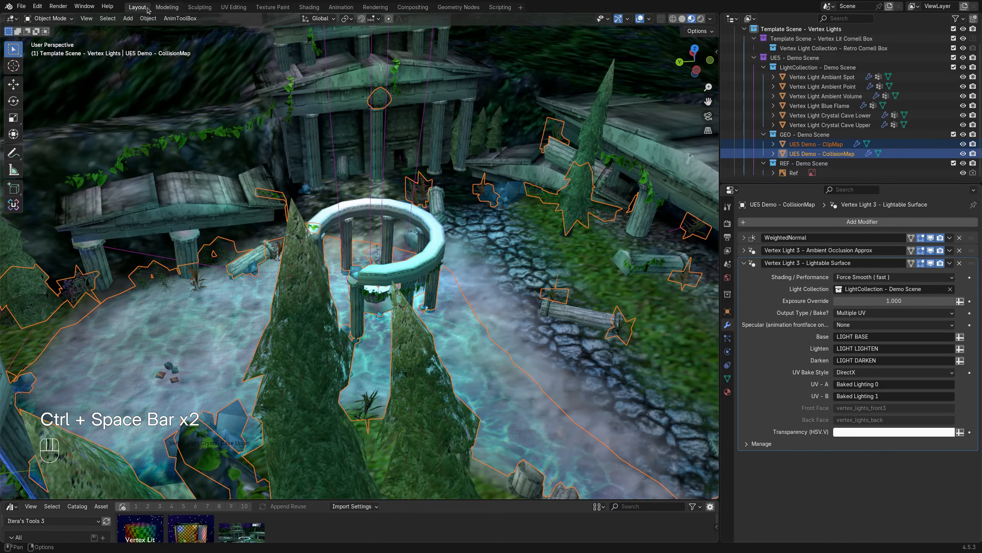
{"action": "left_click", "coordinate": [167, 7]}
{"action": "left_click", "coordinate": [141, 9]}
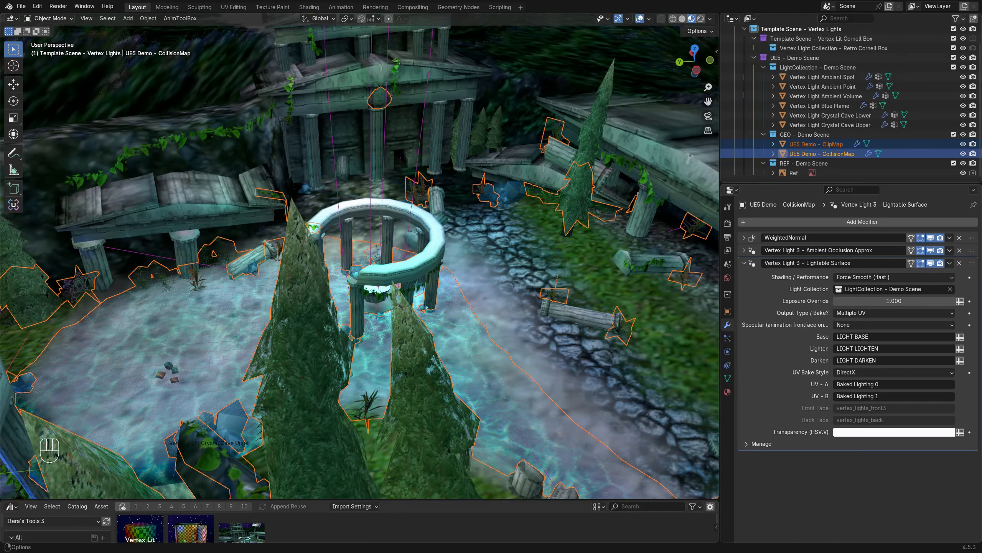
Step: Switch to the other Blender window, display the Show Case workspace, and revert the file to its saved version
{"action": "key", "text": "super"}
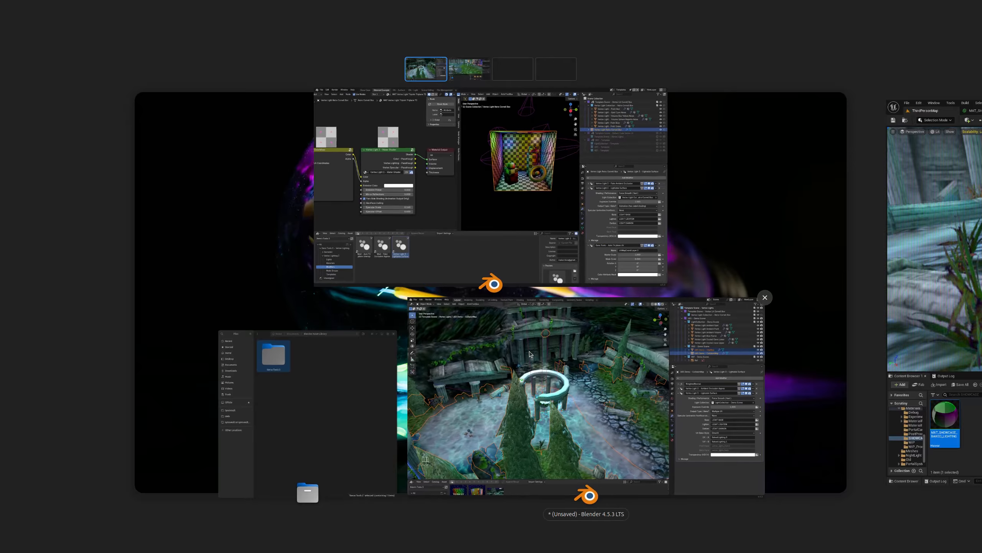
{"action": "left_click", "coordinate": [528, 223]}
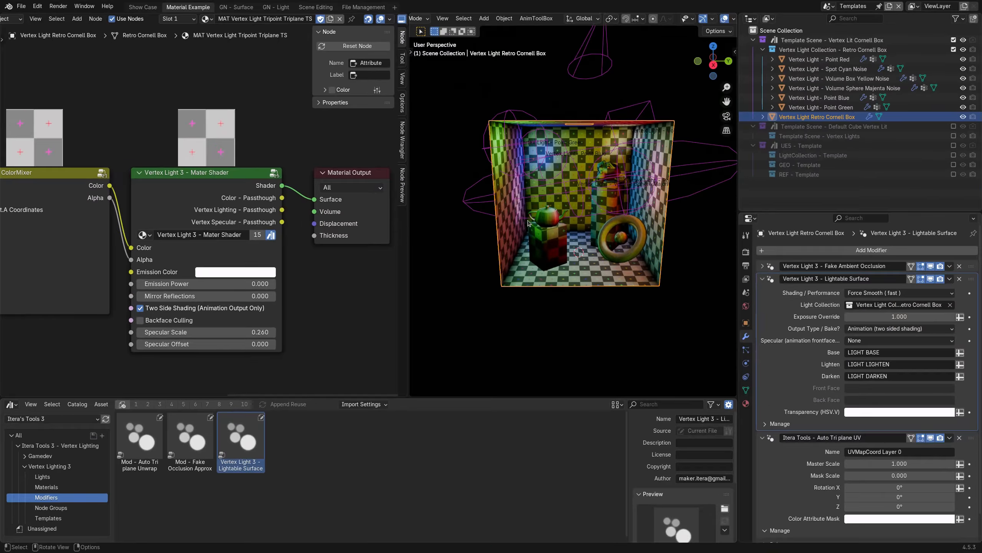
{"action": "left_click", "coordinate": [143, 7]}
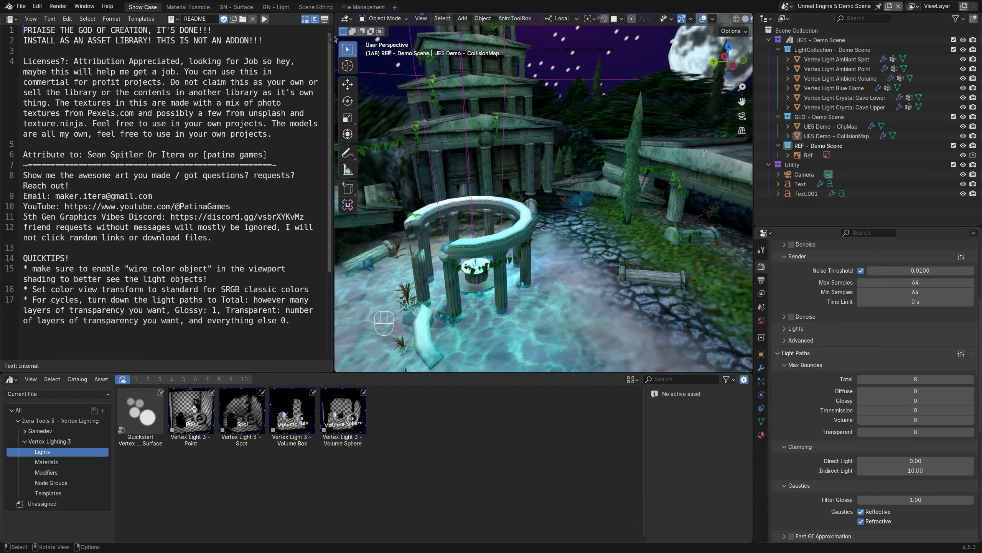
{"action": "left_click", "coordinate": [21, 7]}
{"action": "left_click", "coordinate": [36, 45]}
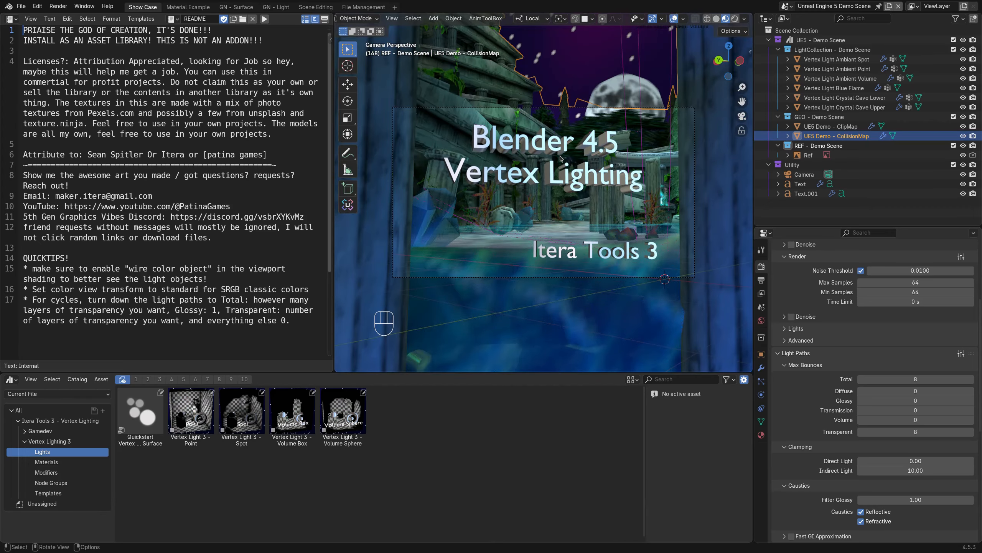
Step: Maximize the 3D view and walk through the demo scene, examining lighting on the column ring, water, cobblestone path and ruins
{"action": "middle_click_drag", "start_coordinate": [607, 227], "coordinate": [526, 274]}
{"action": "middle_click_drag", "start_coordinate": [718, 218], "coordinate": [648, 288], "text": "shift"}
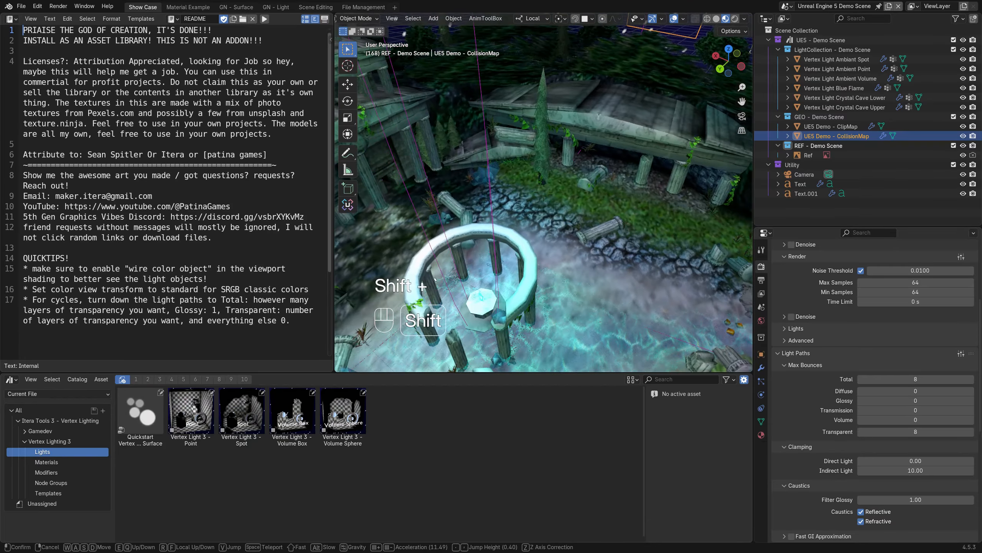
{"action": "key", "text": "shift+grave"}
{"action": "key", "text": "ctrl+space"}
{"action": "key", "text": "shift+grave"}
{"action": "key", "text": "d"}
{"action": "key", "text": "w"}
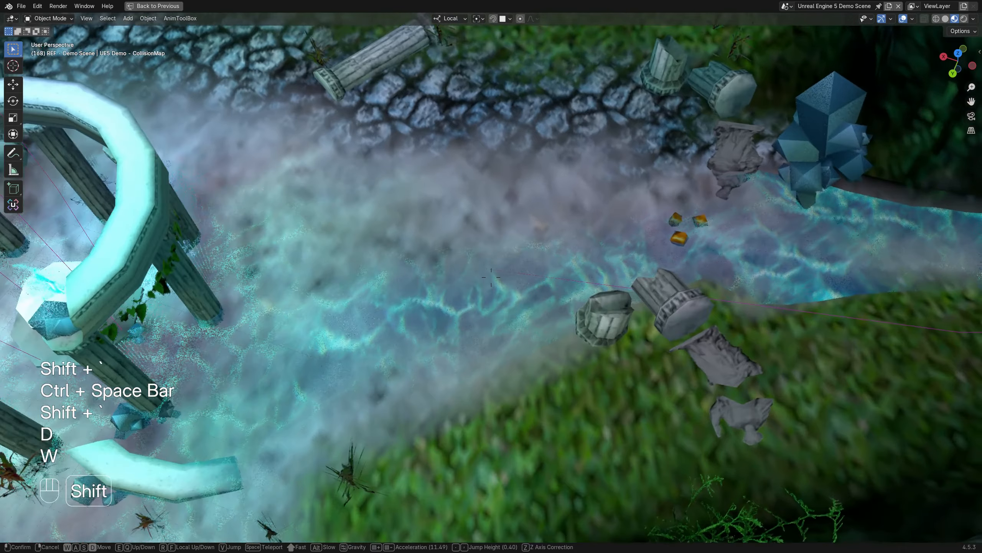
{"action": "key", "text": "shift+w"}
{"action": "key", "text": "shift+d"}
{"action": "key", "text": "s"}
{"action": "key", "text": "d"}
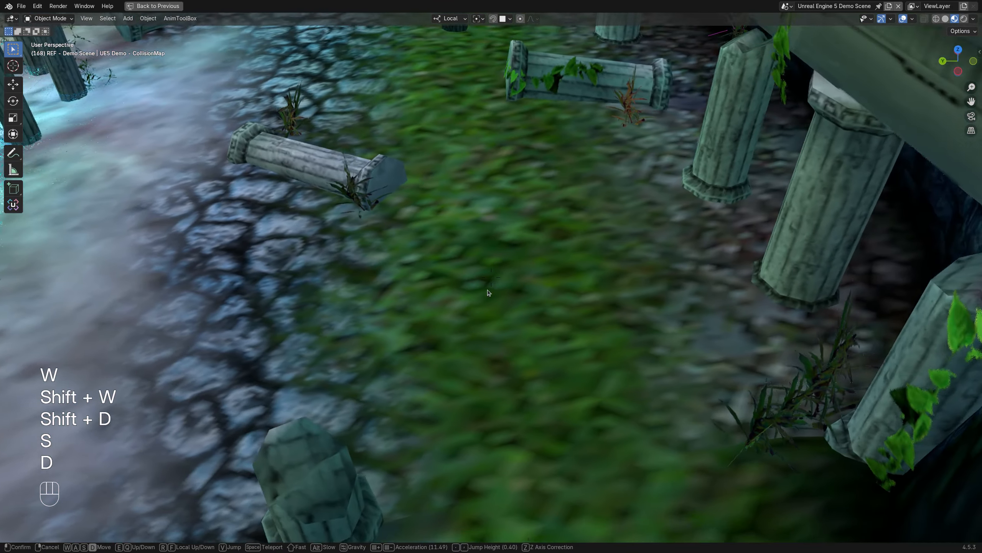
{"action": "key", "text": "w"}
{"action": "key", "text": "a"}
{"action": "key", "text": "a"}
{"action": "key", "text": "w"}
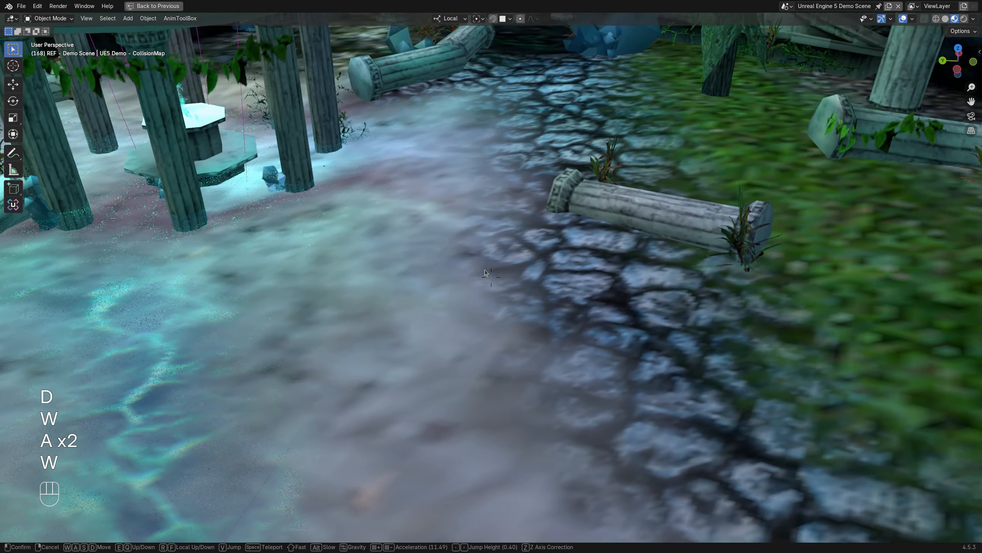
{"action": "key", "text": "d"}
{"action": "key", "text": "d"}
{"action": "key", "text": "d"}
{"action": "key", "text": "d"}
{"action": "key", "text": "d"}
{"action": "key", "text": "d"}
{"action": "key", "text": "d"}
{"action": "key", "text": "w"}
{"action": "key", "text": "a"}
{"action": "key", "text": "a"}
{"action": "key", "text": "a"}
{"action": "key", "text": "a"}
{"action": "key", "text": "a"}
{"action": "key", "text": "a"}
{"action": "key", "text": "a"}
{"action": "key", "text": "a"}
{"action": "key", "text": "a"}
{"action": "key", "text": "a"}
{"action": "key", "text": "a"}
{"action": "key", "text": "a"}
{"action": "key", "text": "a"}
{"action": "key", "text": "a"}
{"action": "key", "text": "a"}
{"action": "key", "text": "a"}
{"action": "key", "text": "a"}
{"action": "key", "text": "a"}
{"action": "key", "text": "a"}
{"action": "key", "text": "a"}
{"action": "key", "text": "a"}
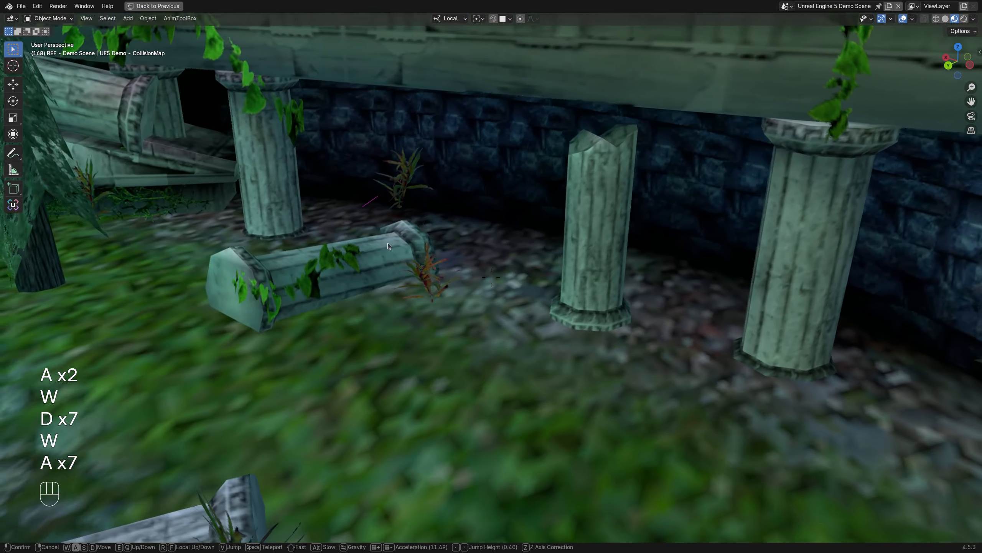
{"action": "key", "text": "s"}
{"action": "key", "text": "w"}
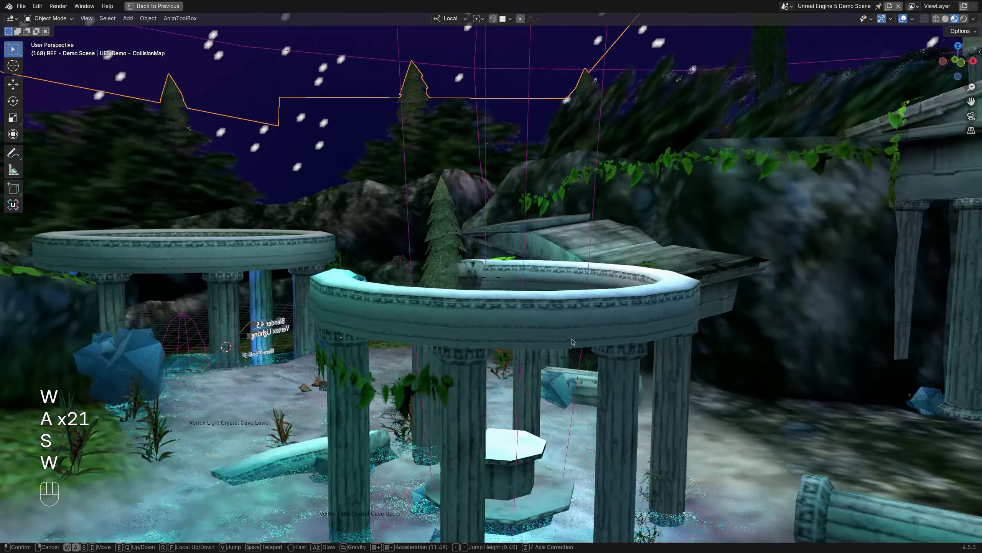
{"action": "key", "text": "s"}
{"action": "key", "text": "s"}
{"action": "key", "text": "s"}
{"action": "key", "text": "a"}
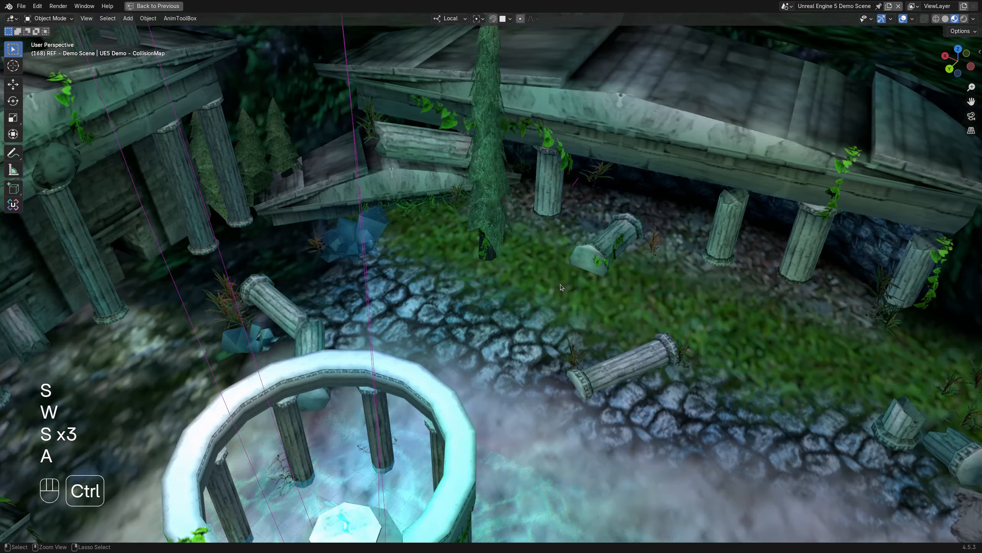
Step: Restore the full editor layout and display the Material Example workspace with the retro Cornell box
{"action": "key", "text": "ctrl+space"}
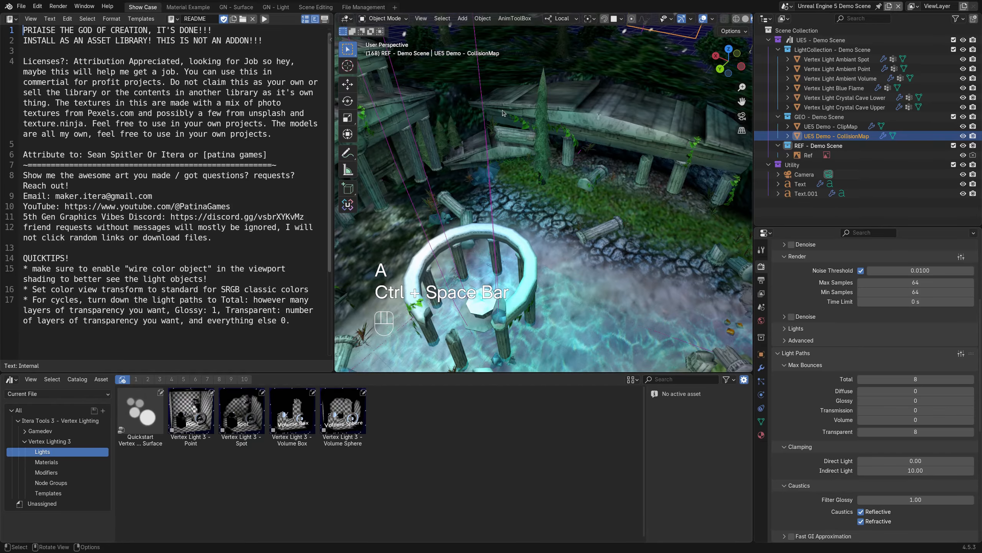
{"action": "left_click", "coordinate": [195, 8]}
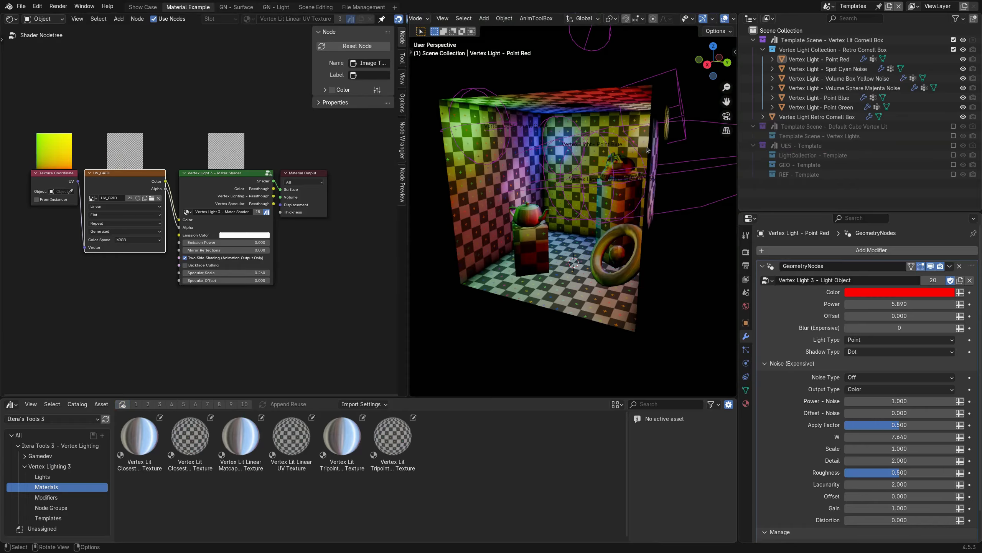
Step: Move every light except Point Red from the retro box's light collection into Template Scene - Vertex Lit Cornell Box, and hide the moved lights
{"action": "middle_click_drag", "start_coordinate": [647, 149], "coordinate": [669, 196]}
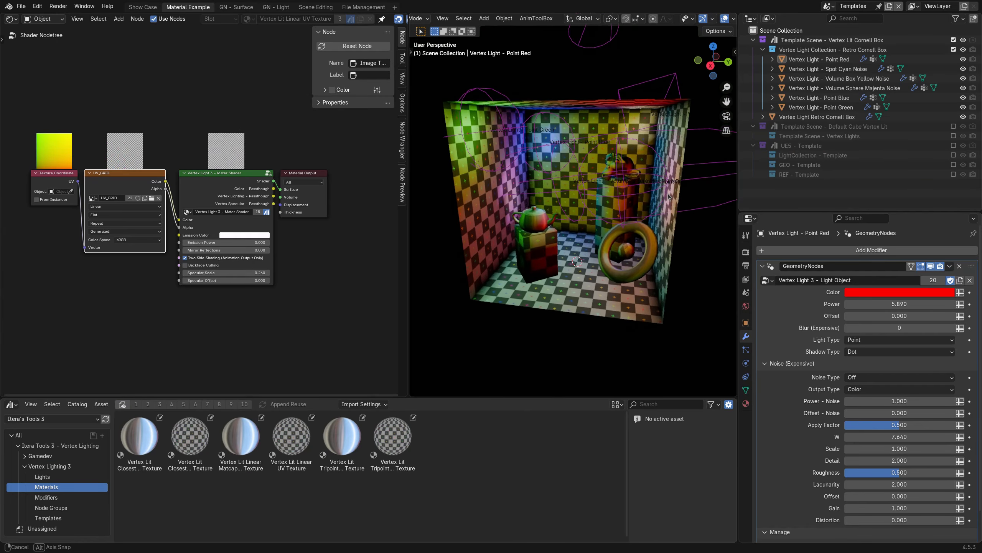
{"action": "left_click", "coordinate": [835, 68]}
{"action": "left_click", "coordinate": [847, 112], "text": "shift"}
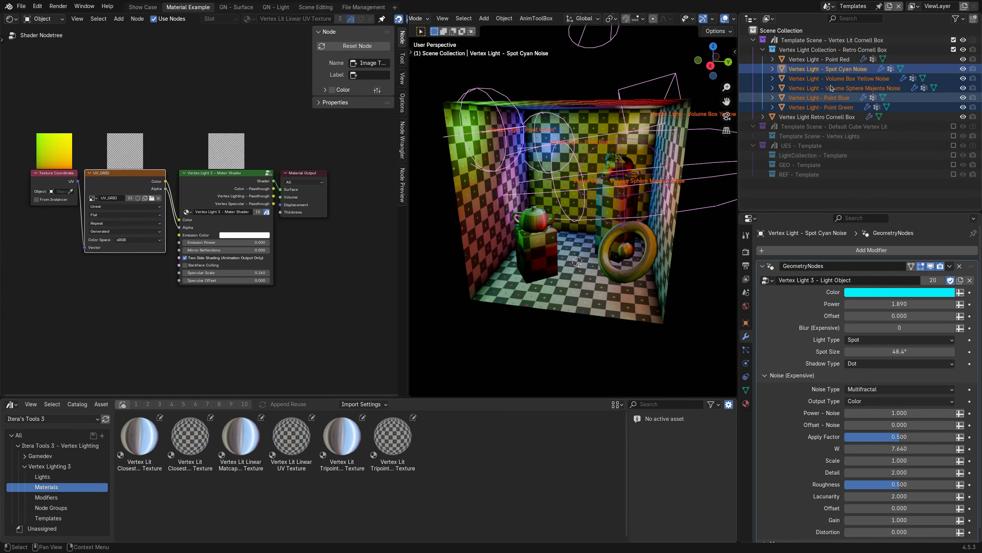
{"action": "left_click_drag", "start_coordinate": [846, 112], "coordinate": [822, 42]}
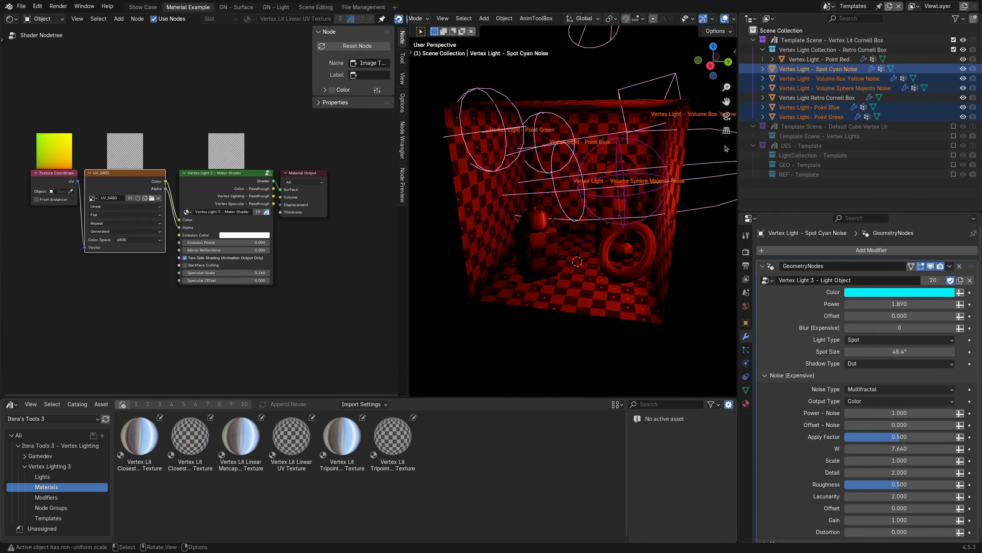
{"action": "left_click_drag", "start_coordinate": [963, 69], "coordinate": [963, 110]}
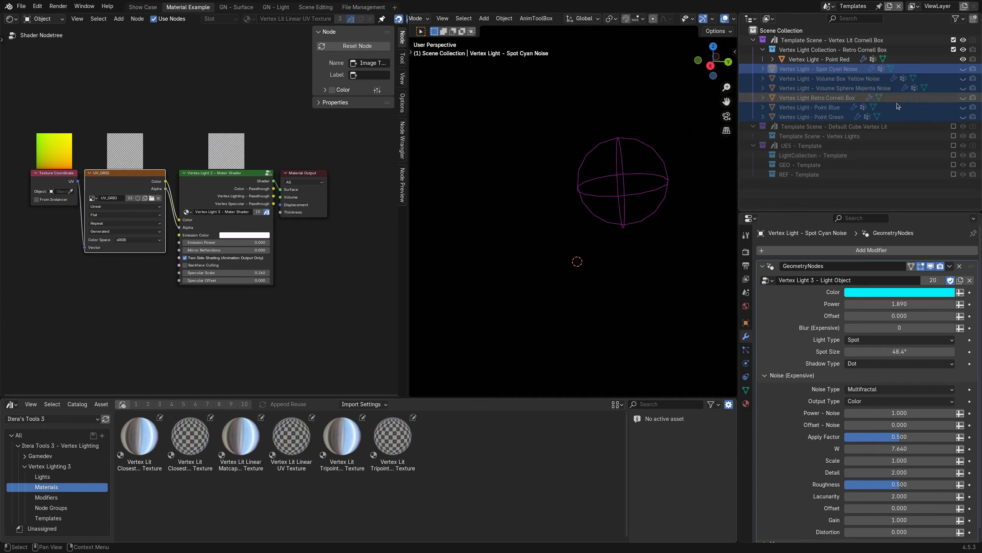
{"action": "left_click", "coordinate": [963, 98]}
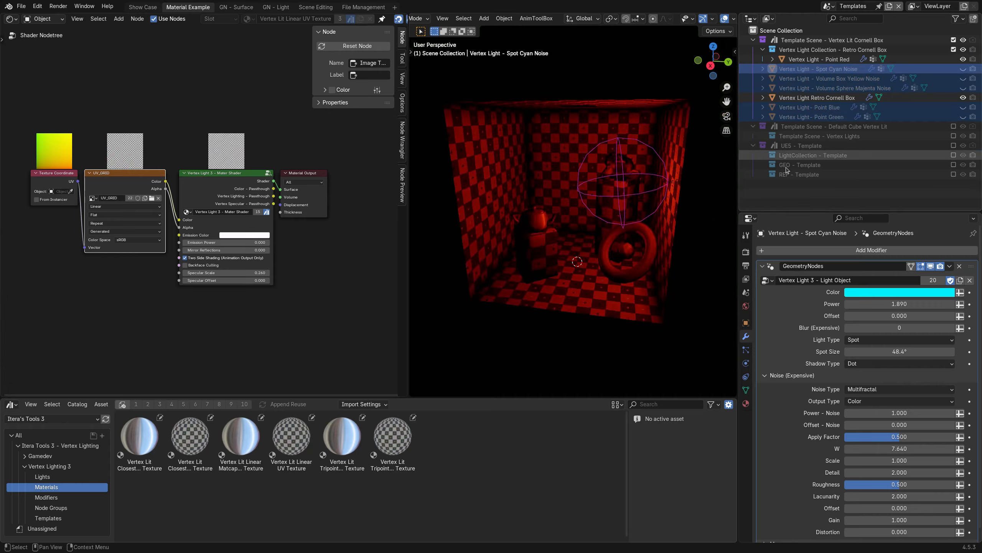
Step: Change the color of the Point Red vertex light to near-white
{"action": "left_click", "coordinate": [650, 191]}
{"action": "left_click", "coordinate": [880, 293]}
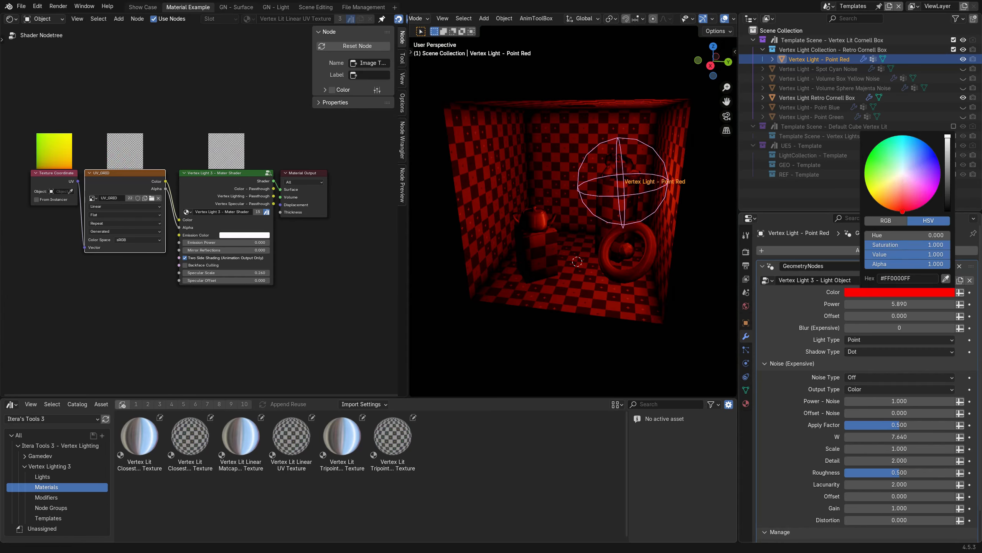
{"action": "left_click_drag", "start_coordinate": [902, 211], "coordinate": [902, 175]}
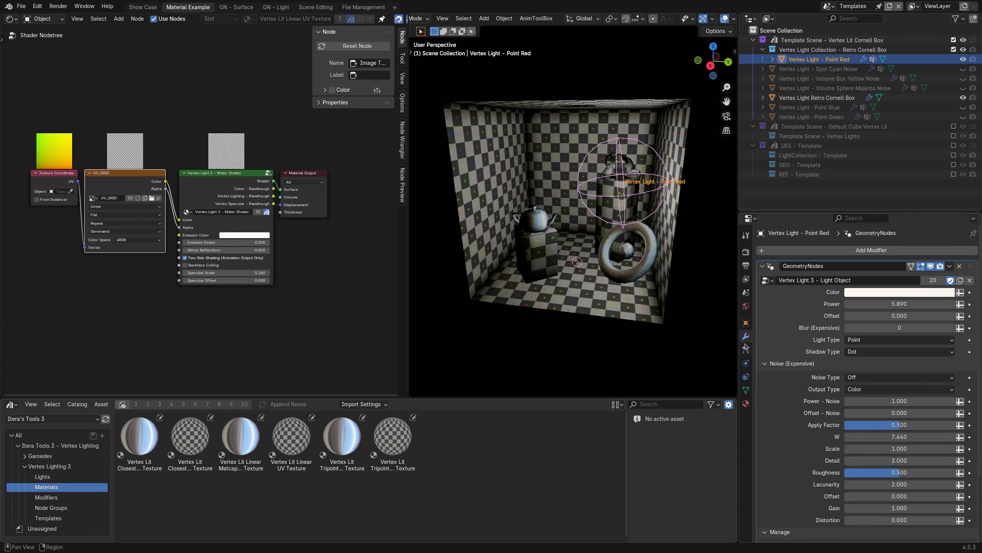
Step: Expand the retro Cornell box's Fake Ambient Occlusion modifier and switch its Disable option on and off to compare the shading
{"action": "left_click", "coordinate": [643, 301]}
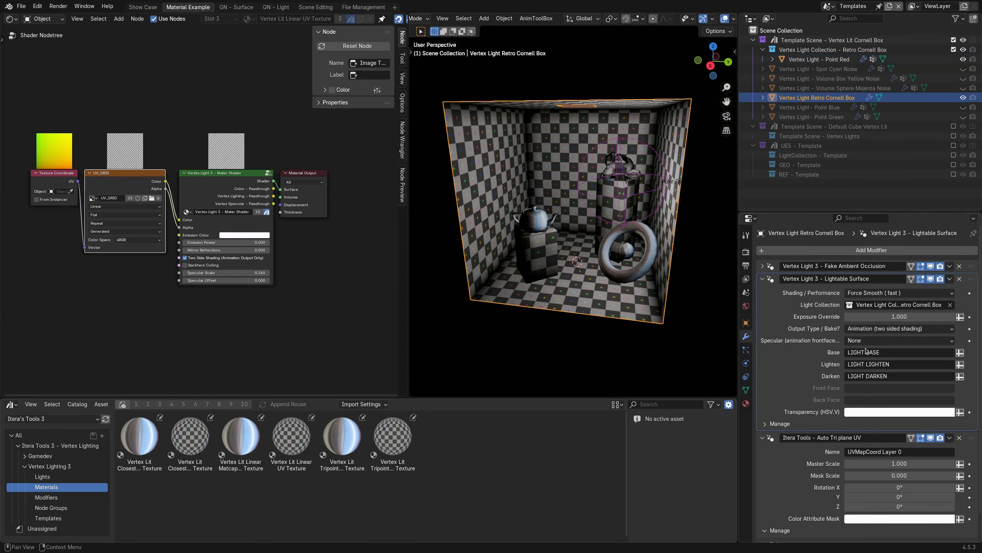
{"action": "left_click", "coordinate": [761, 267]}
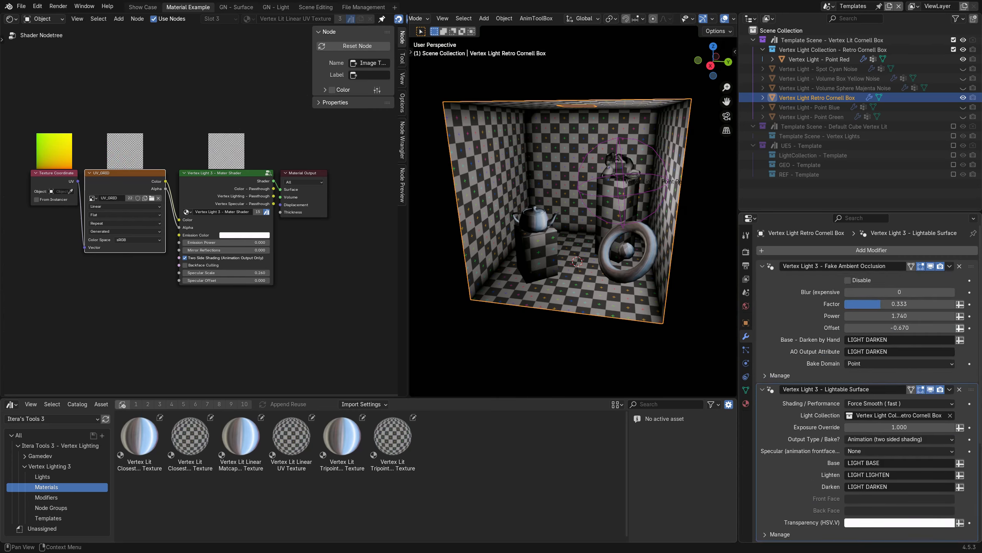
{"action": "left_click", "coordinate": [848, 280]}
{"action": "left_click", "coordinate": [848, 280]}
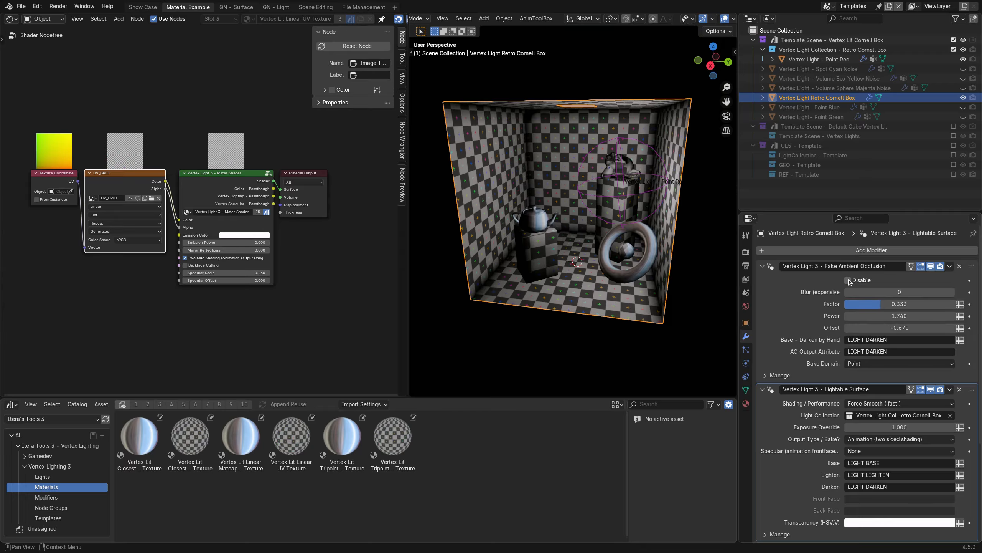